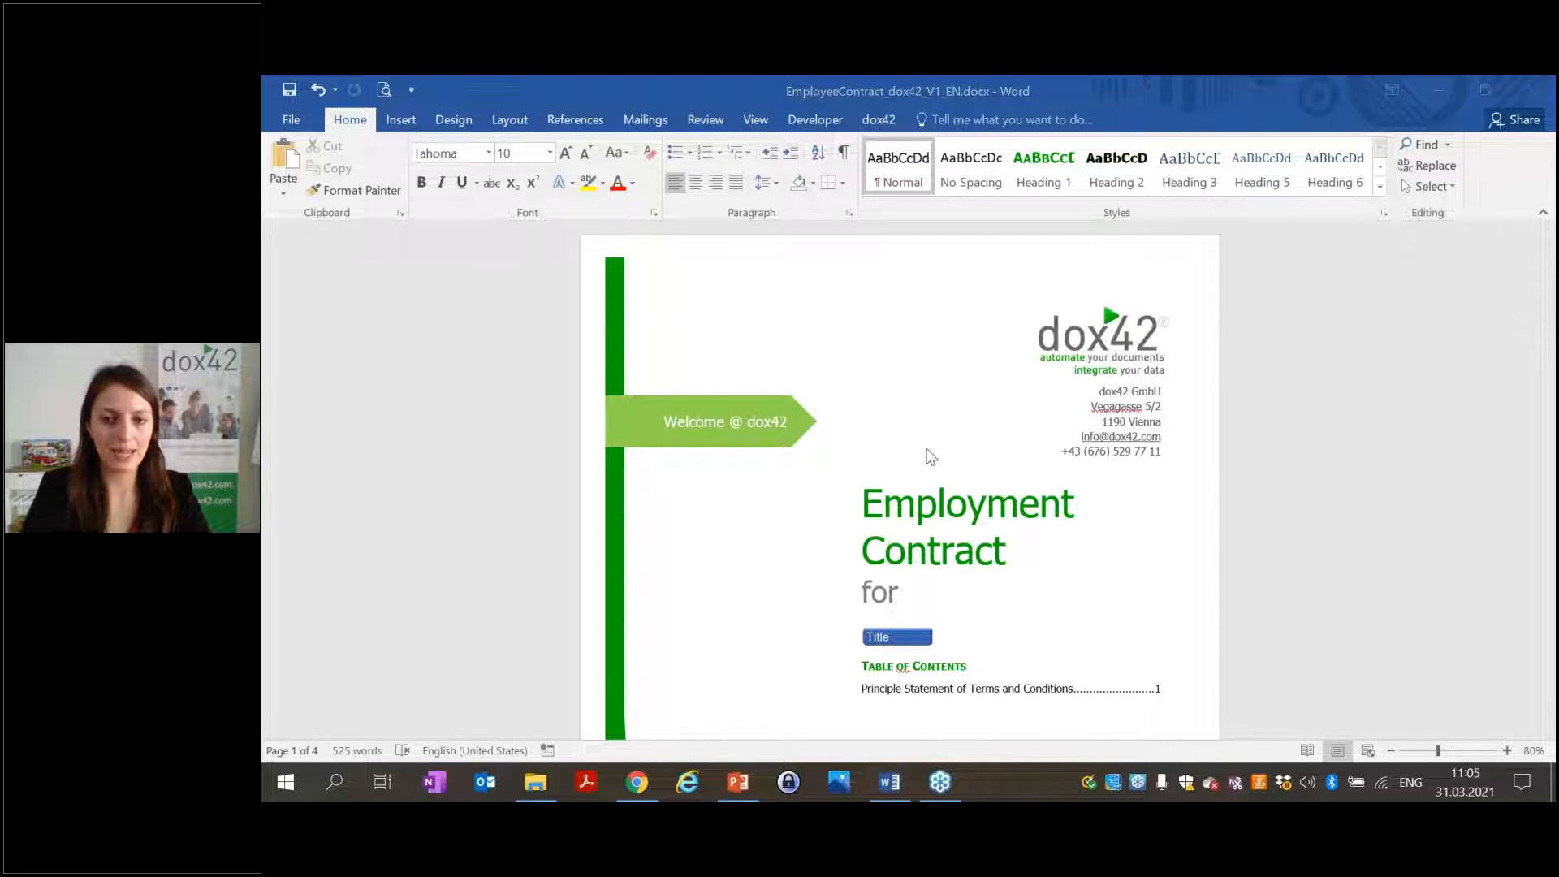
Zoom out to whole-page view and select the cover page's Title placeholder to show its Candidate data fields.
scroll(1123, 417, down, 3)
scroll(1130, 429, down, 6)
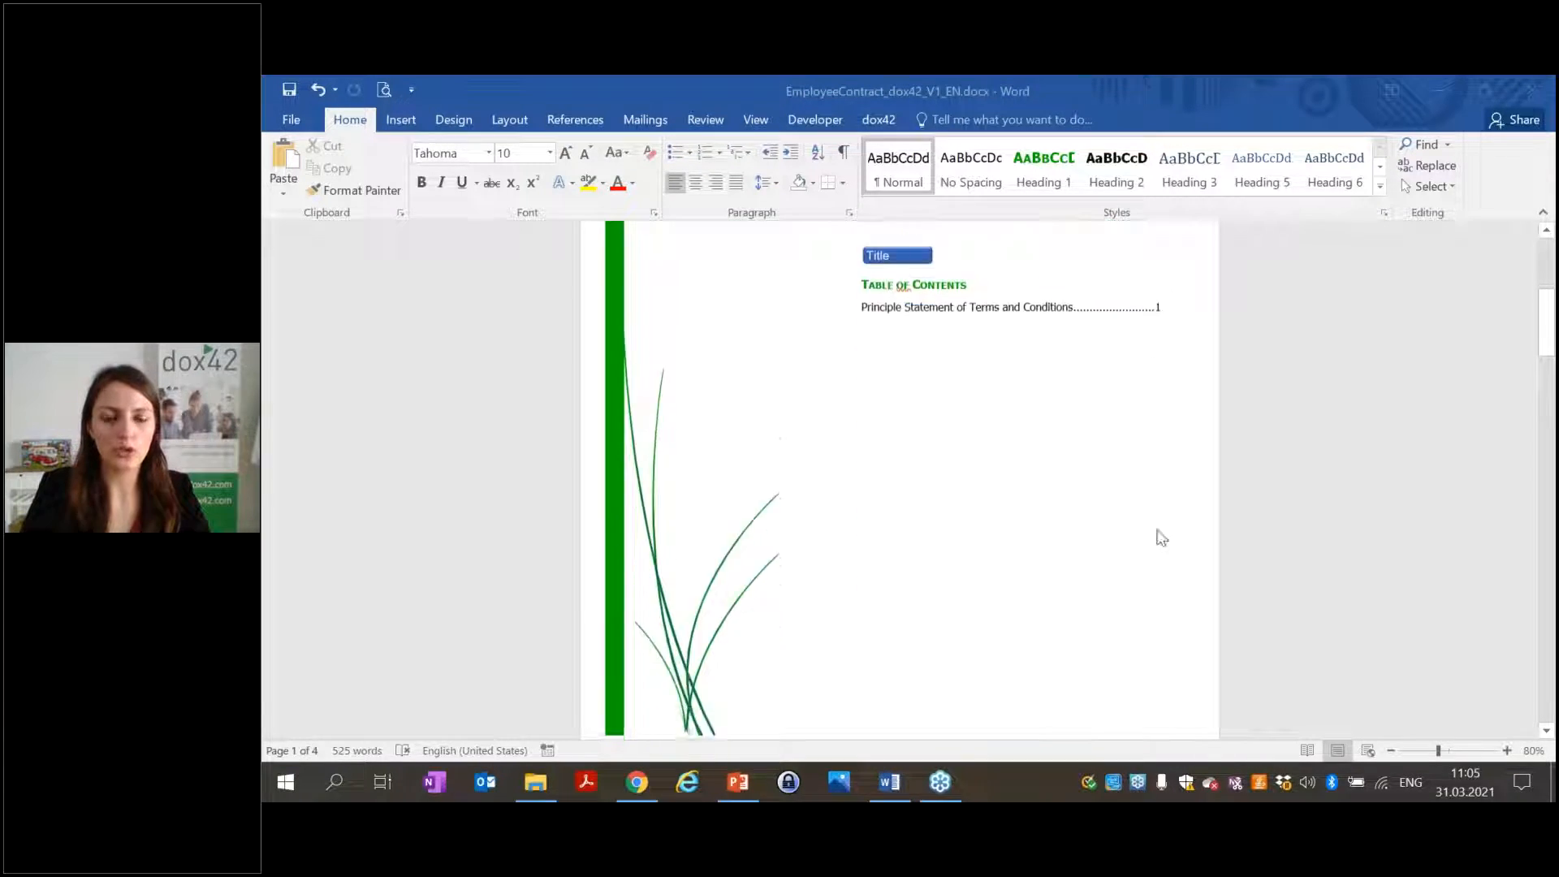
click(1390, 751)
click(1390, 751)
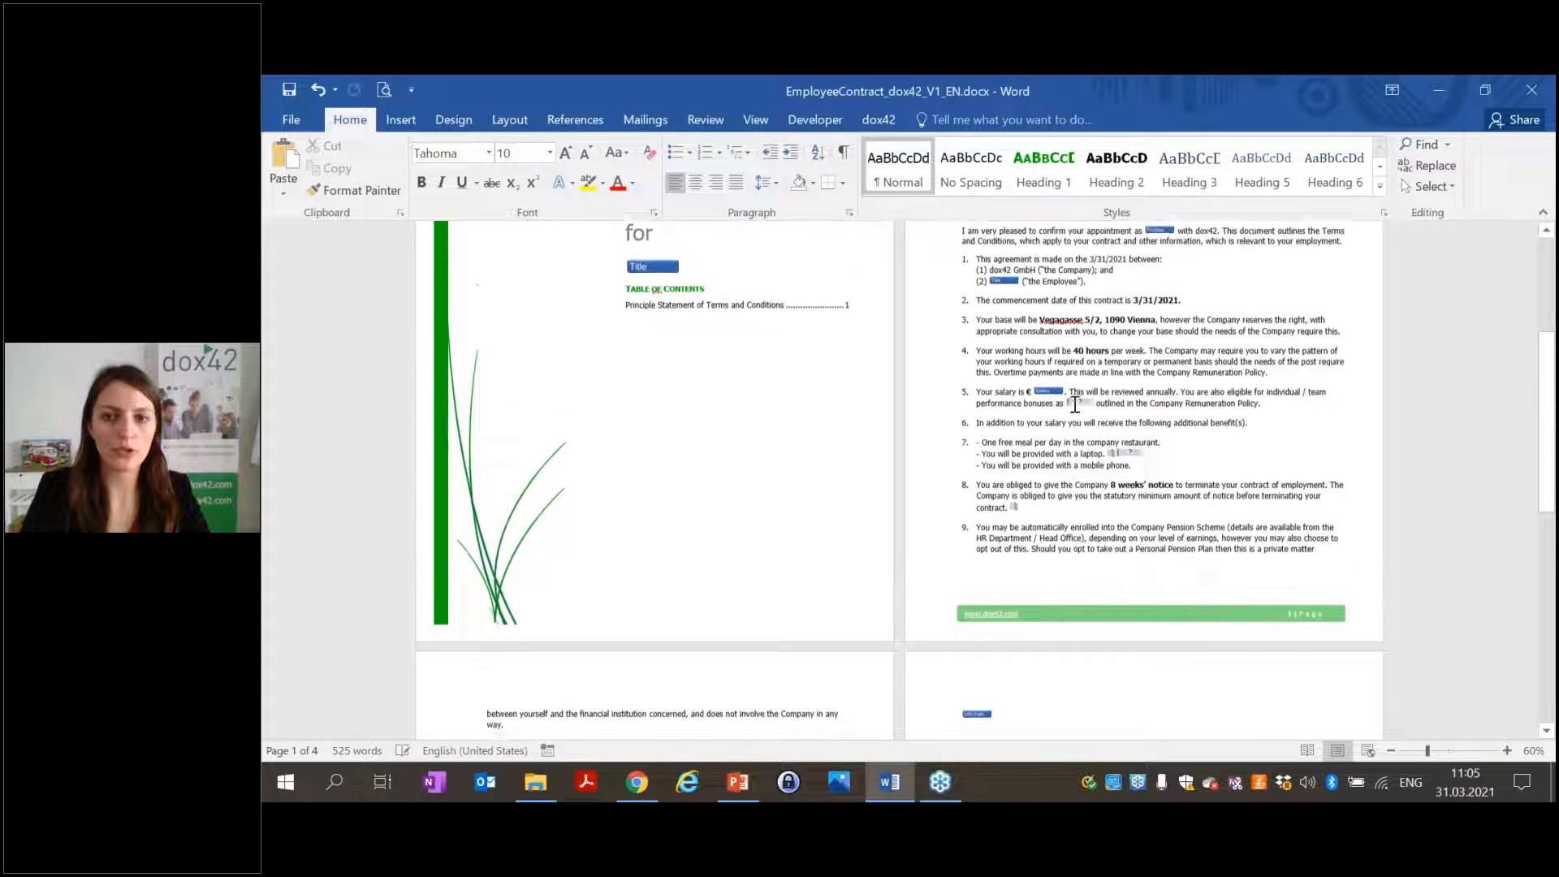
scroll(654, 519, down, 5)
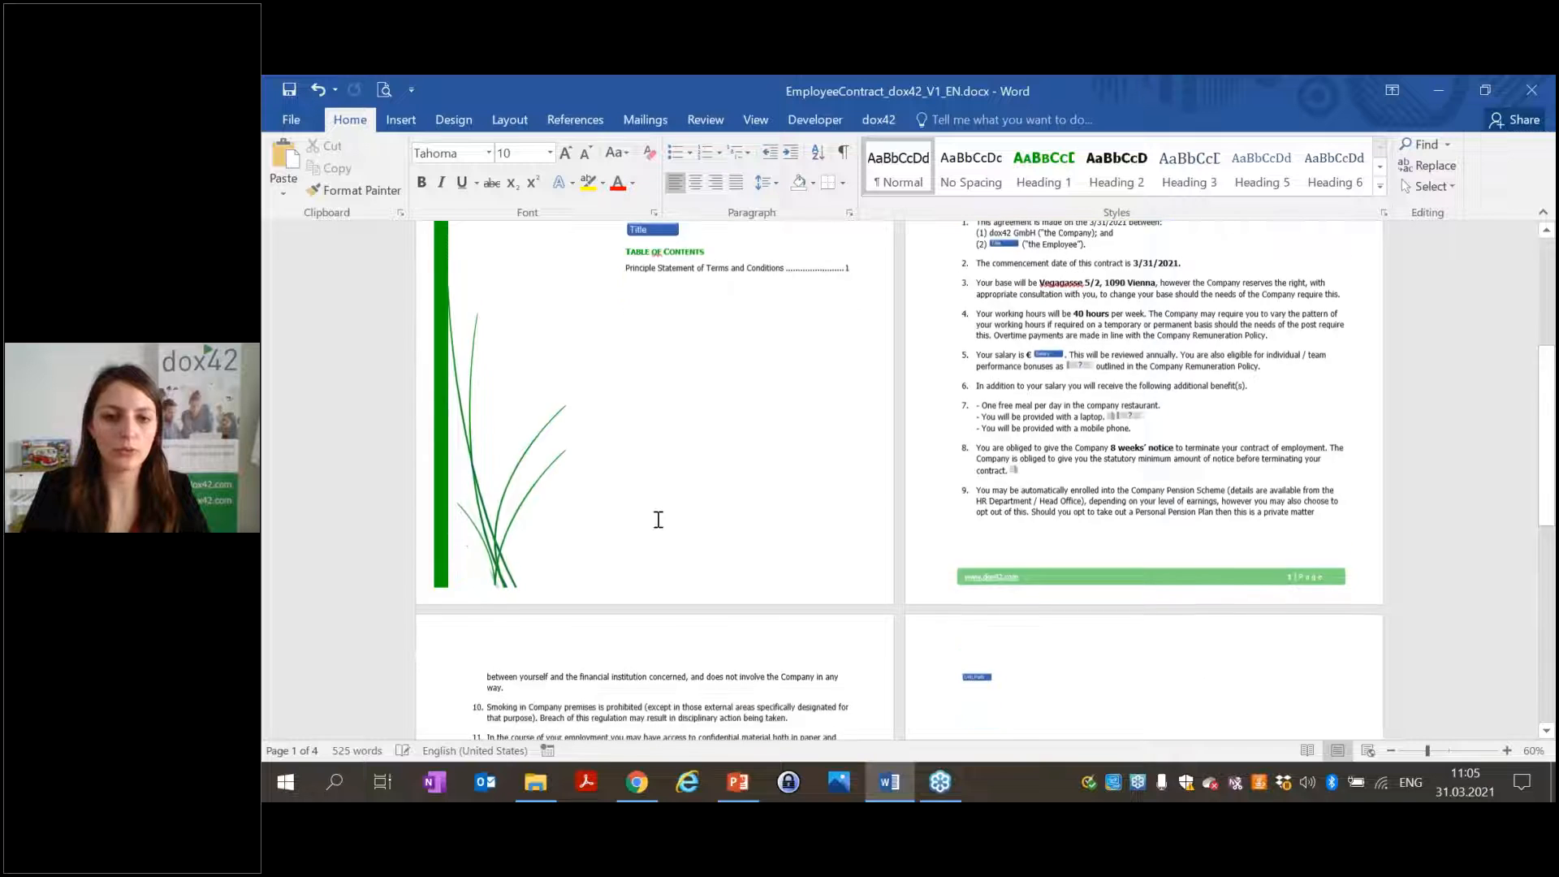
scroll(674, 599, up, 5)
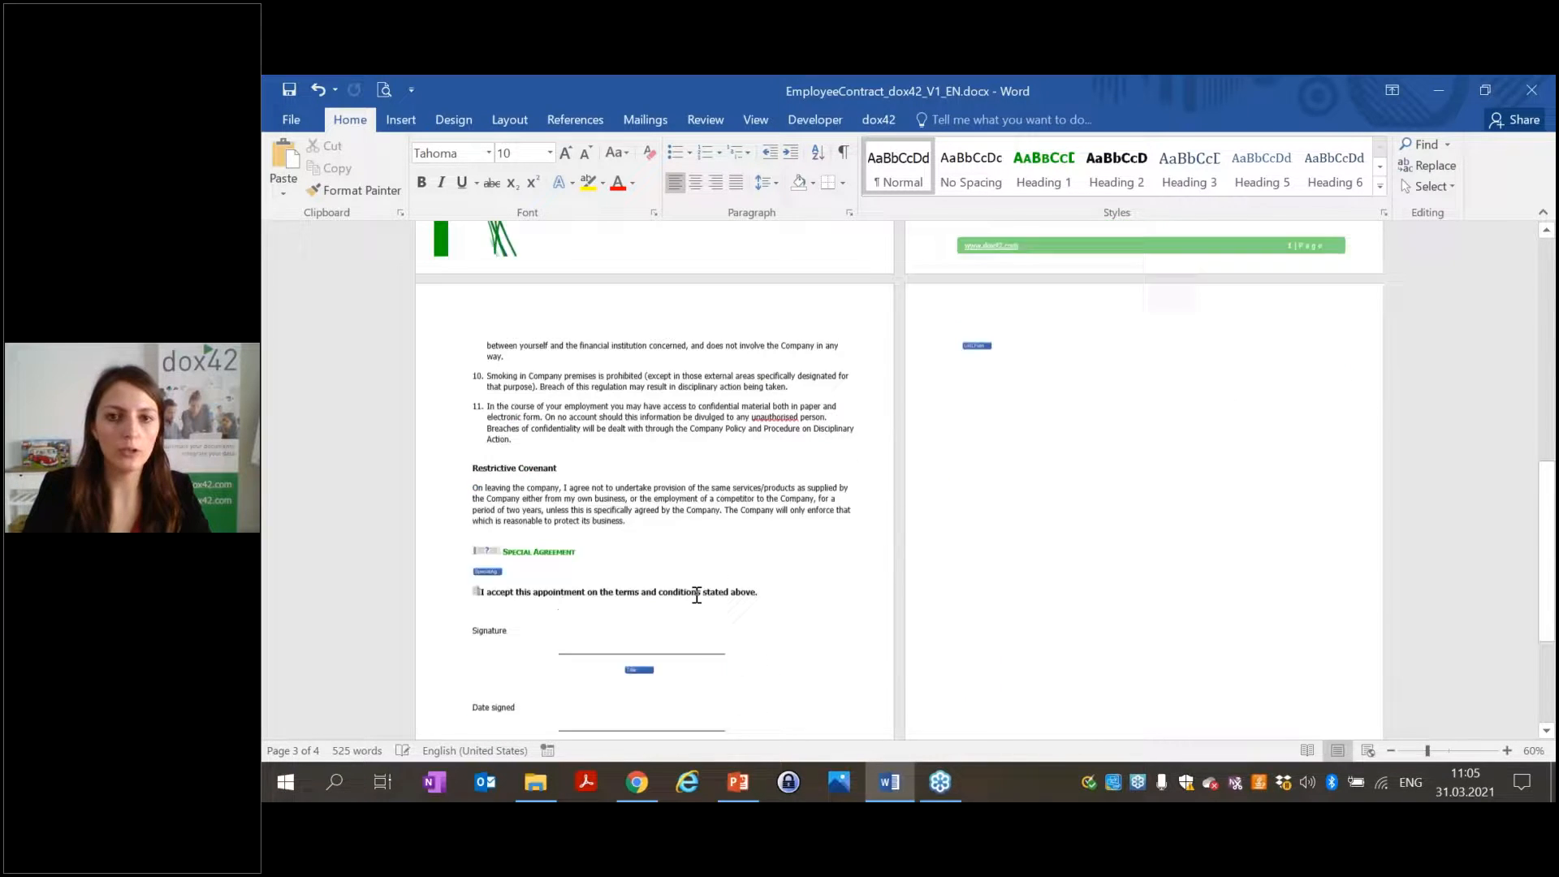
scroll(696, 594, up, 4)
click(652, 533)
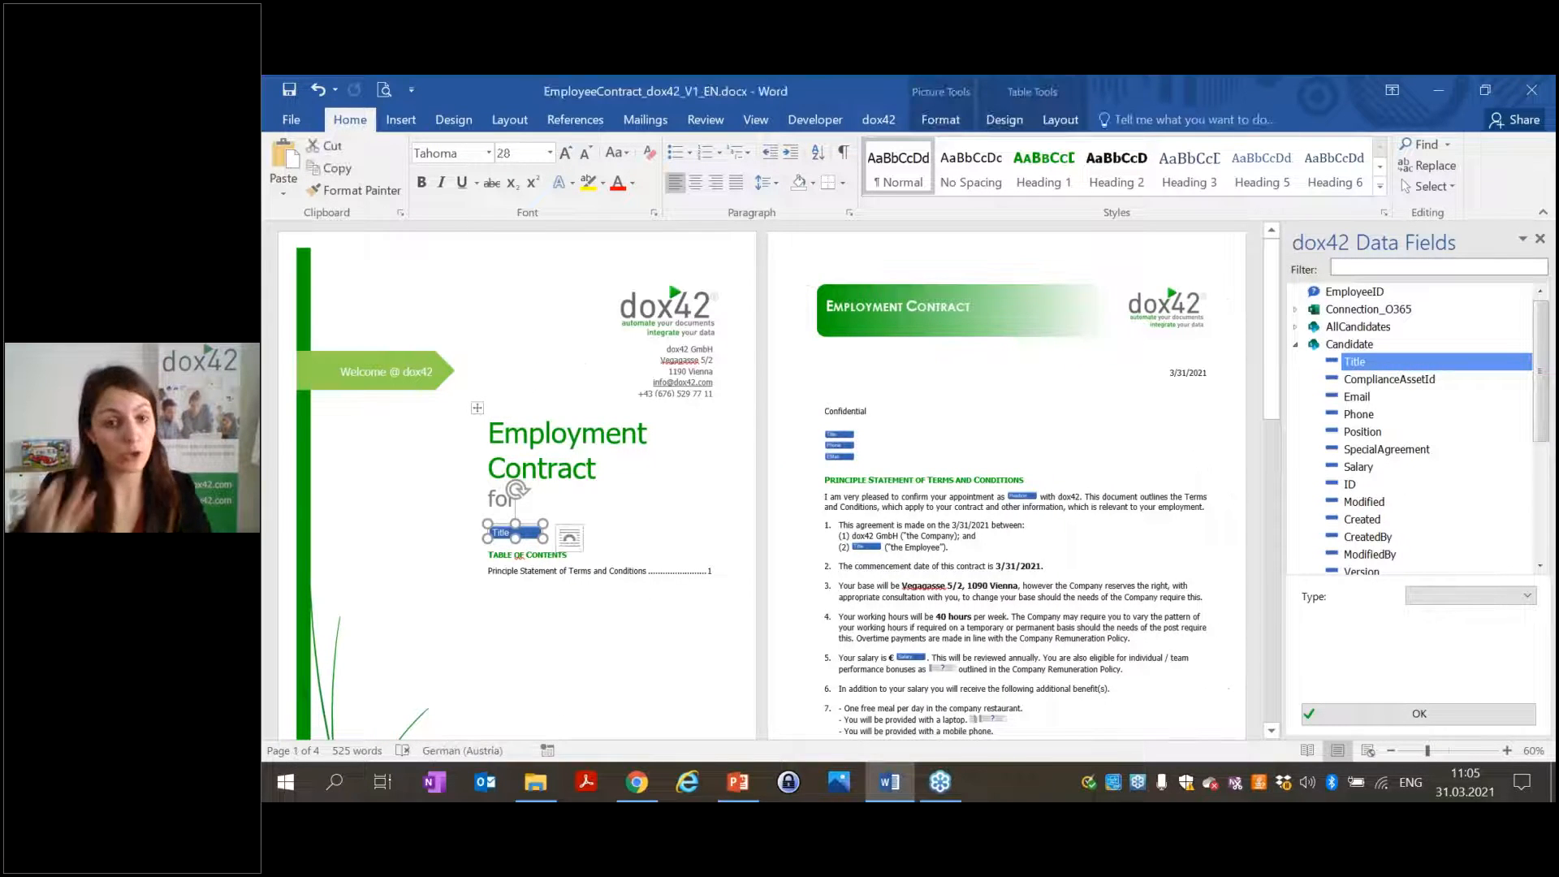
click(1297, 344)
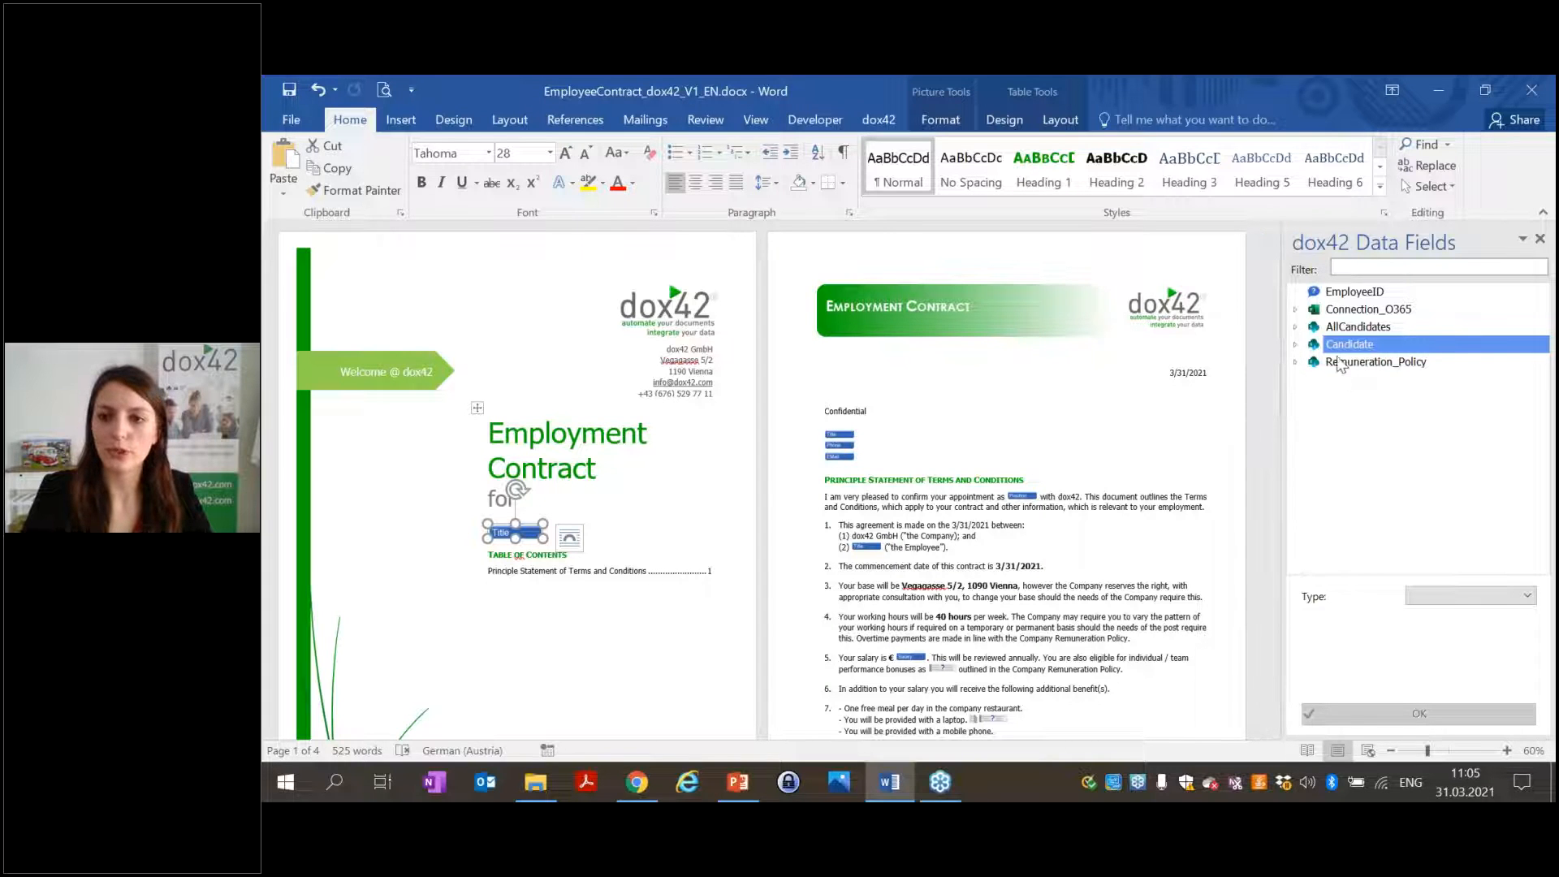
click(1102, 480)
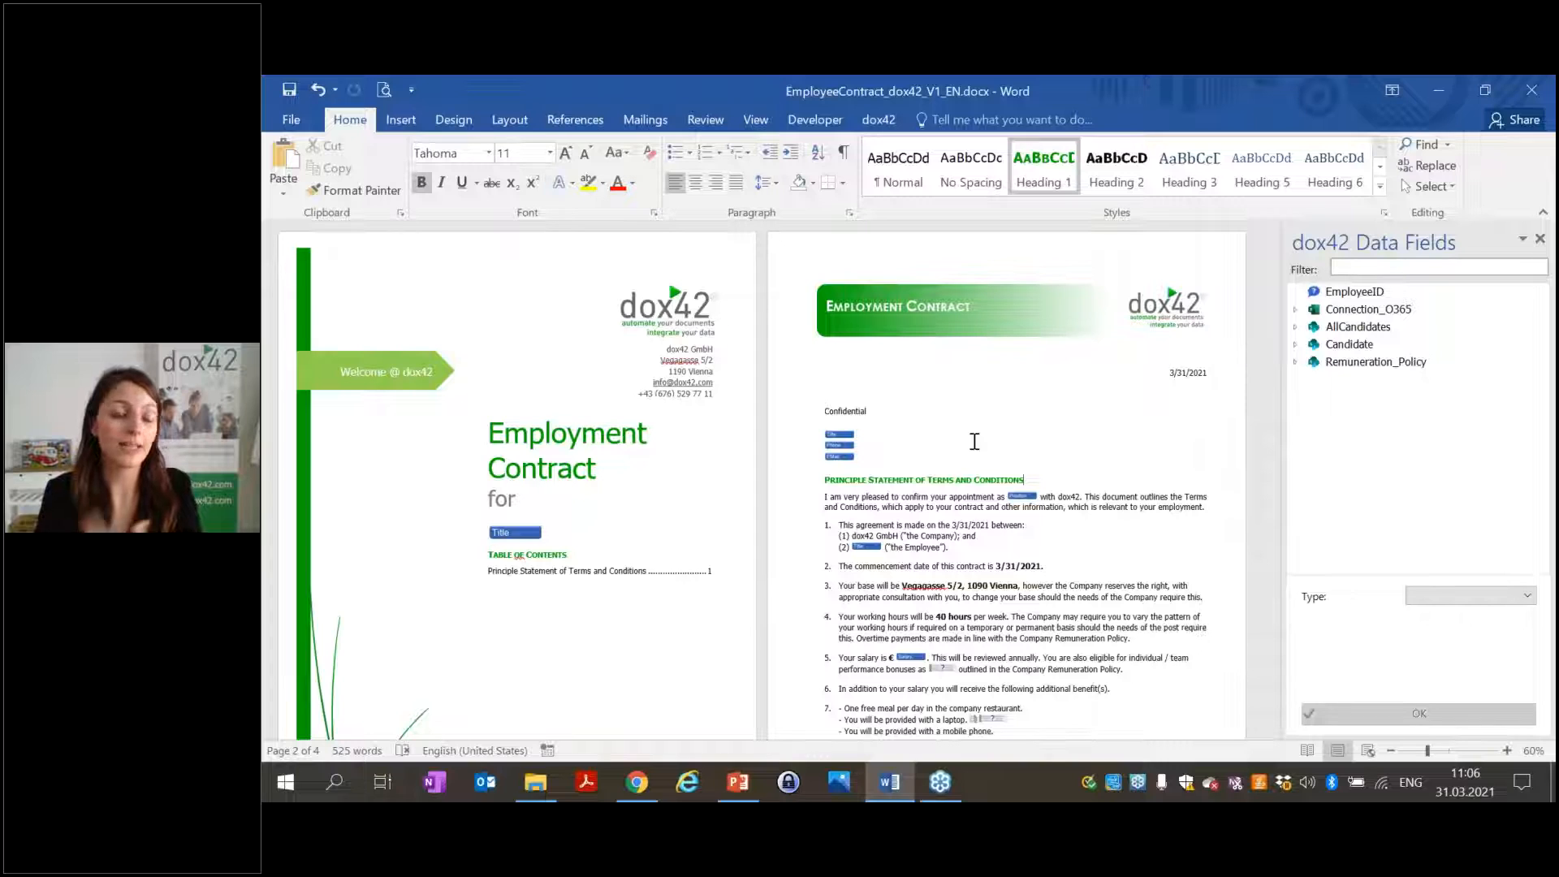
click(841, 456)
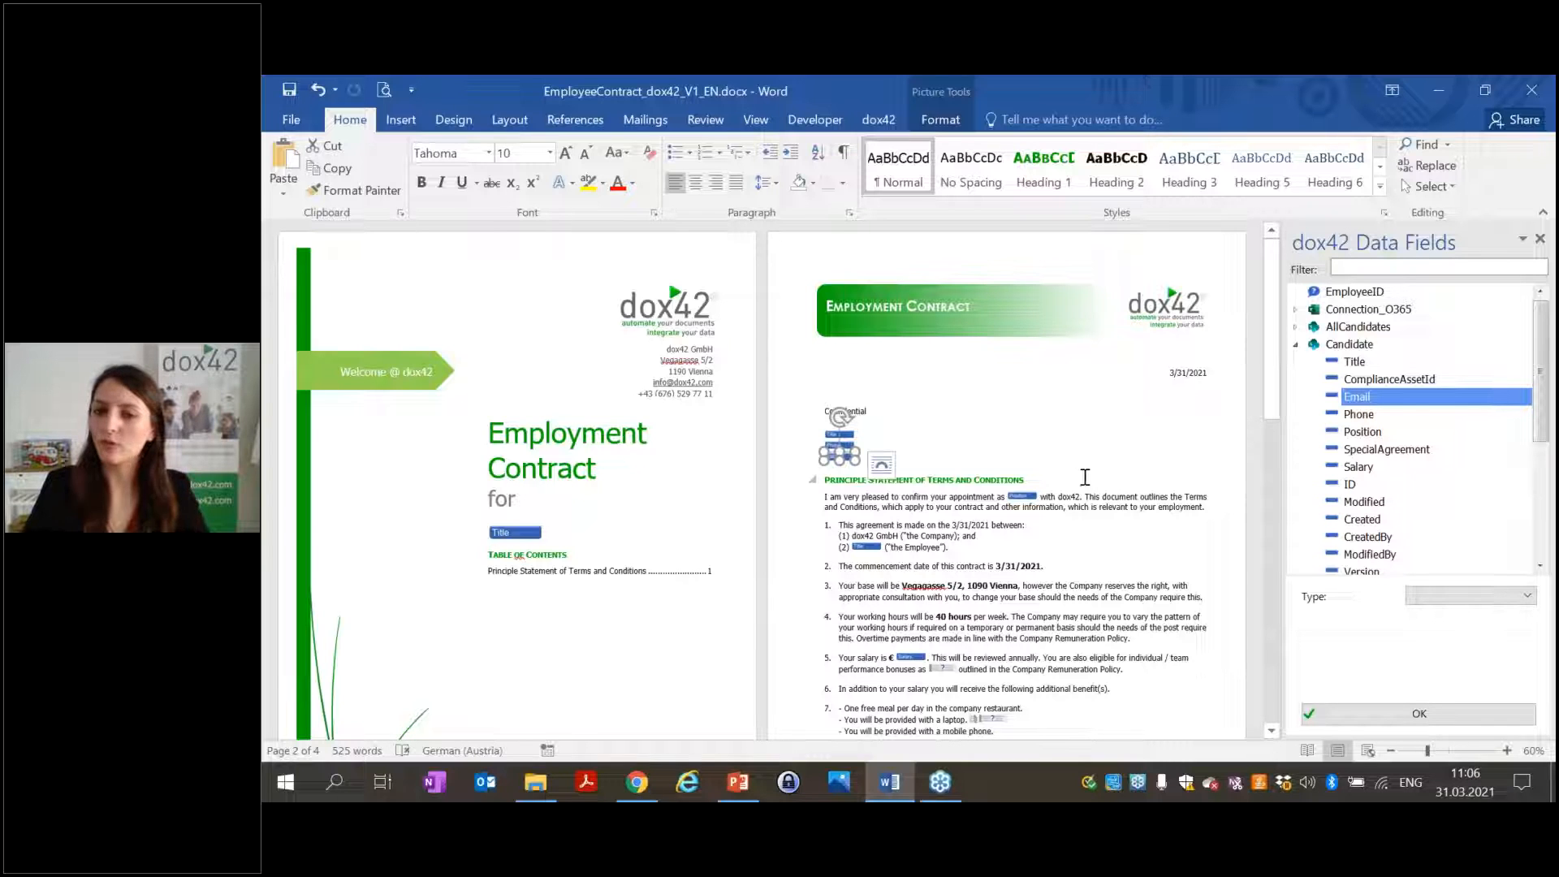
scroll(1055, 501, down, 8)
click(836, 469)
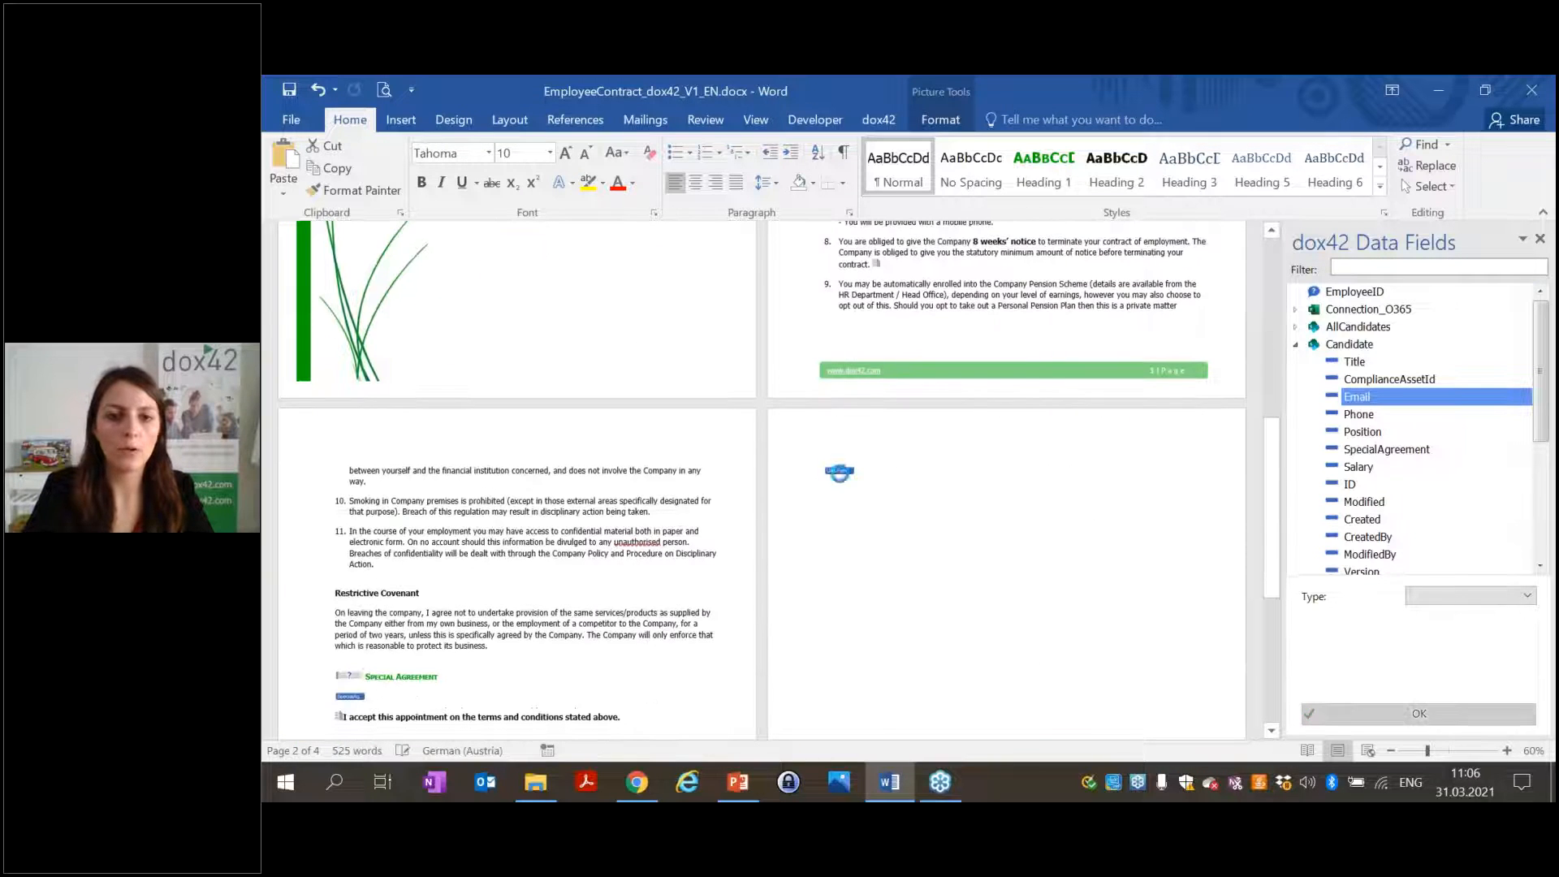
scroll(1371, 479, up, 4)
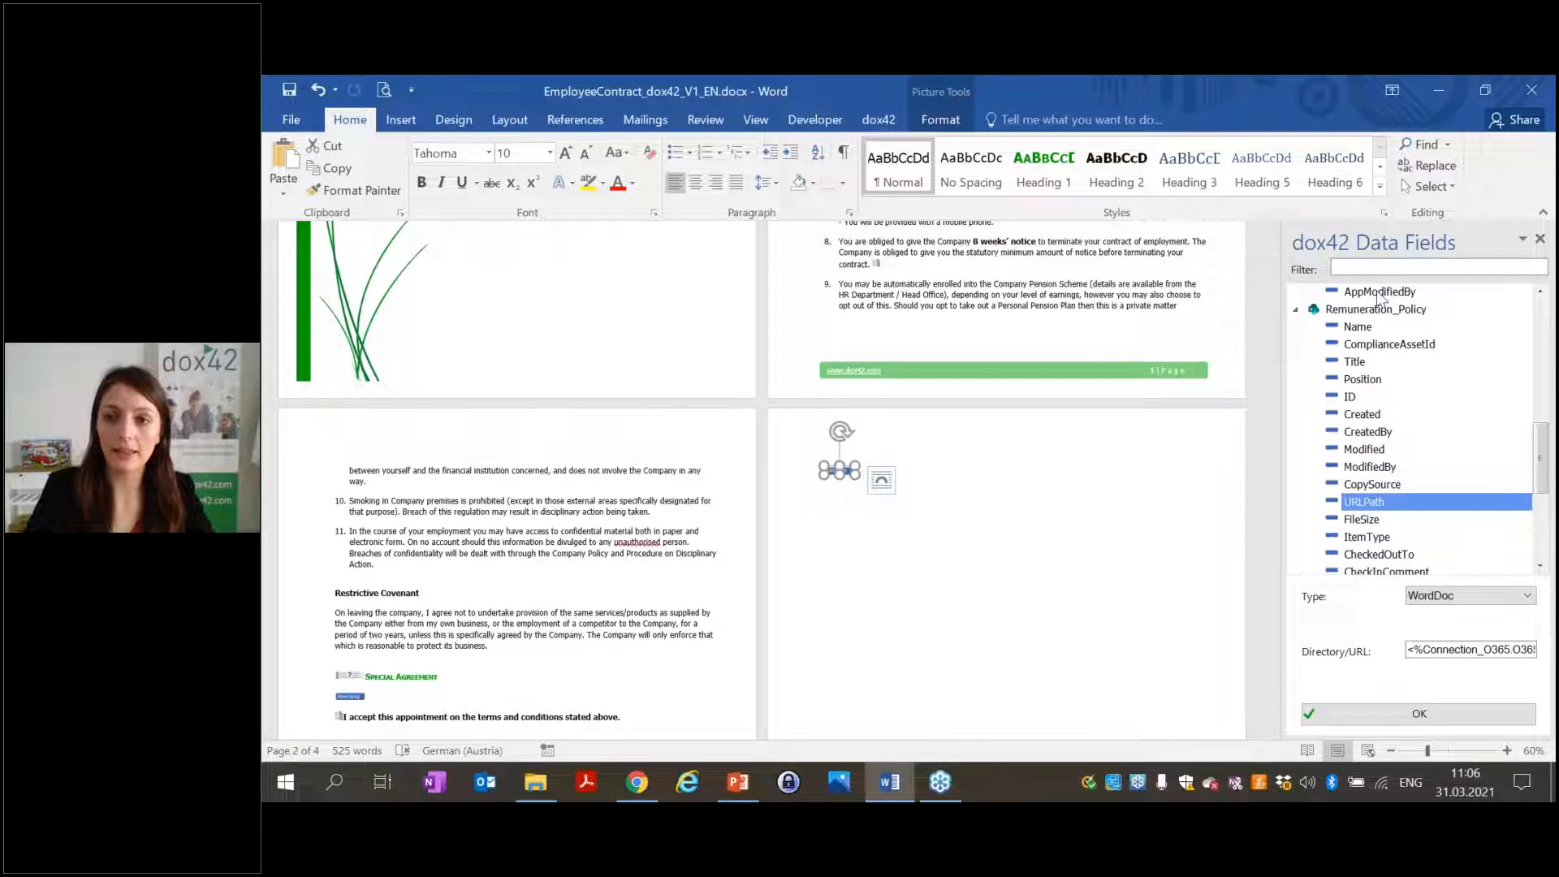
click(1295, 310)
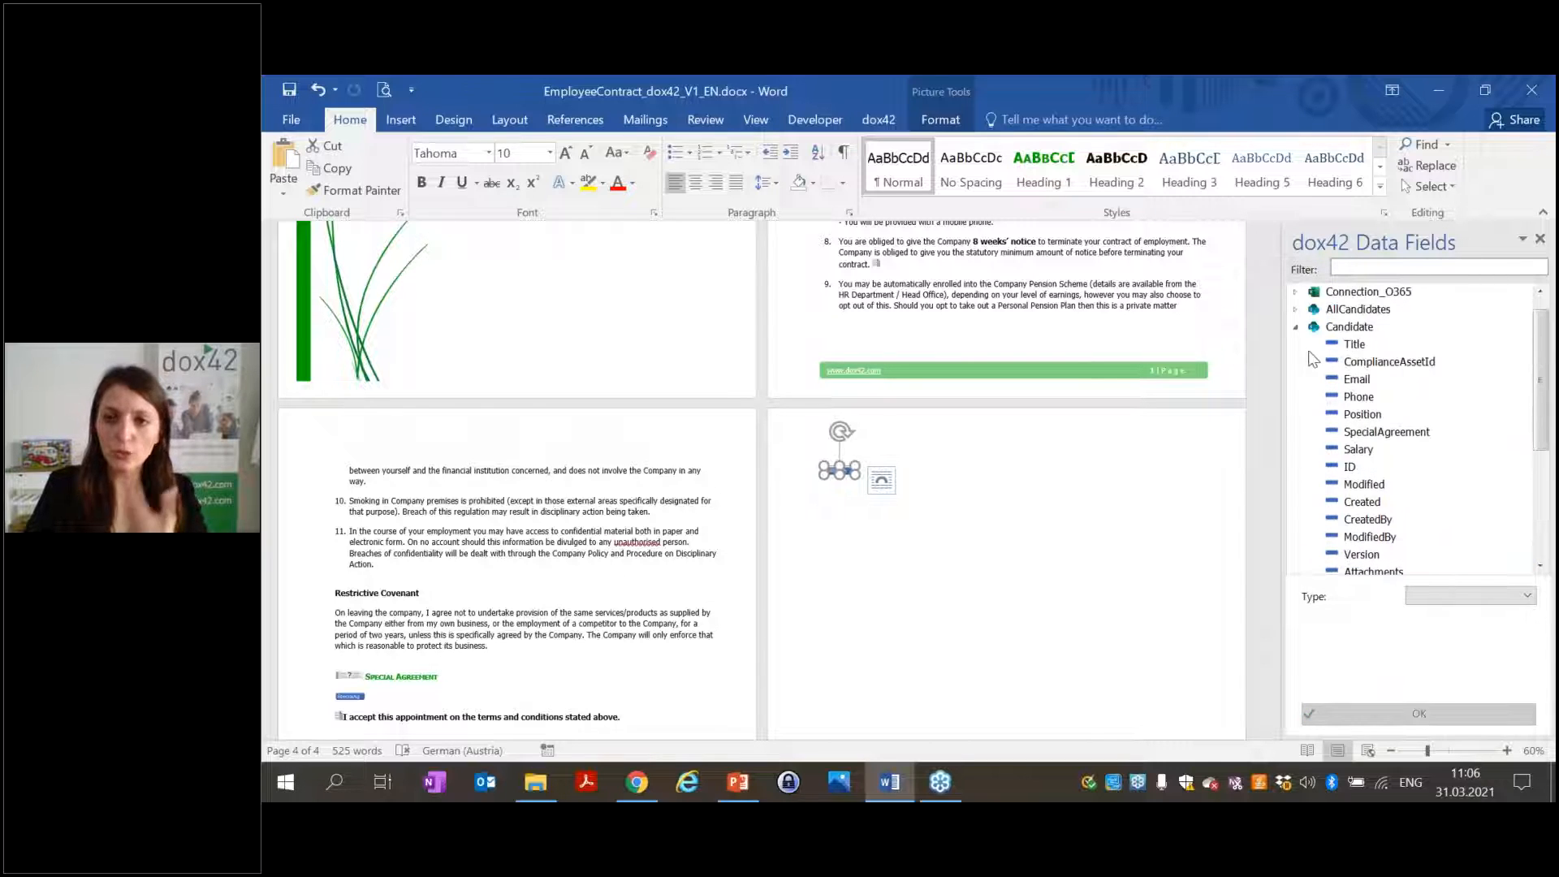
click(1295, 326)
scroll(1136, 532, up, 5)
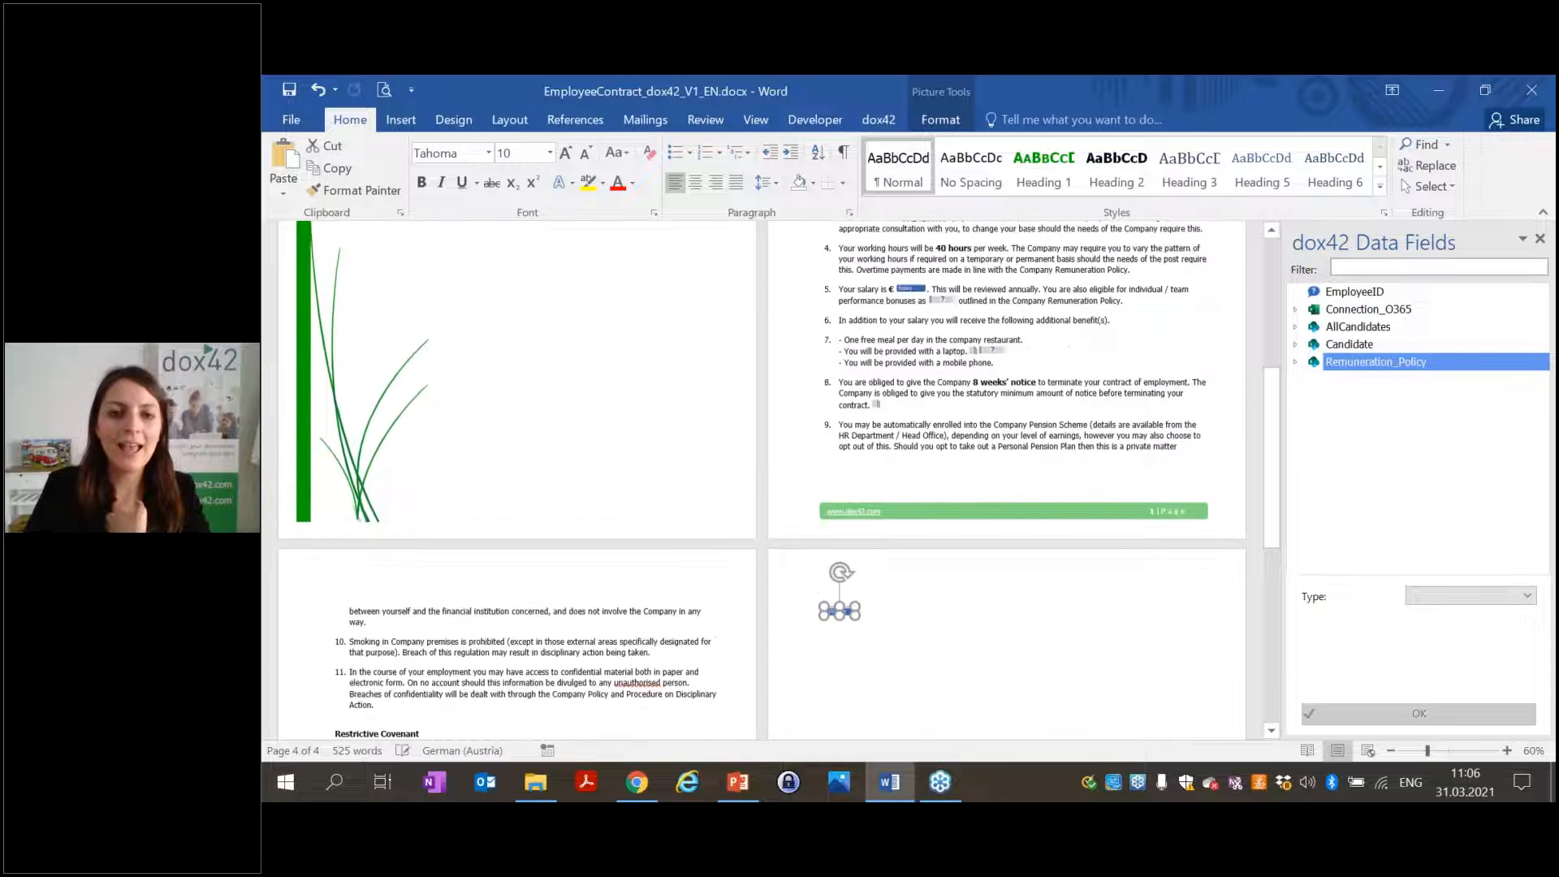
click(1136, 532)
scroll(1096, 530, up, 3)
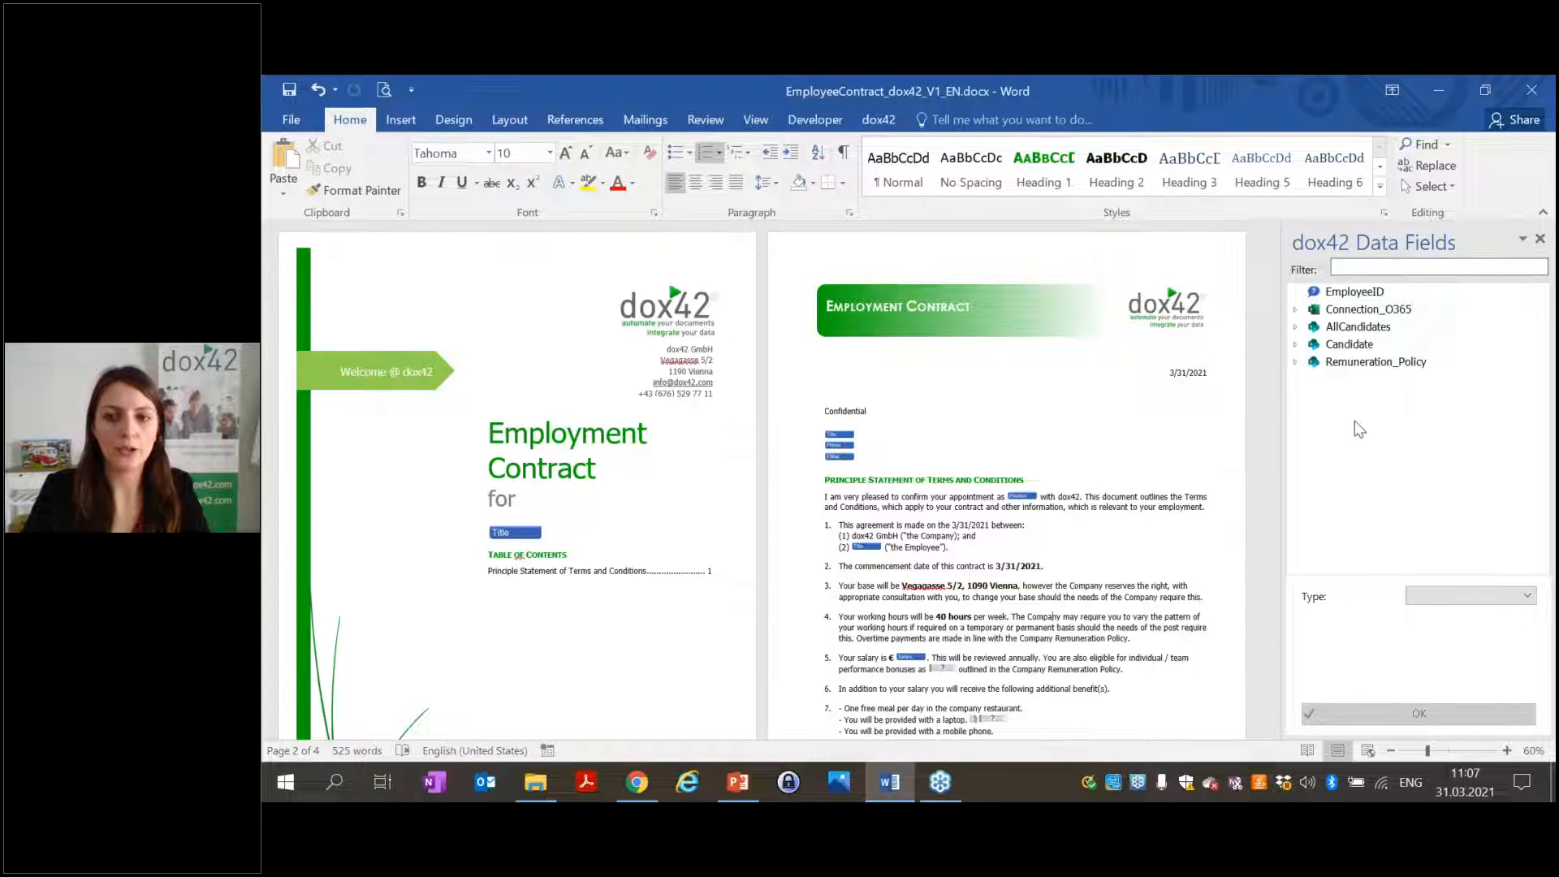
Open the Data Map from the dox42 tab and select the Sharepoint: Candidate source.
click(879, 120)
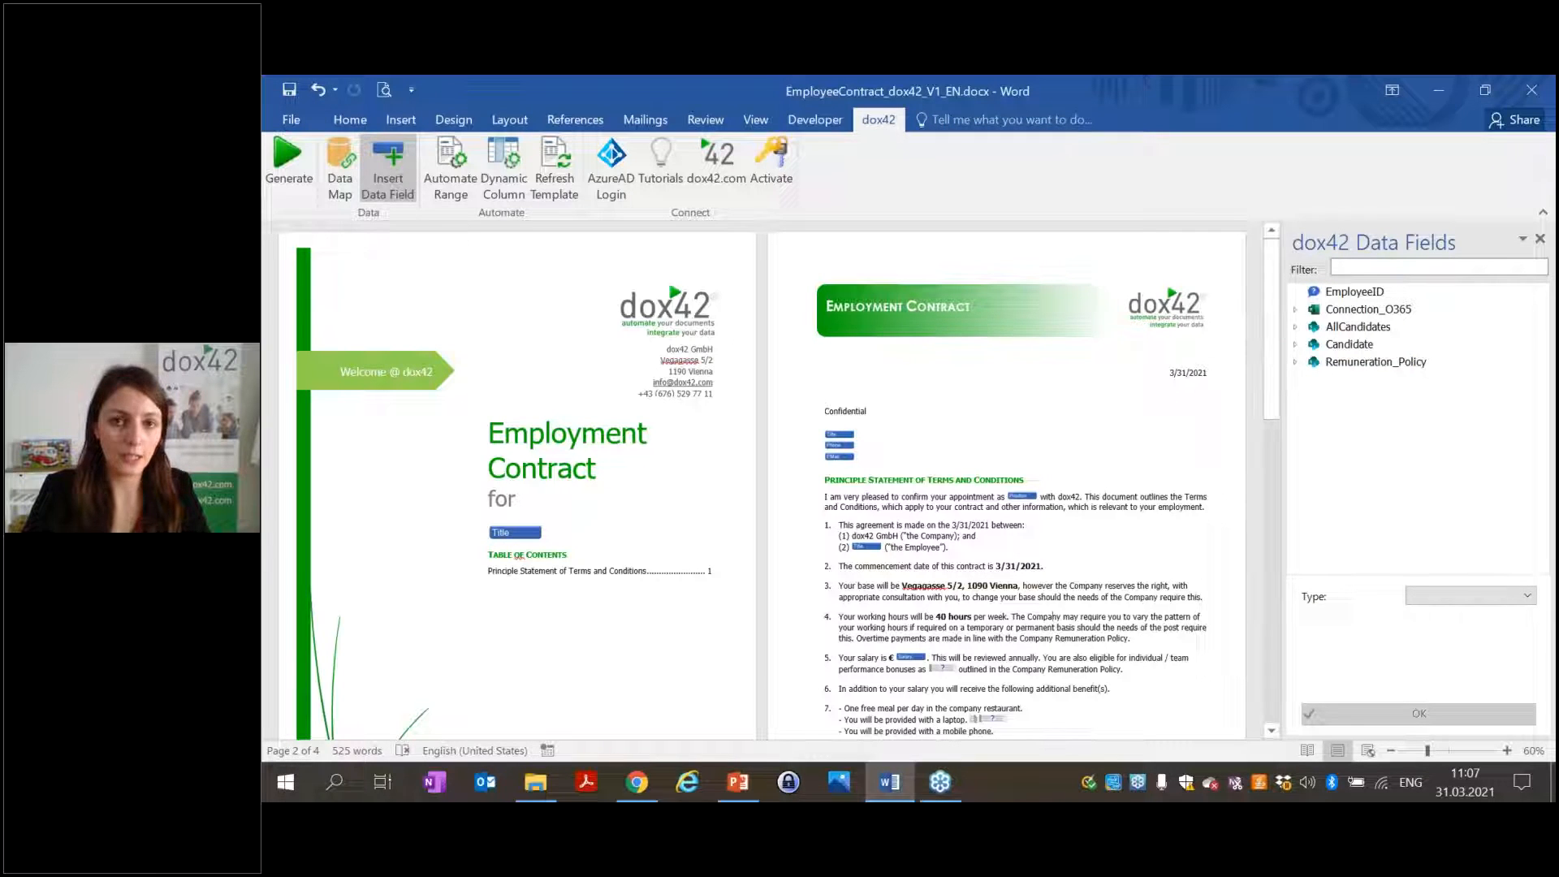
click(325, 199)
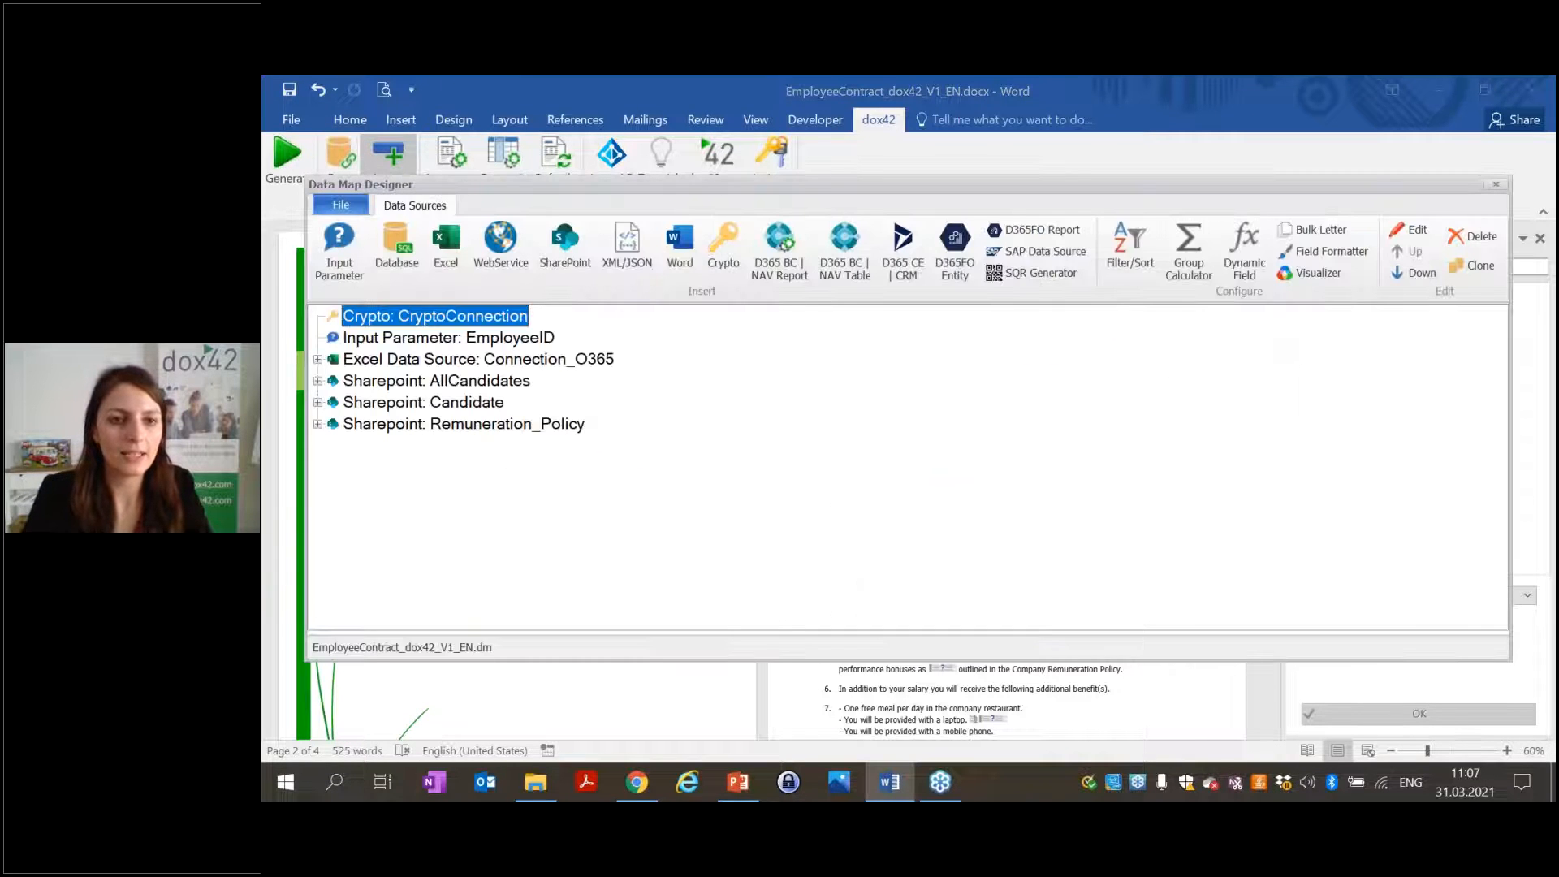
click(422, 404)
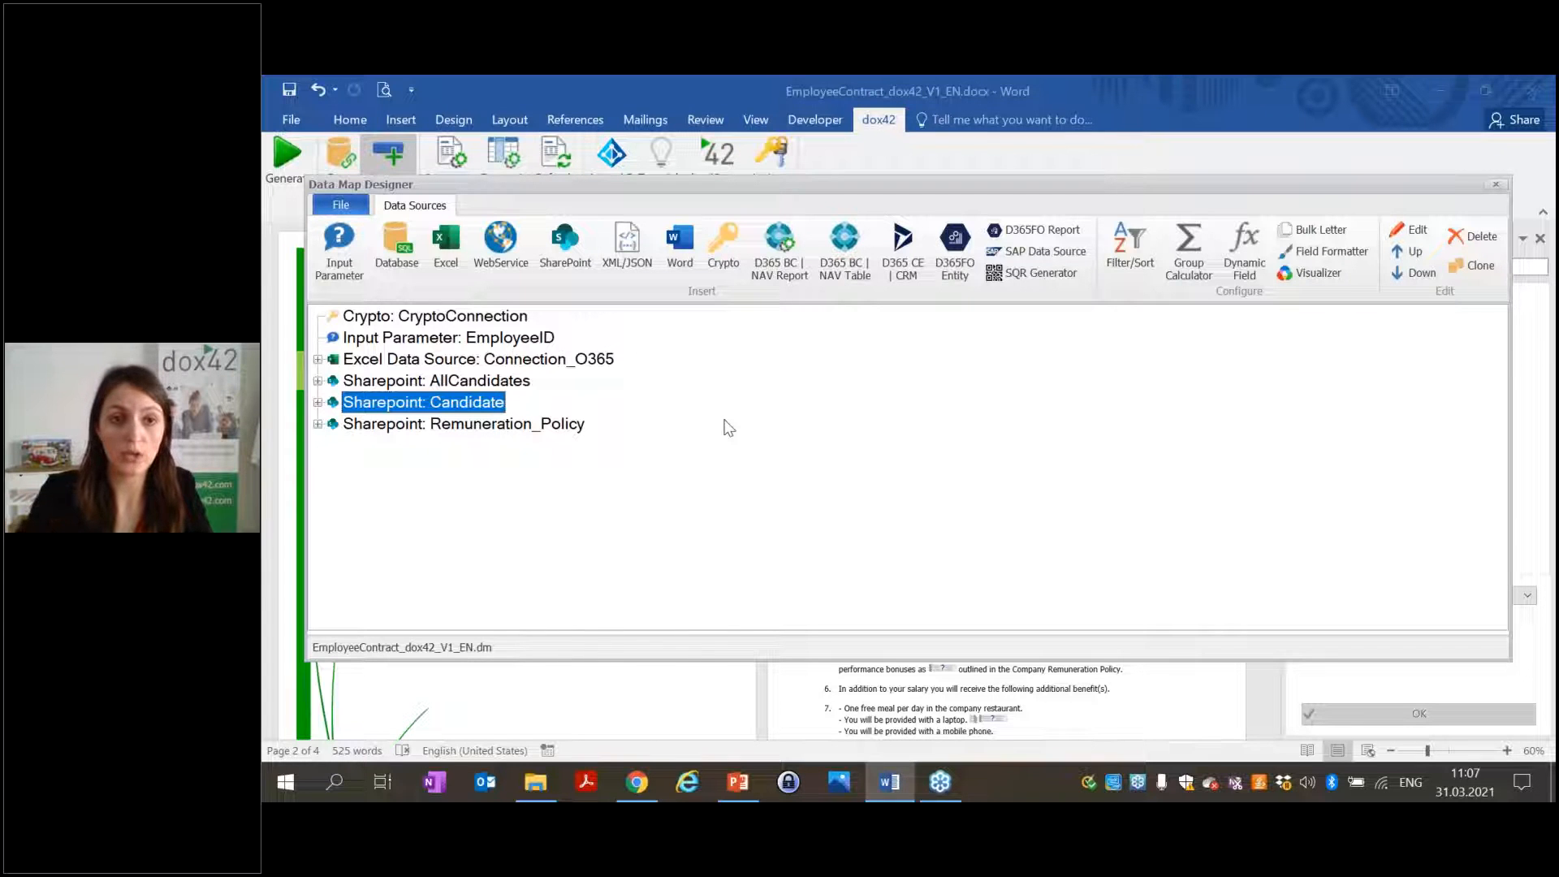
Give the Candidate source green field colour and a person icon in its Visualizer settings.
click(1336, 274)
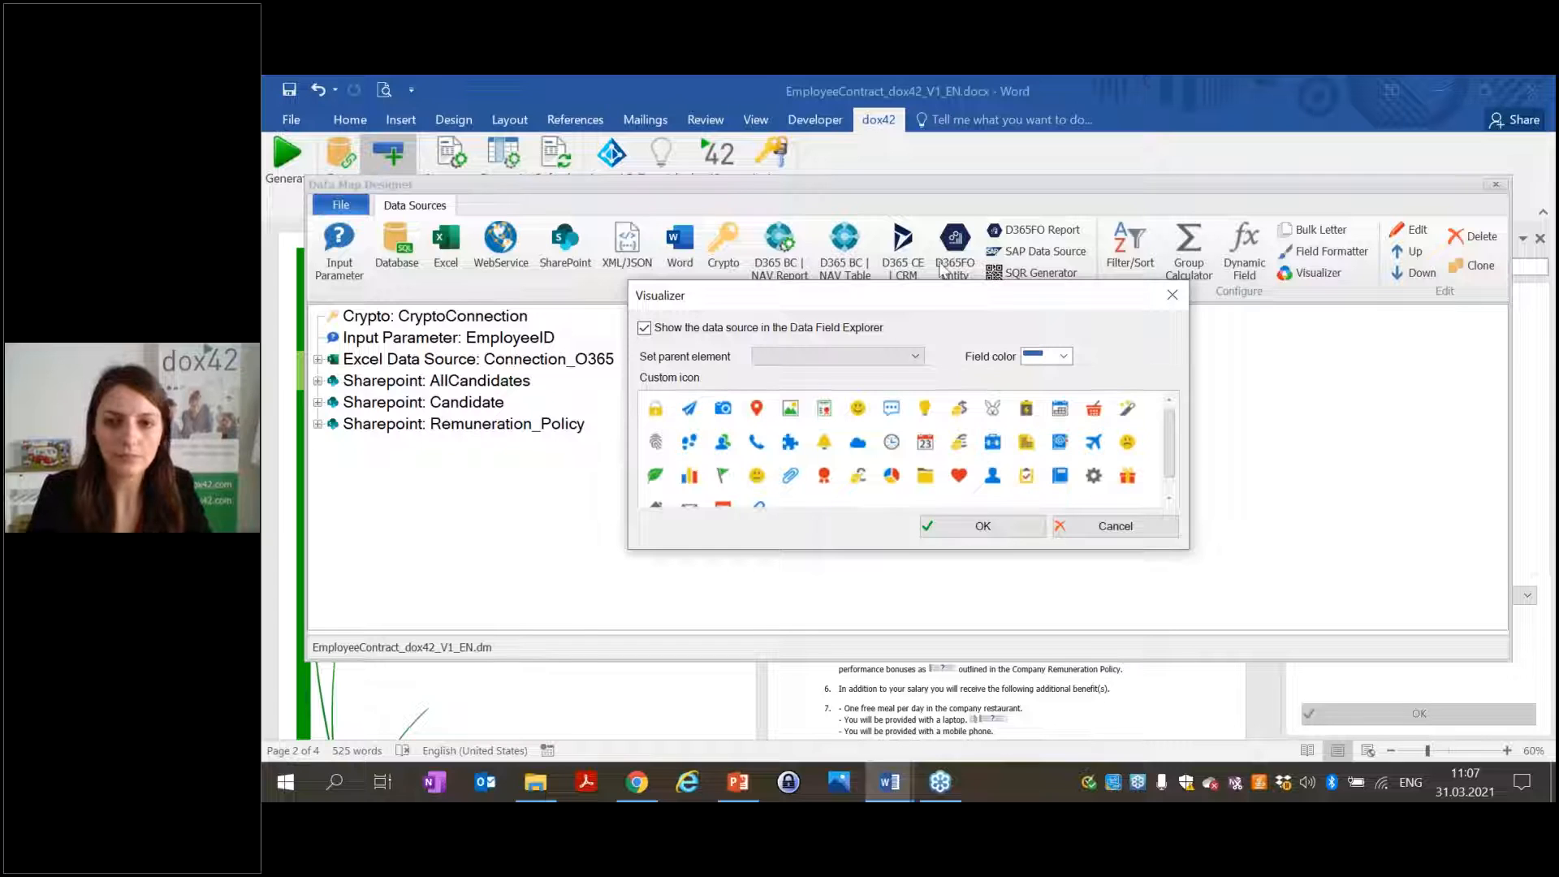
drag(1001, 308, 1112, 302)
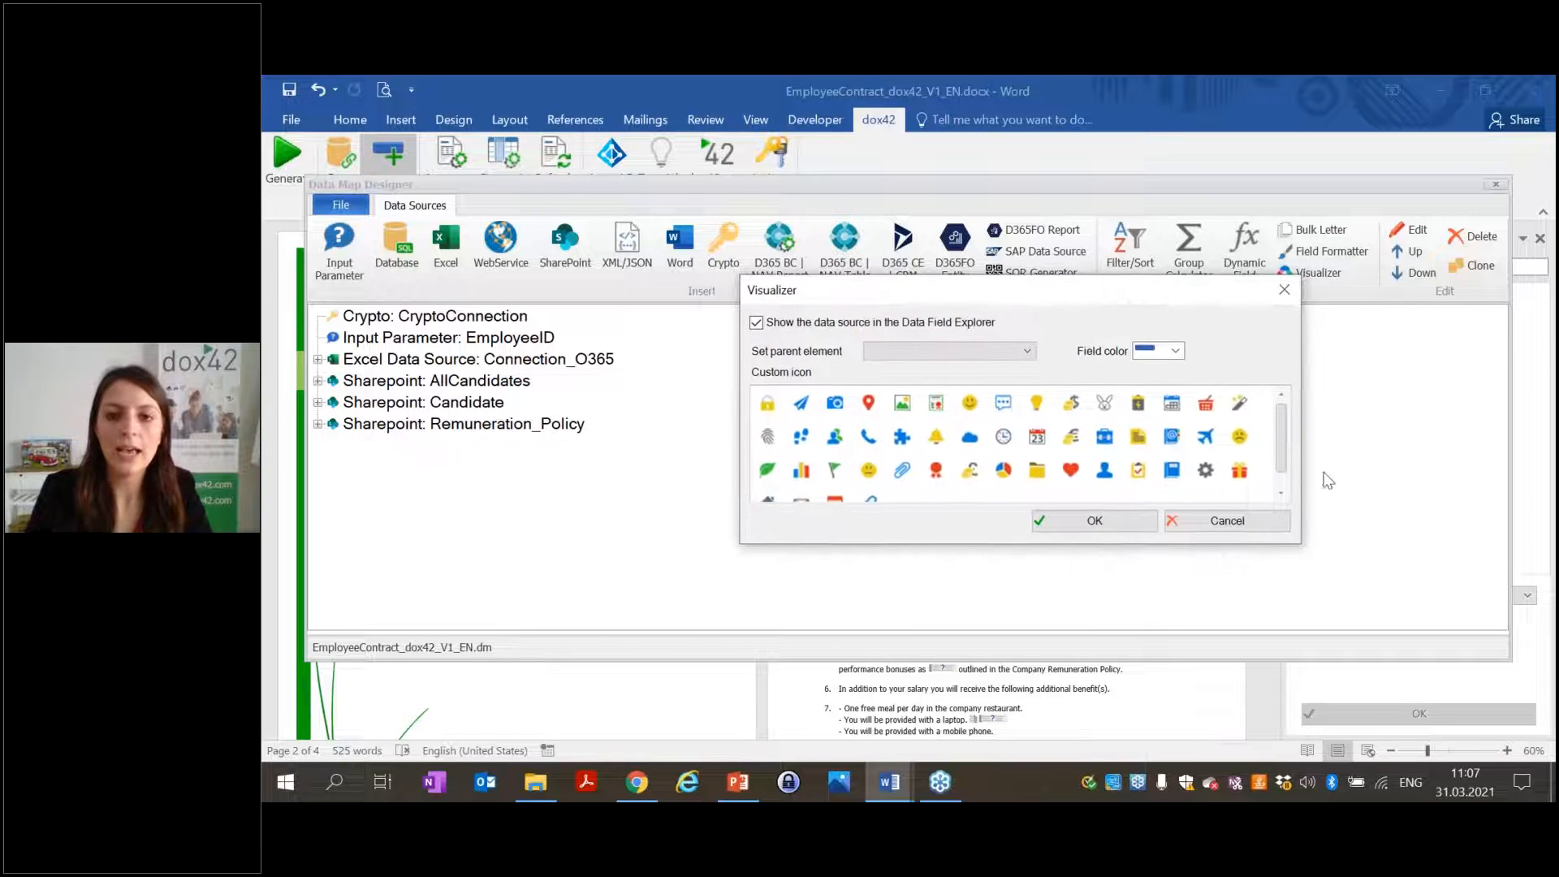
drag(1297, 542, 1390, 569)
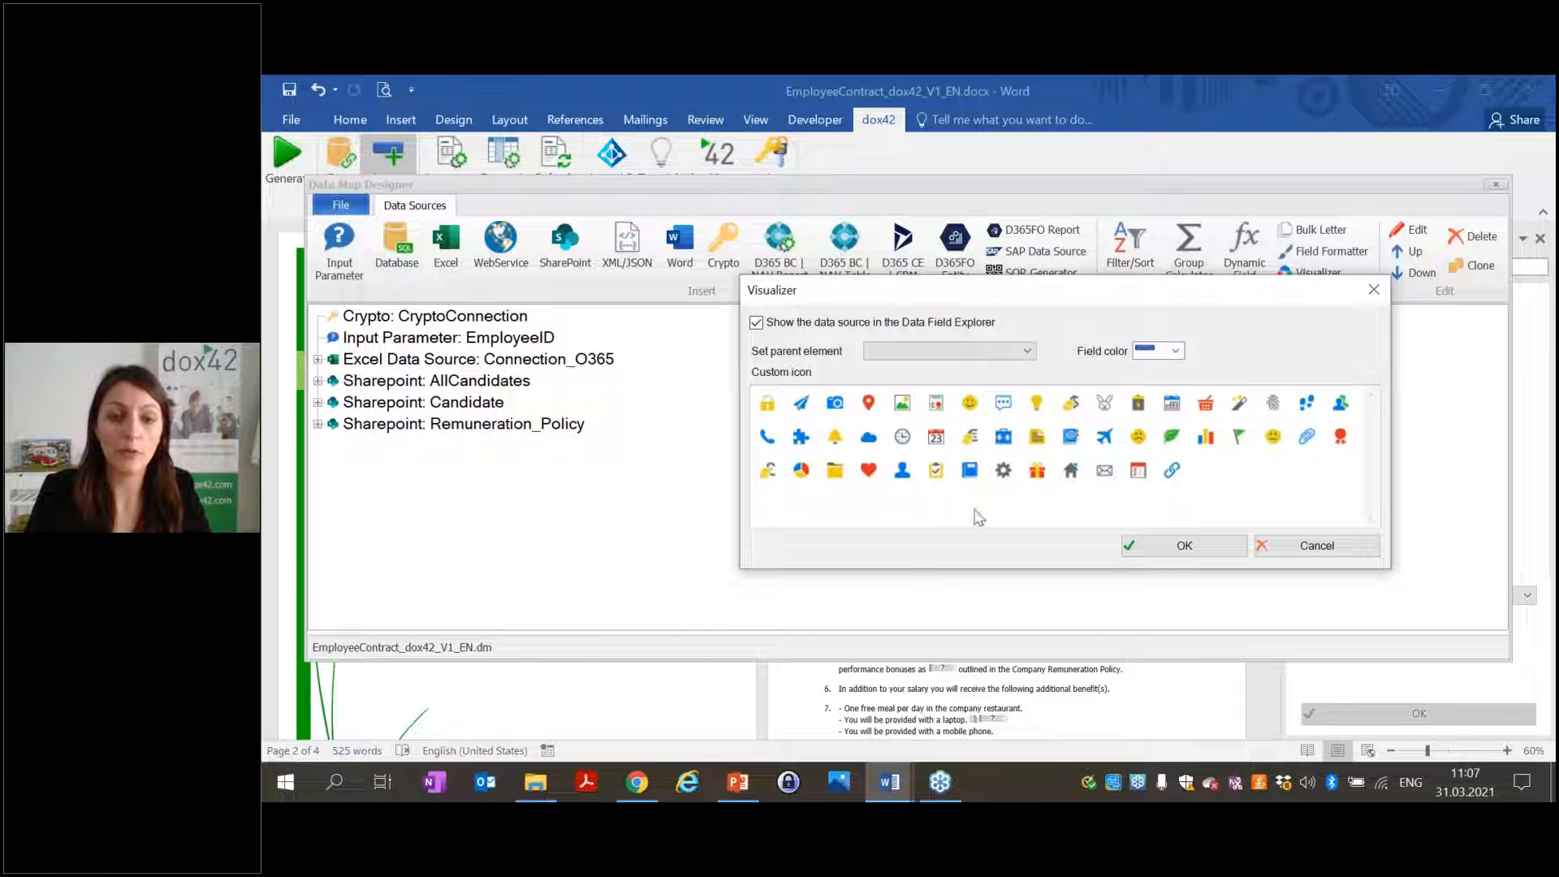
click(1175, 351)
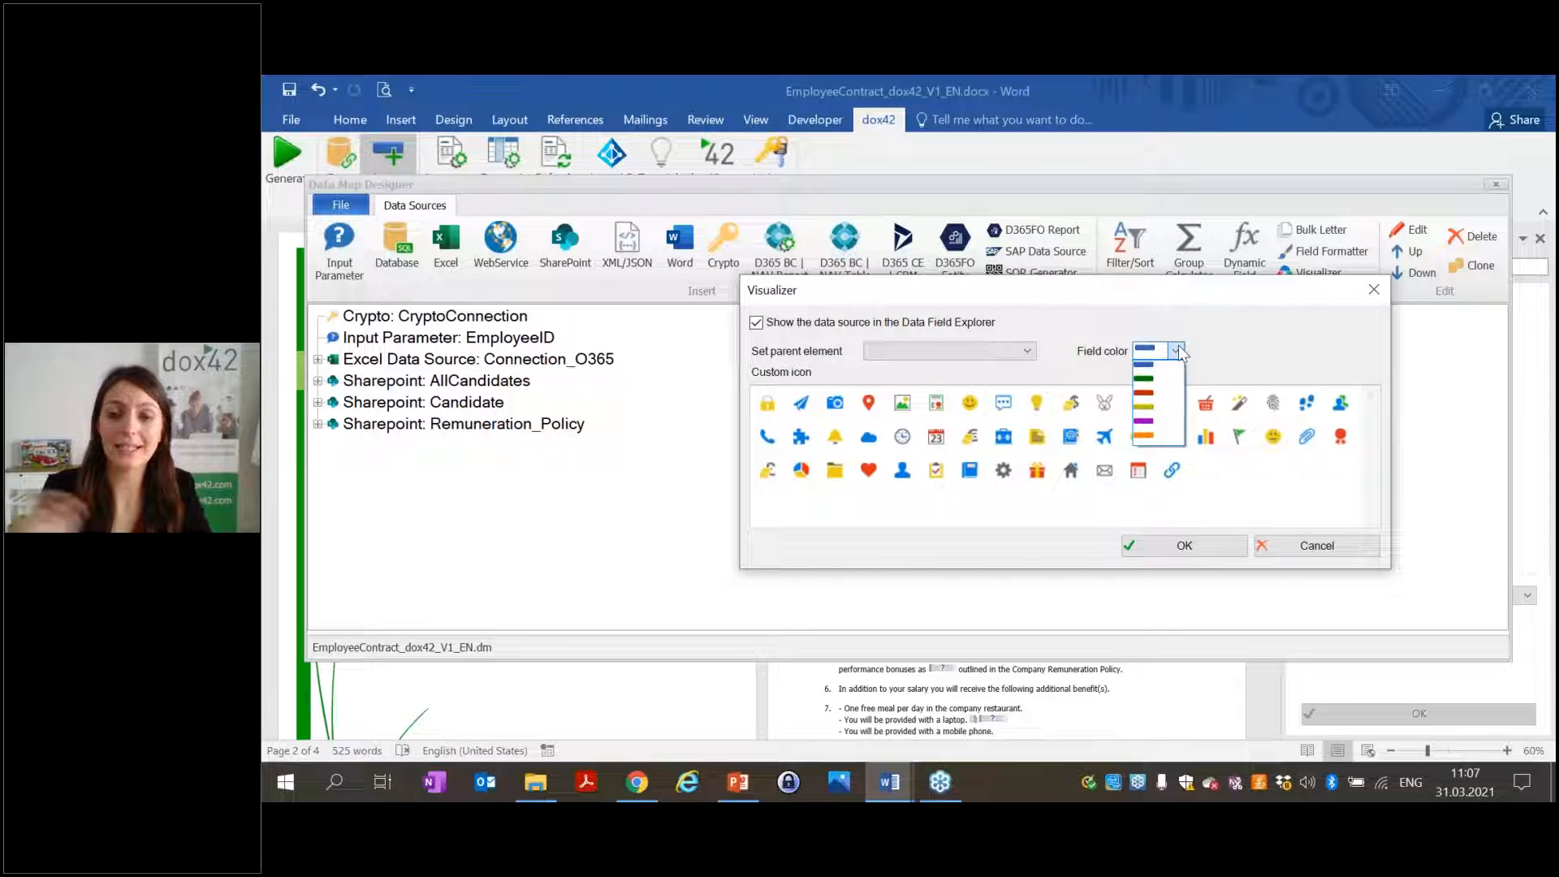
click(1145, 381)
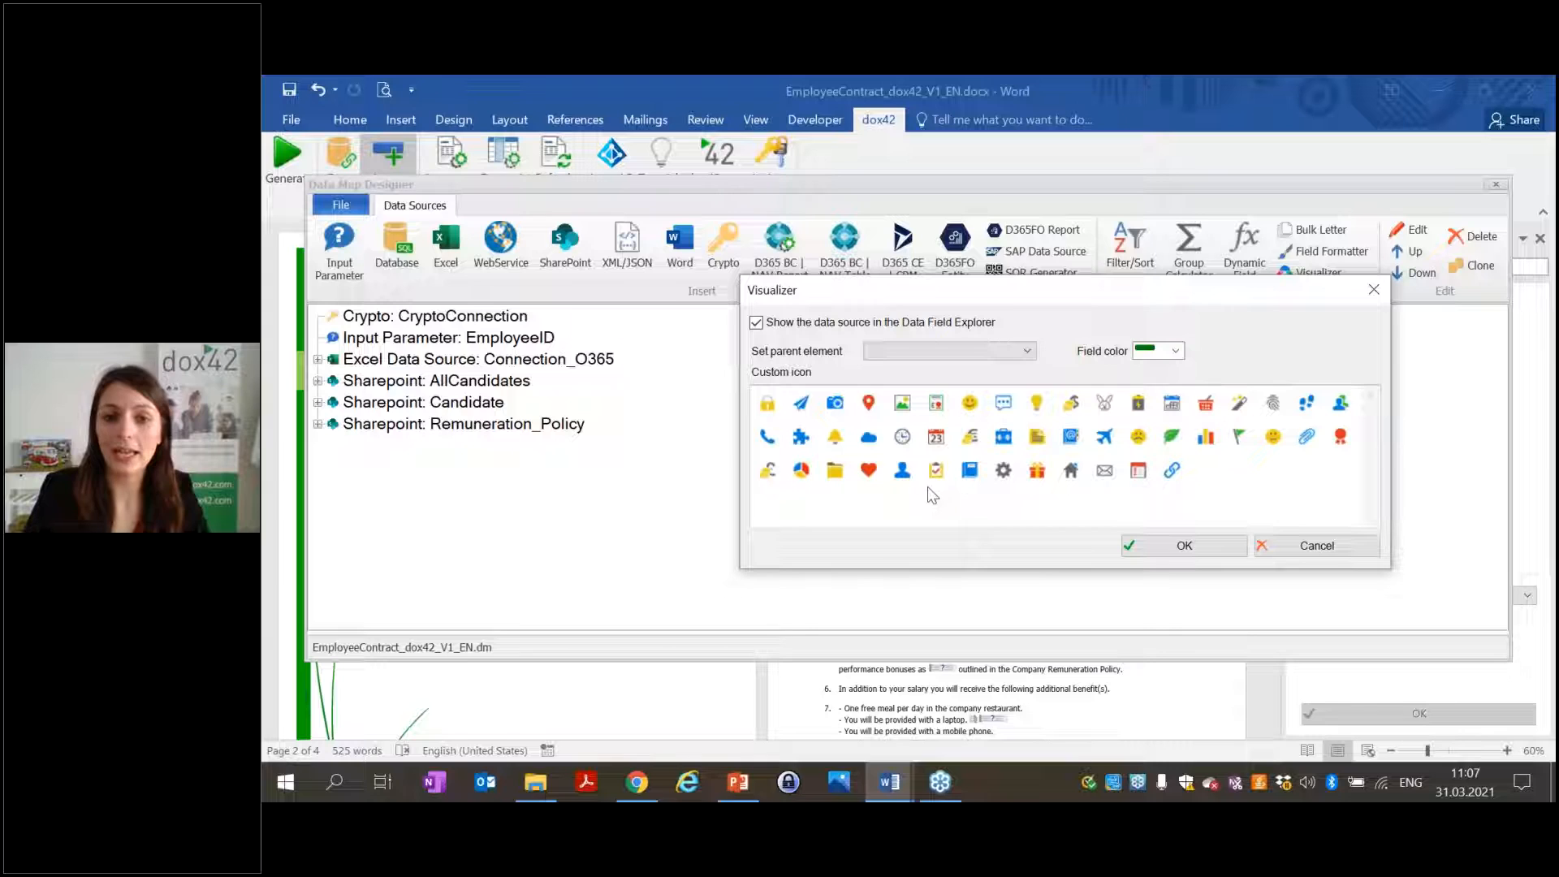
click(898, 477)
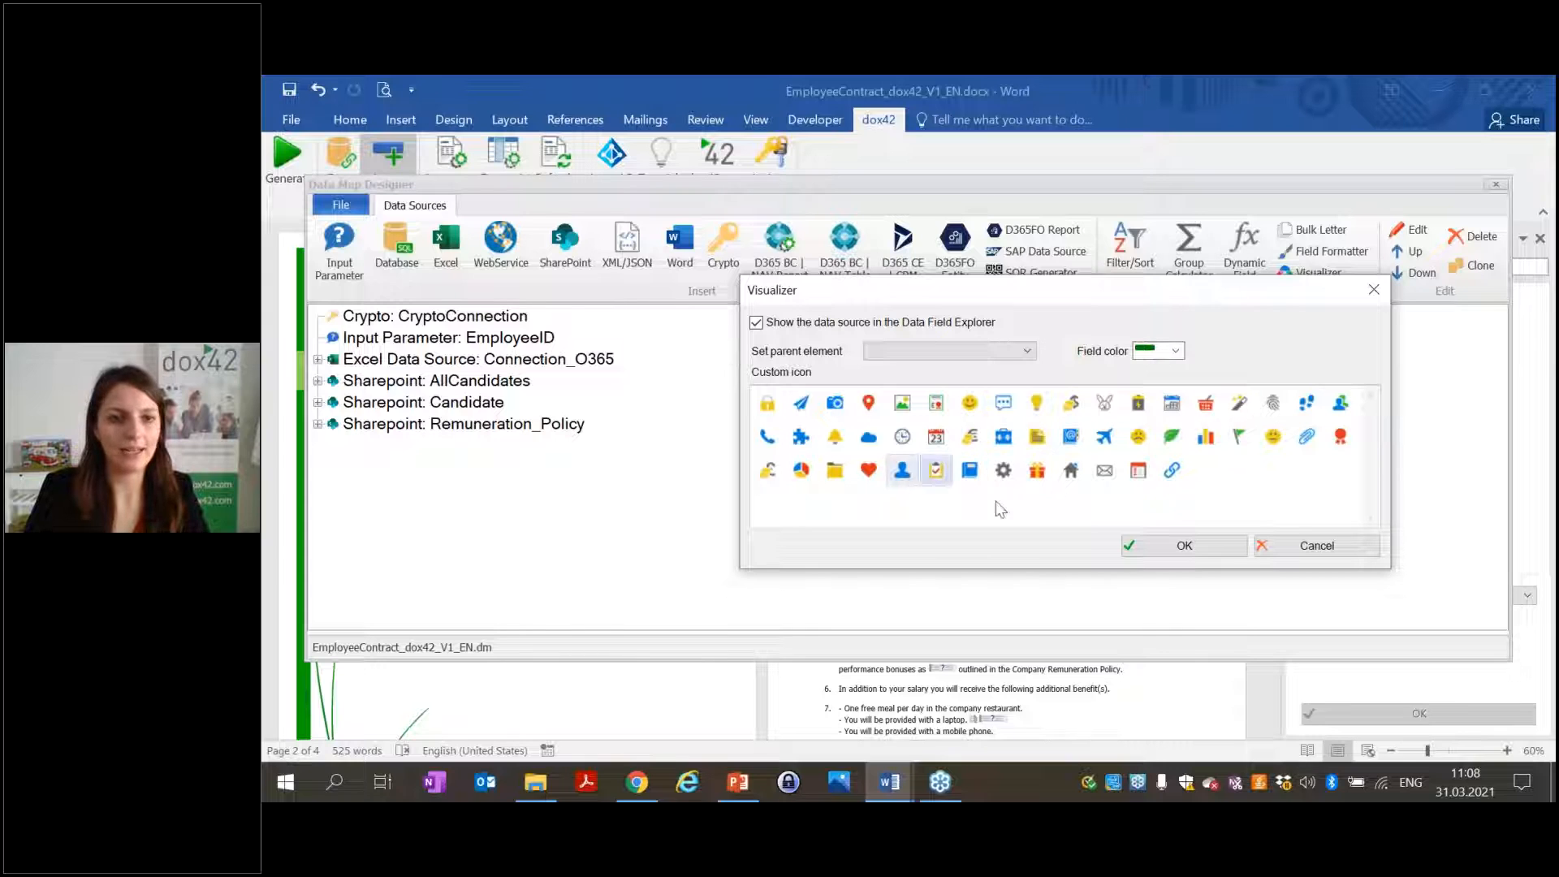
click(1157, 539)
Close the Data Map Designer and save the changes with Ja.
click(1496, 183)
click(821, 493)
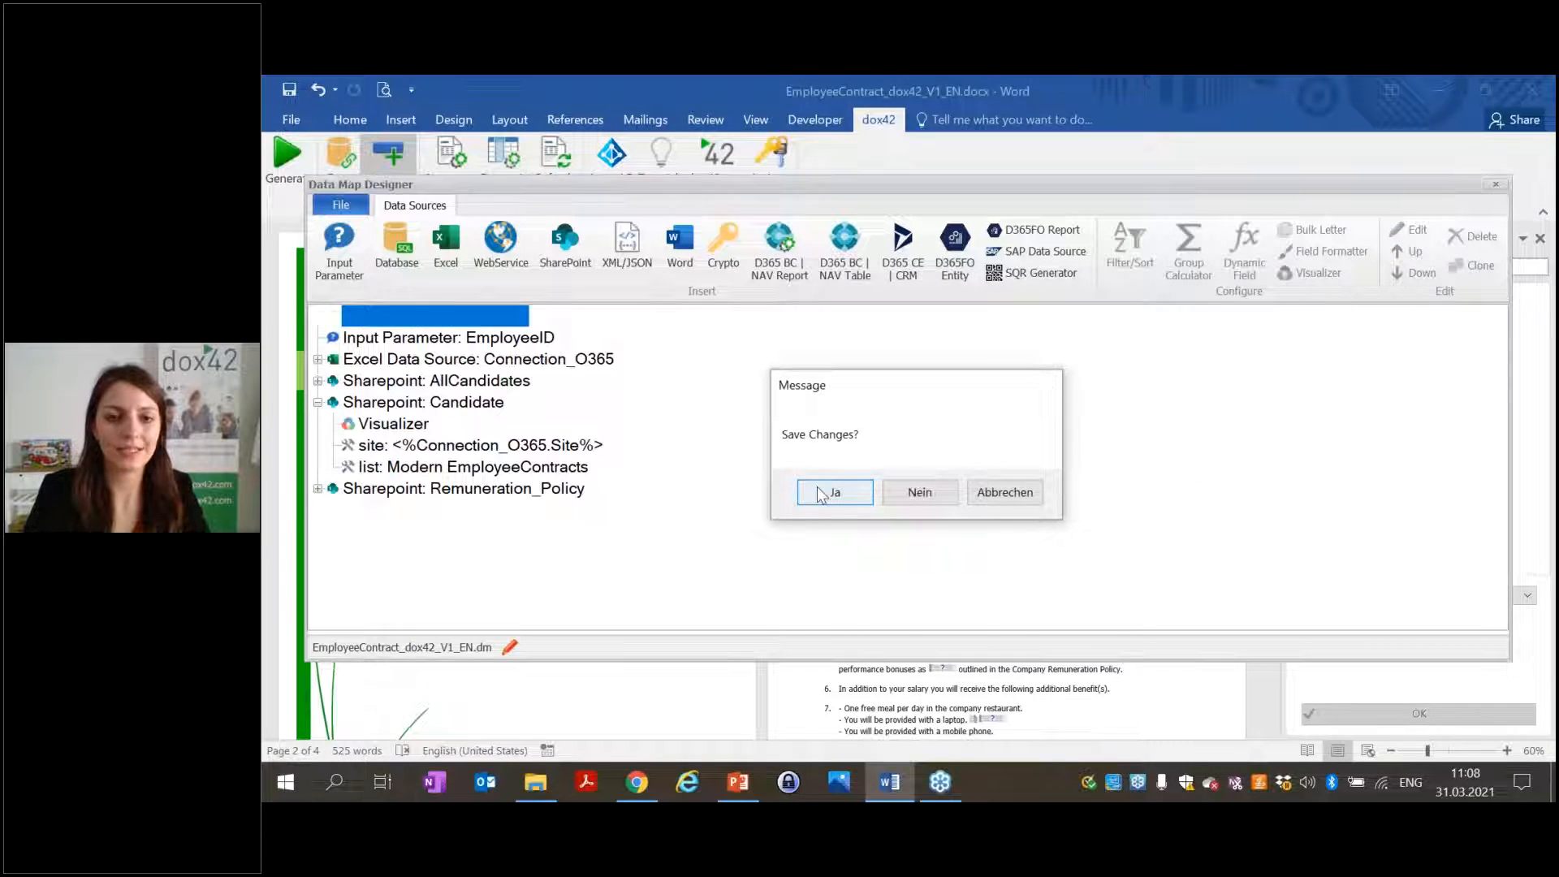
click(822, 493)
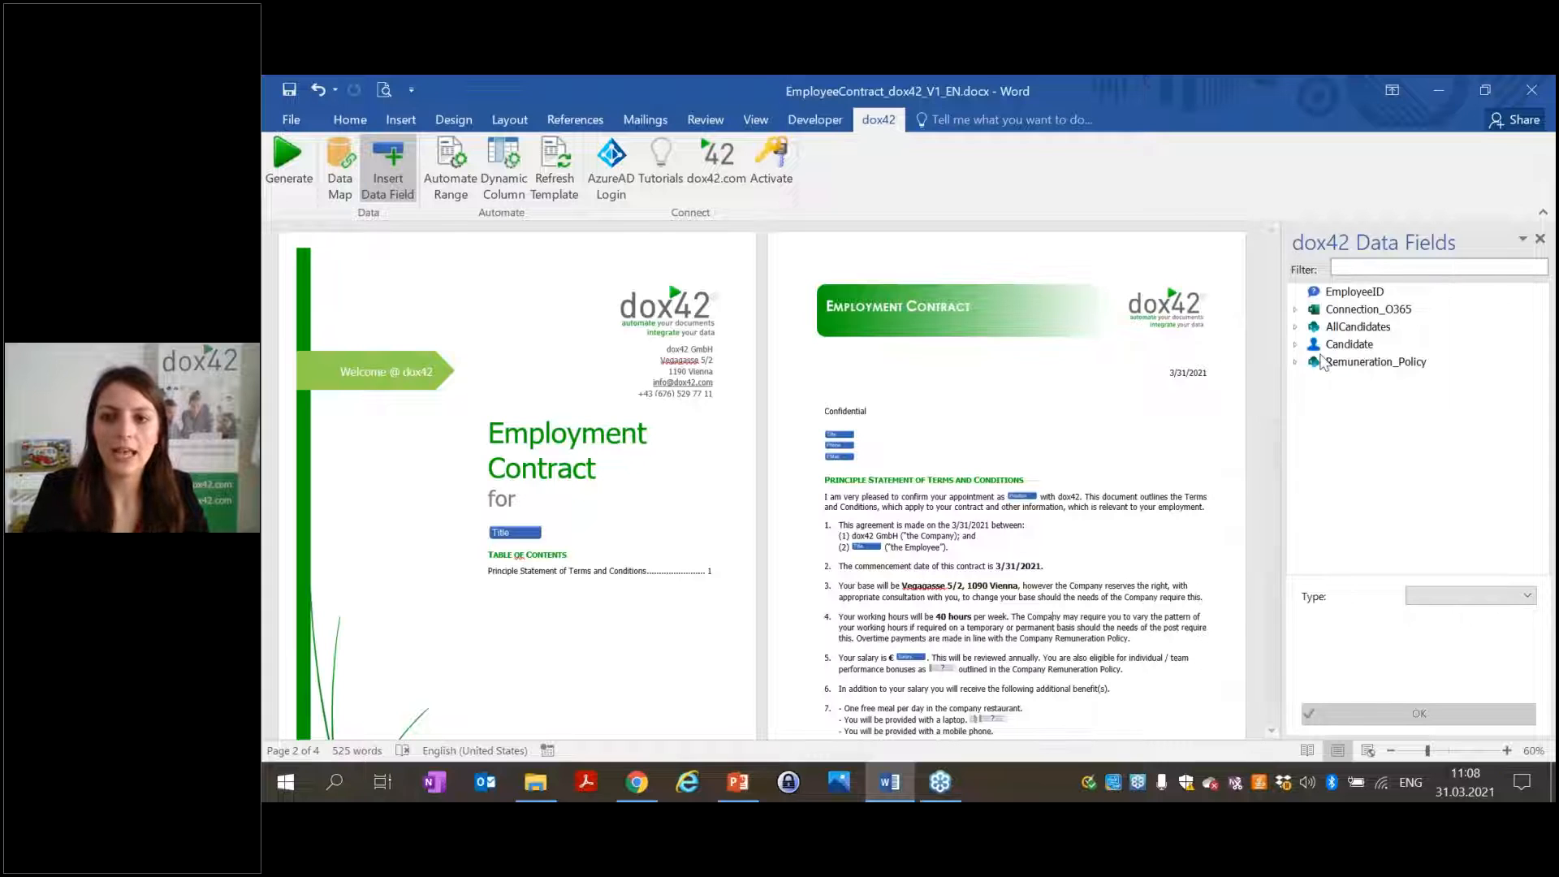
Expand Candidate in the Data Fields pane and run Refresh Template to apply the green colour.
click(1296, 344)
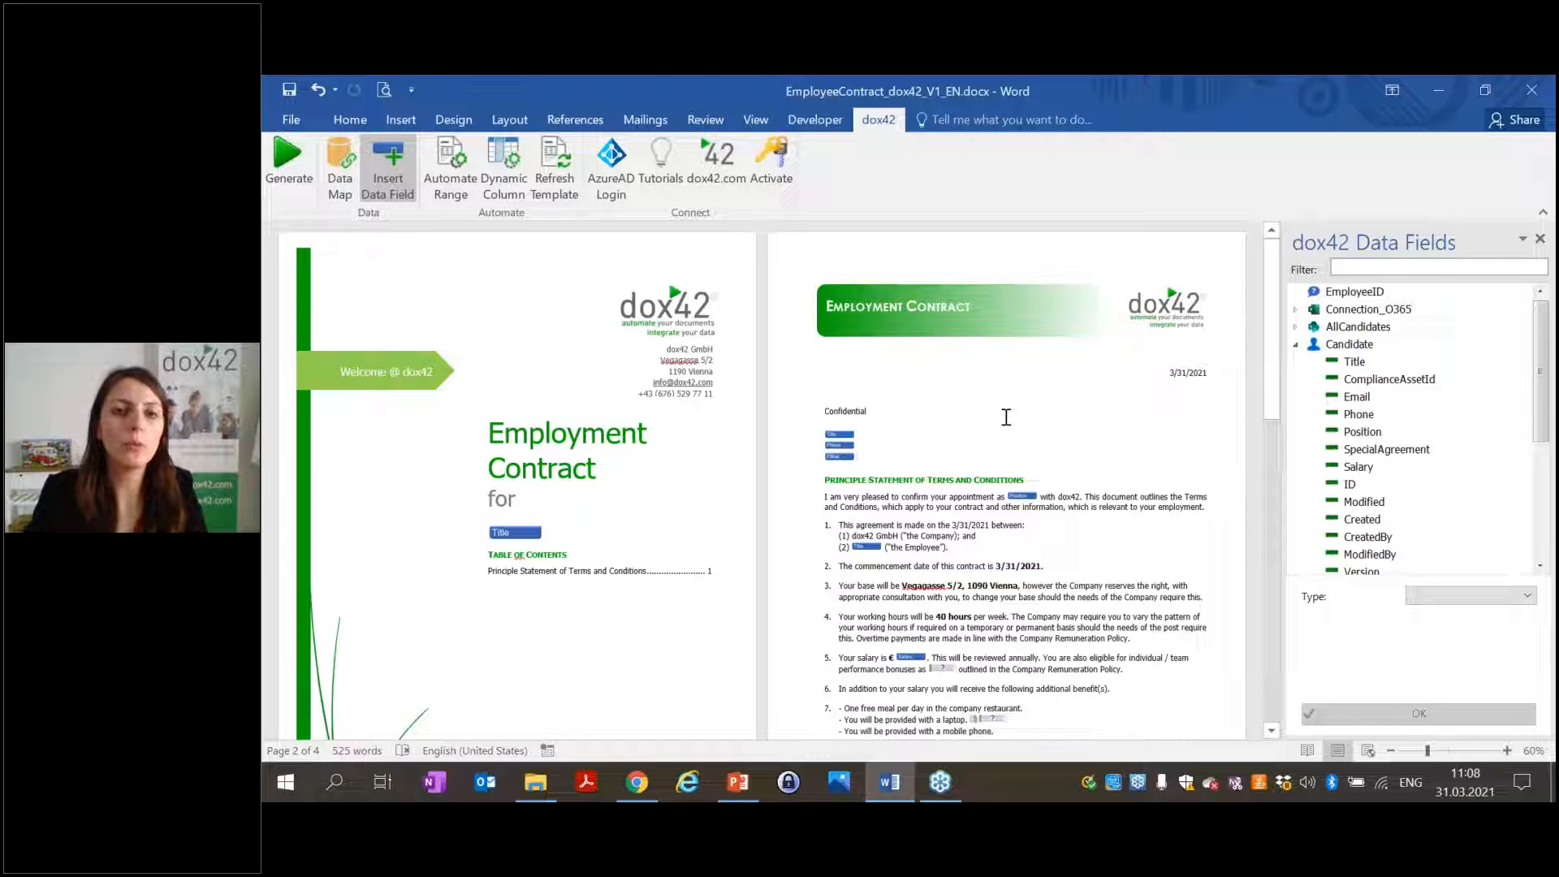
click(556, 200)
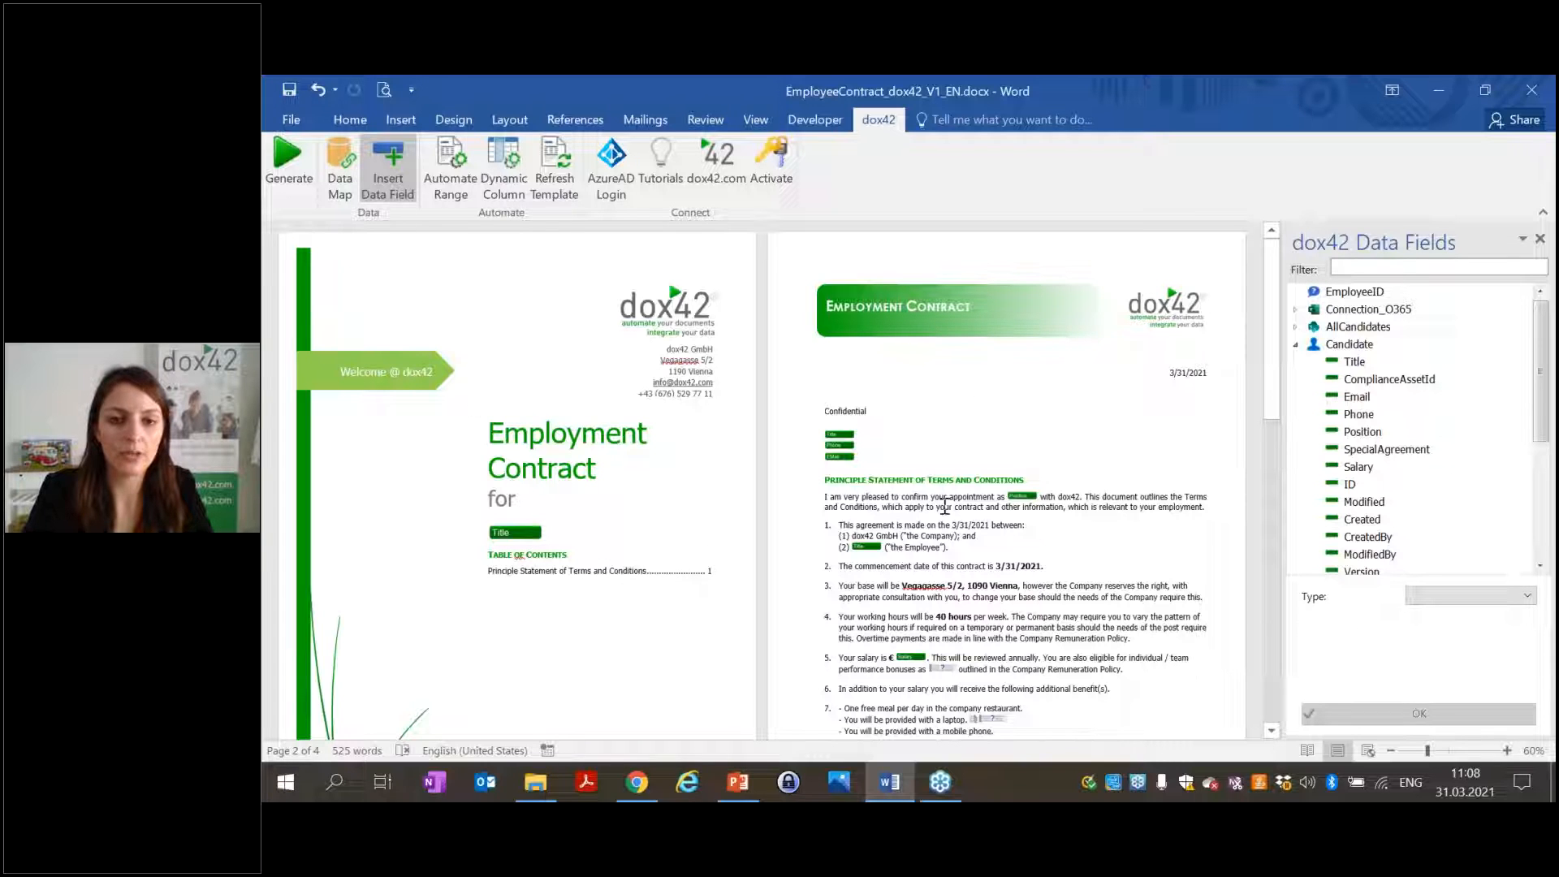
Scroll through the template to check the green Candidate placeholders, selecting the image placeholder.
scroll(944, 506, down, 6)
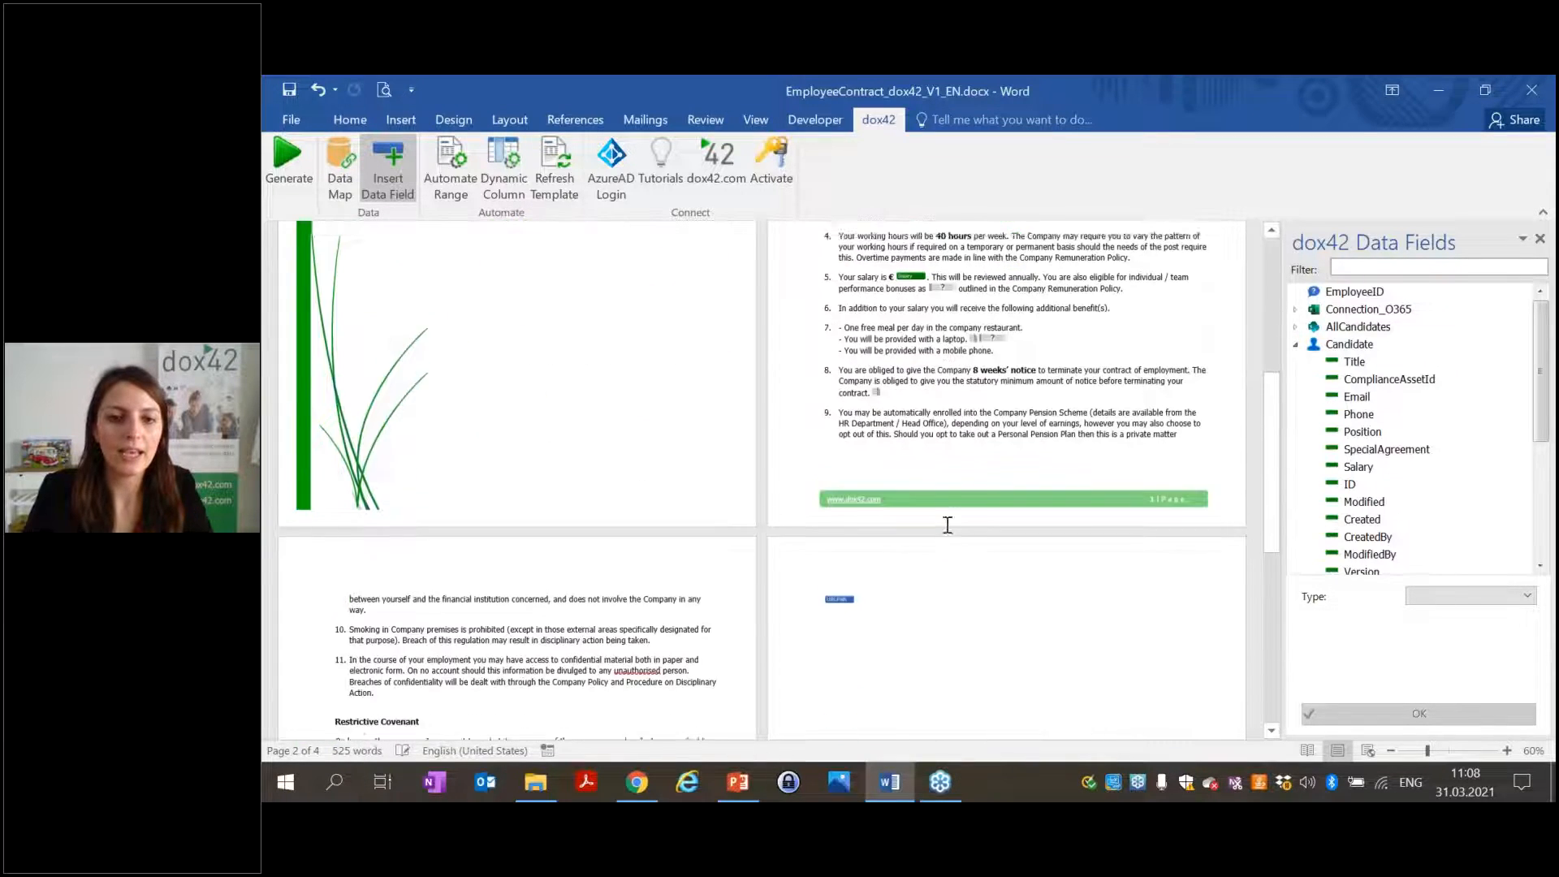
scroll(946, 526, down, 5)
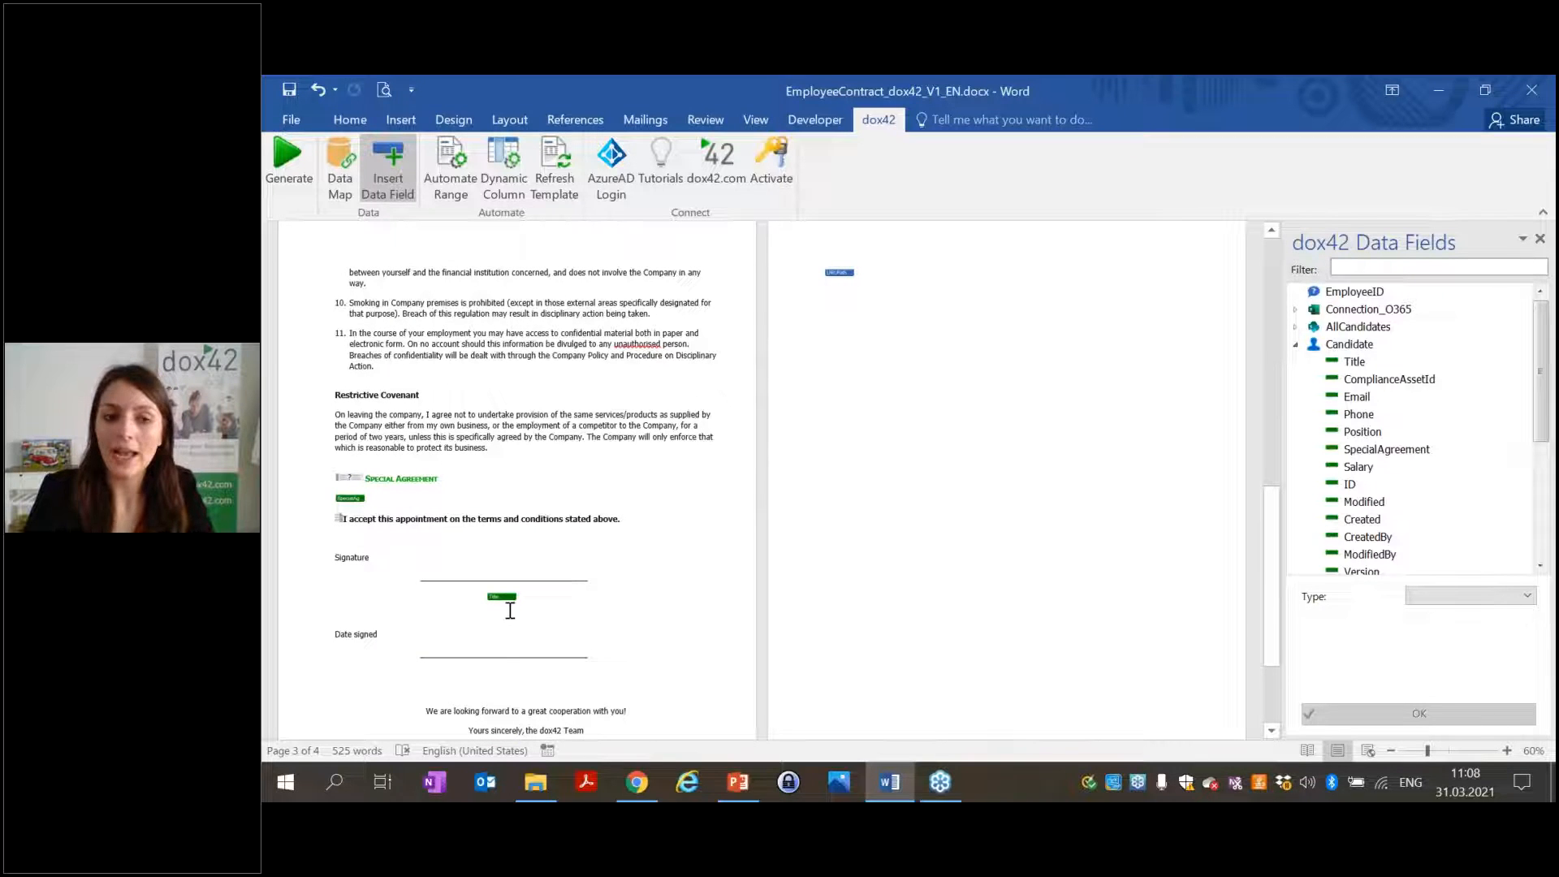
scroll(498, 591, up, 15)
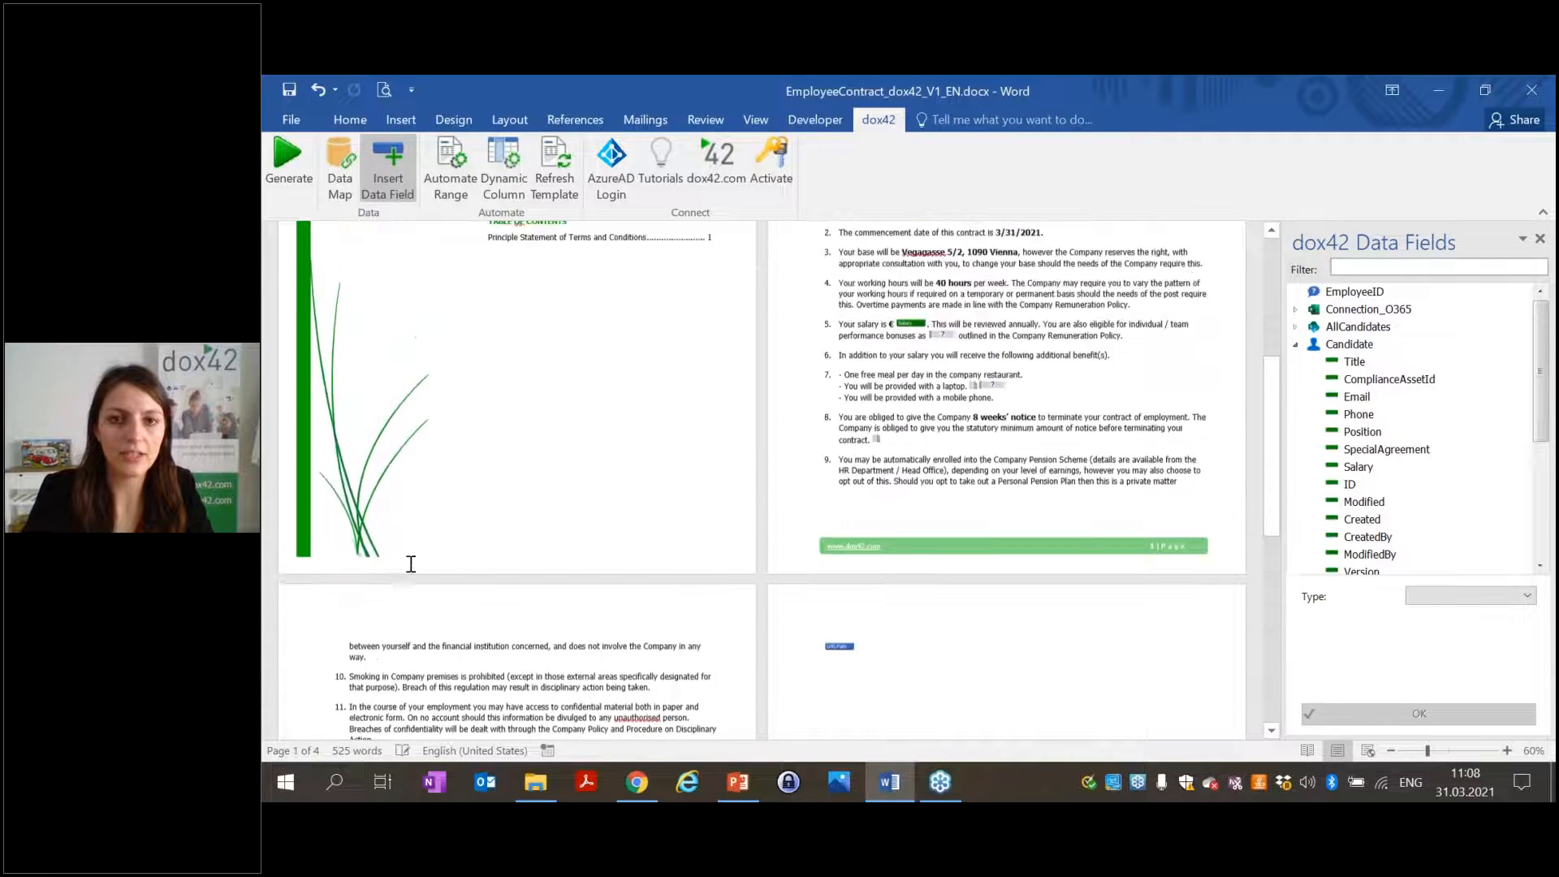
scroll(585, 465, up, 1)
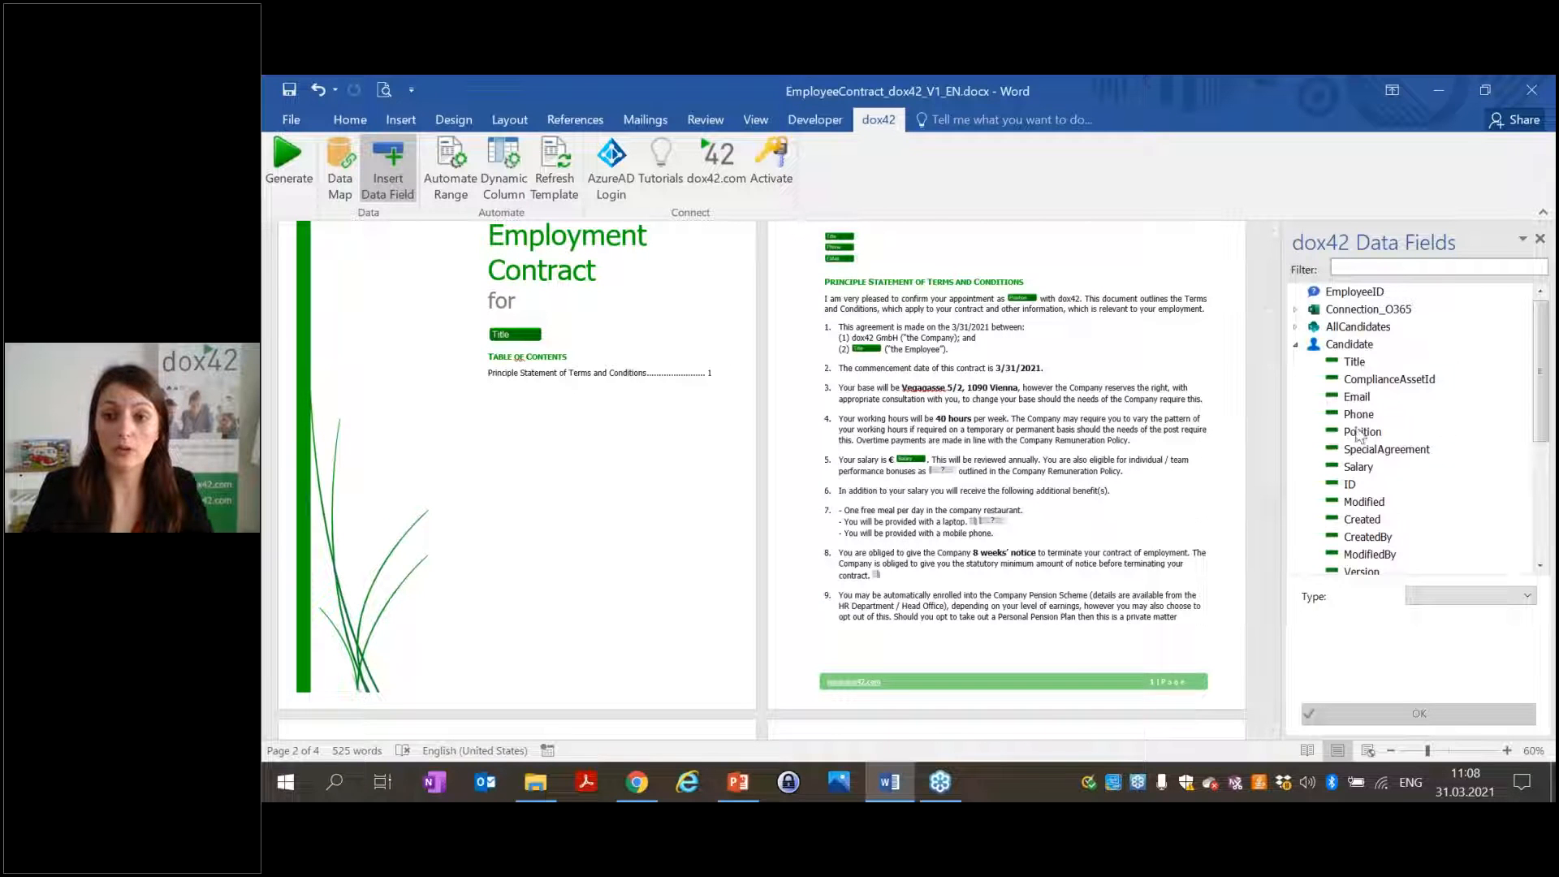
scroll(962, 444, down, 5)
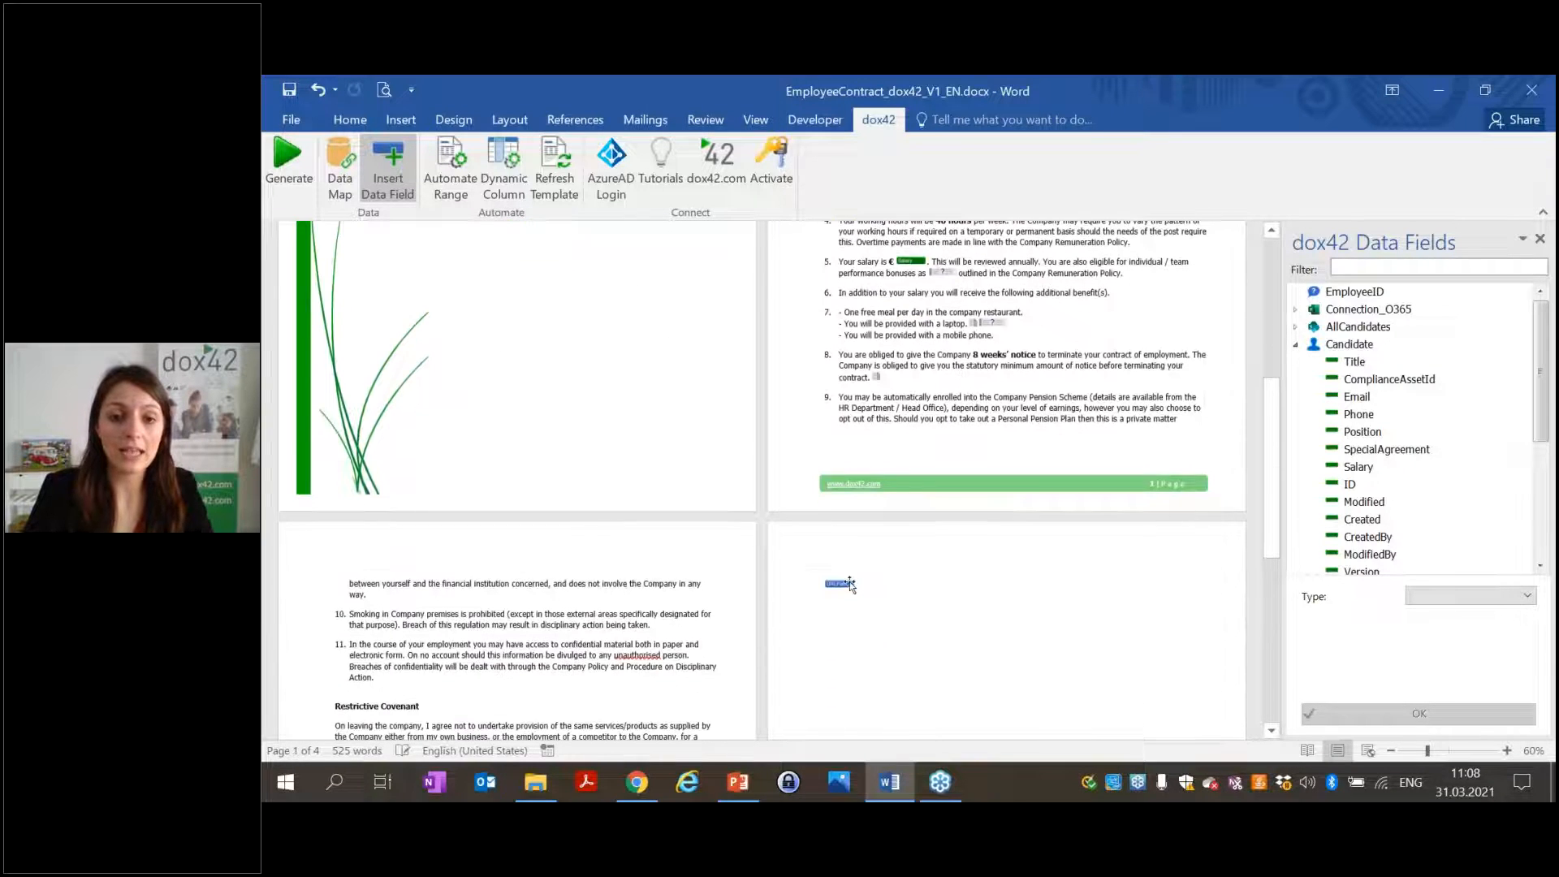
click(839, 583)
scroll(1348, 414, up, 4)
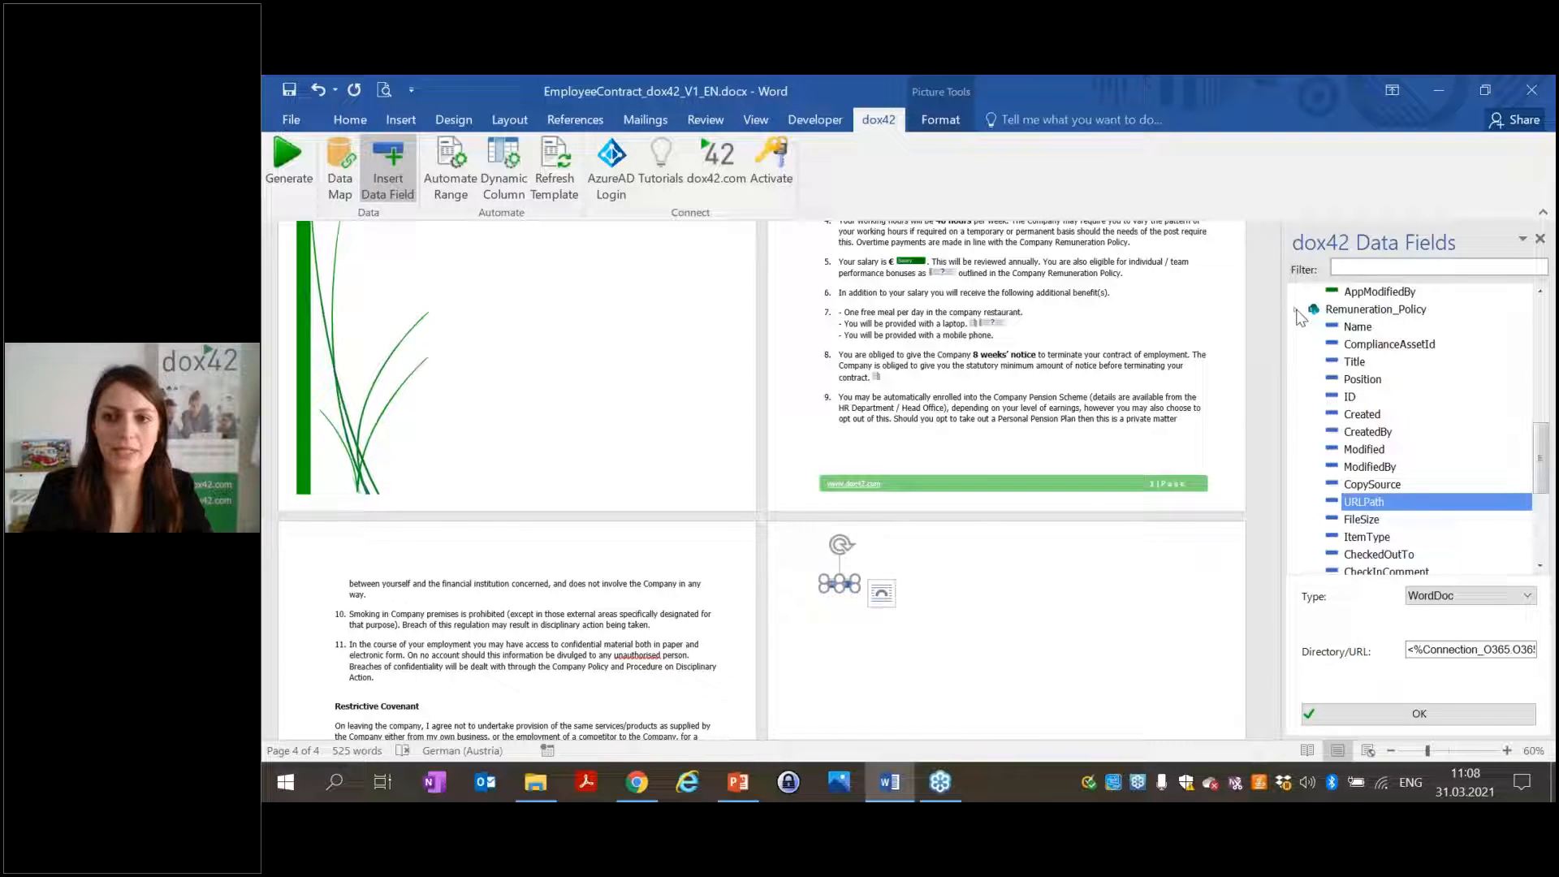
Collapse Remuneration_Policy and Candidate, then expand Connection_O365 to list its Site, O365URL and AzureTenant fields.
click(1297, 312)
click(1297, 346)
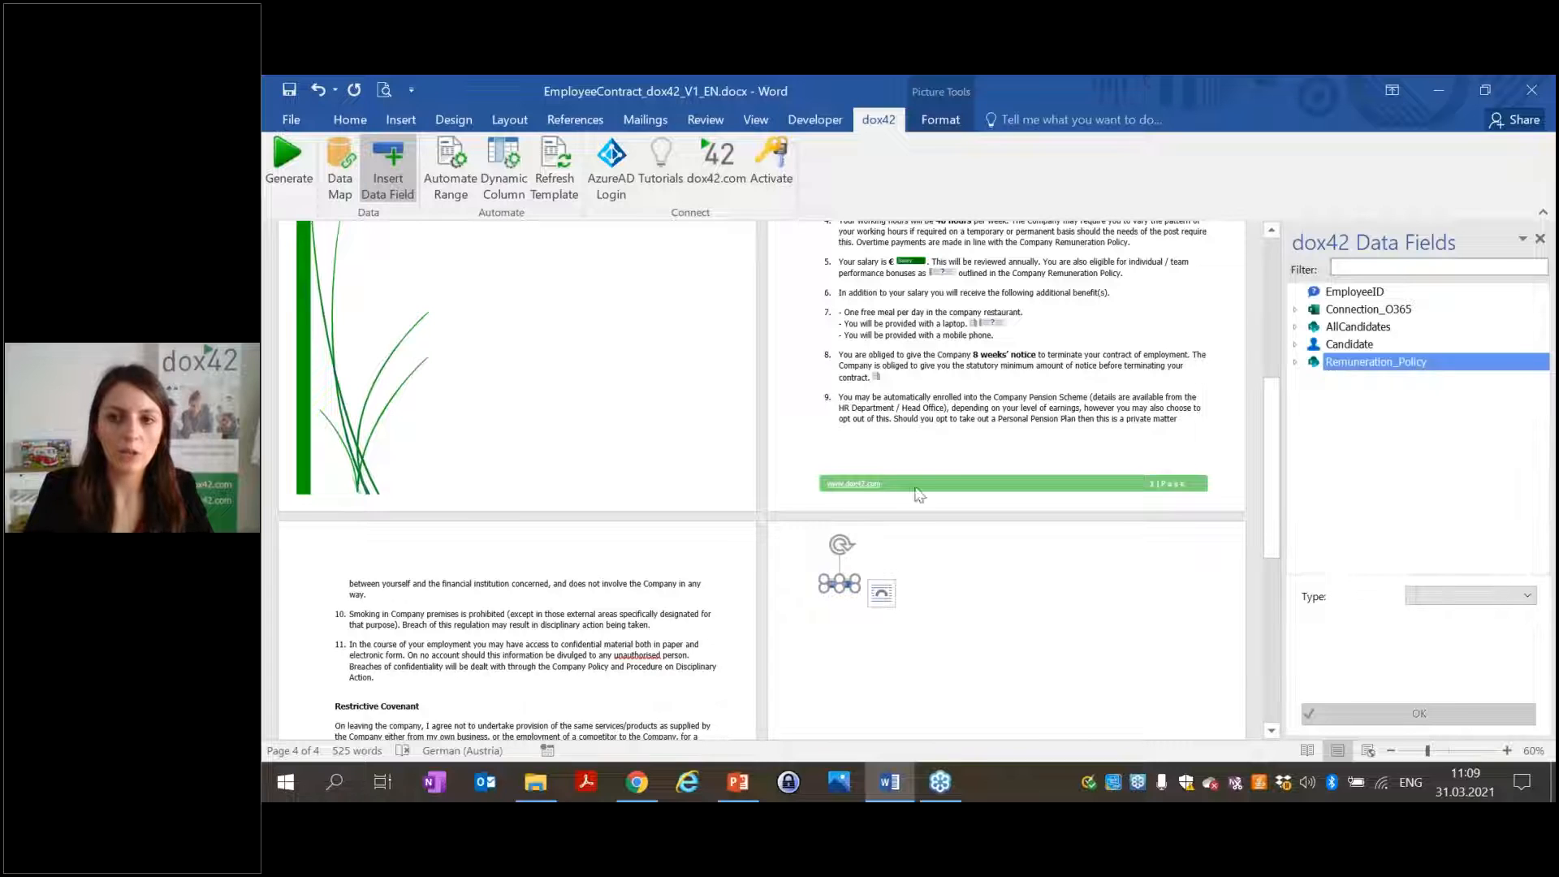
scroll(640, 435, down, 3)
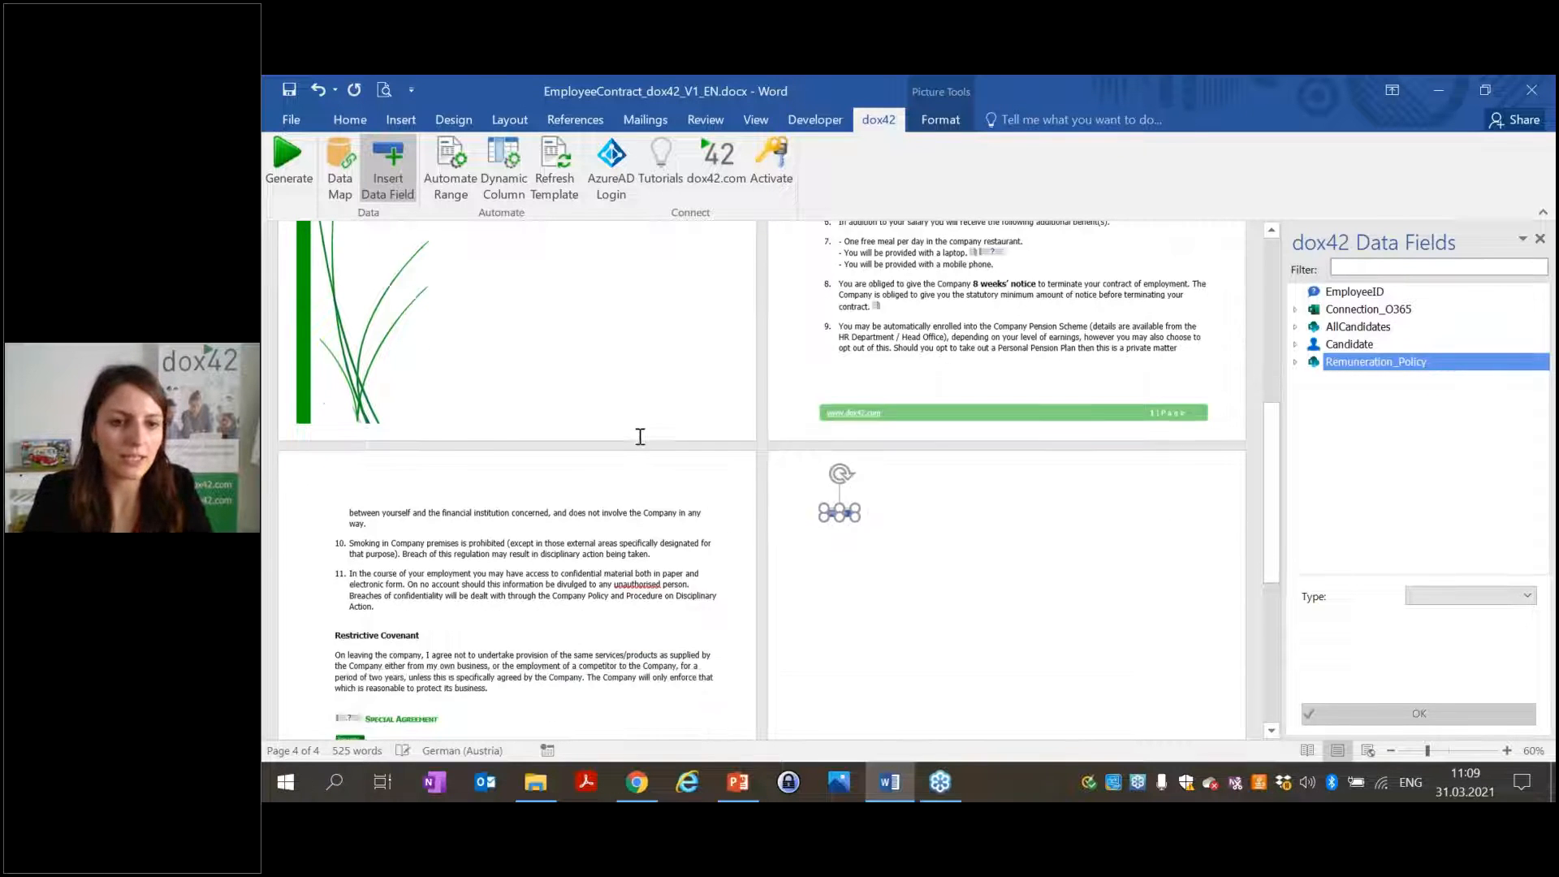
scroll(528, 591, up, 2)
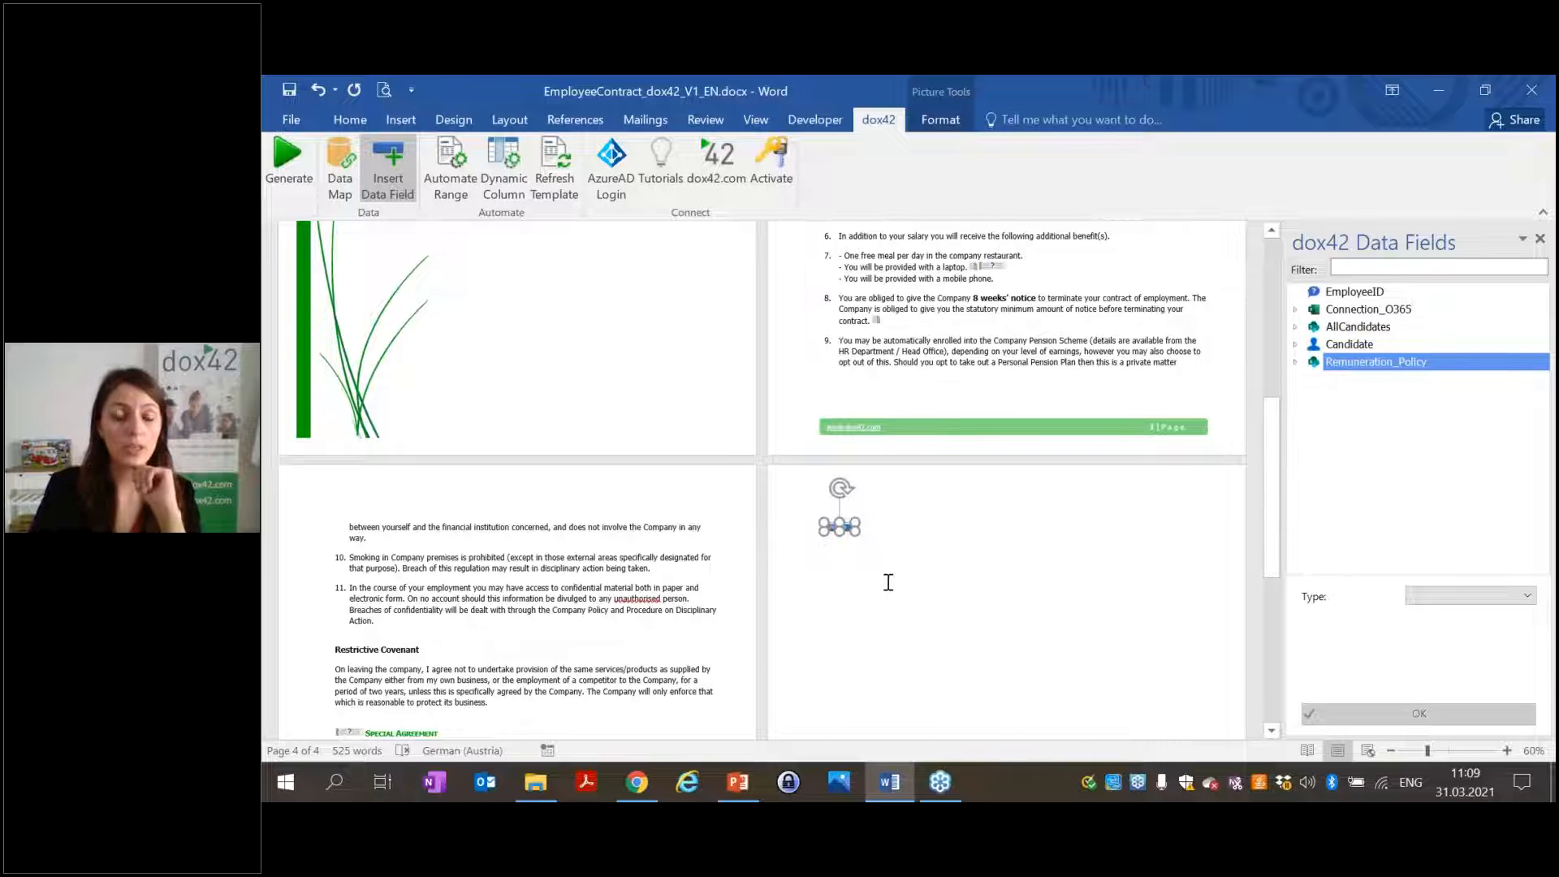
scroll(888, 582, up, 8)
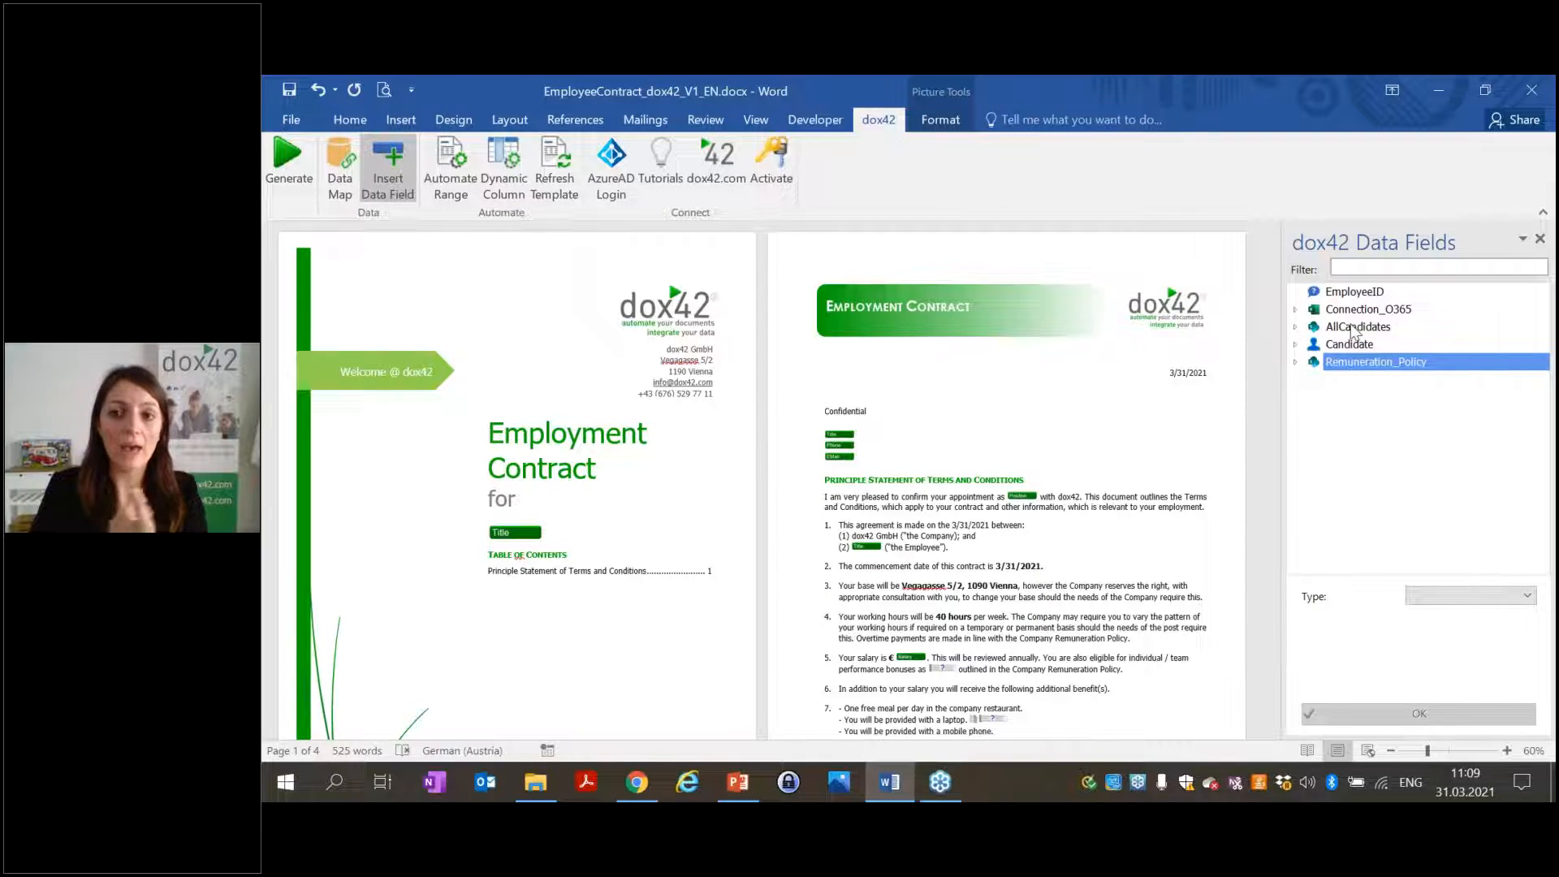
click(1295, 310)
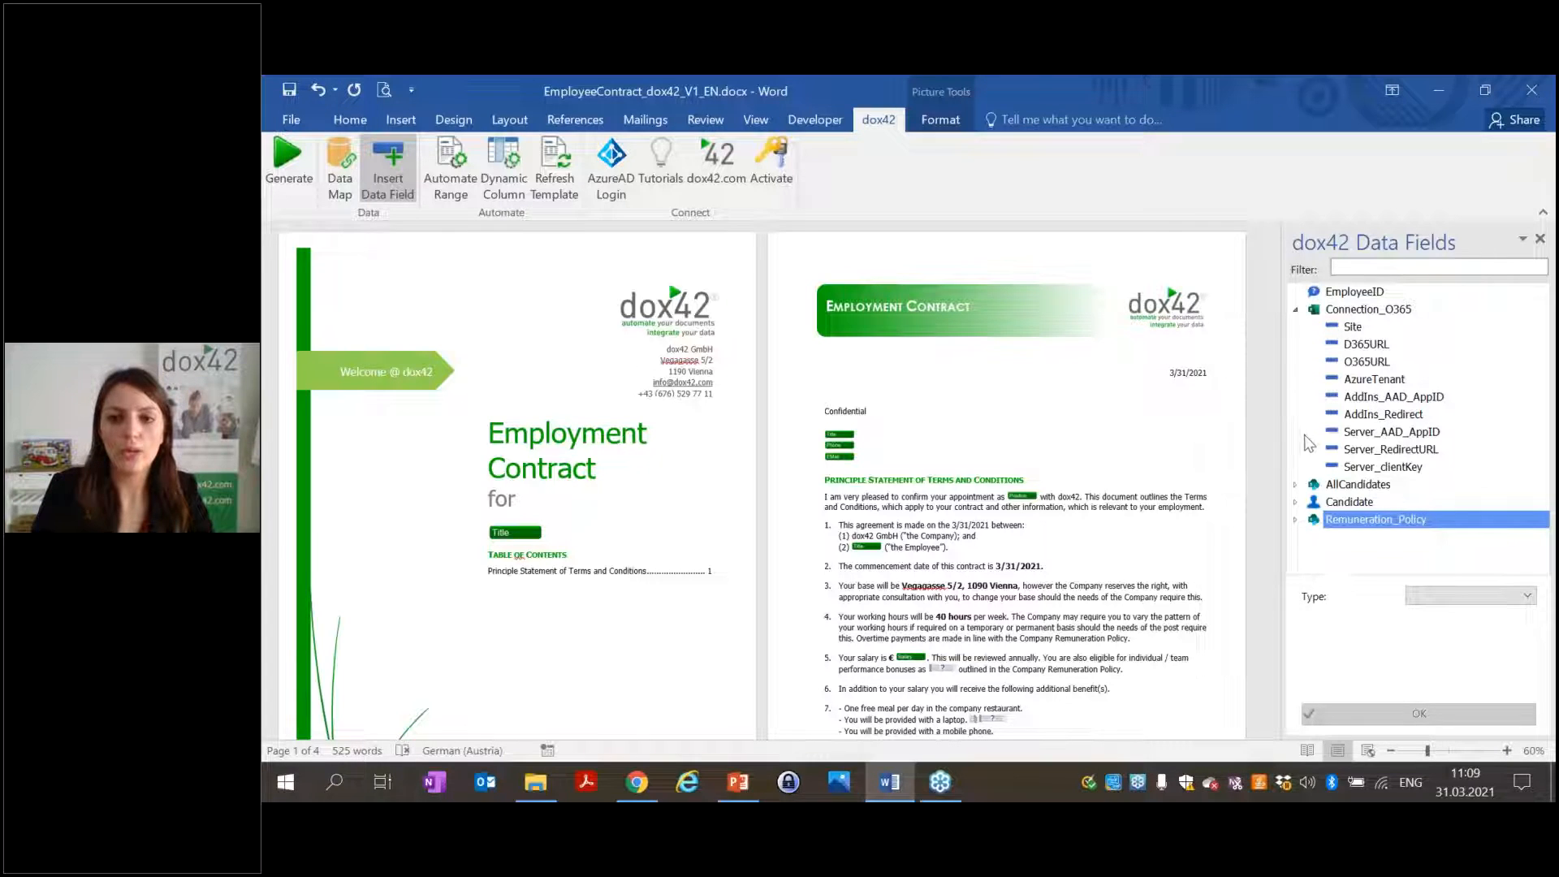
Open the Candidate SharePoint source's Office 365 Azure Active Directory login settings.
click(339, 195)
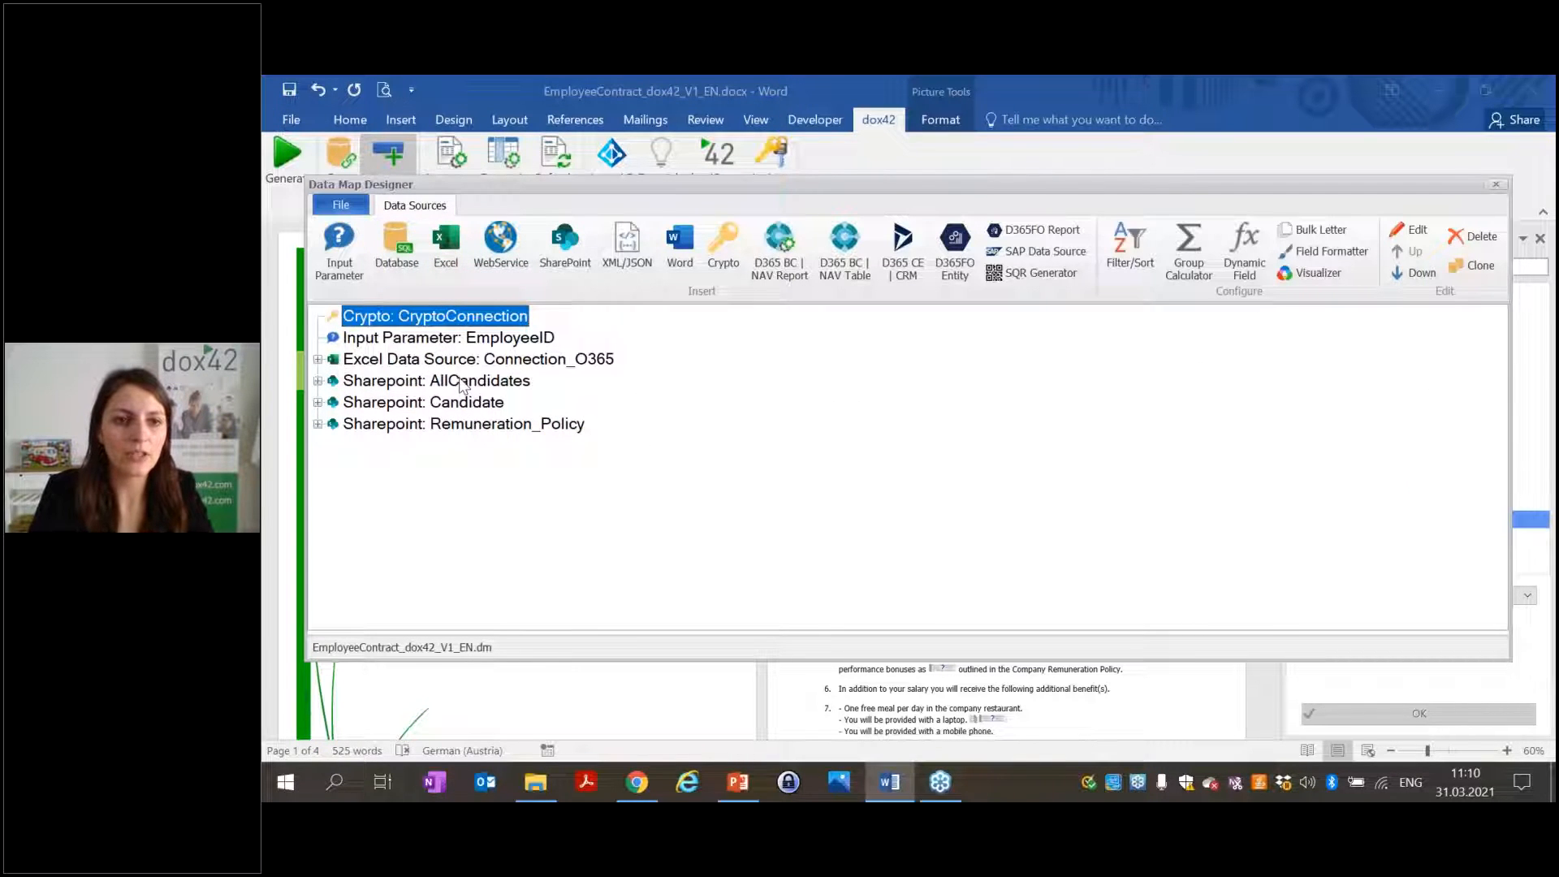
double_click(455, 406)
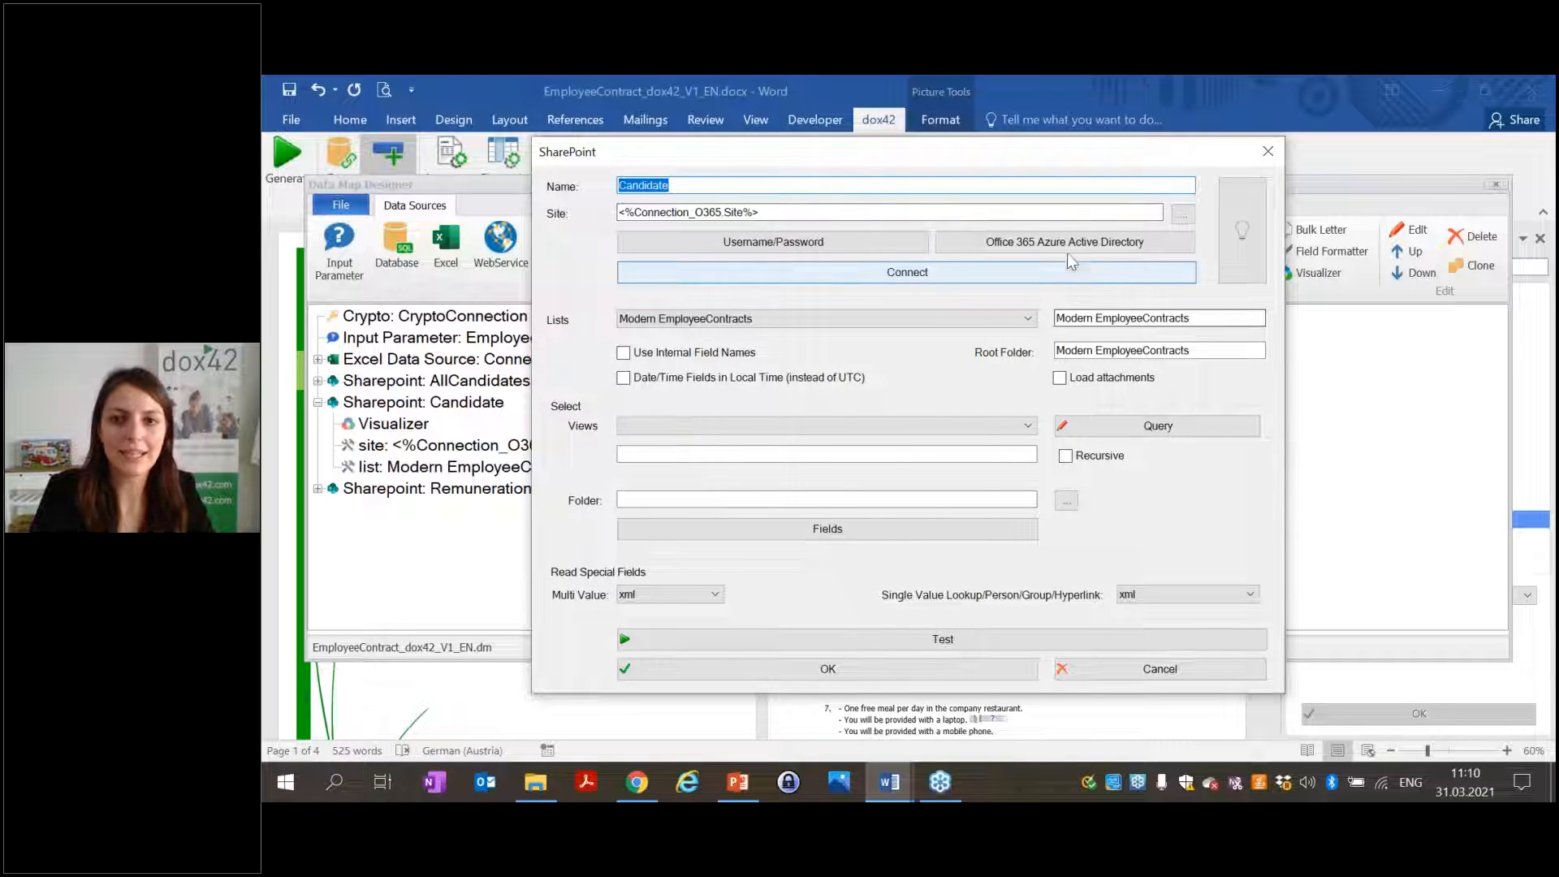
click(1066, 252)
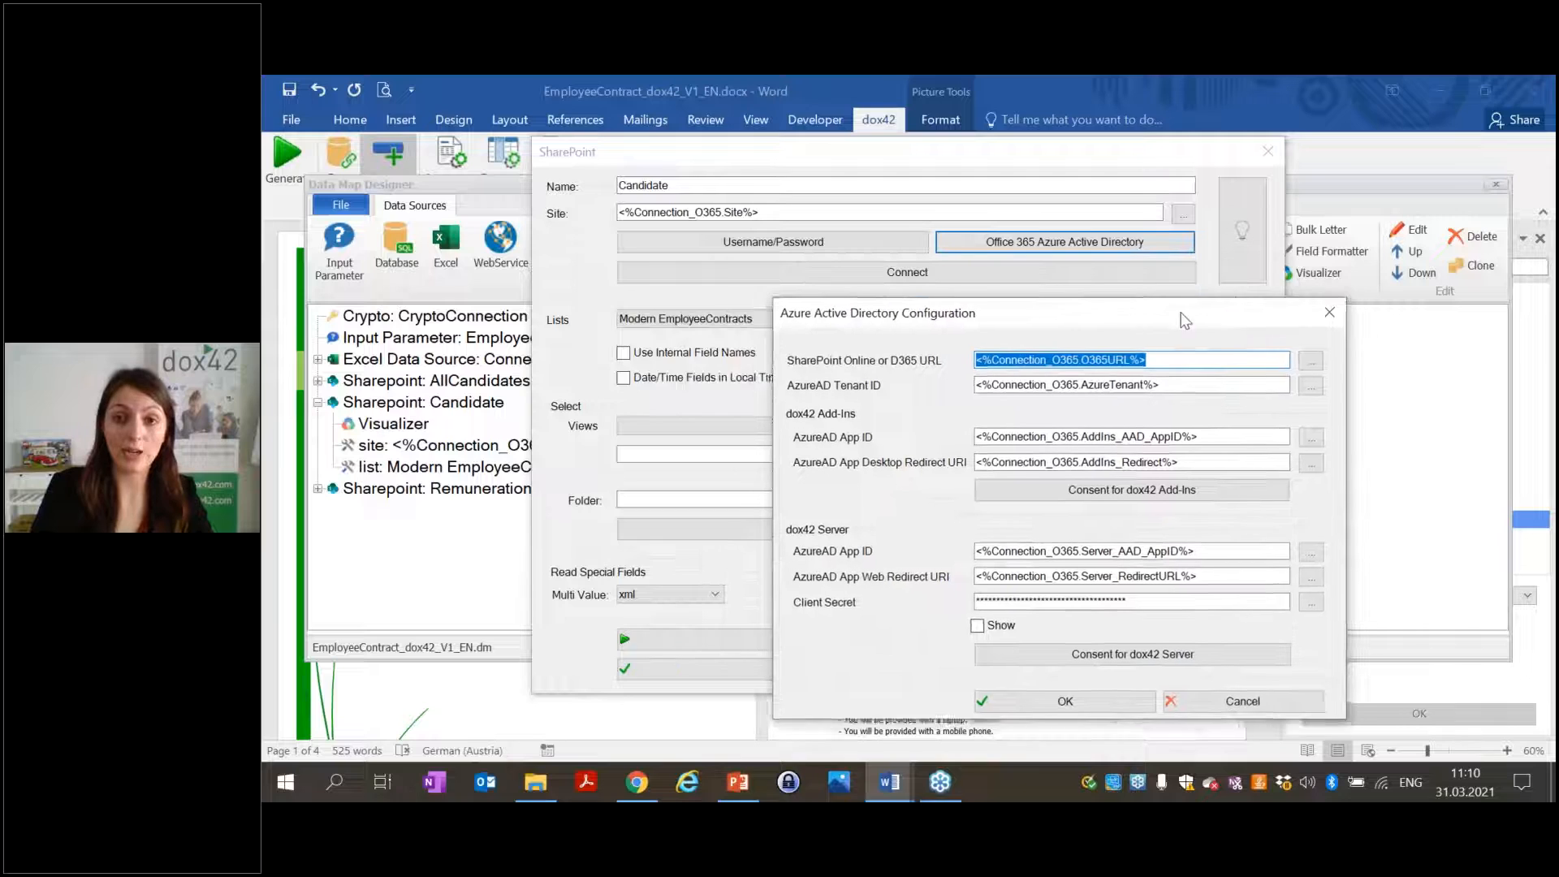
click(1077, 365)
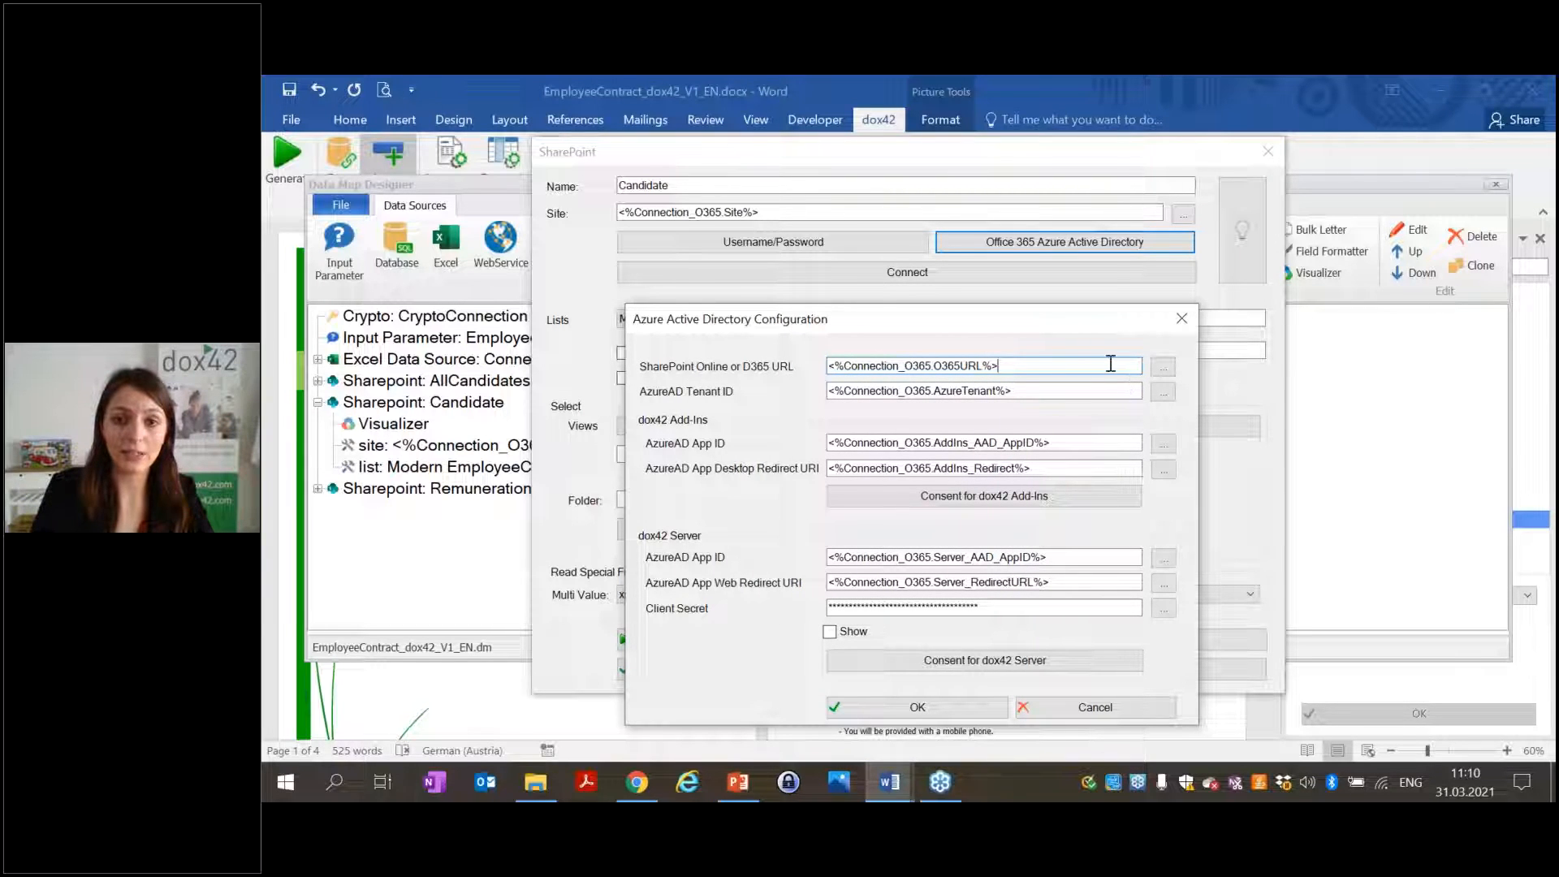
Browse the Connection_O365 Site and AzureTenant fields for the SharePoint URL, then close all dialogs unchanged.
click(1163, 367)
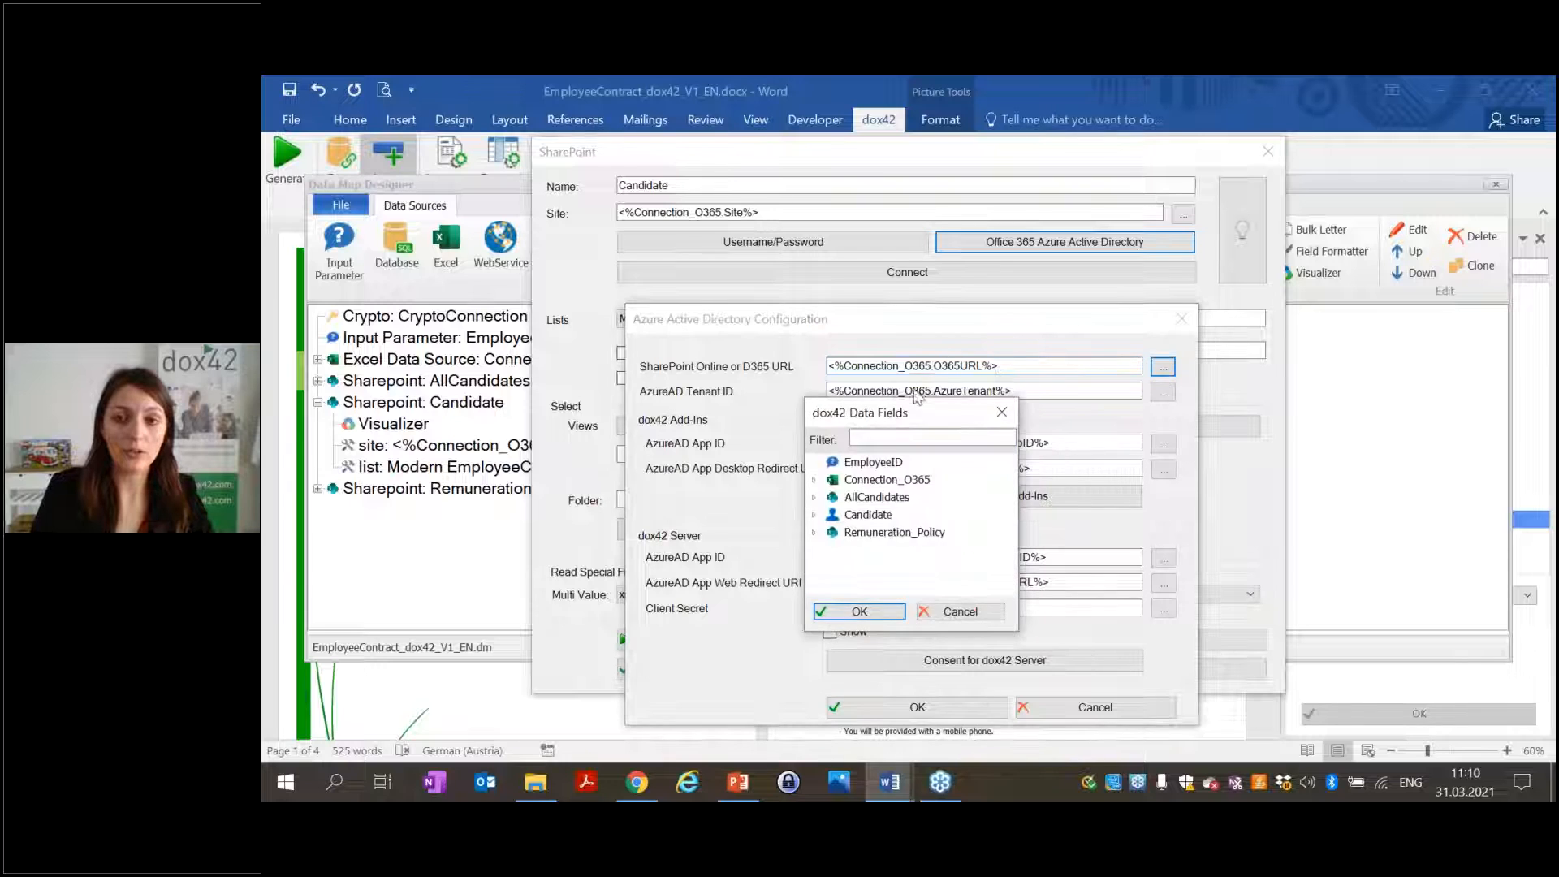
drag(926, 392, 1342, 204)
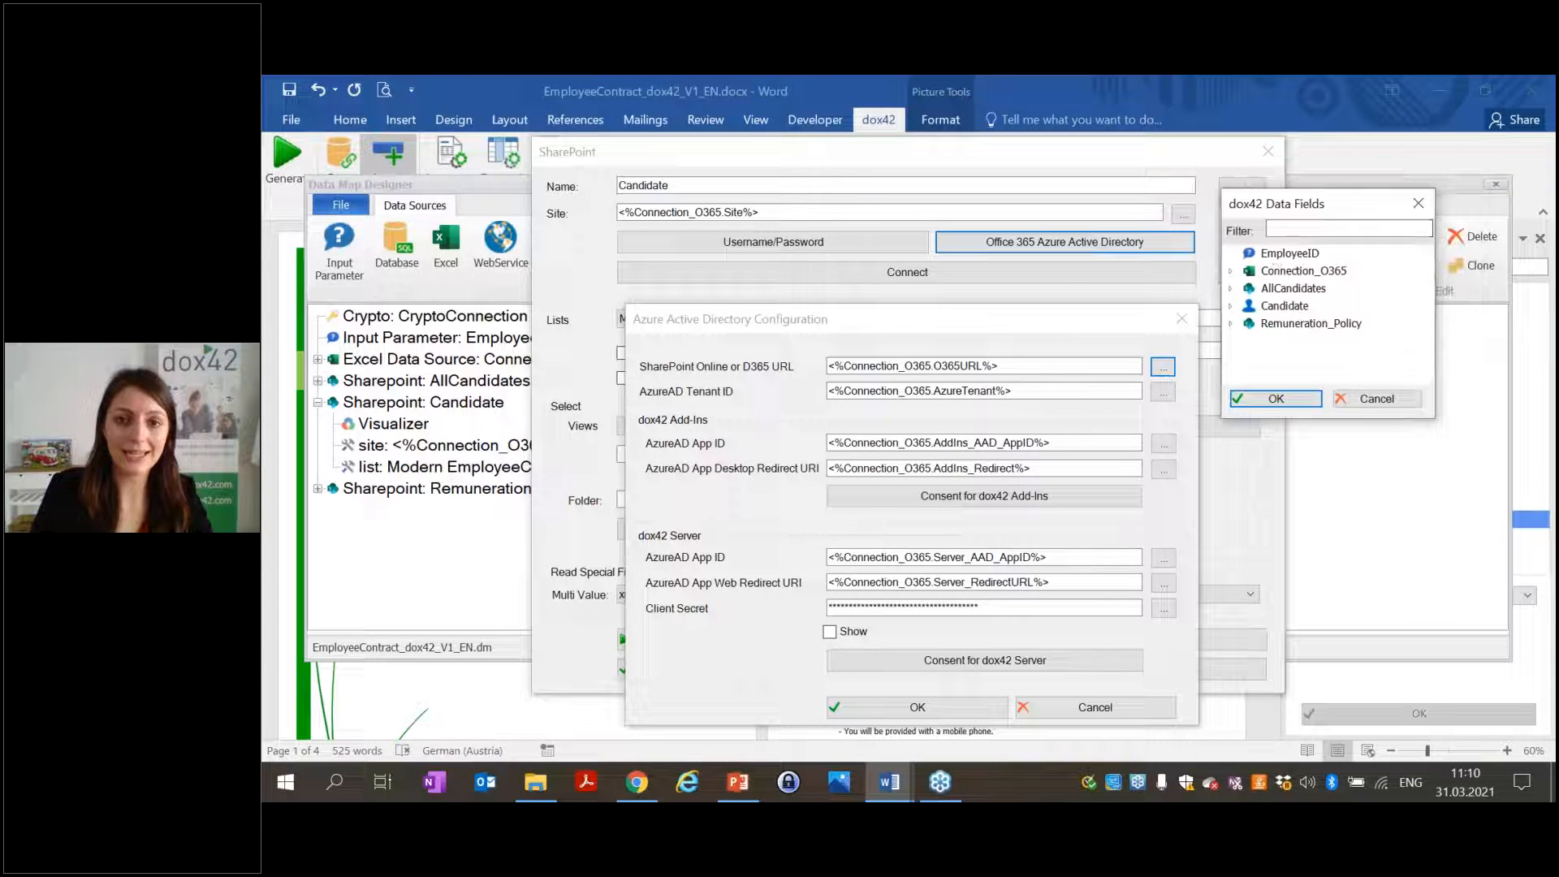
double_click(1267, 272)
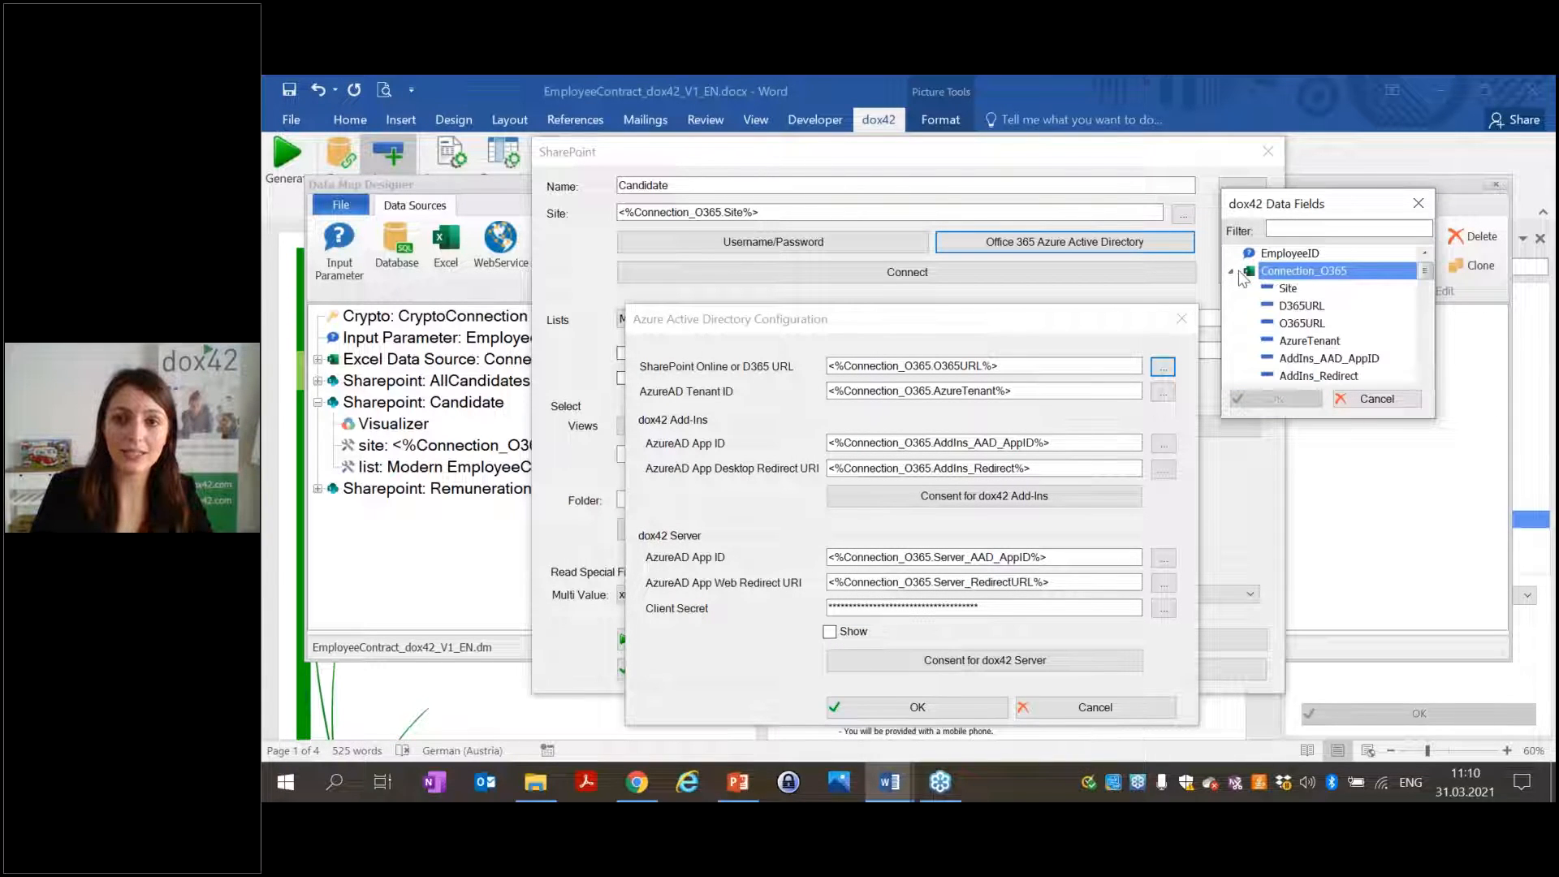
click(1289, 290)
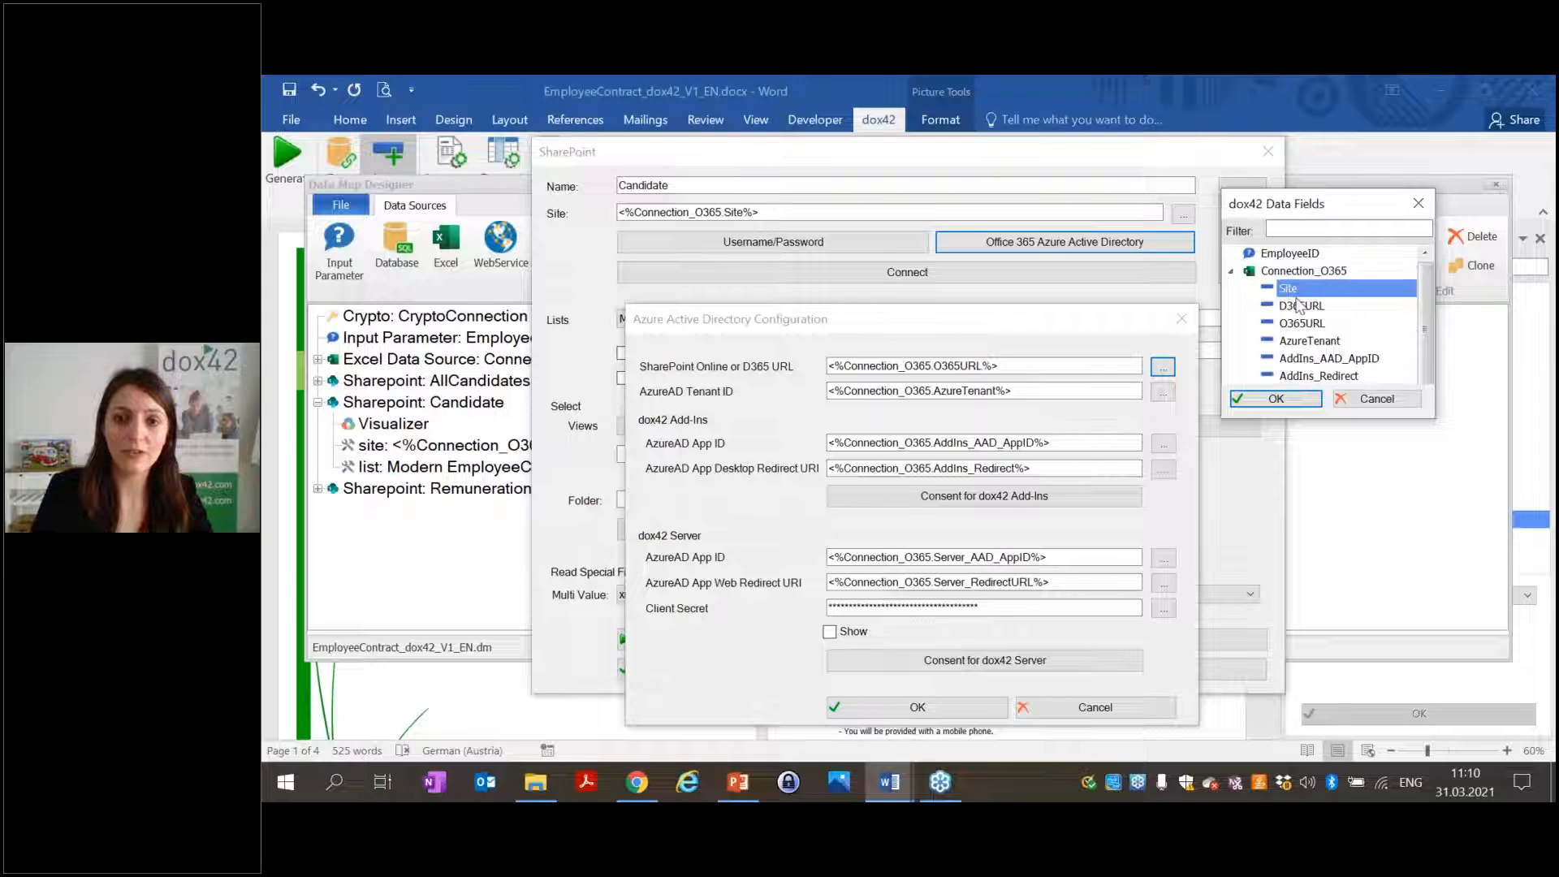
click(1309, 341)
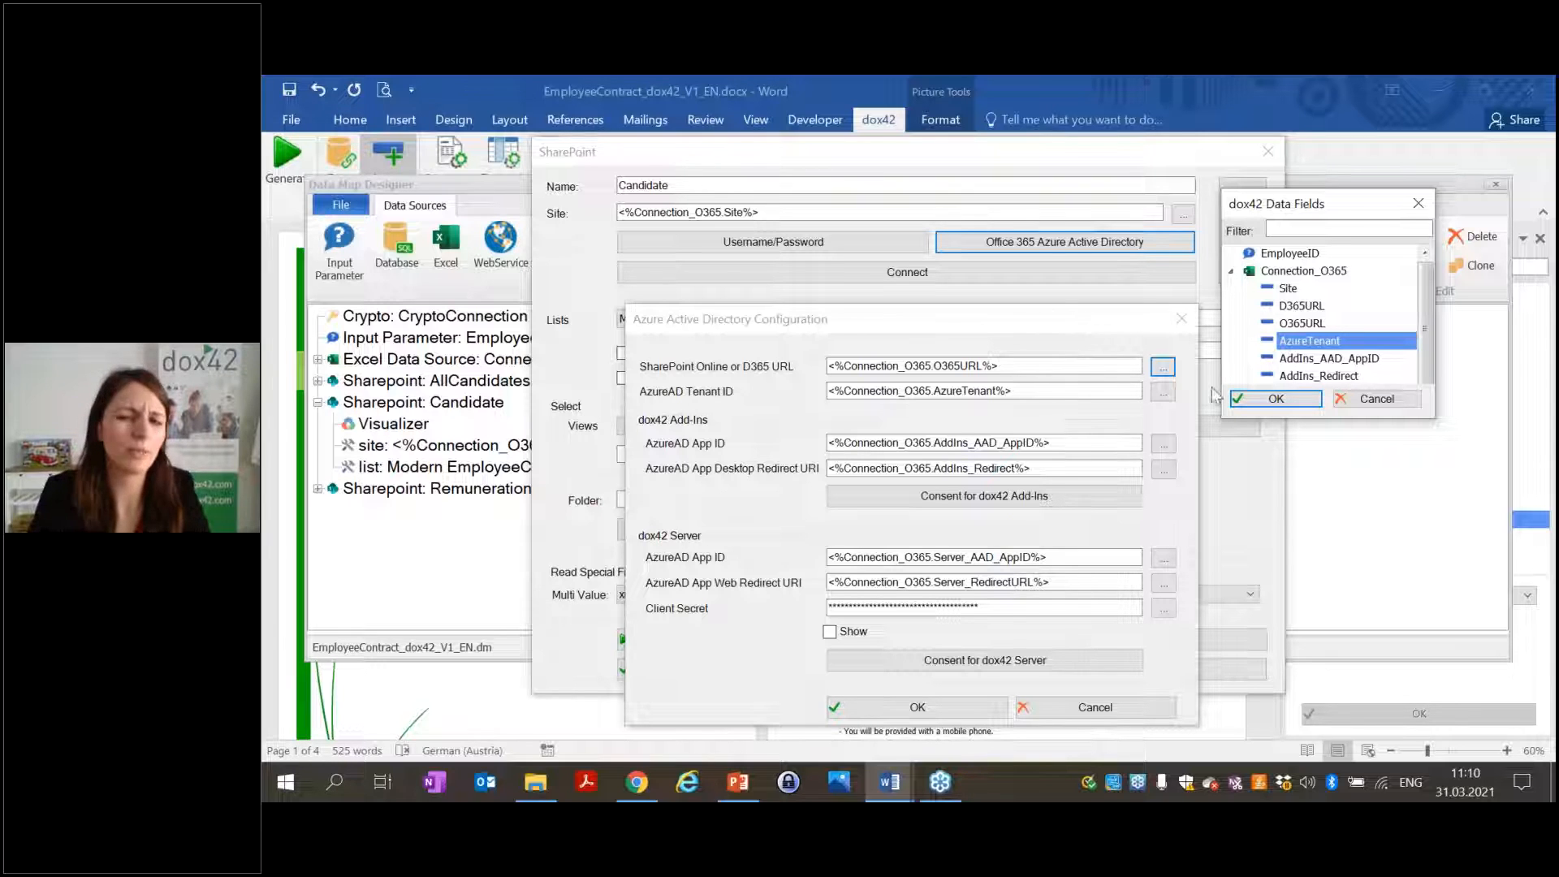
click(1377, 399)
click(1181, 318)
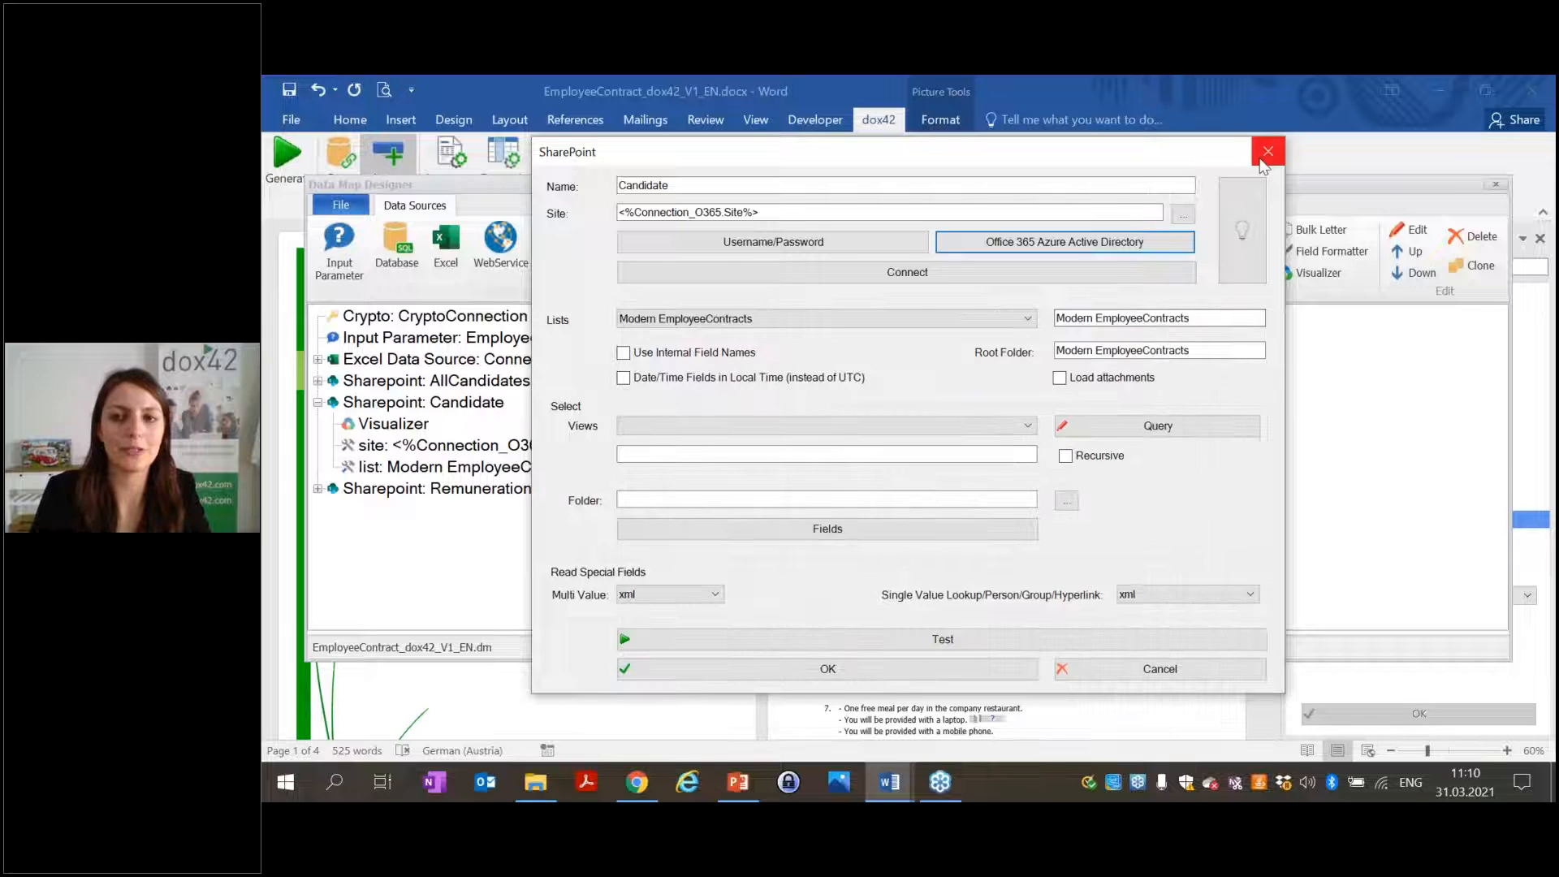
click(1267, 151)
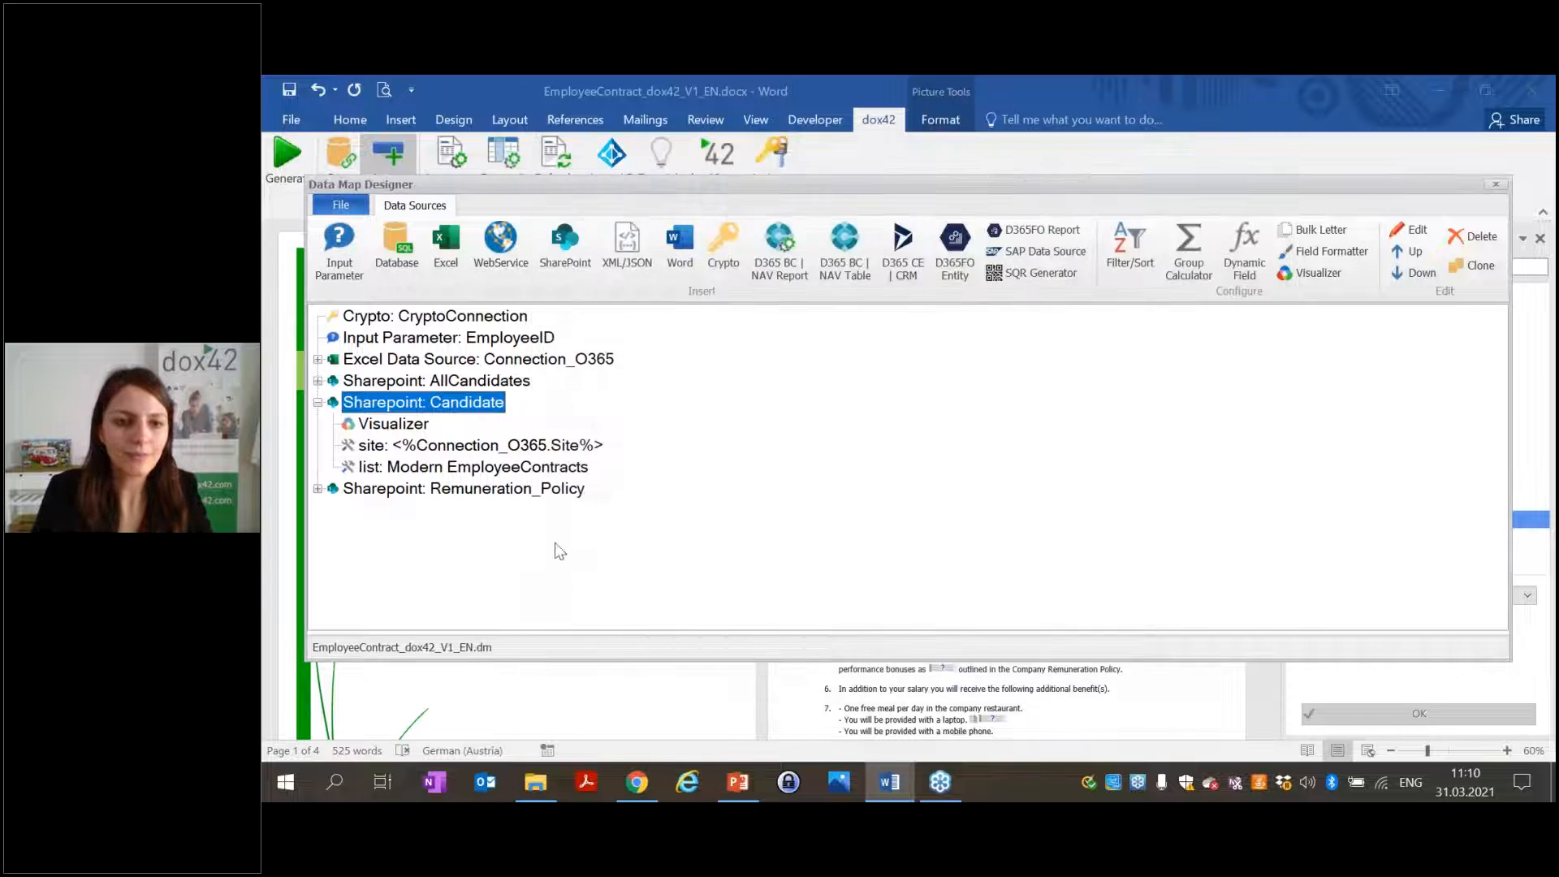
Uncheck 'Show the data source in the Data Field Explorer' for the Connection_O365 Excel source and save the data map.
click(318, 402)
click(421, 364)
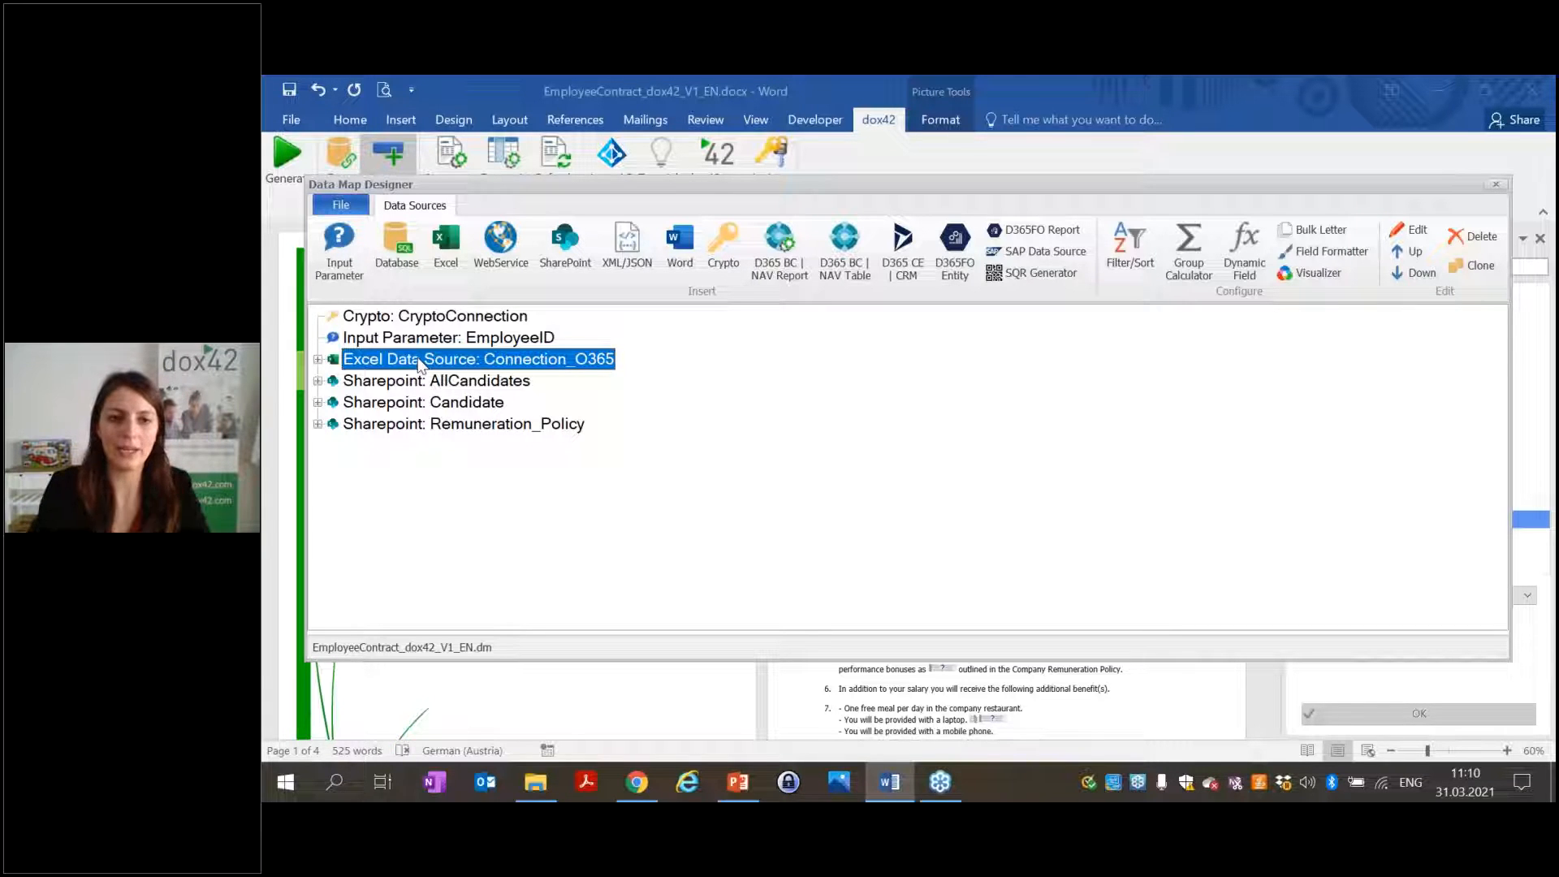
click(1330, 281)
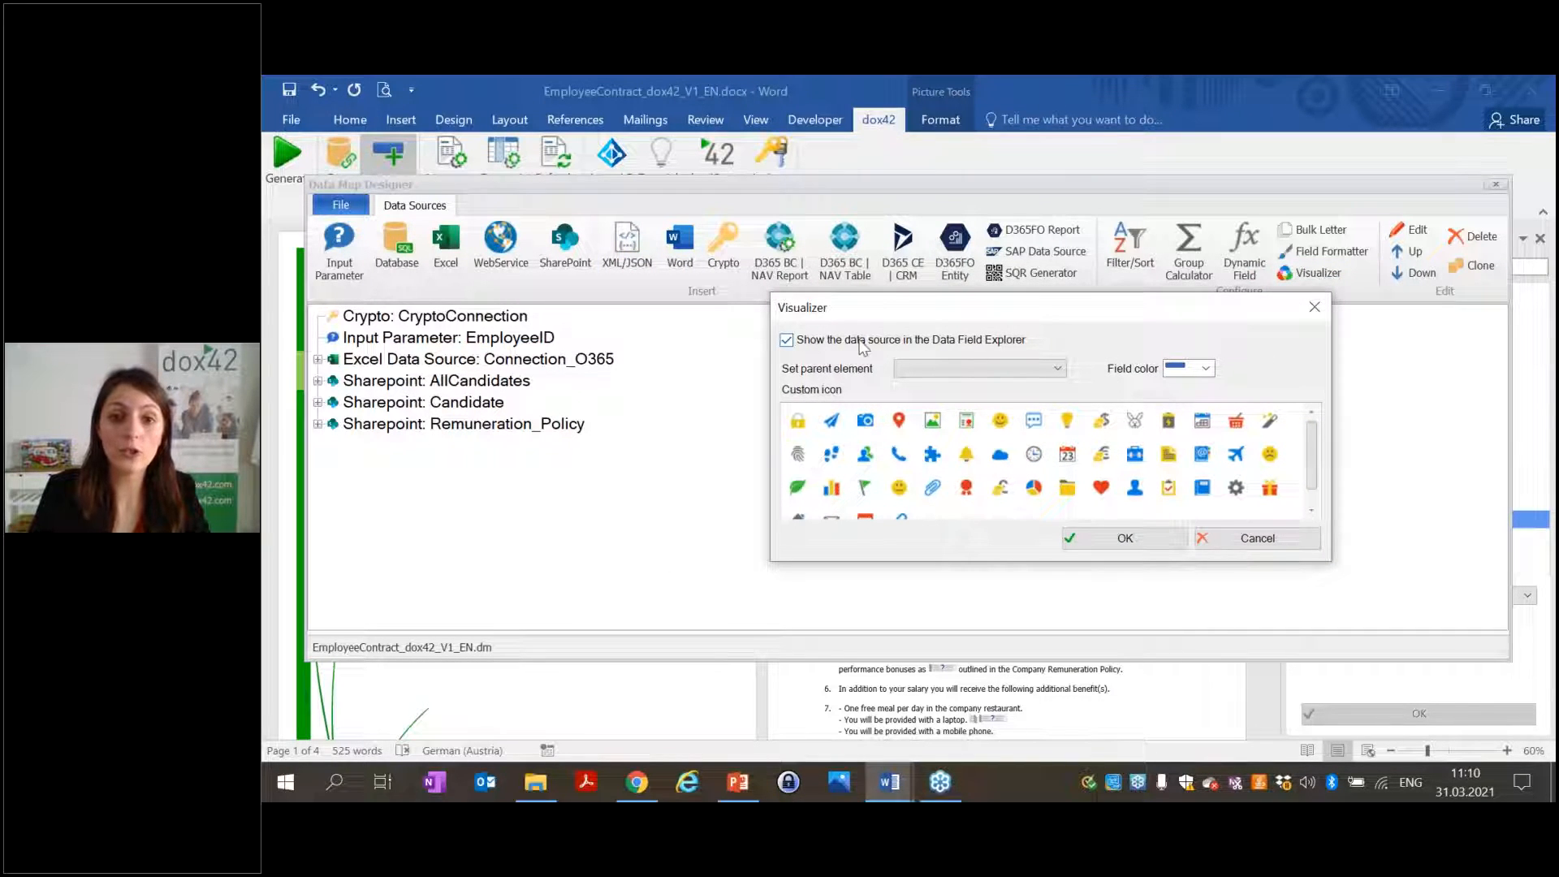
click(814, 345)
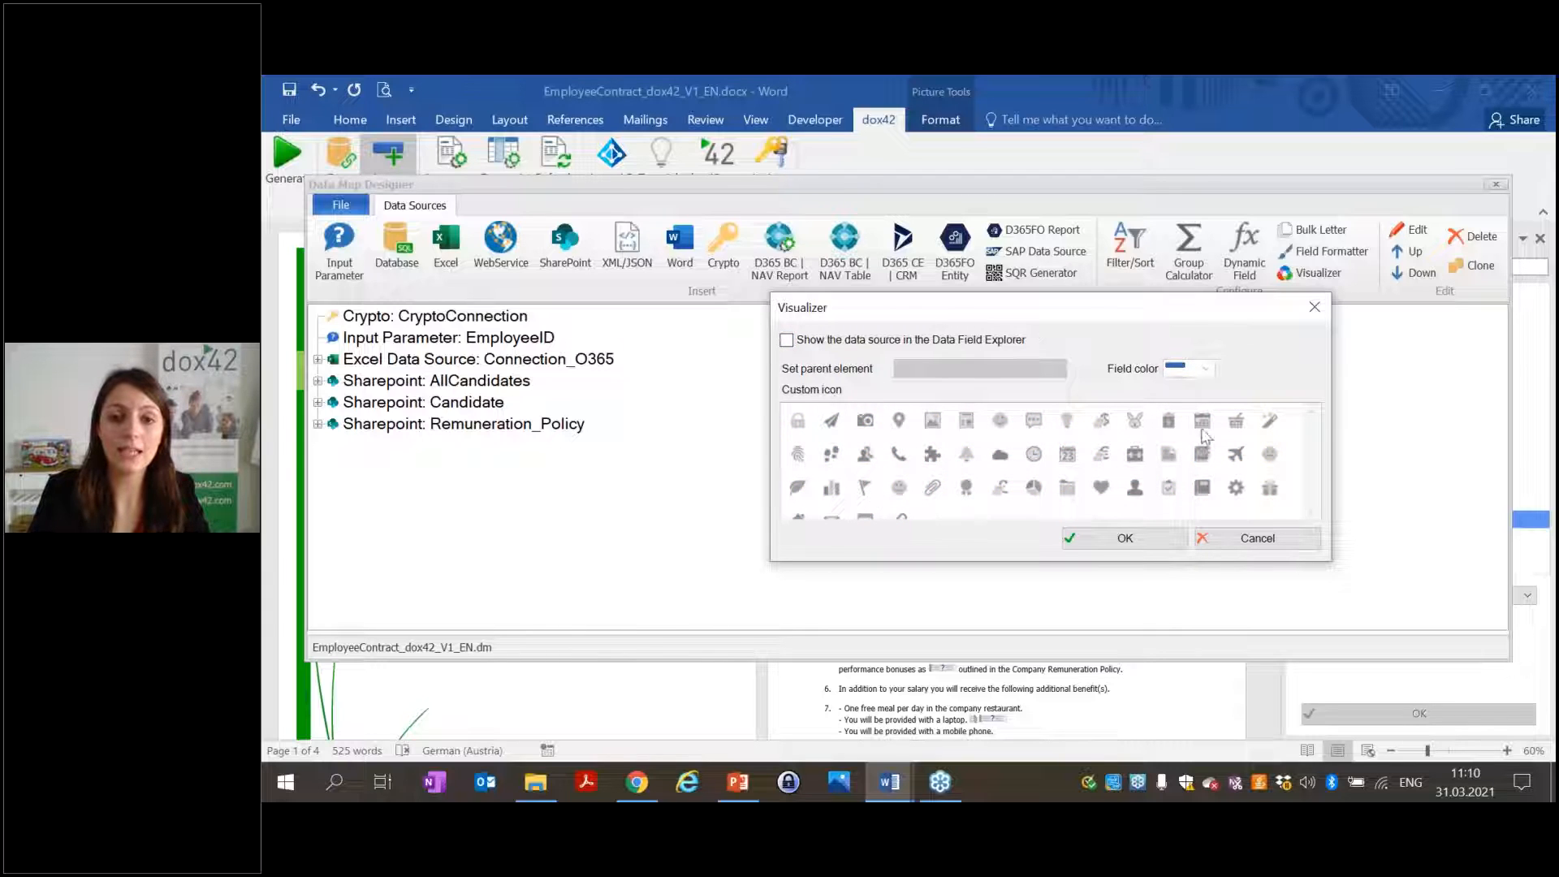
click(1125, 539)
click(1495, 184)
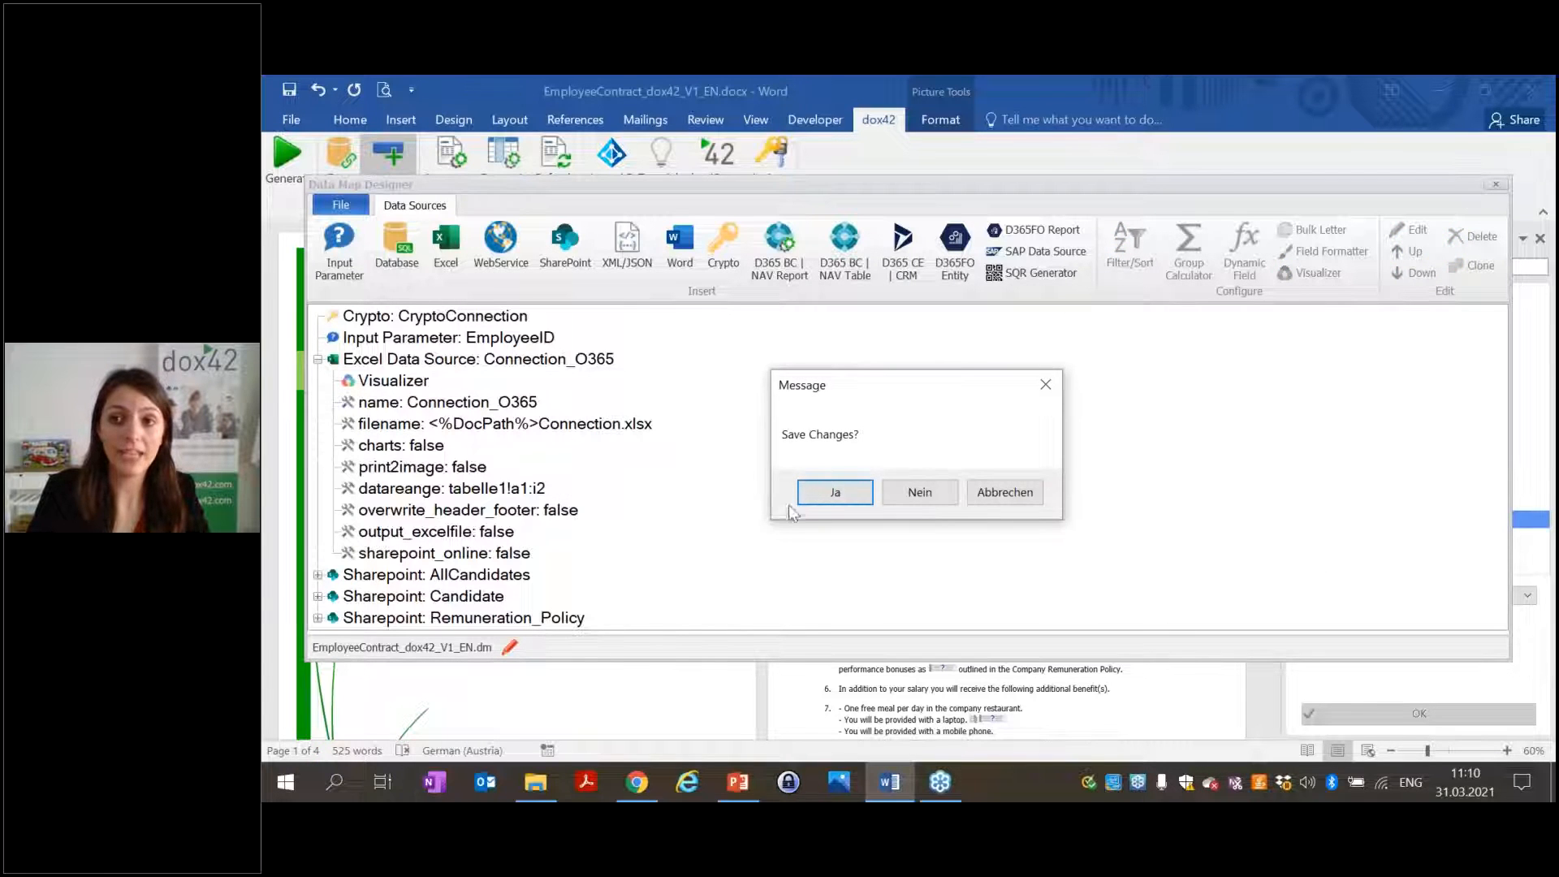
click(815, 492)
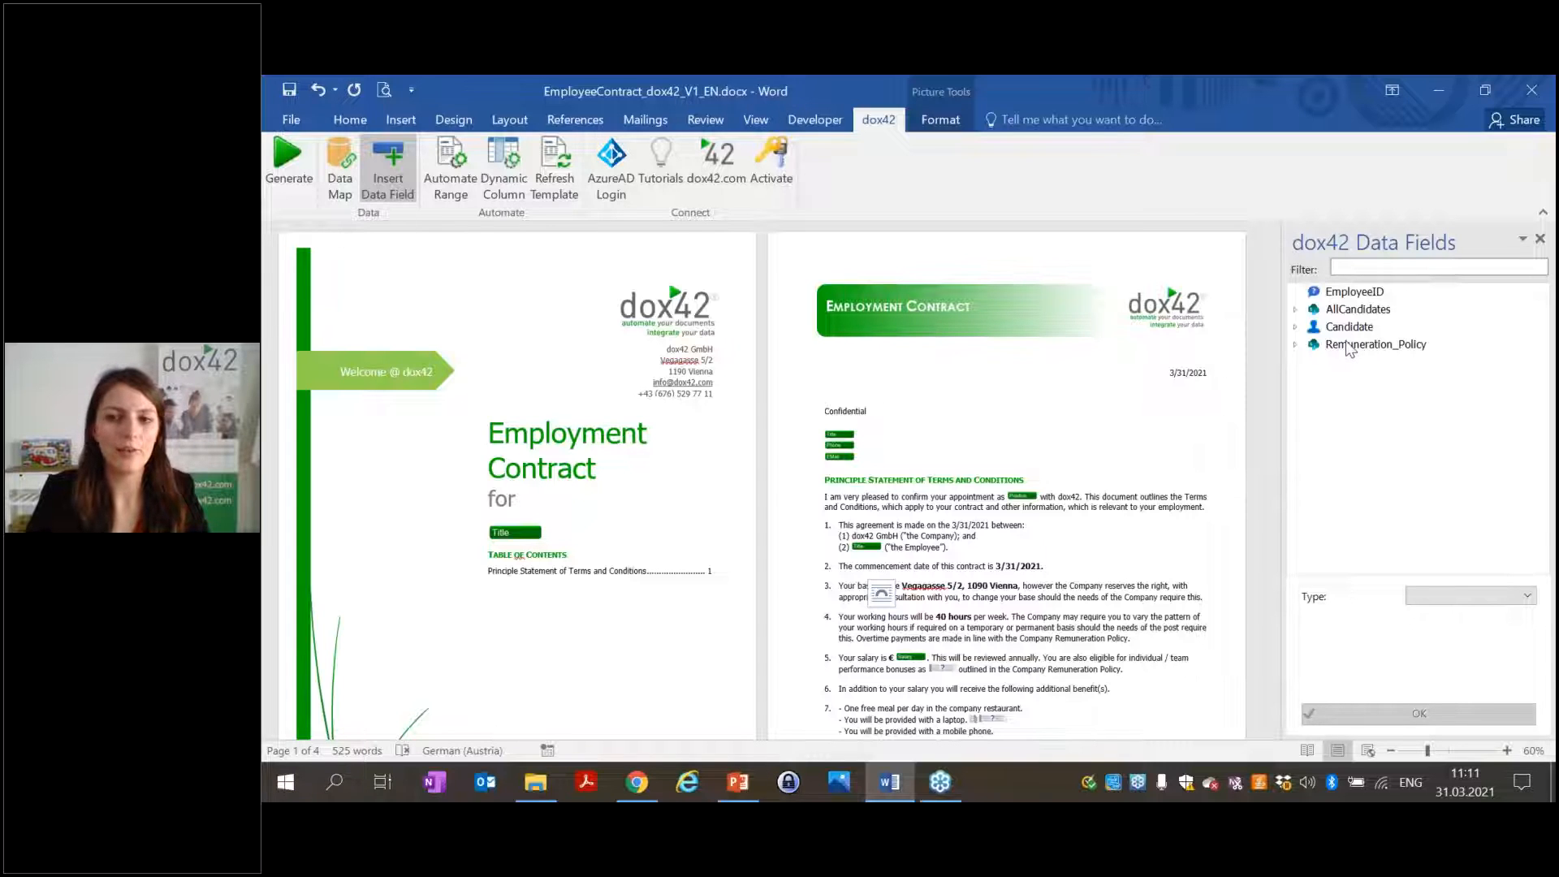
Generate the contract from the dox42 tab, saving the template and confirming the EmployeeID prompt.
click(1085, 436)
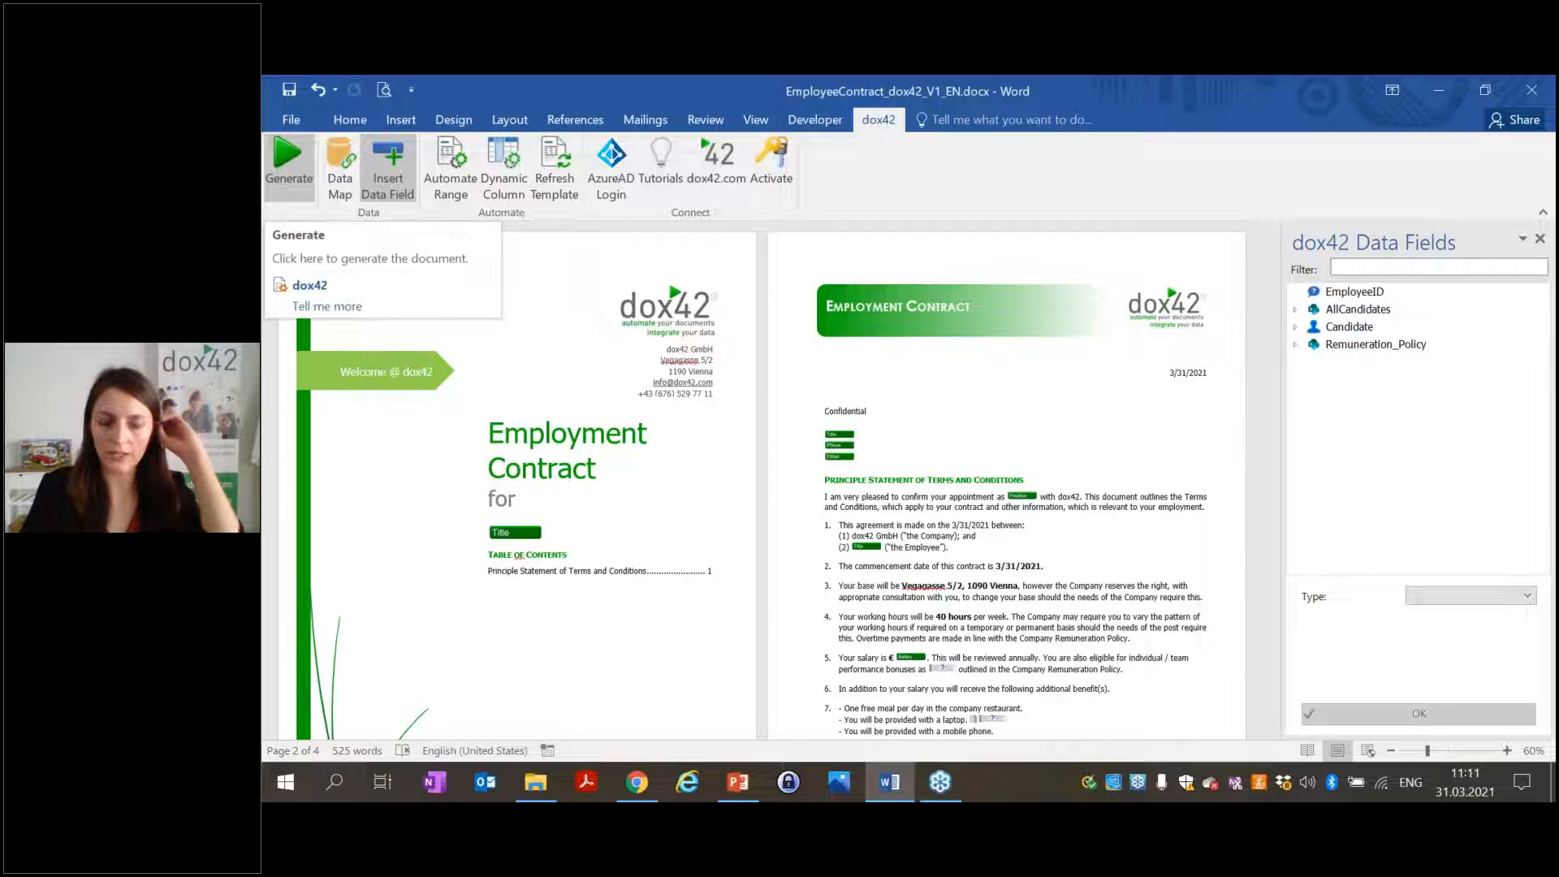
click(289, 158)
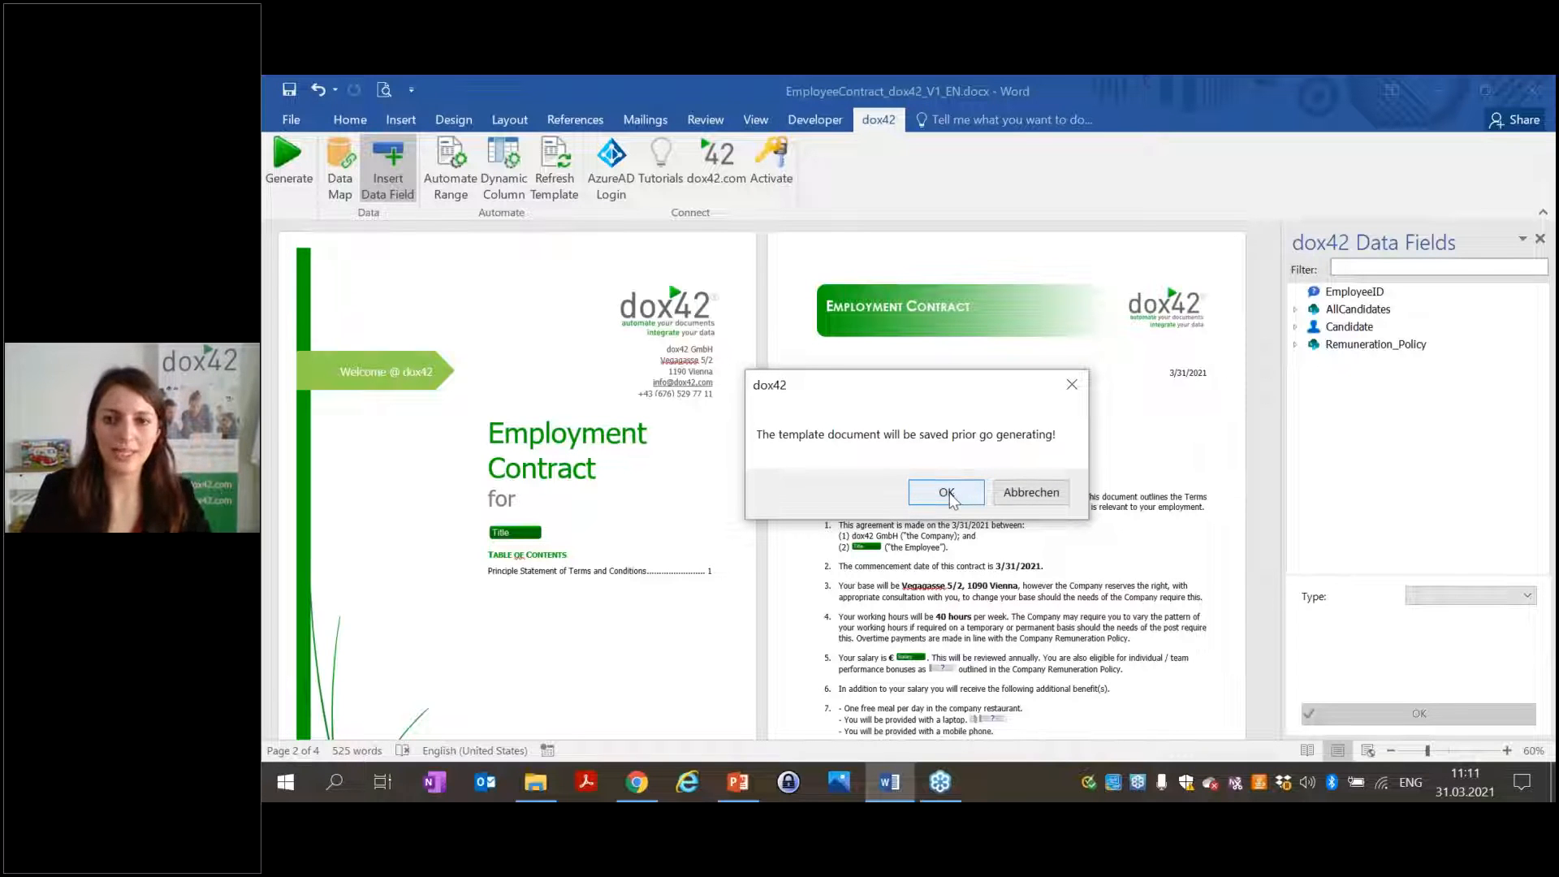
click(947, 493)
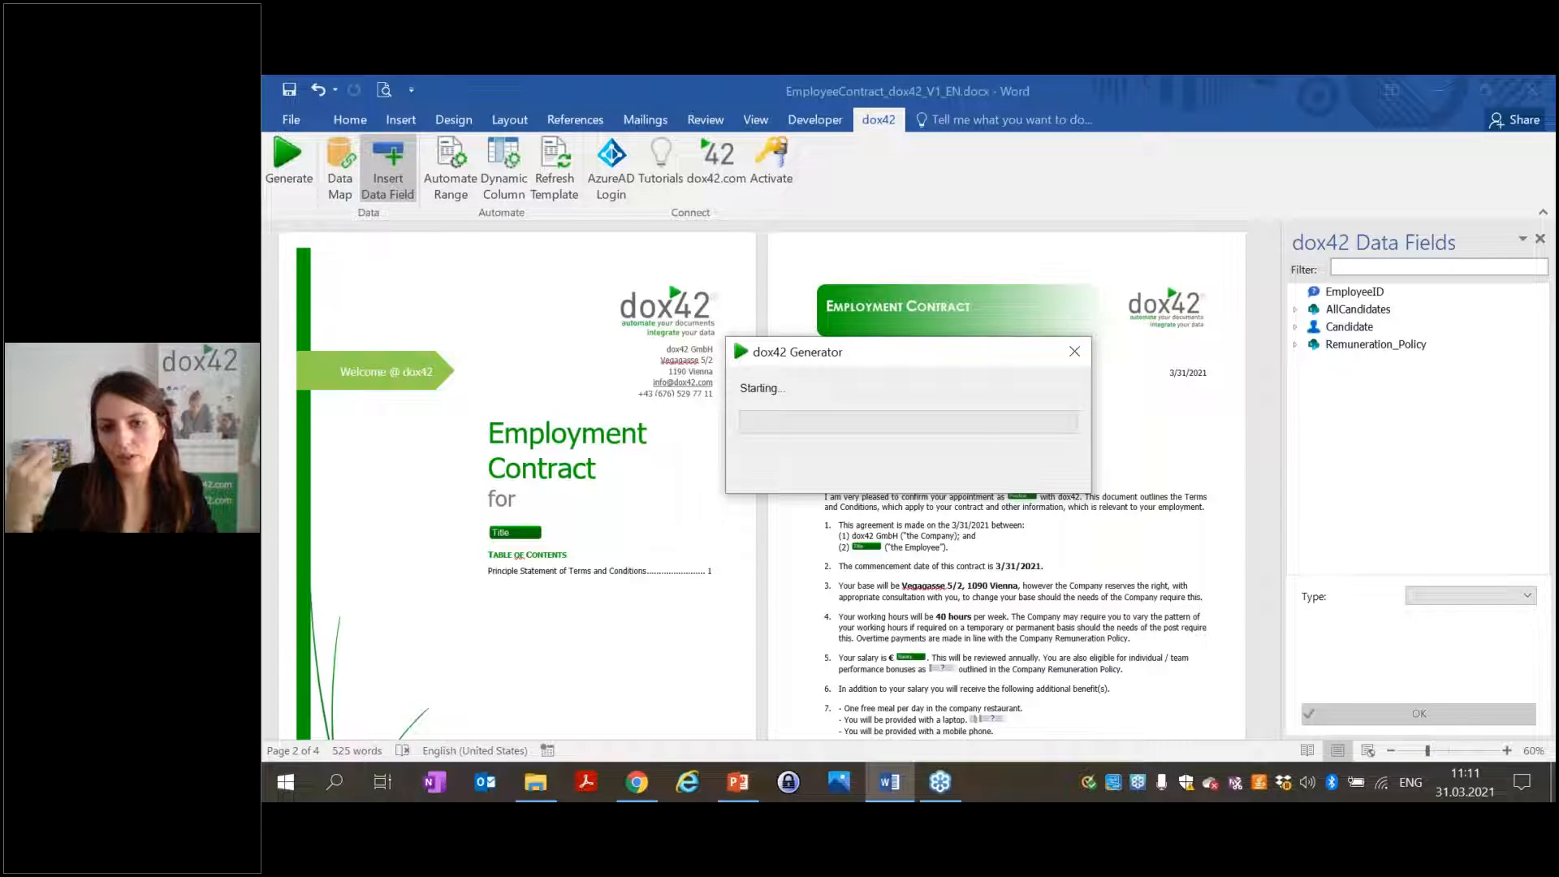
click(999, 485)
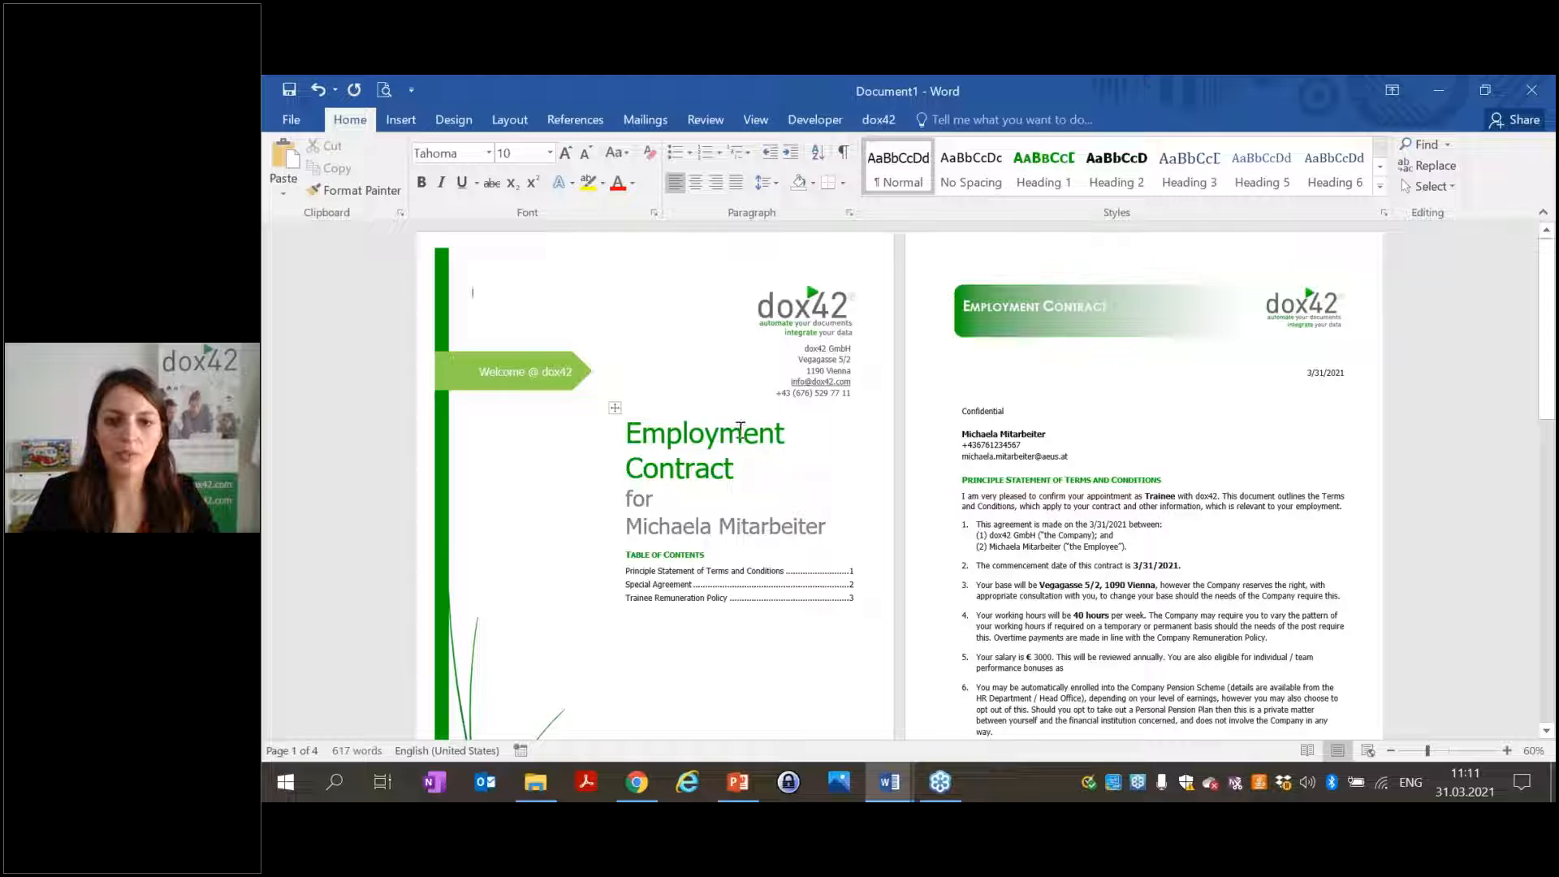
Review Document1's later pages at 70% zoom, then close it with Don't Save.
scroll(1146, 400, down, 1)
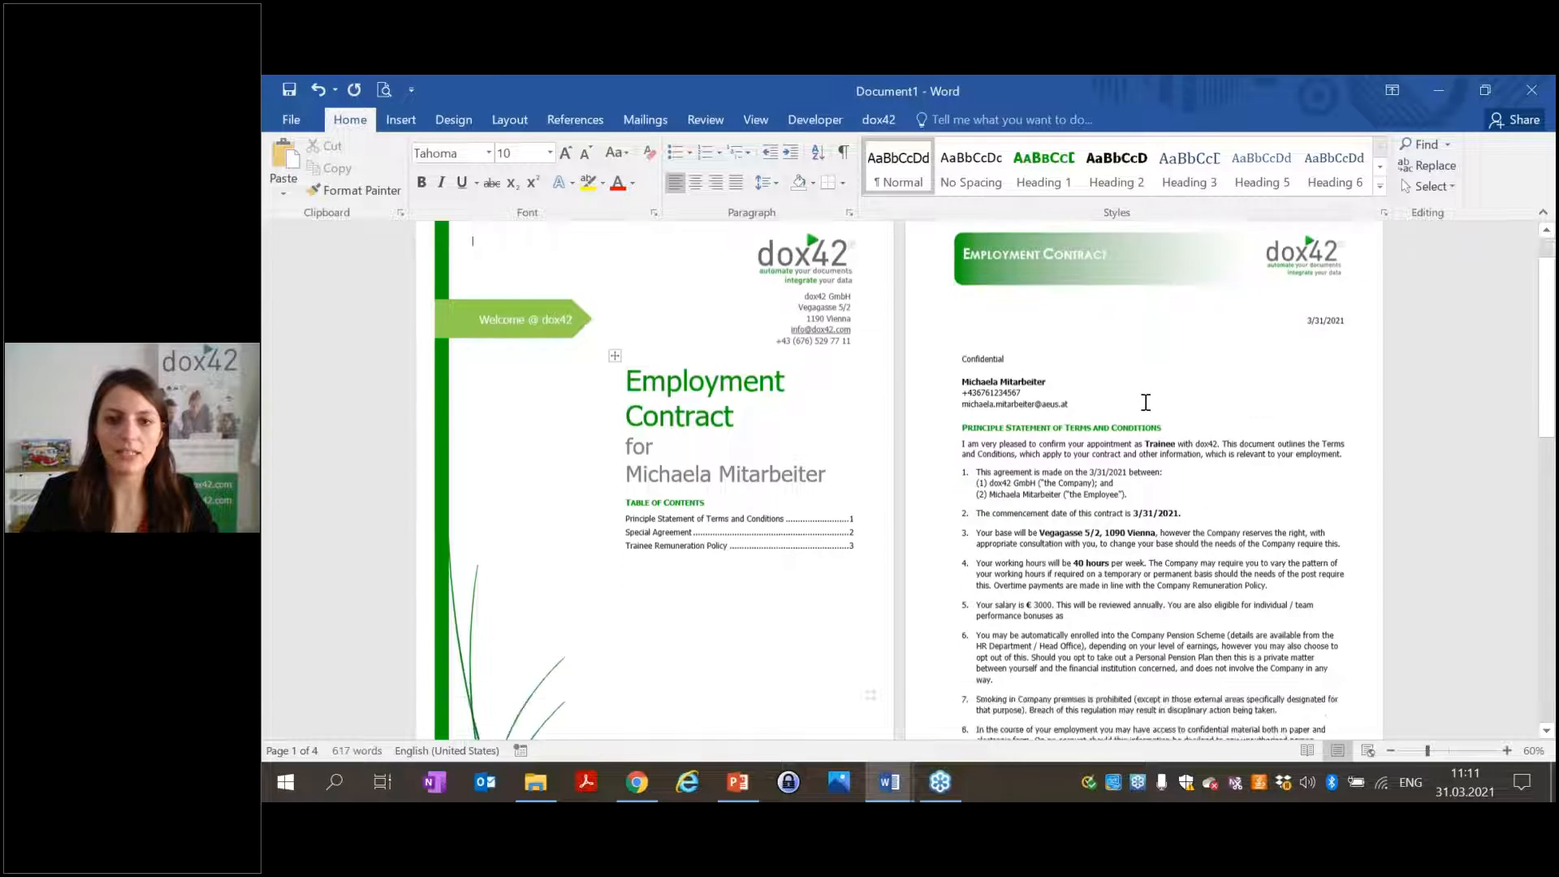
scroll(1143, 401, down, 10)
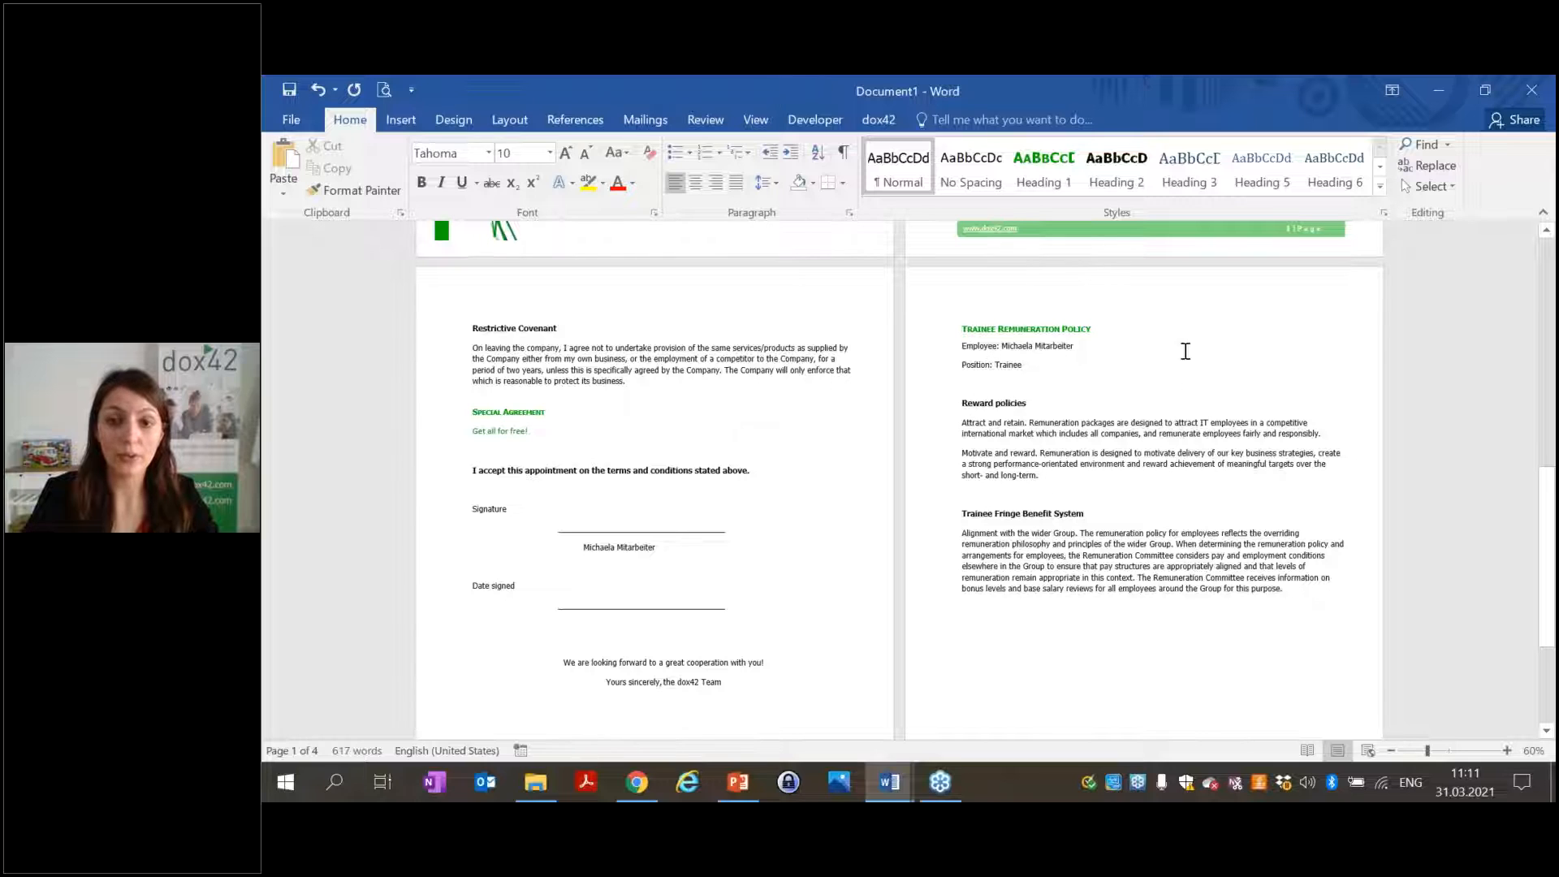
click(1508, 751)
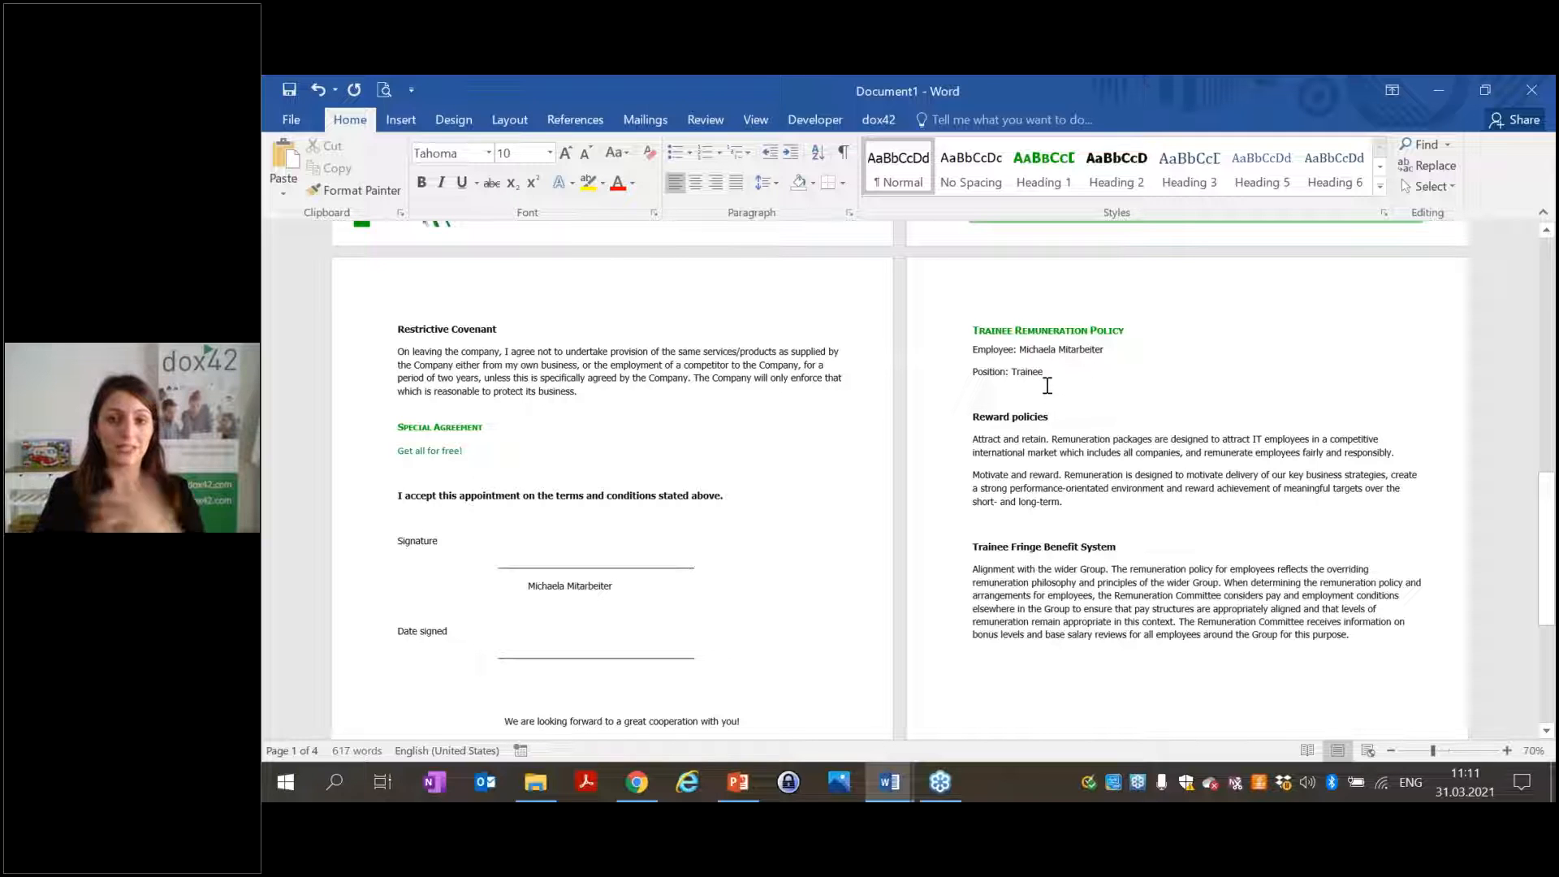
click(1534, 91)
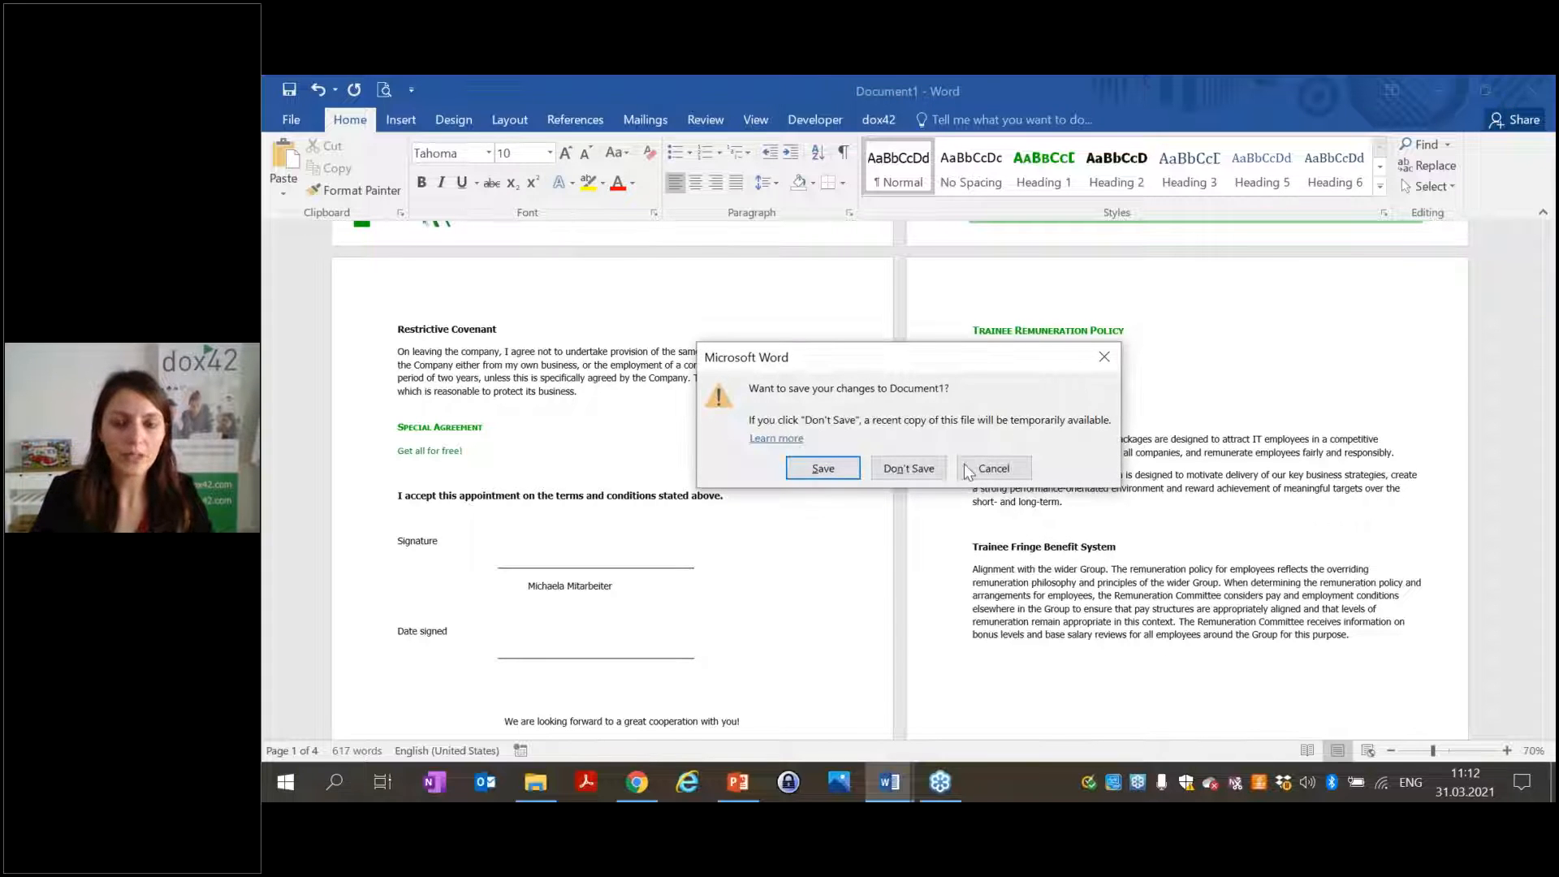
click(890, 474)
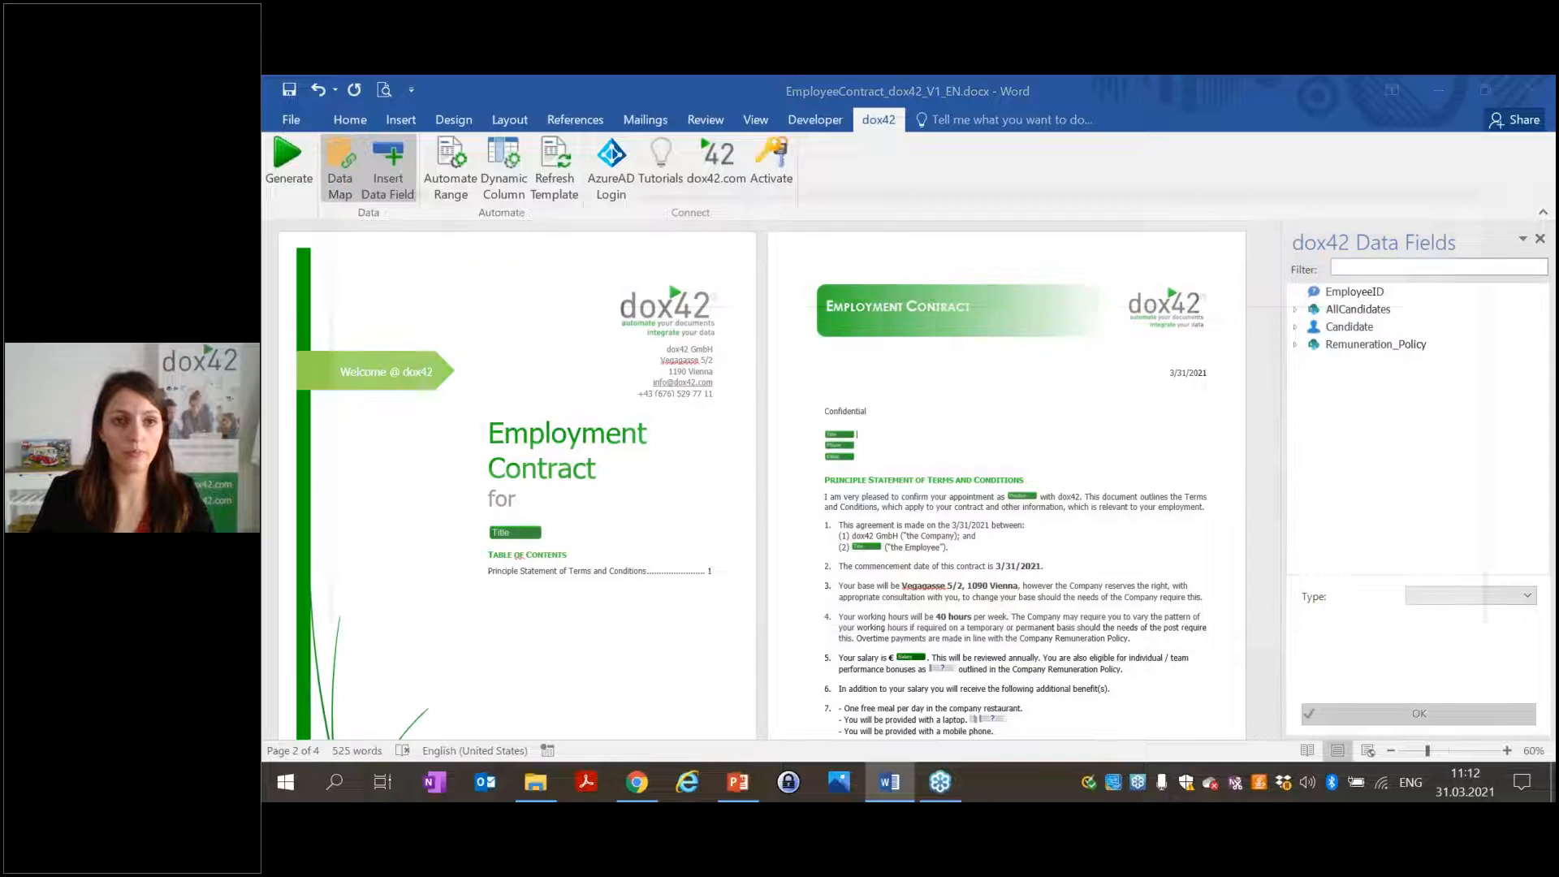
Hide the AllCandidates source from the Data Field Explorer in its Visualizer settings.
click(340, 167)
click(457, 381)
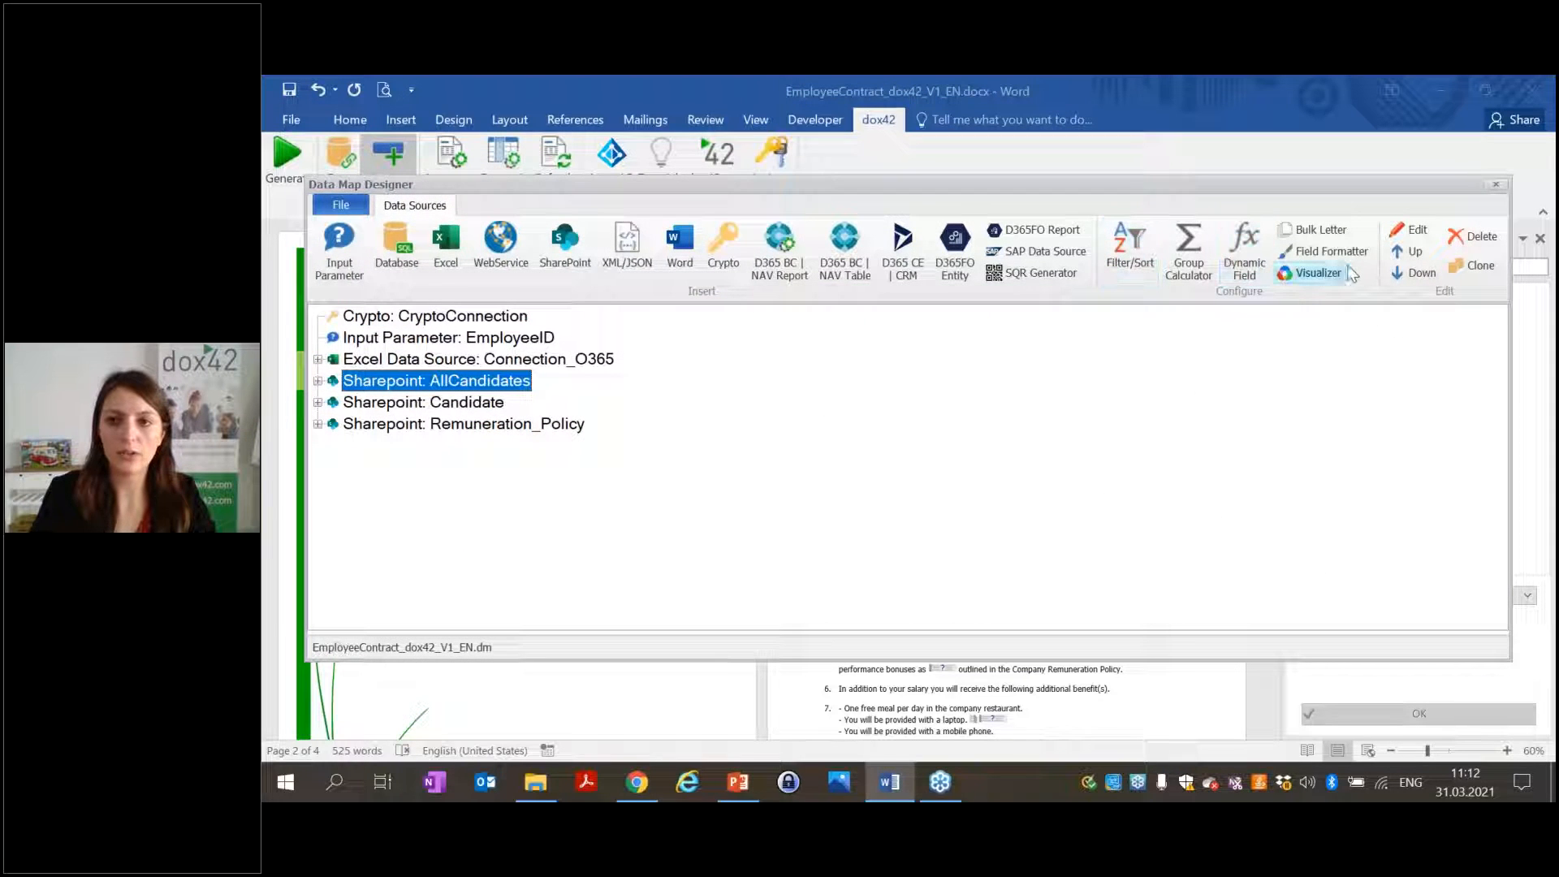
click(1312, 274)
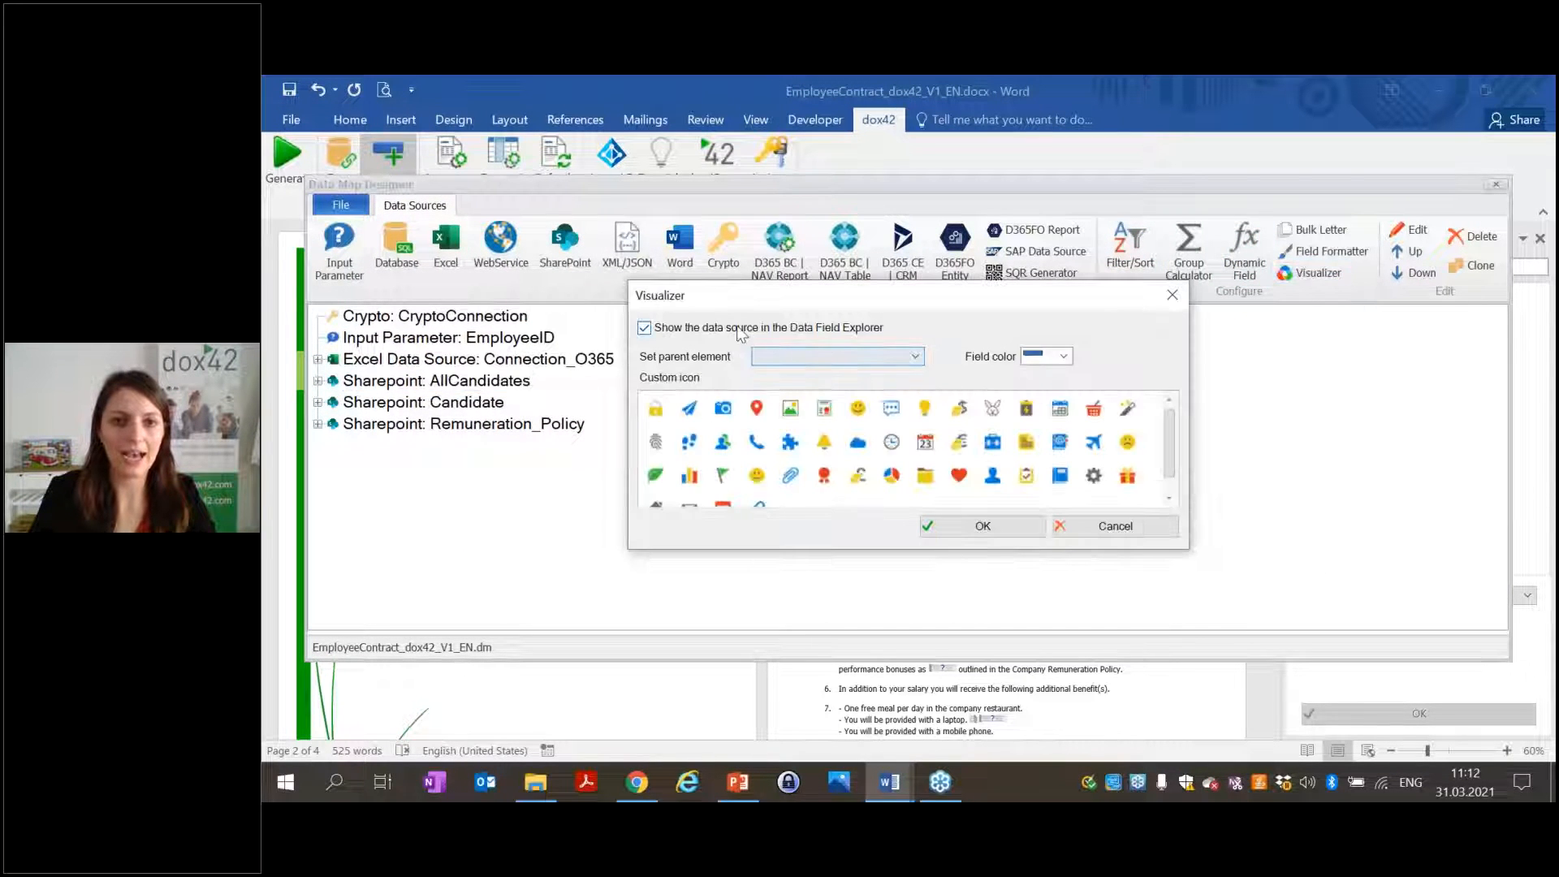
click(644, 327)
click(943, 525)
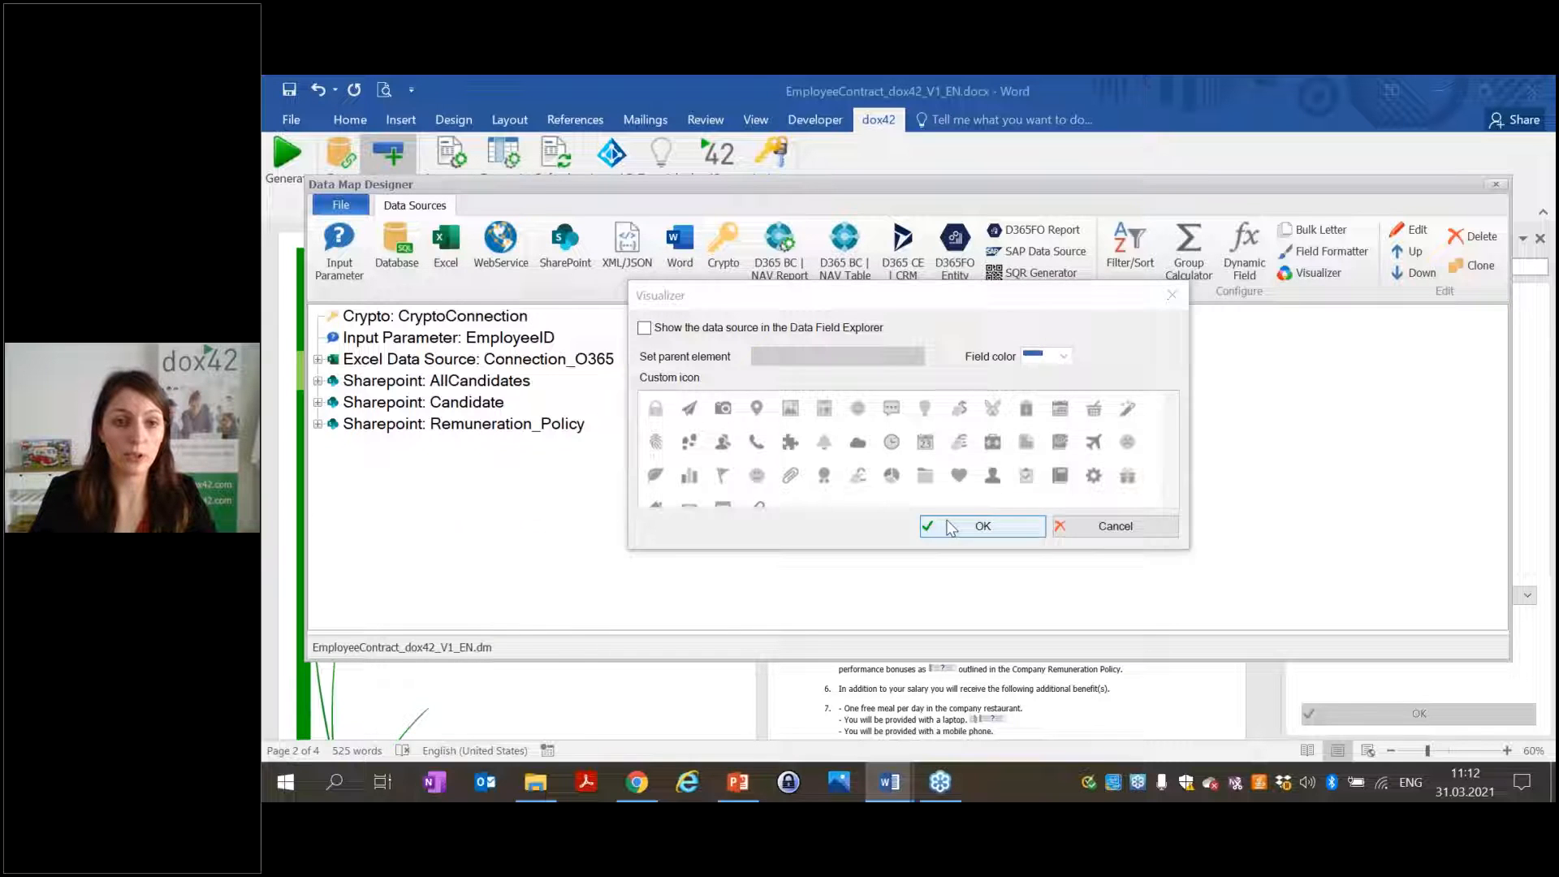
Give the Remuneration_Policy source a folder icon and purple field colour.
click(318, 382)
double_click(452, 428)
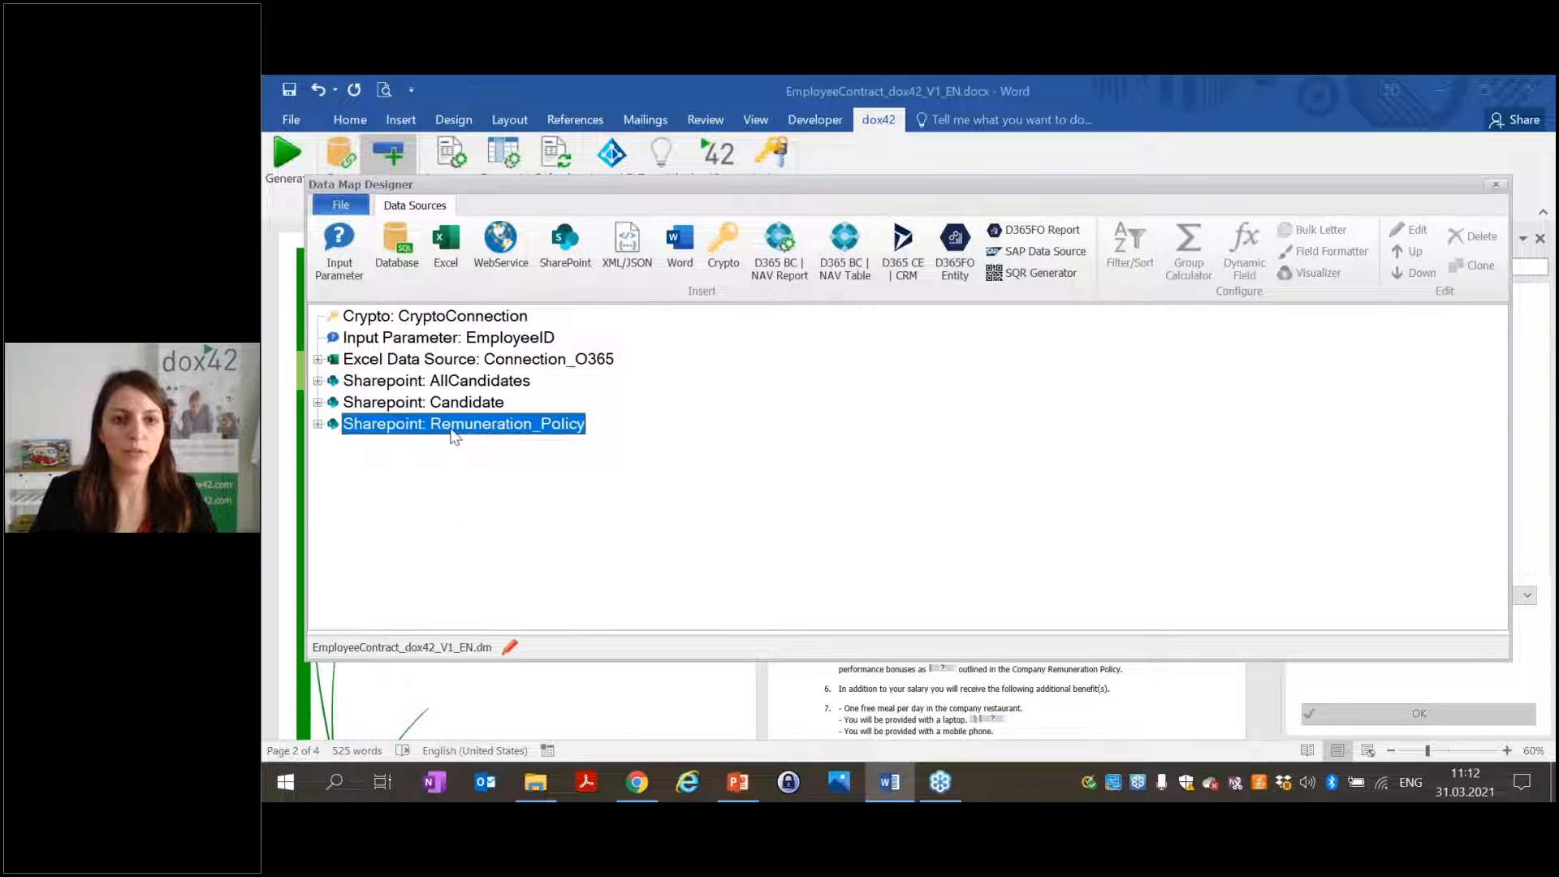
click(1263, 153)
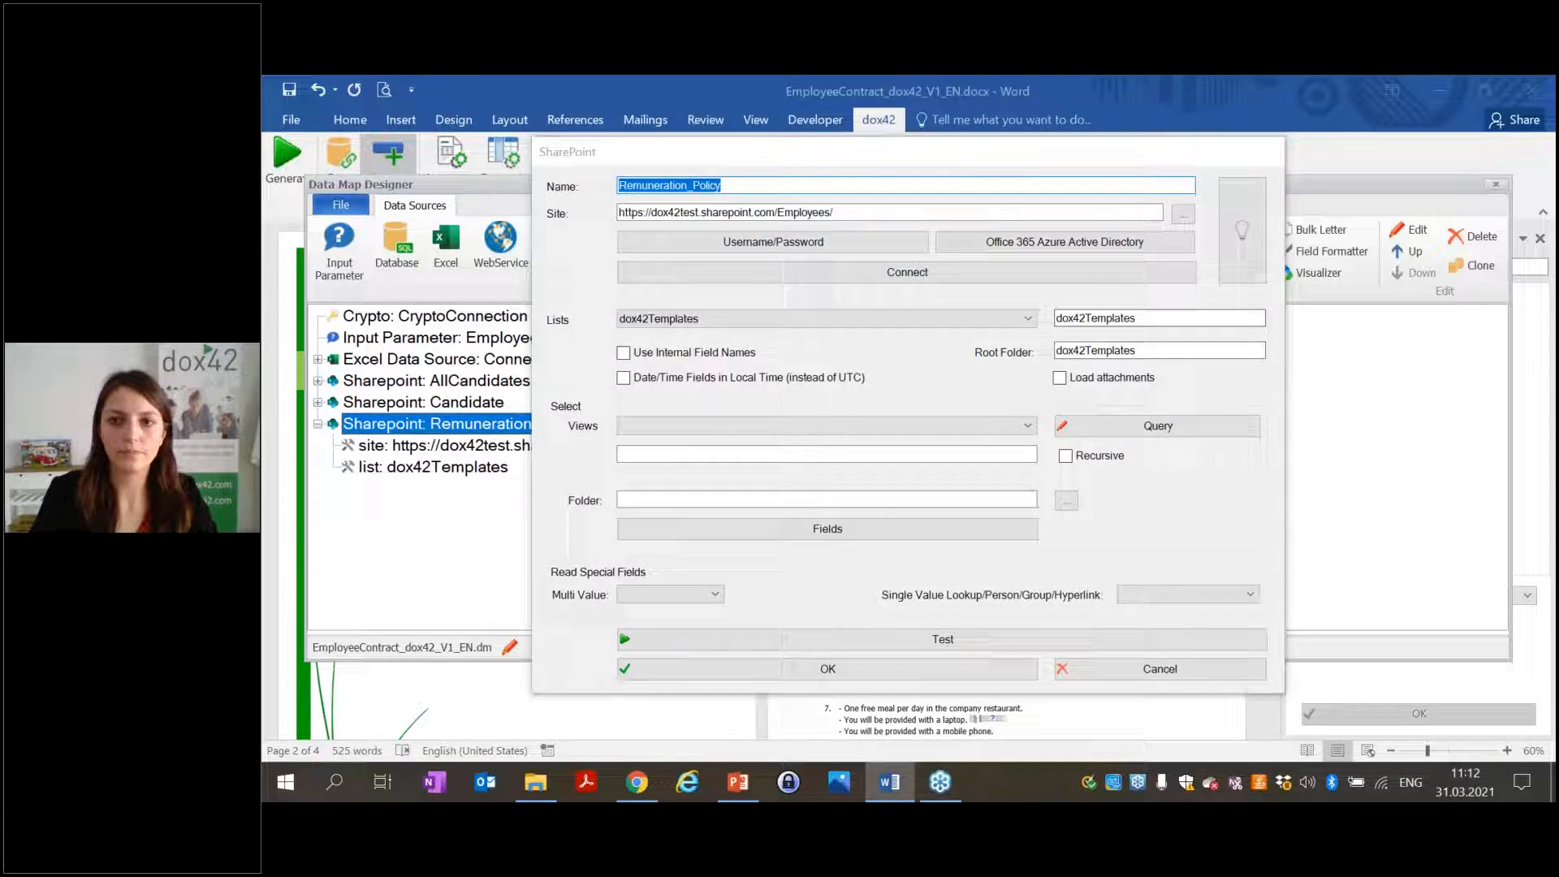
click(1299, 276)
drag(1006, 298, 1111, 277)
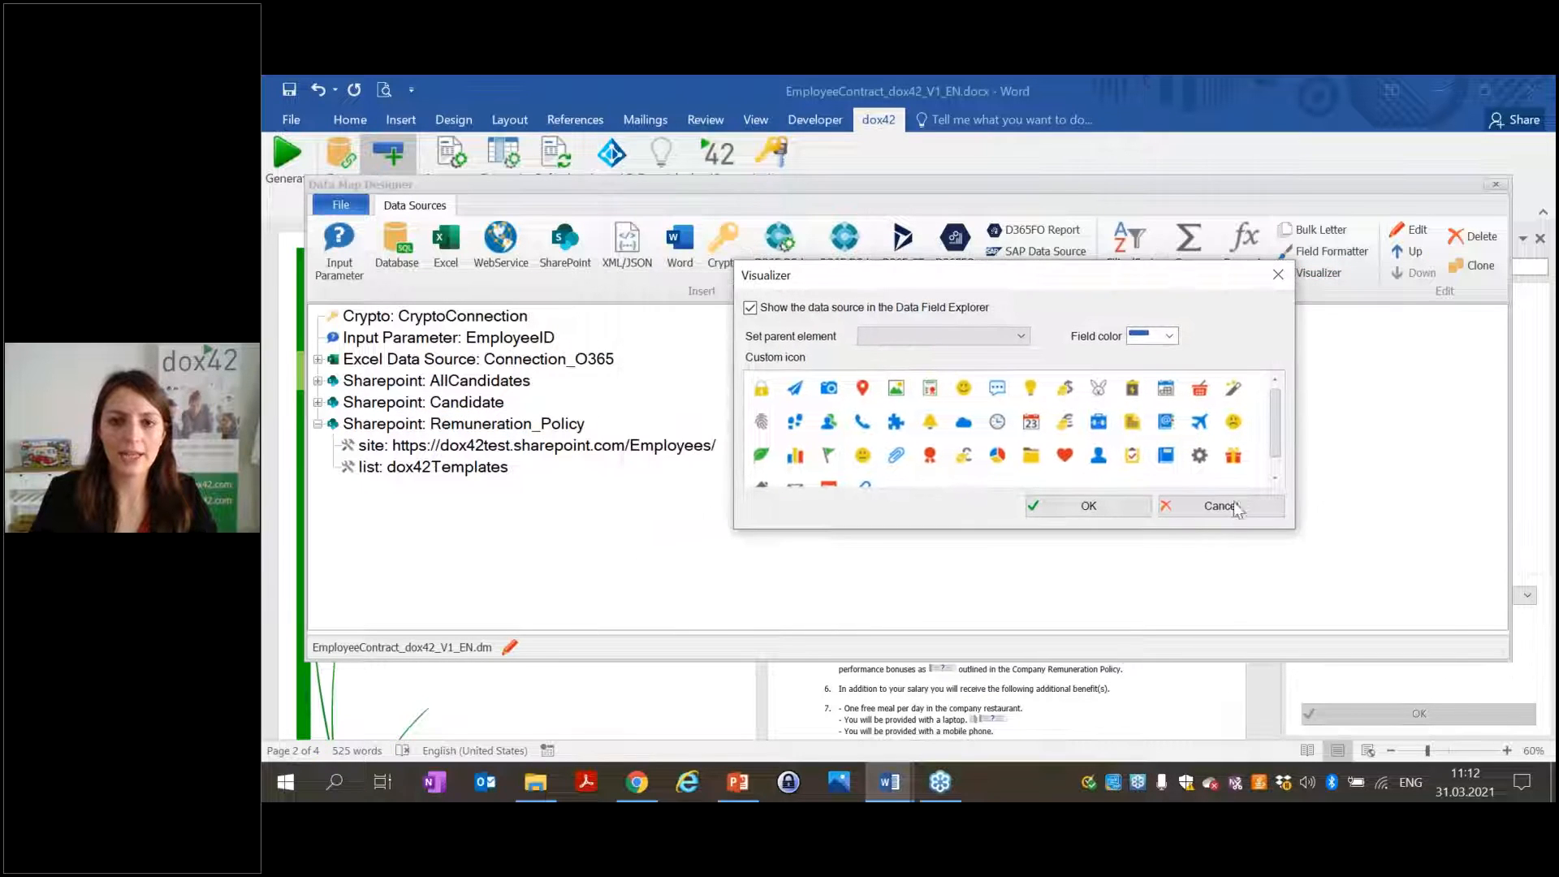
drag(1293, 530, 1310, 559)
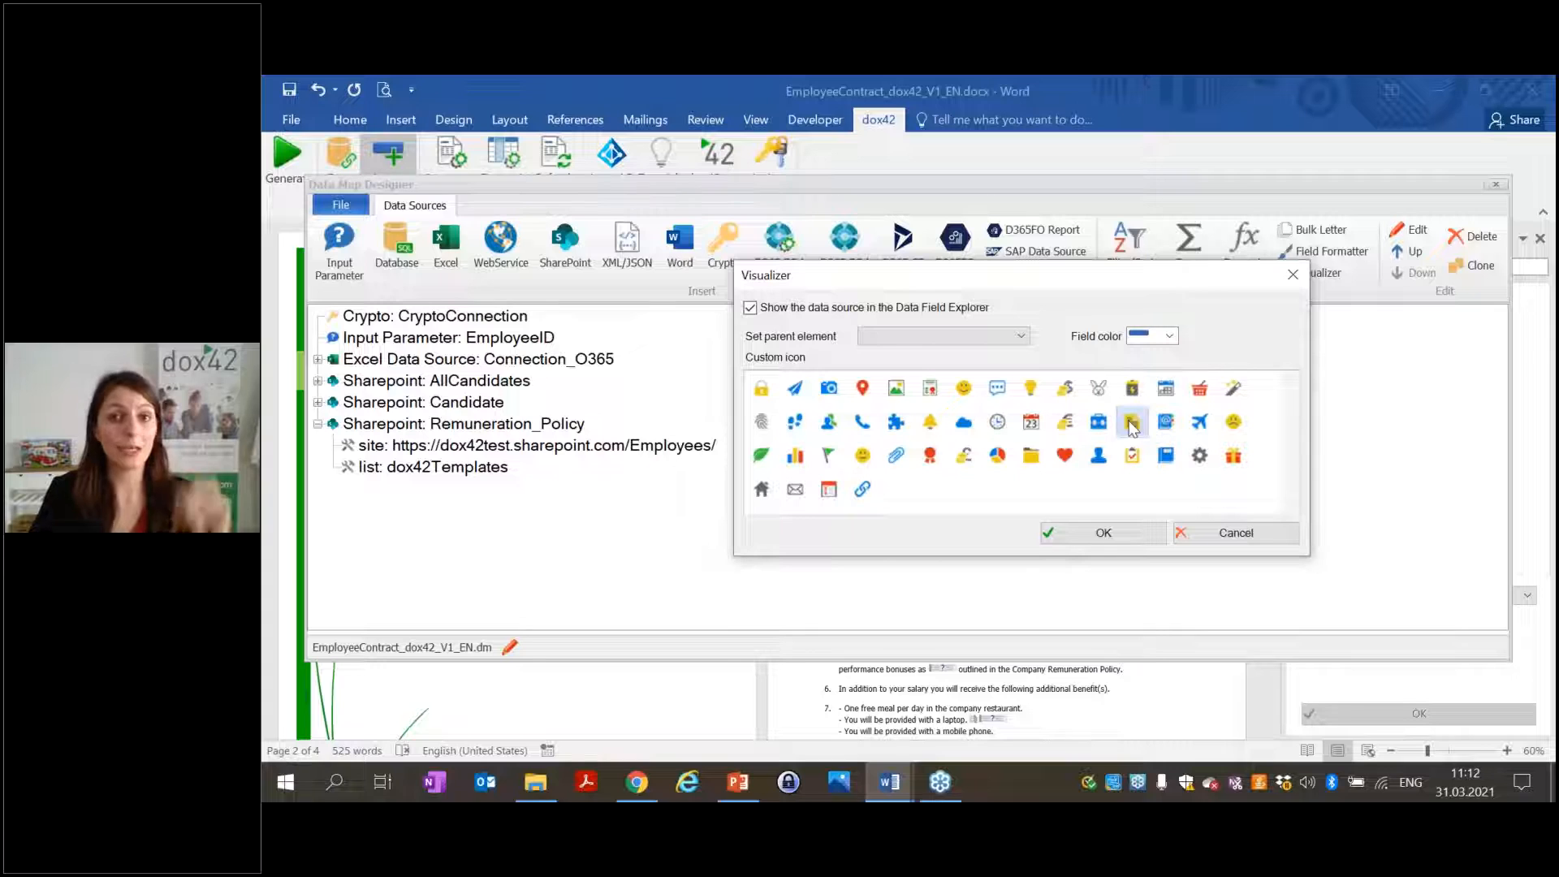
click(1133, 424)
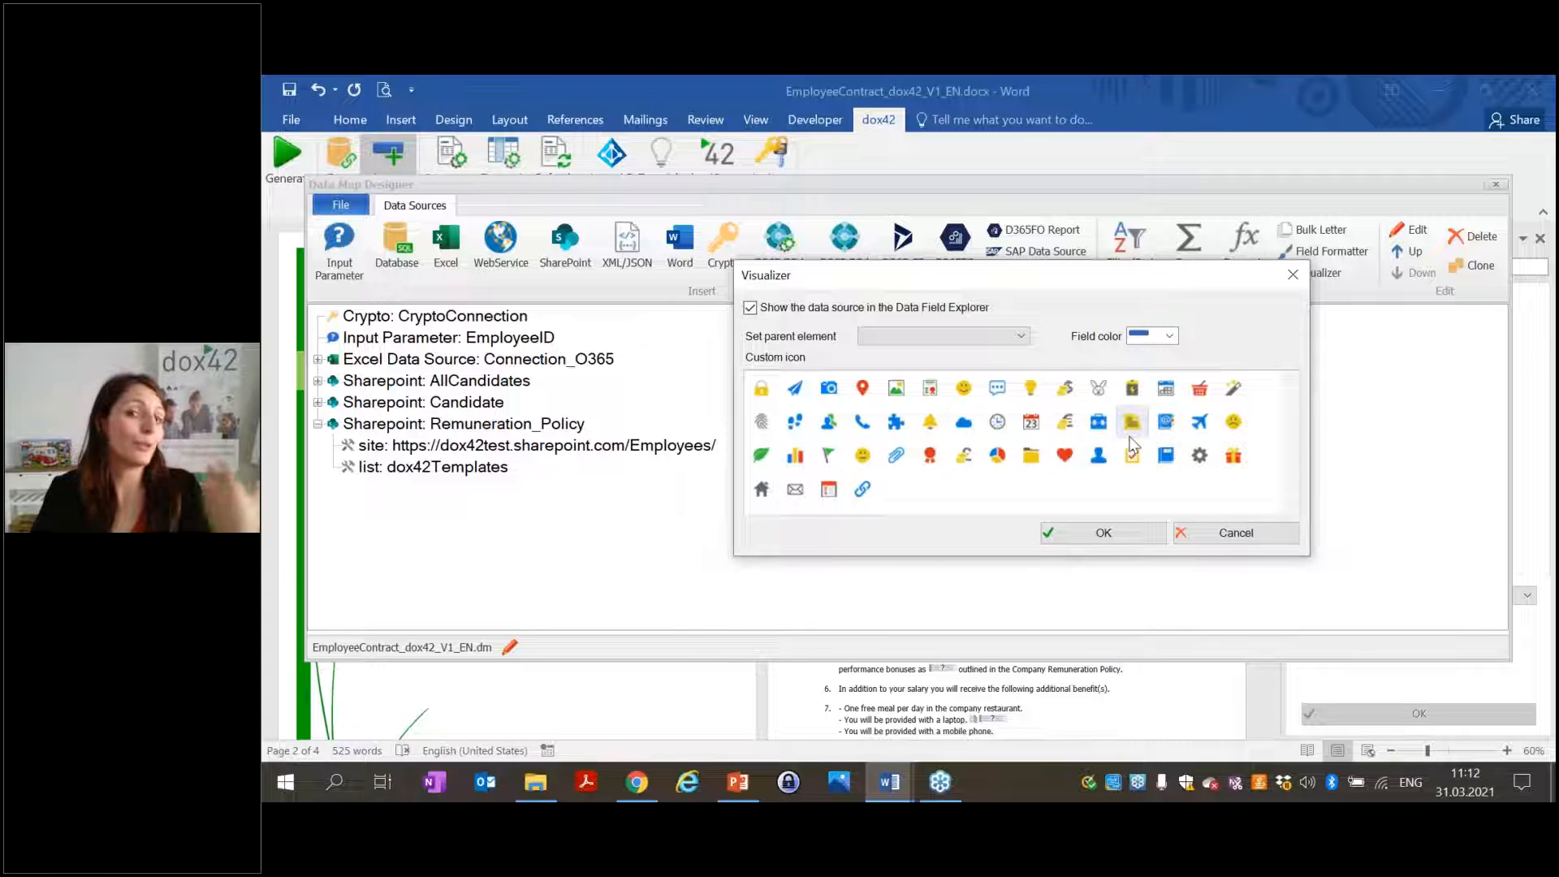
click(1166, 336)
click(1138, 406)
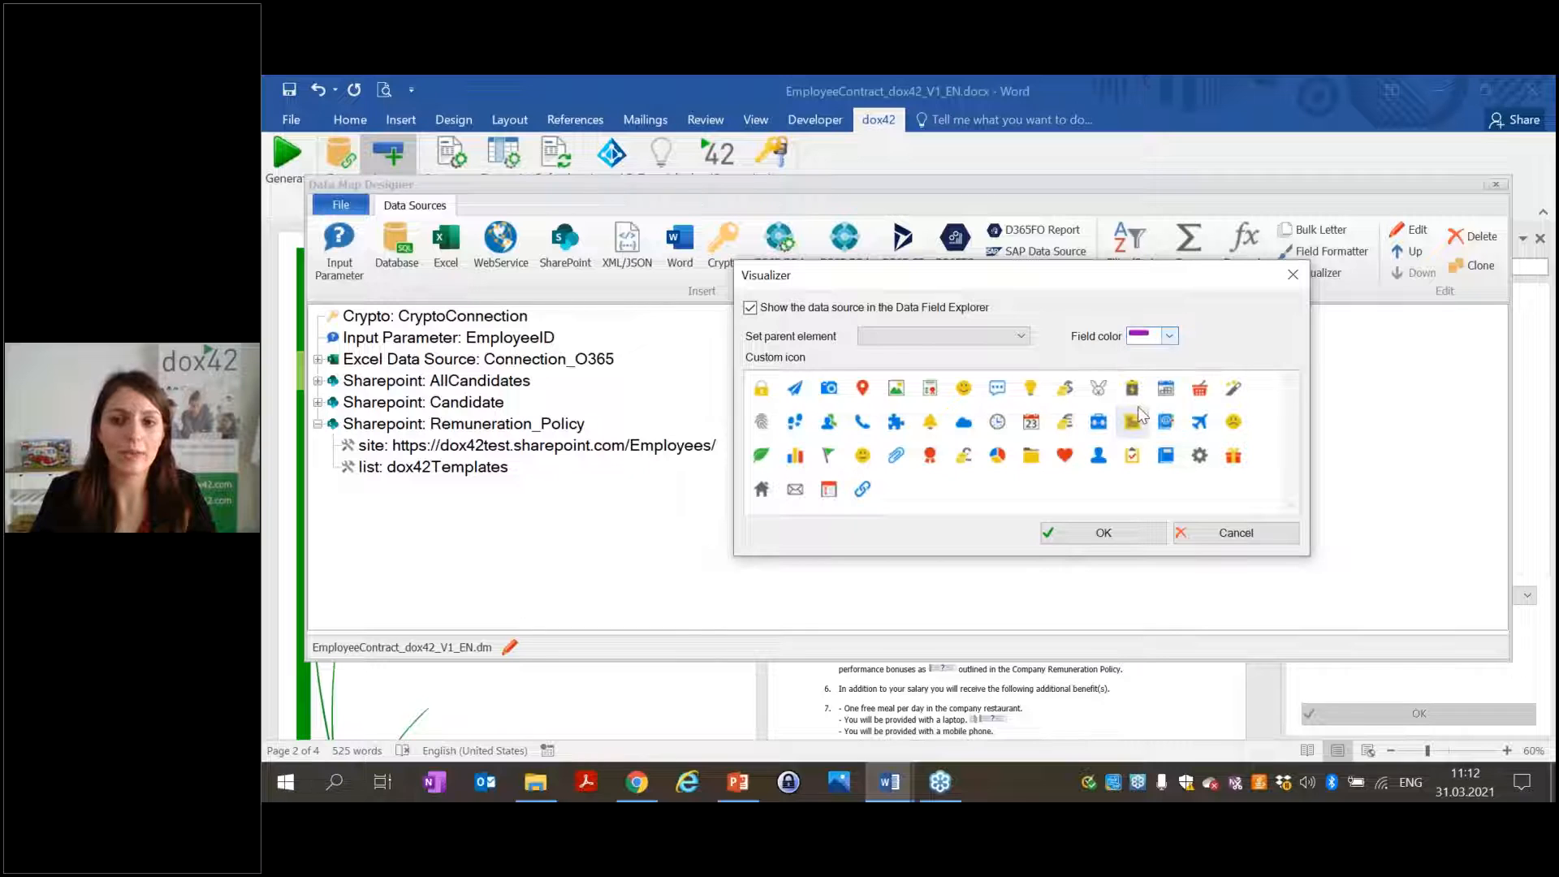
Set Candidate as Remuneration_Policy's parent element and close the Data Map Designer.
click(977, 337)
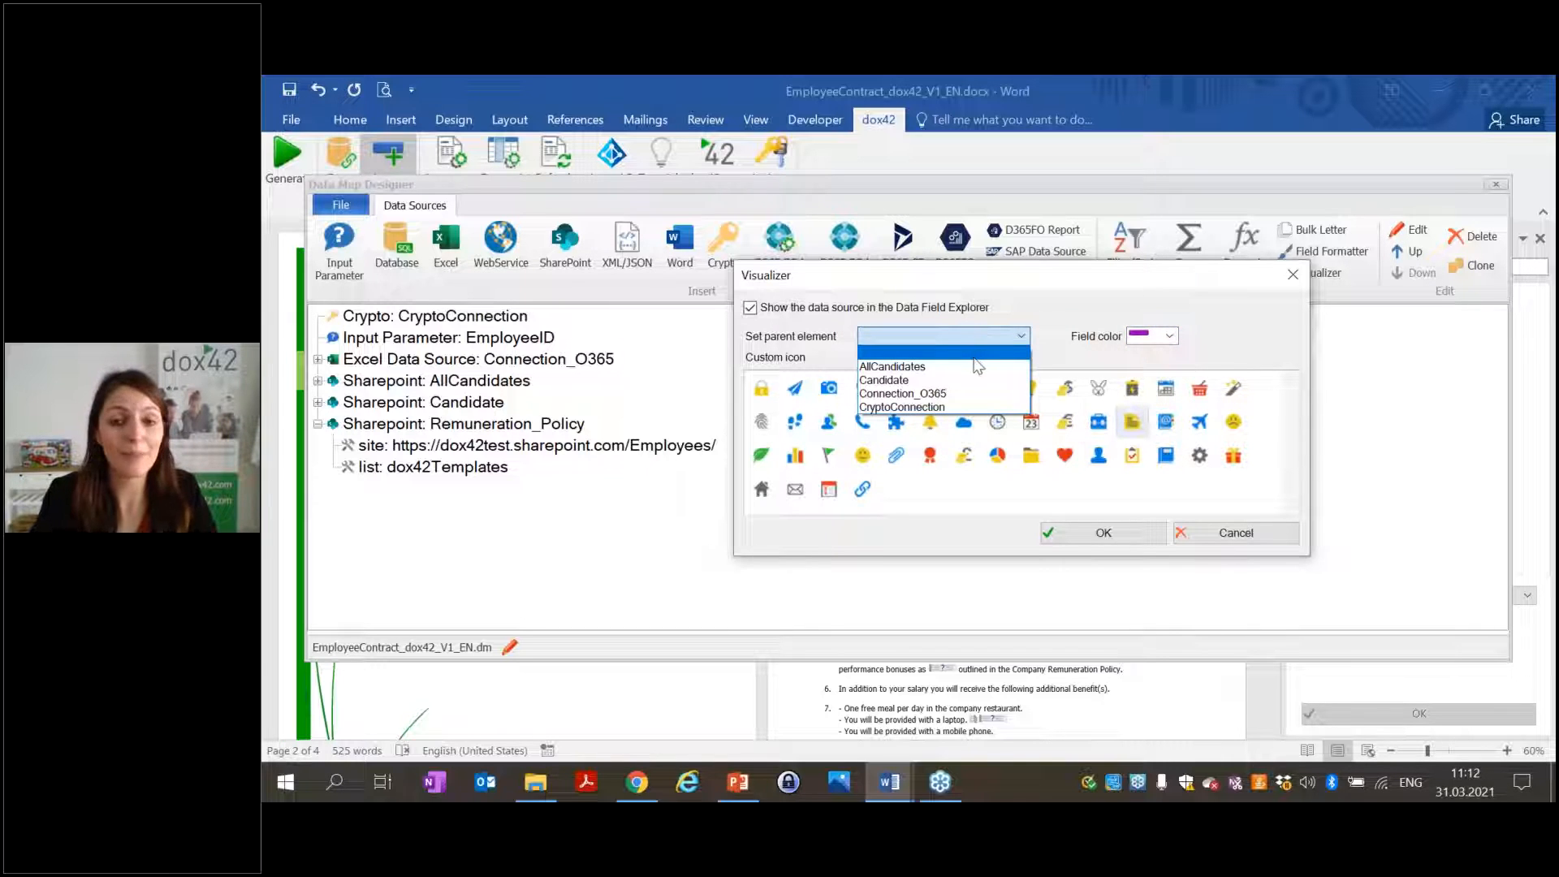
click(900, 384)
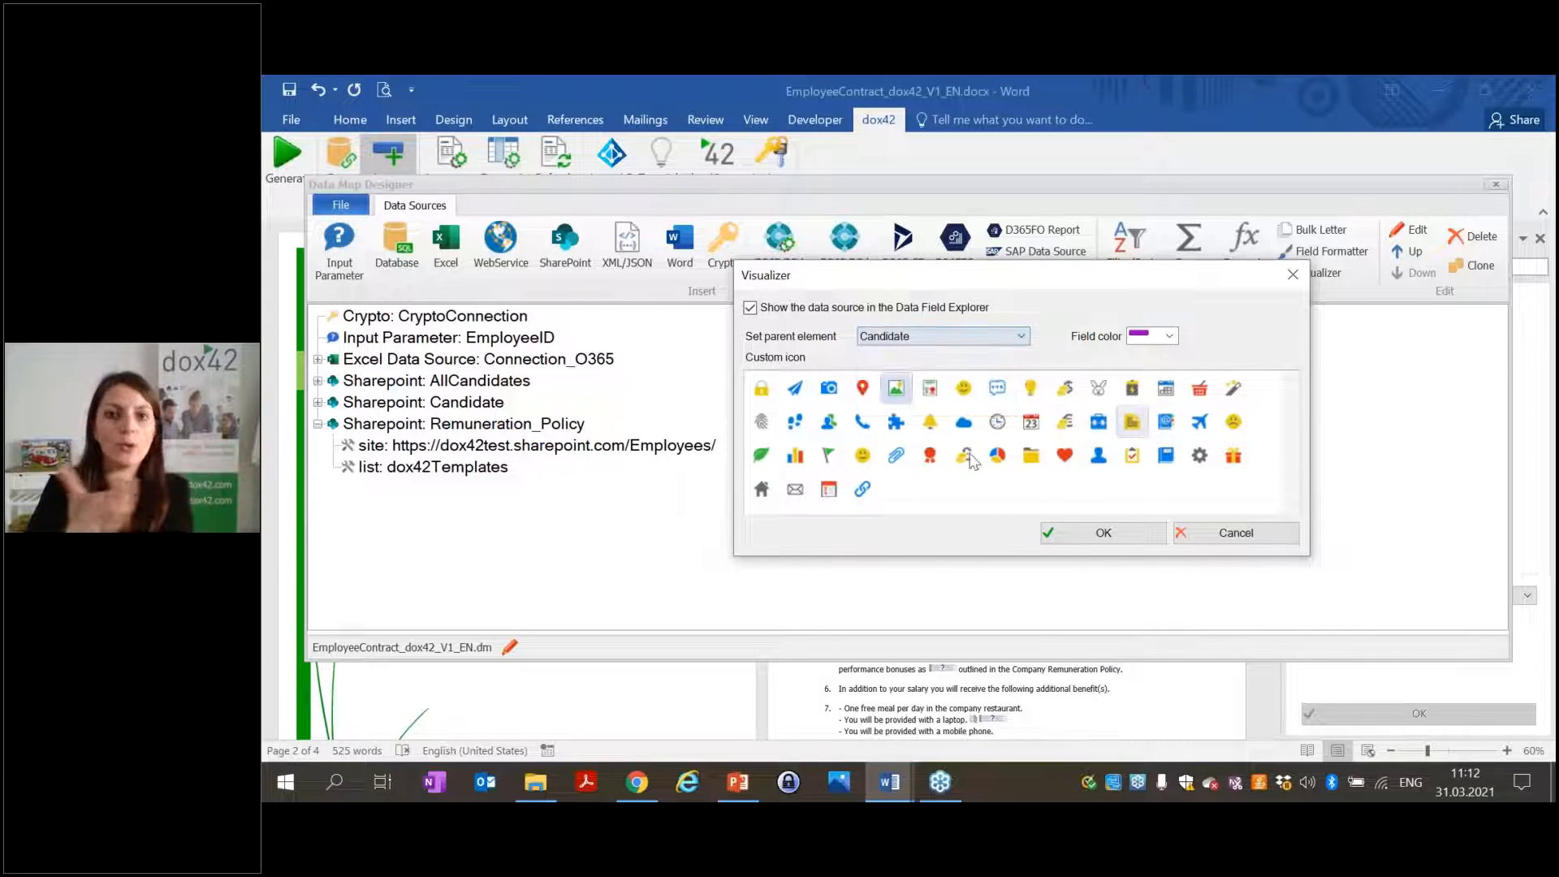
click(1074, 539)
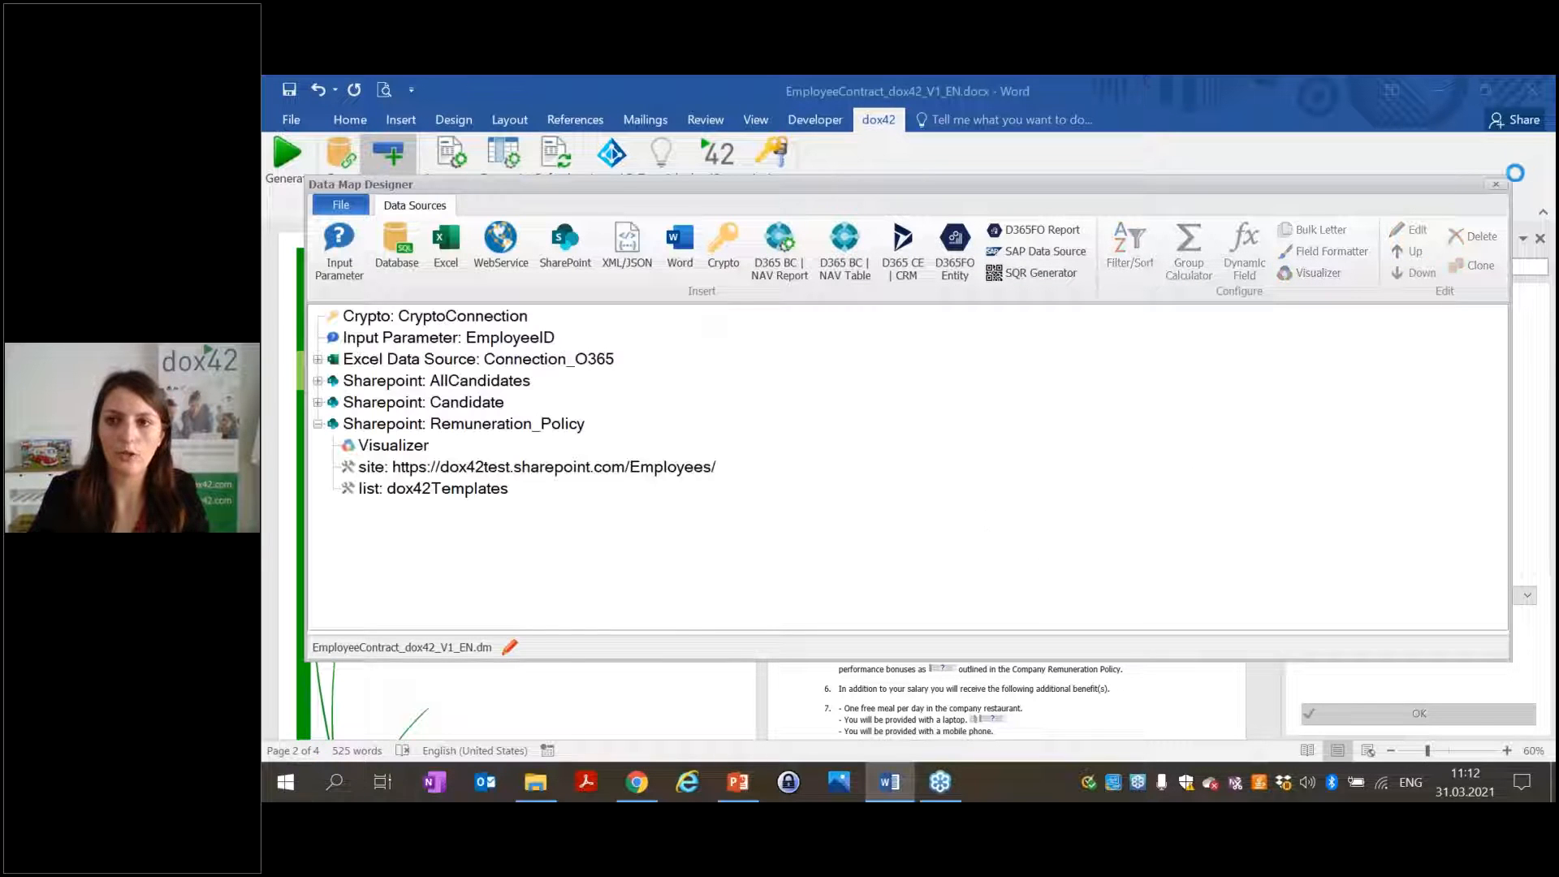
click(1496, 185)
Save the data map and expand Candidate > Remuneration_Policy in the Data Fields pane.
click(831, 502)
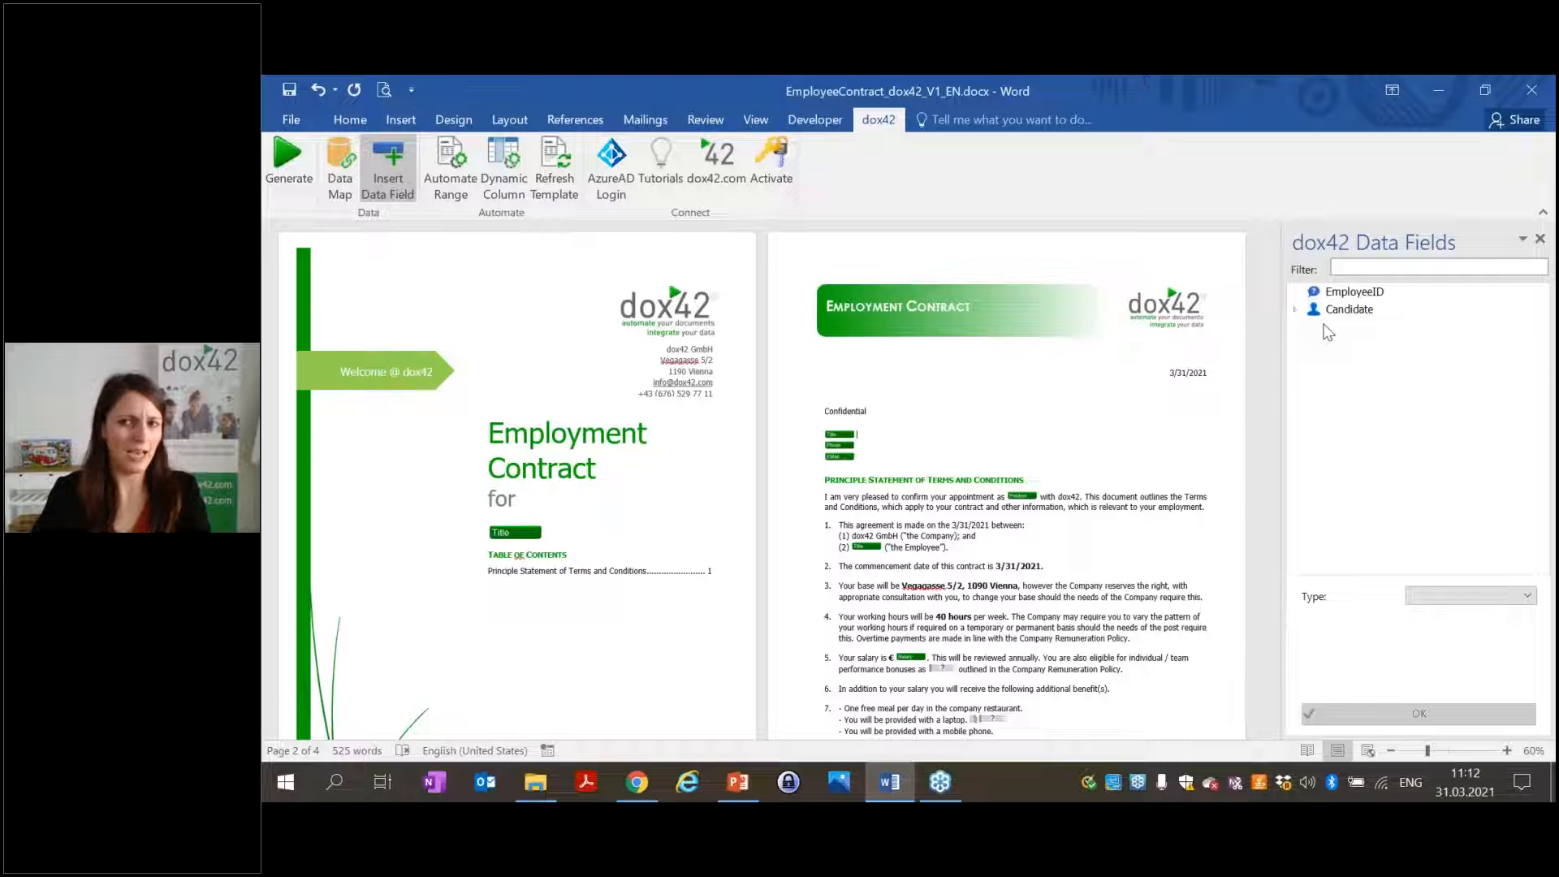
click(1295, 309)
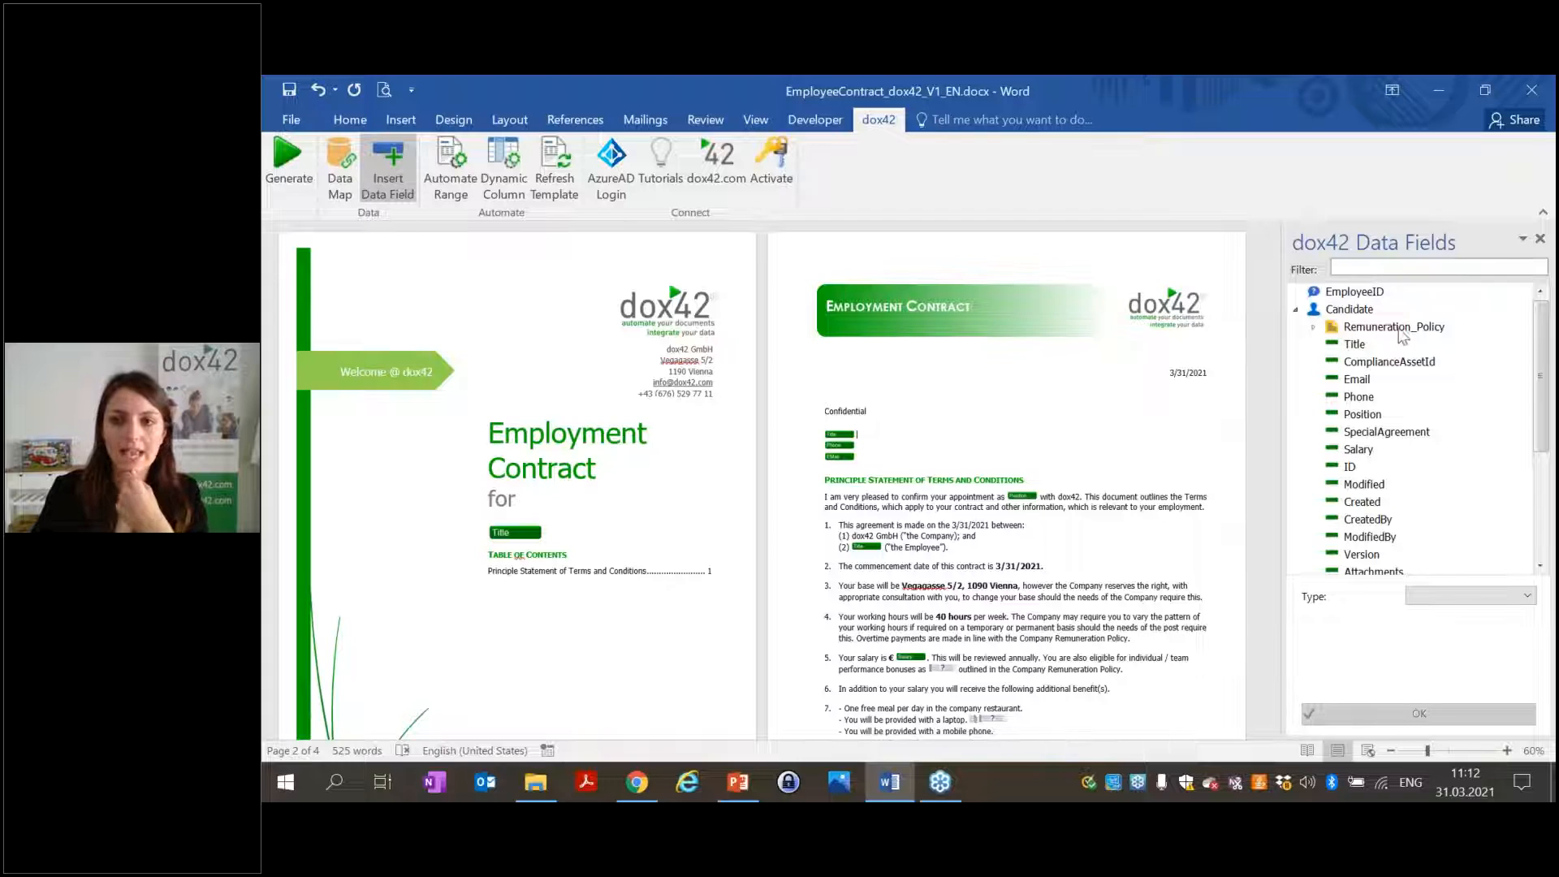
click(1314, 329)
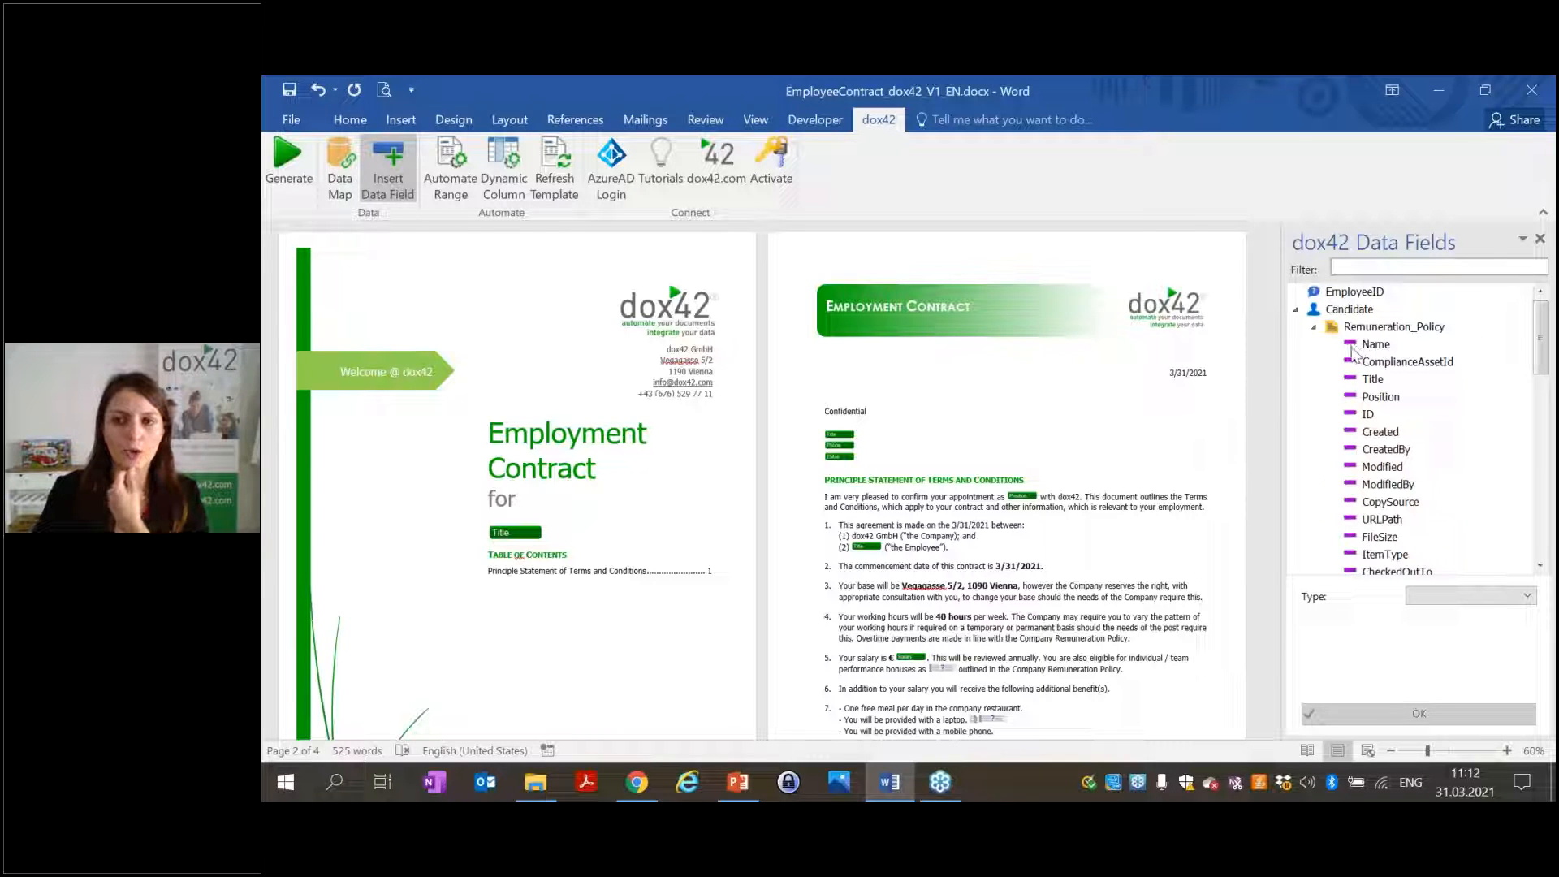
scroll(1354, 365, down, 4)
scroll(1354, 422, up, 4)
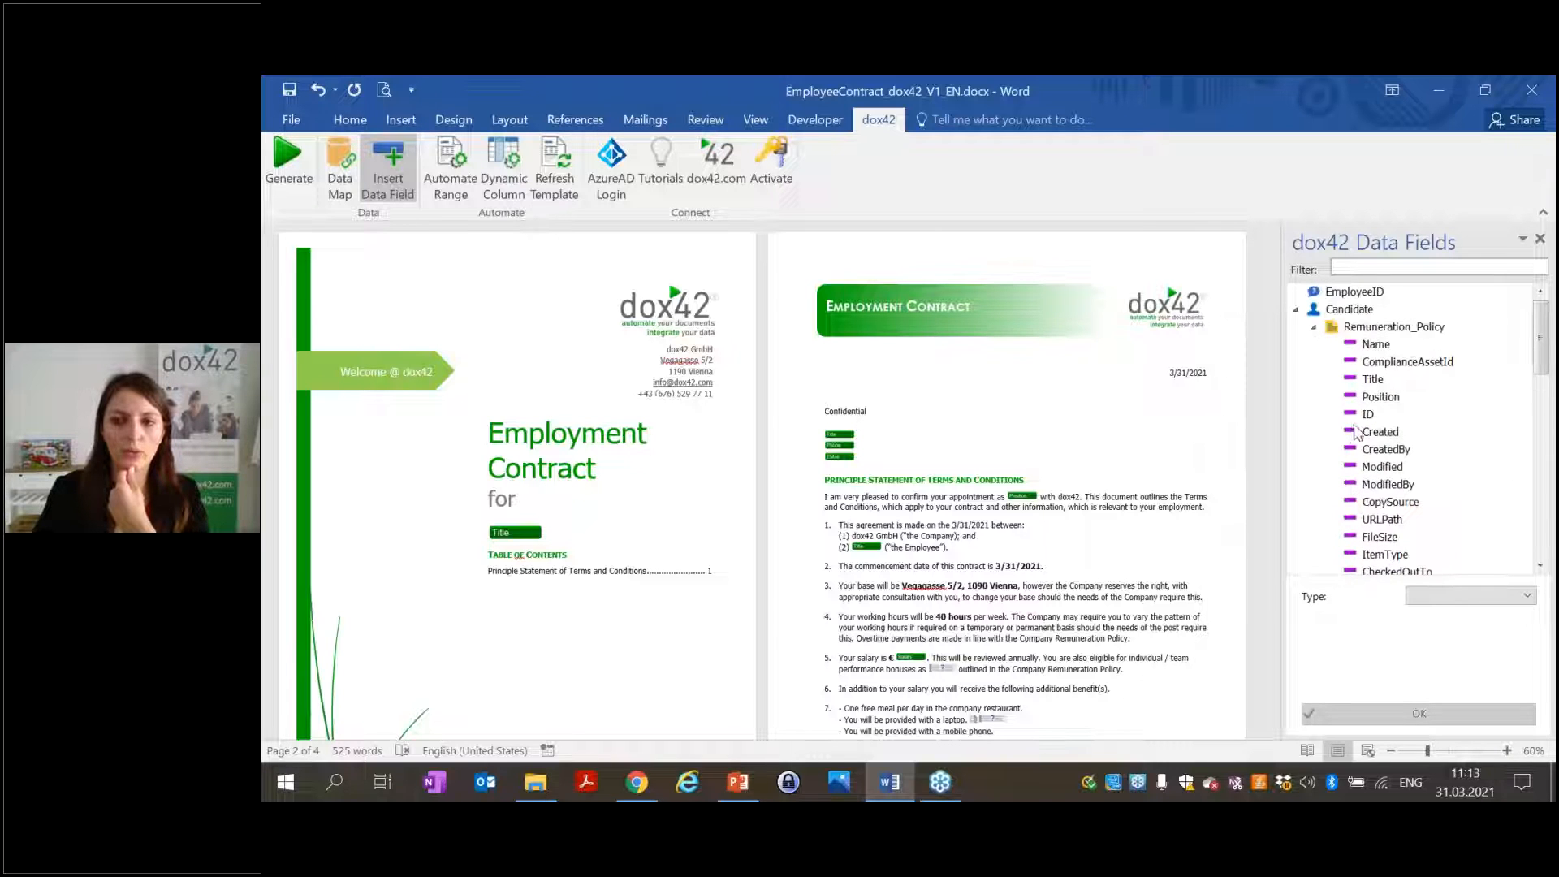
click(1317, 329)
Refresh the template, check the URLPath field, collapse Candidate, and switch to Chrome.
click(554, 175)
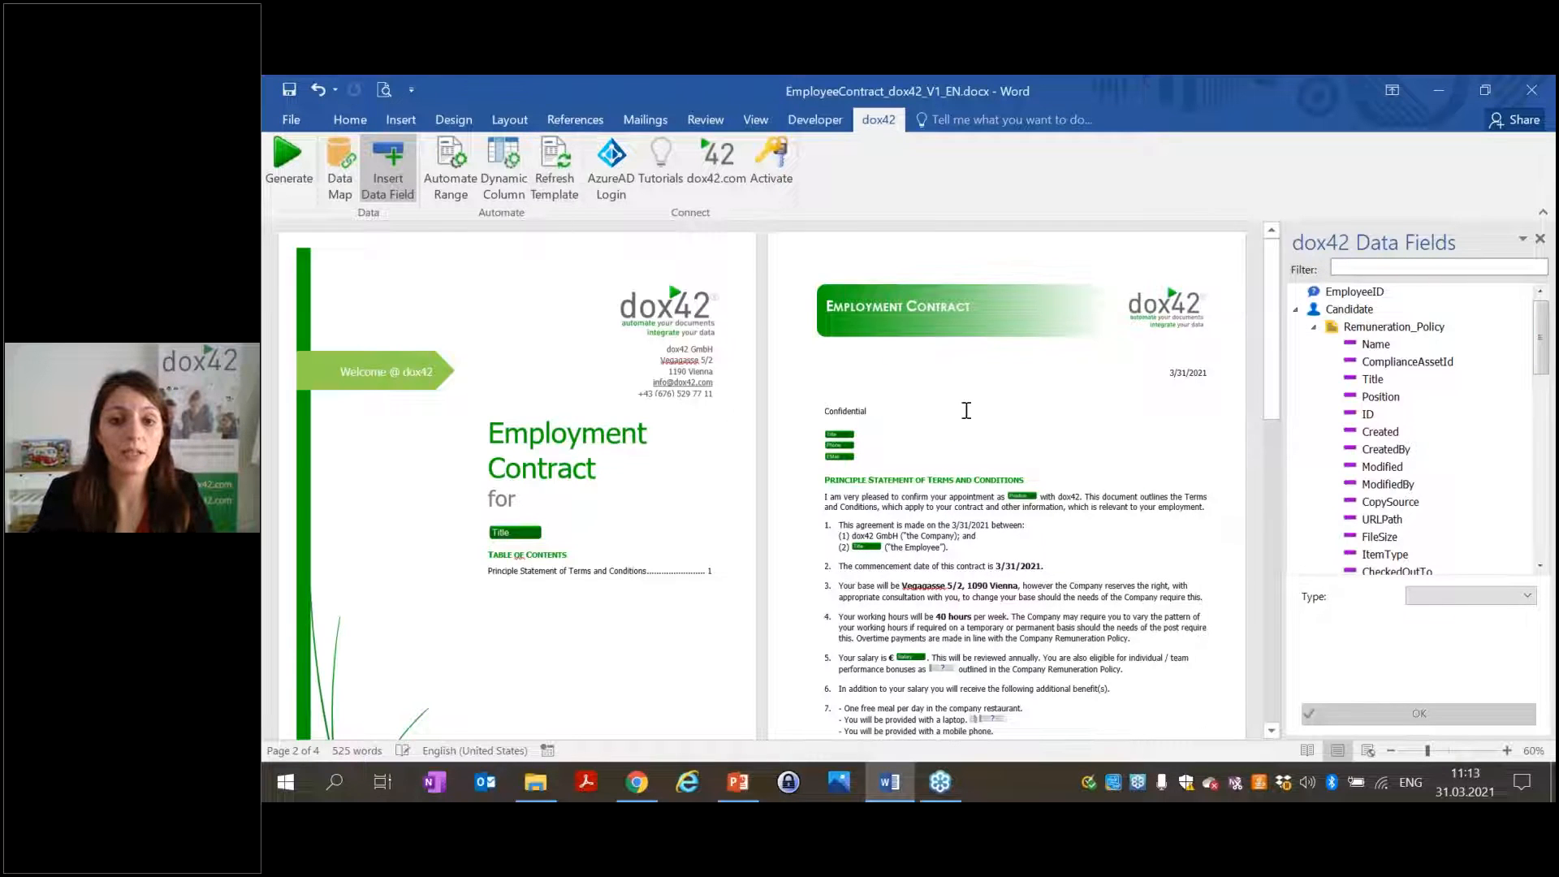
scroll(966, 410, down, 3)
scroll(966, 410, down, 8)
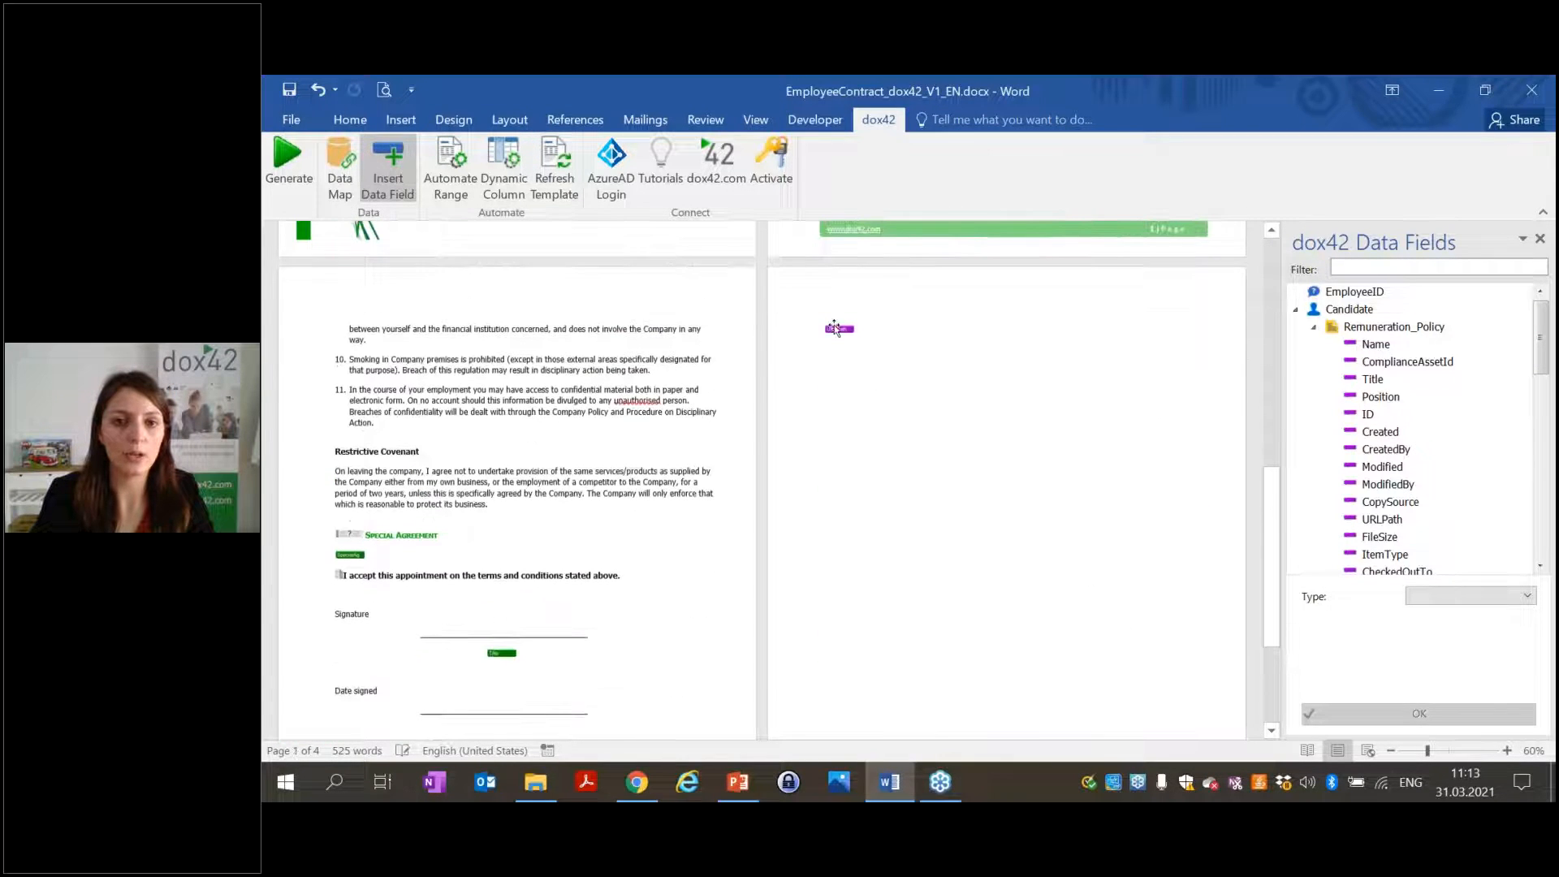
click(840, 329)
click(942, 459)
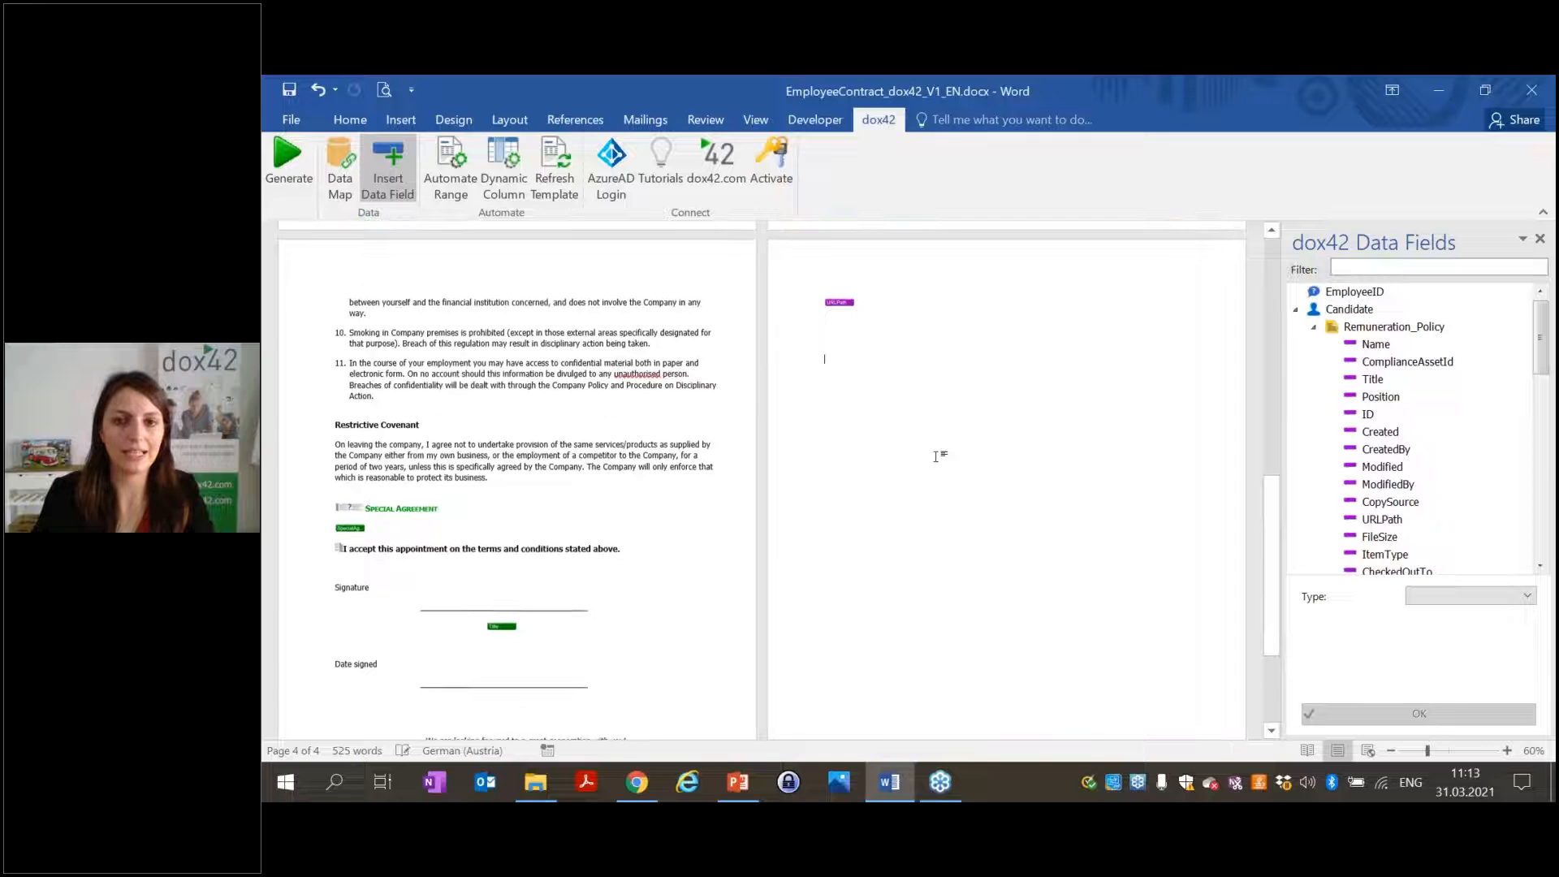
scroll(935, 456, up, 10)
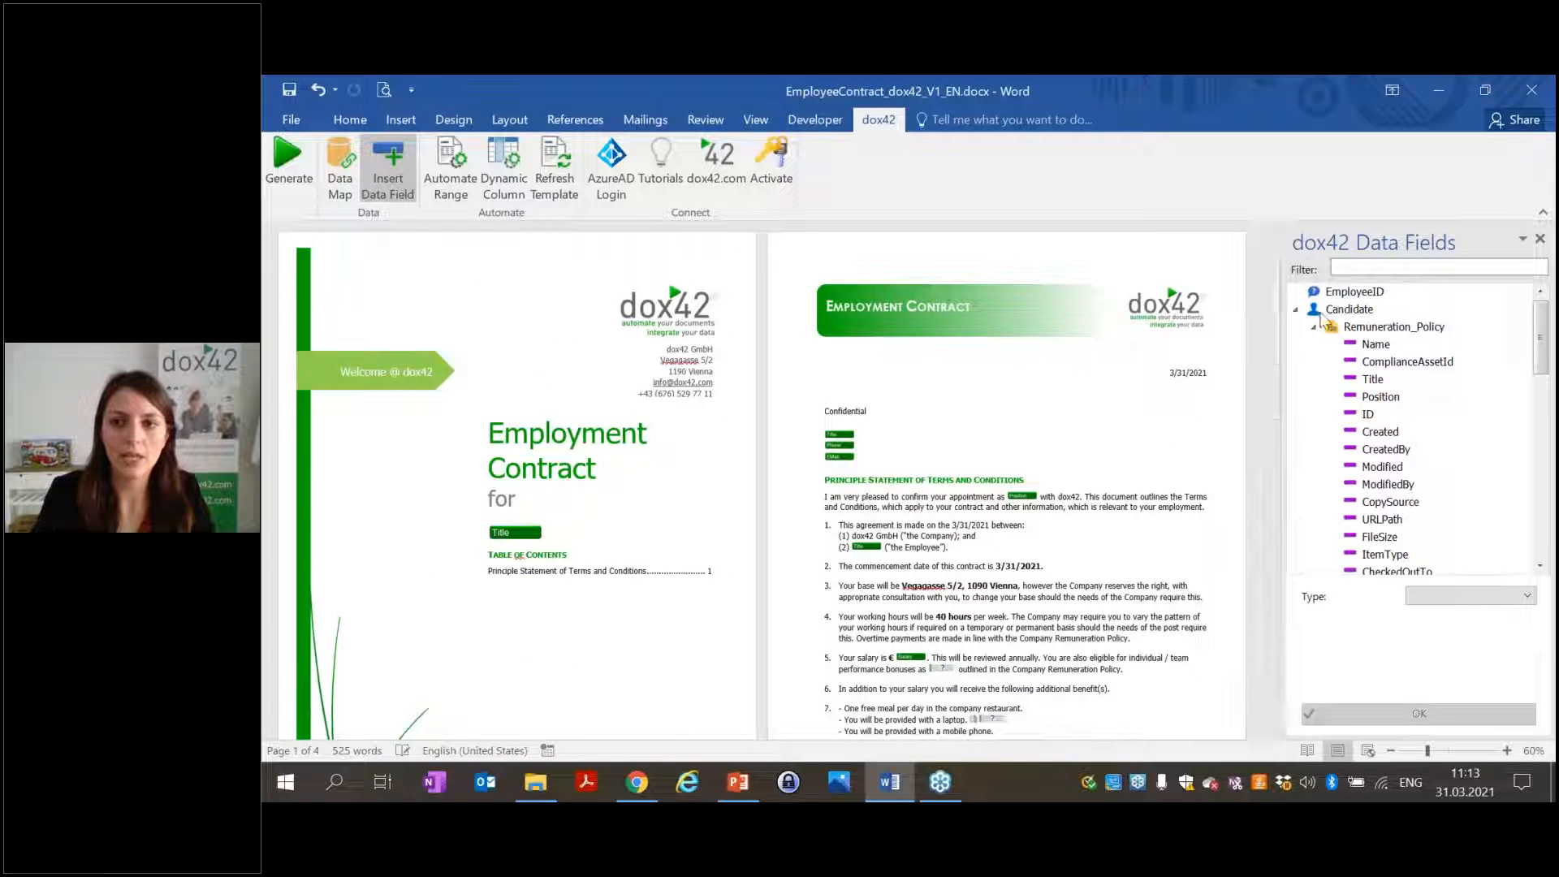
click(1295, 310)
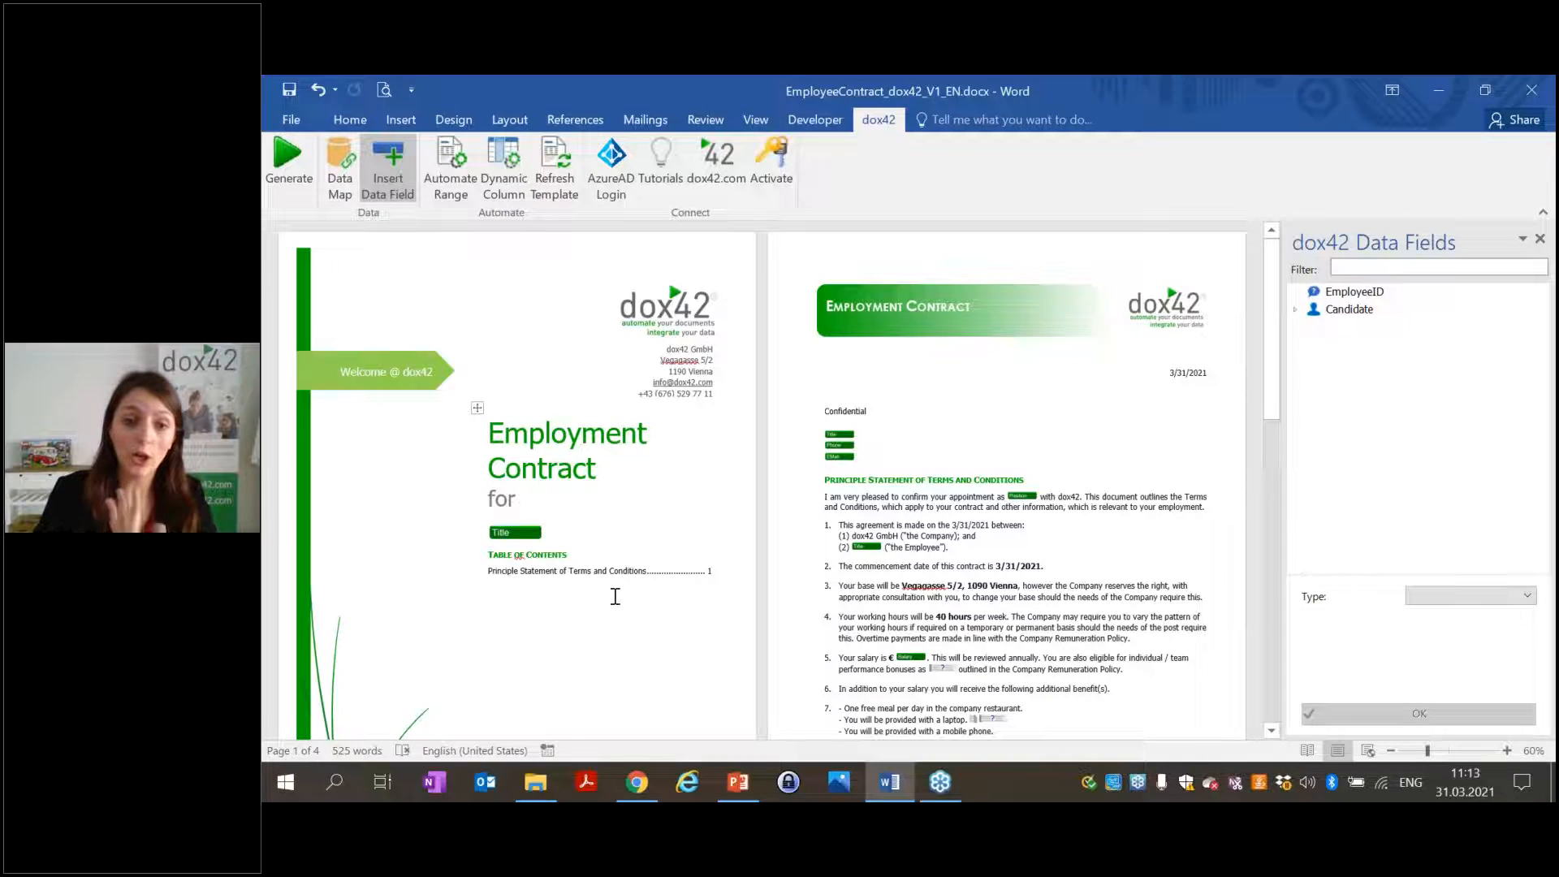
click(638, 781)
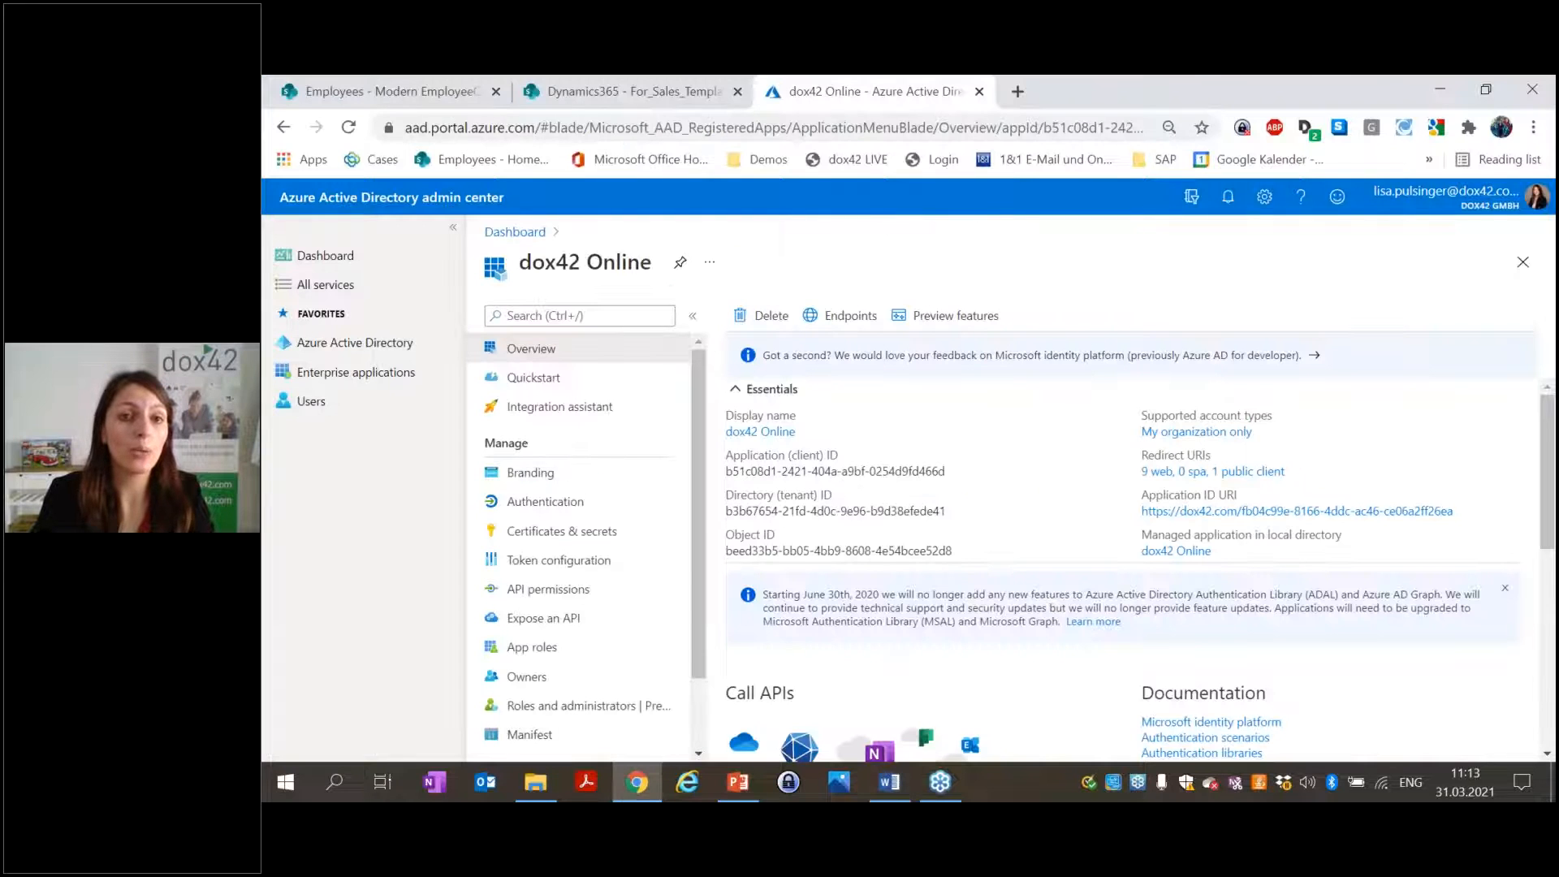
Open Sales_Quote.docx from the Dynamics365 For_Sales_Templates library in the Word desktop app.
click(641, 97)
click(655, 295)
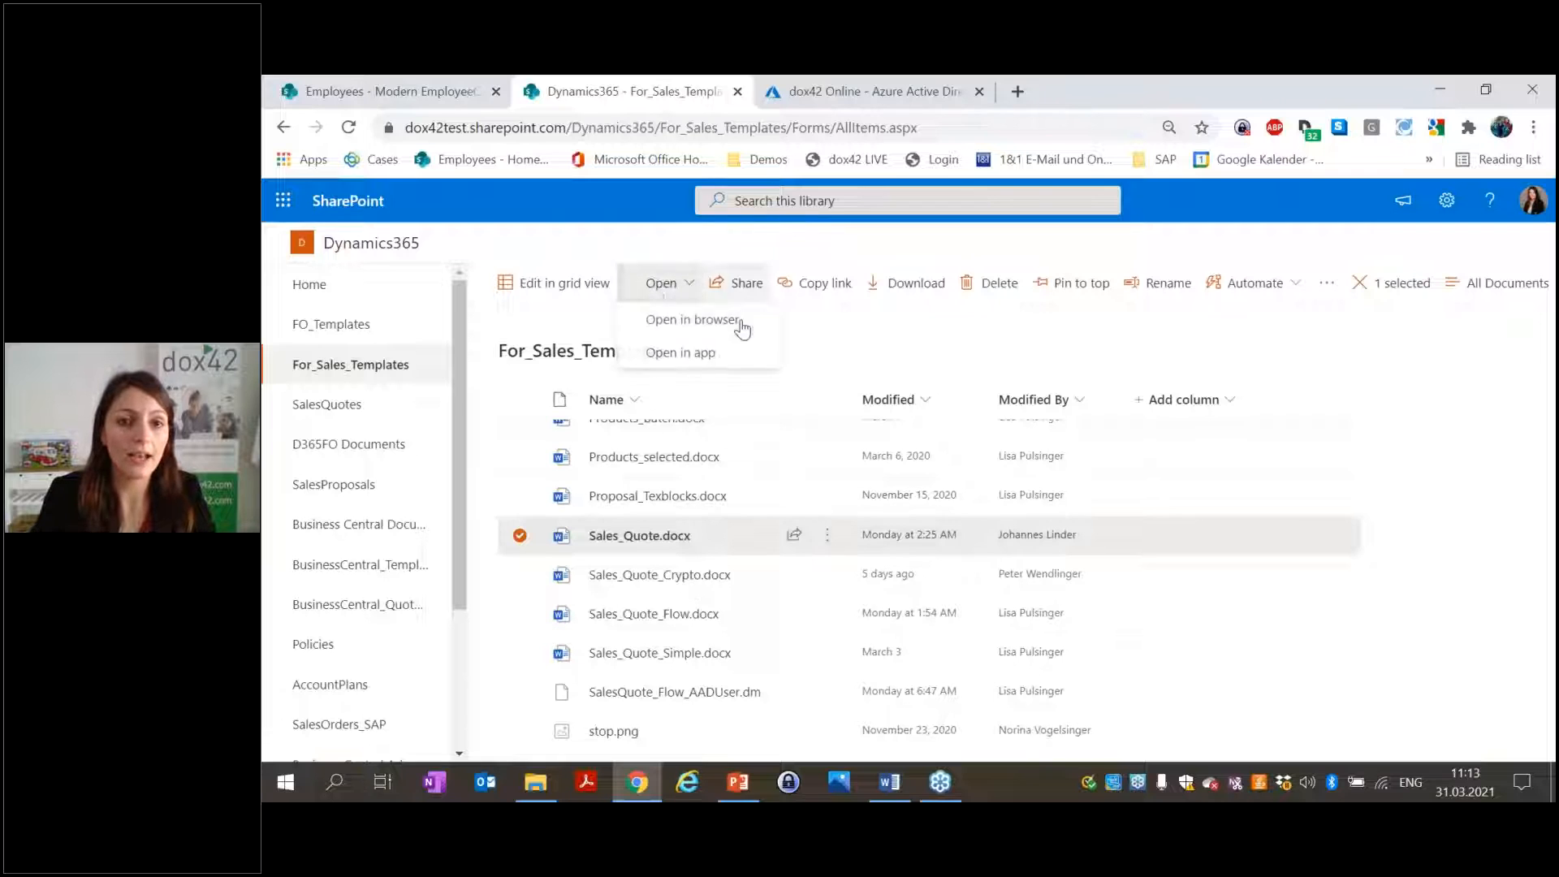
click(686, 352)
click(1023, 300)
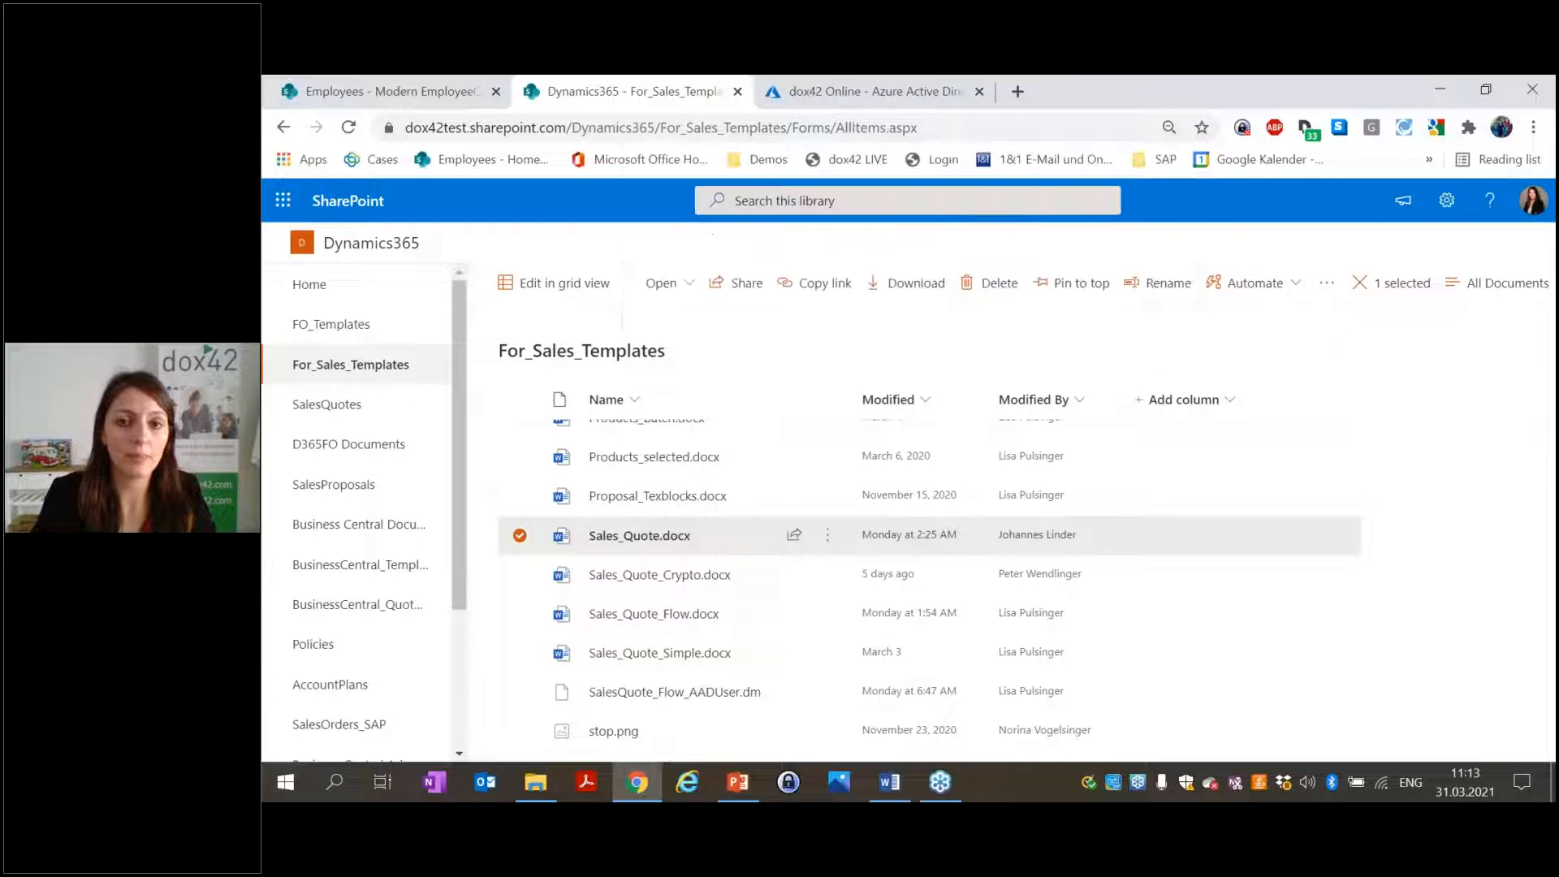
click(985, 553)
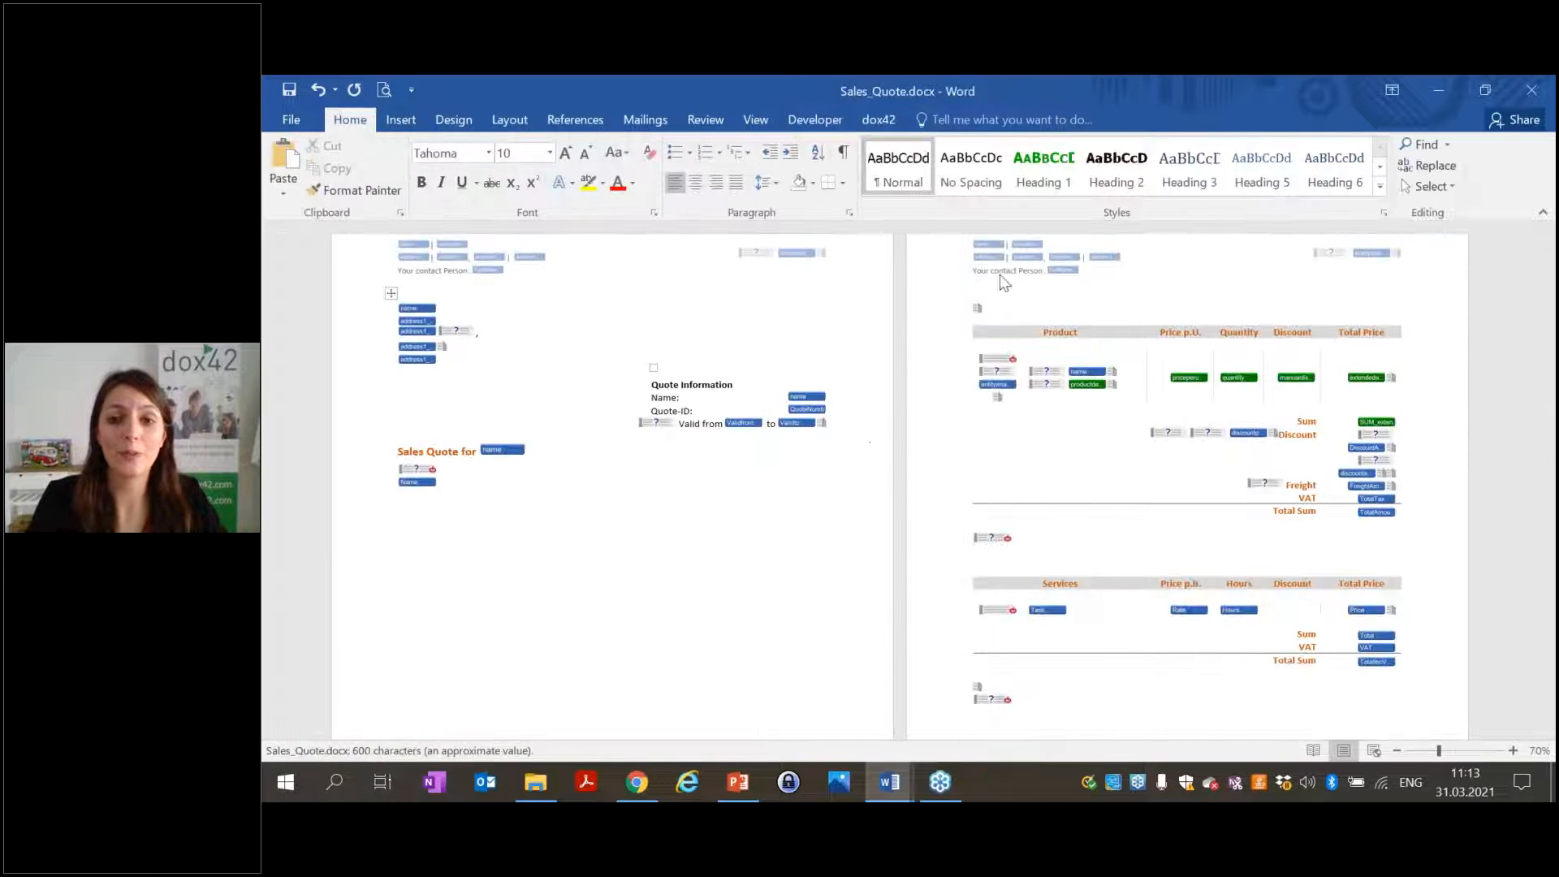
Refresh the Sales Quote template's dox42 data fields and inspect the address-block name field.
click(866, 113)
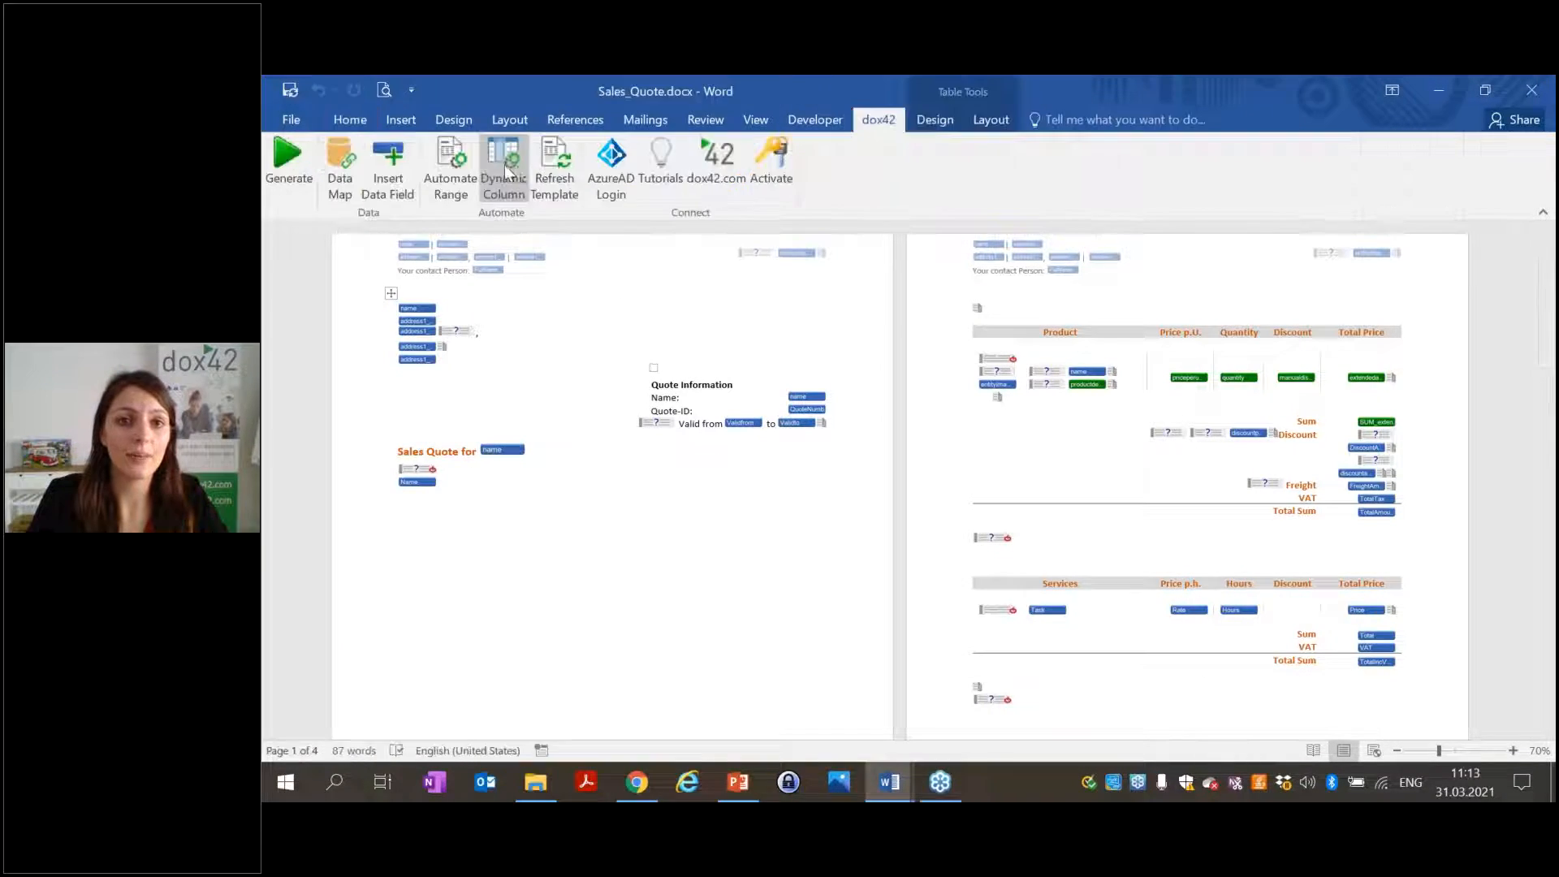
click(555, 172)
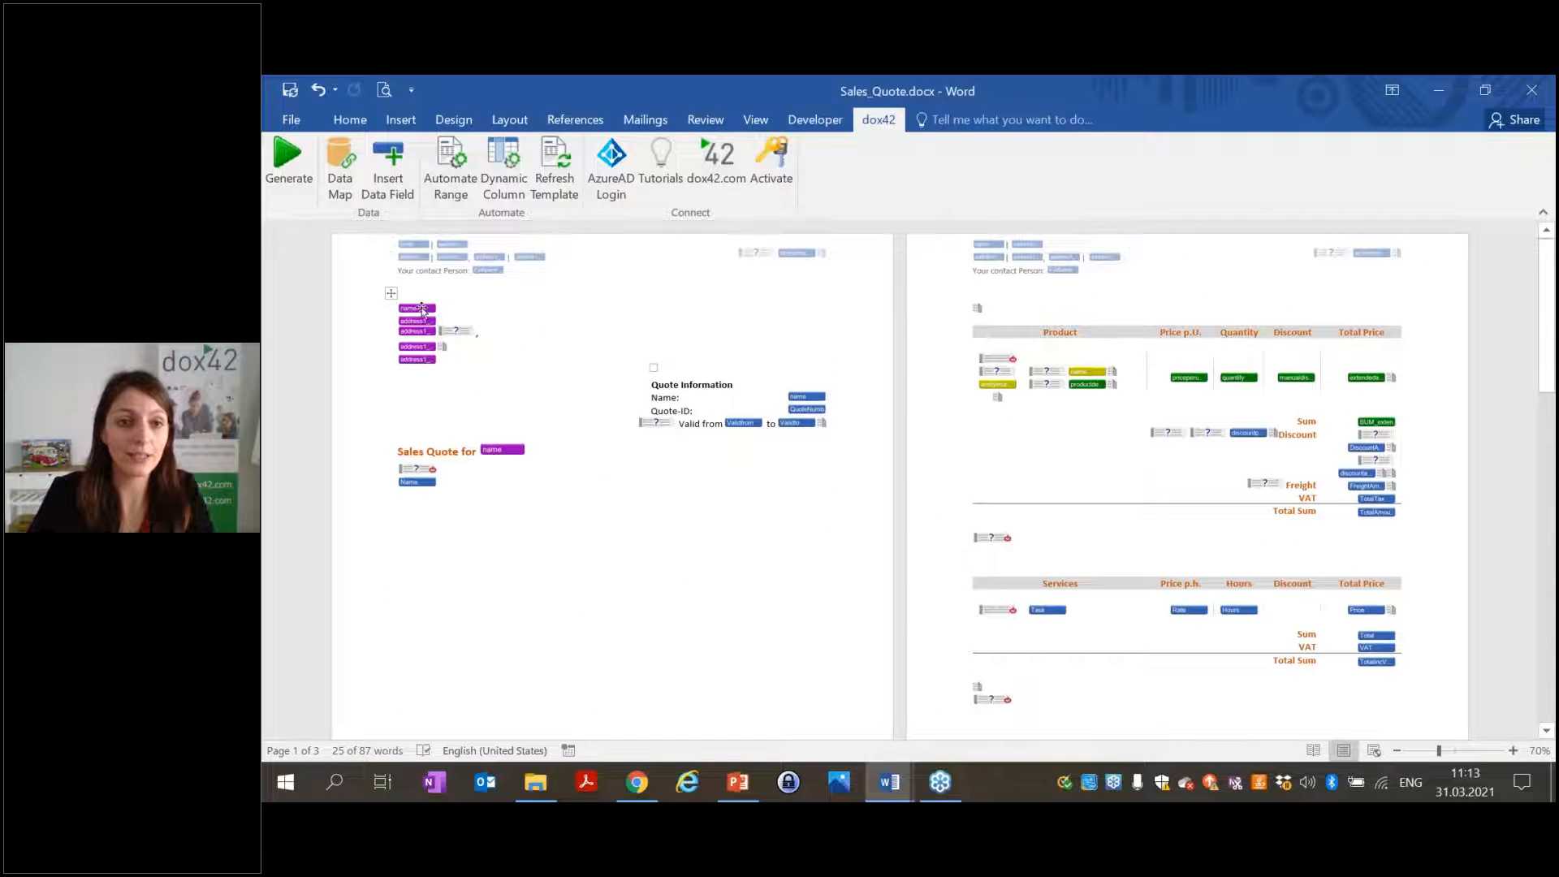
click(421, 310)
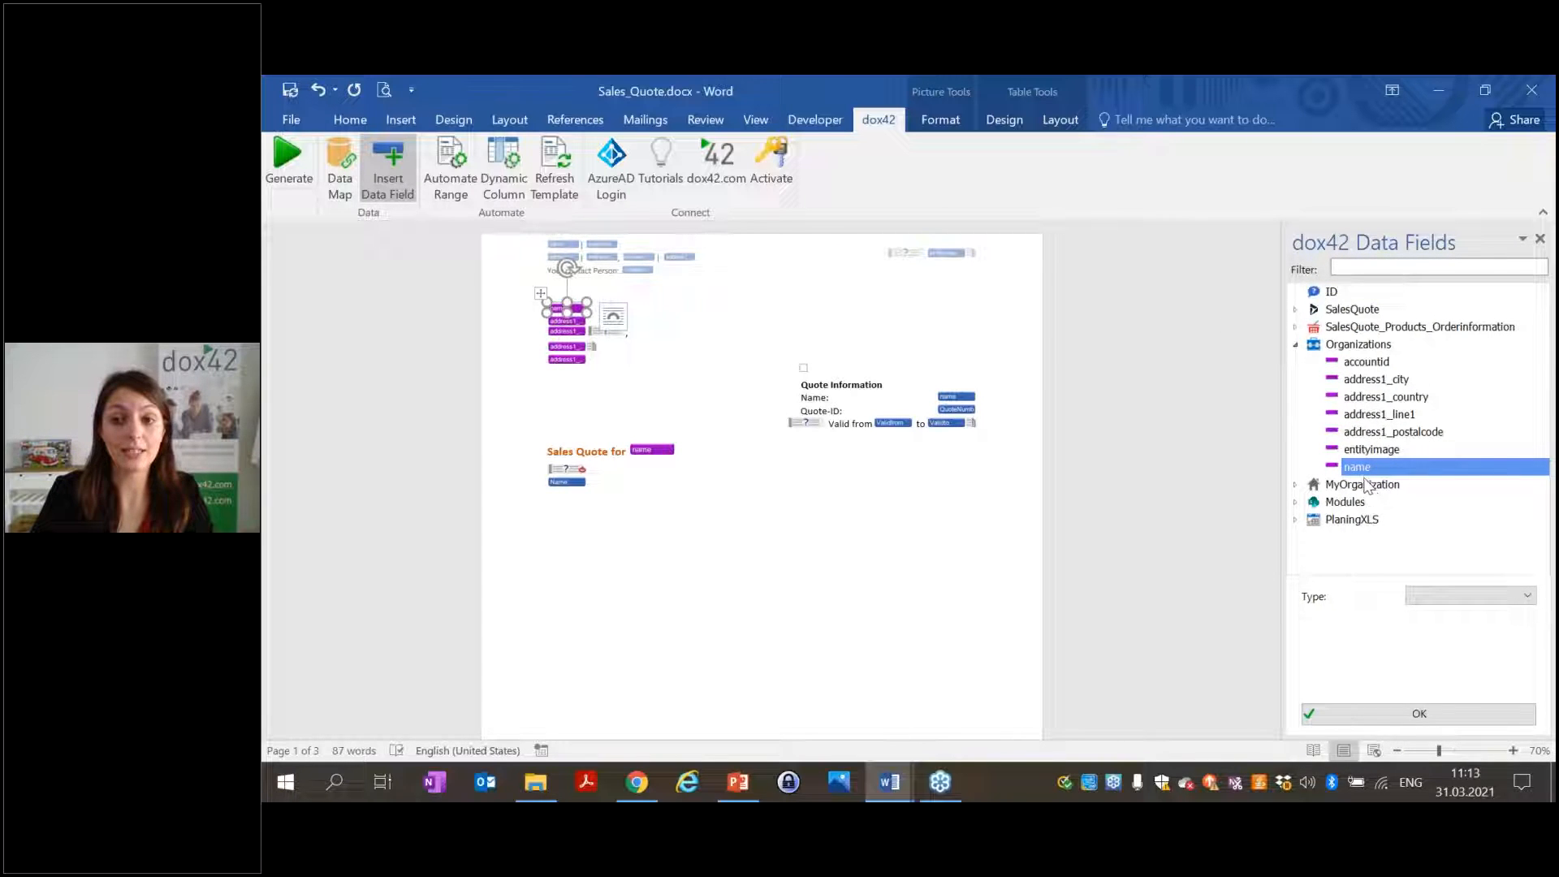
scroll(712, 524, down, 10)
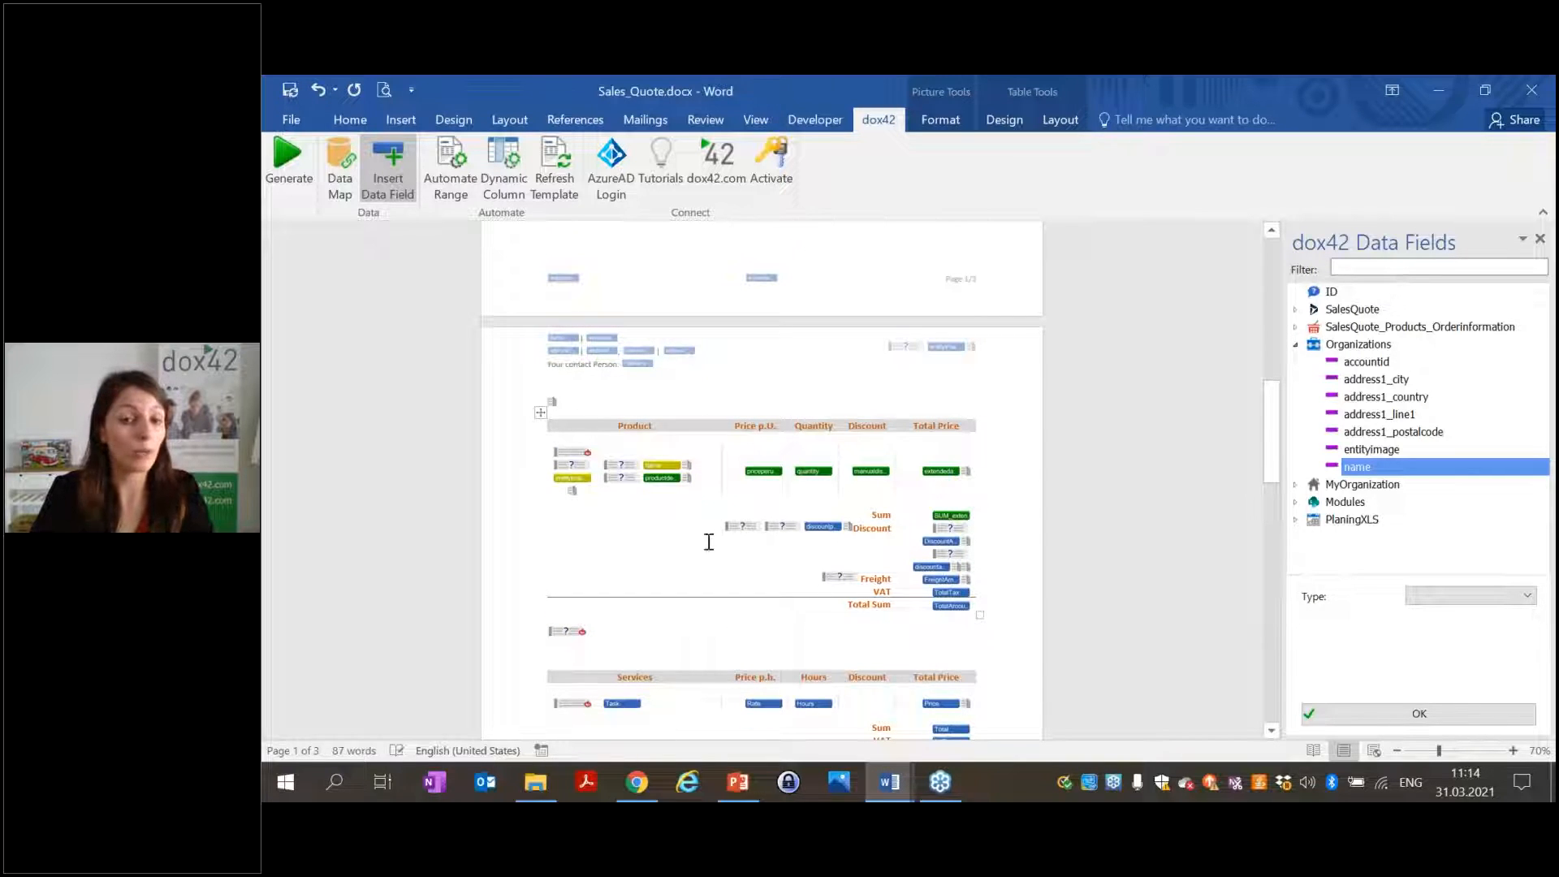
Inspect the Product table fields, then collapse SalesQuote_Products_Orderinformation and Organizations.
click(657, 468)
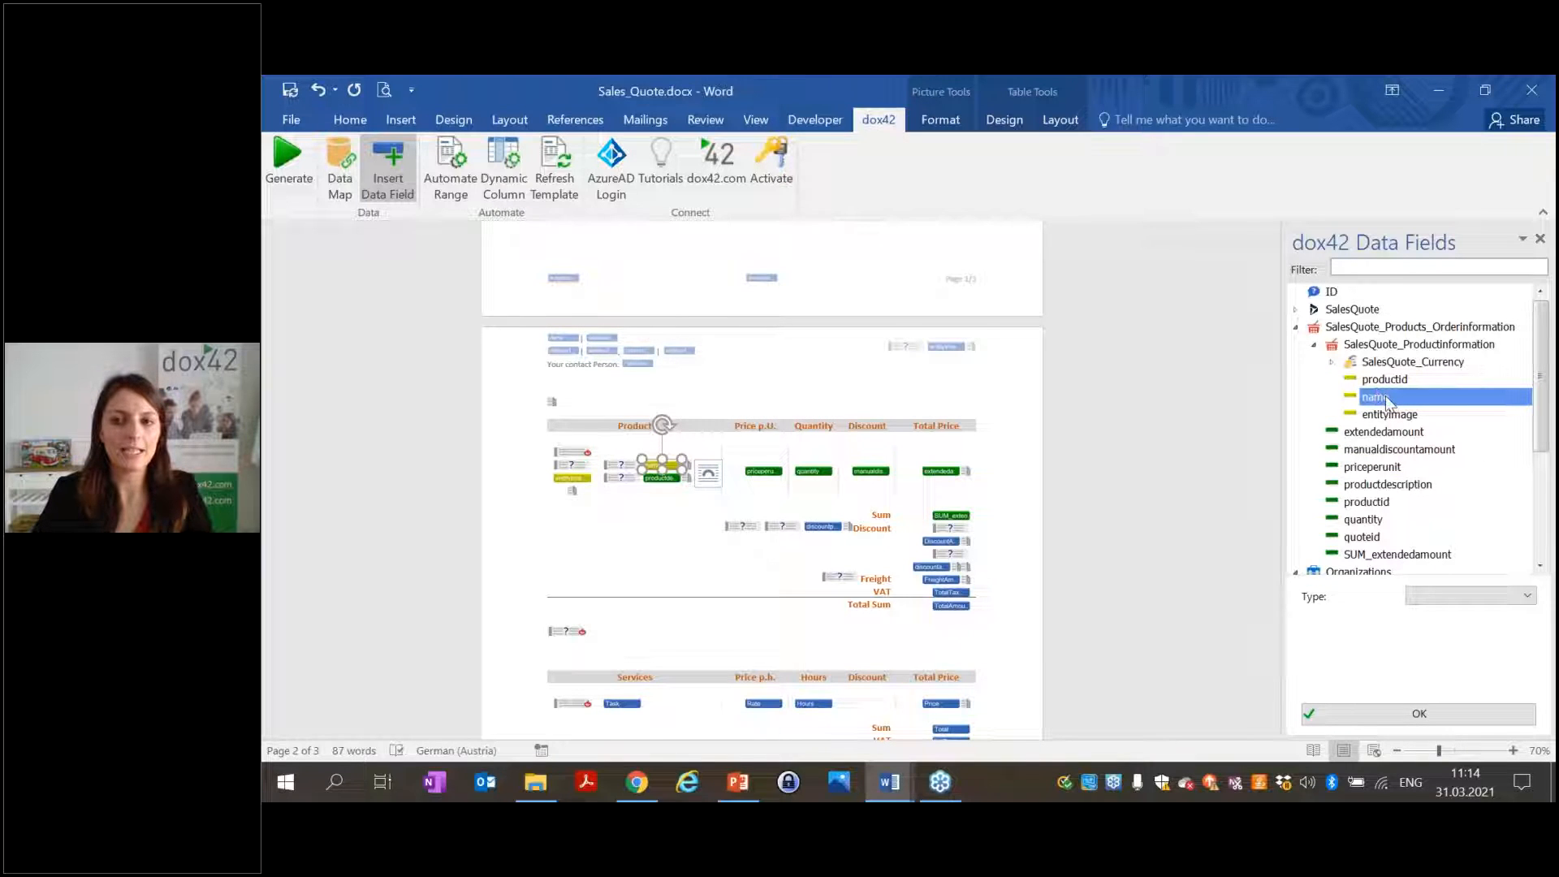
click(808, 471)
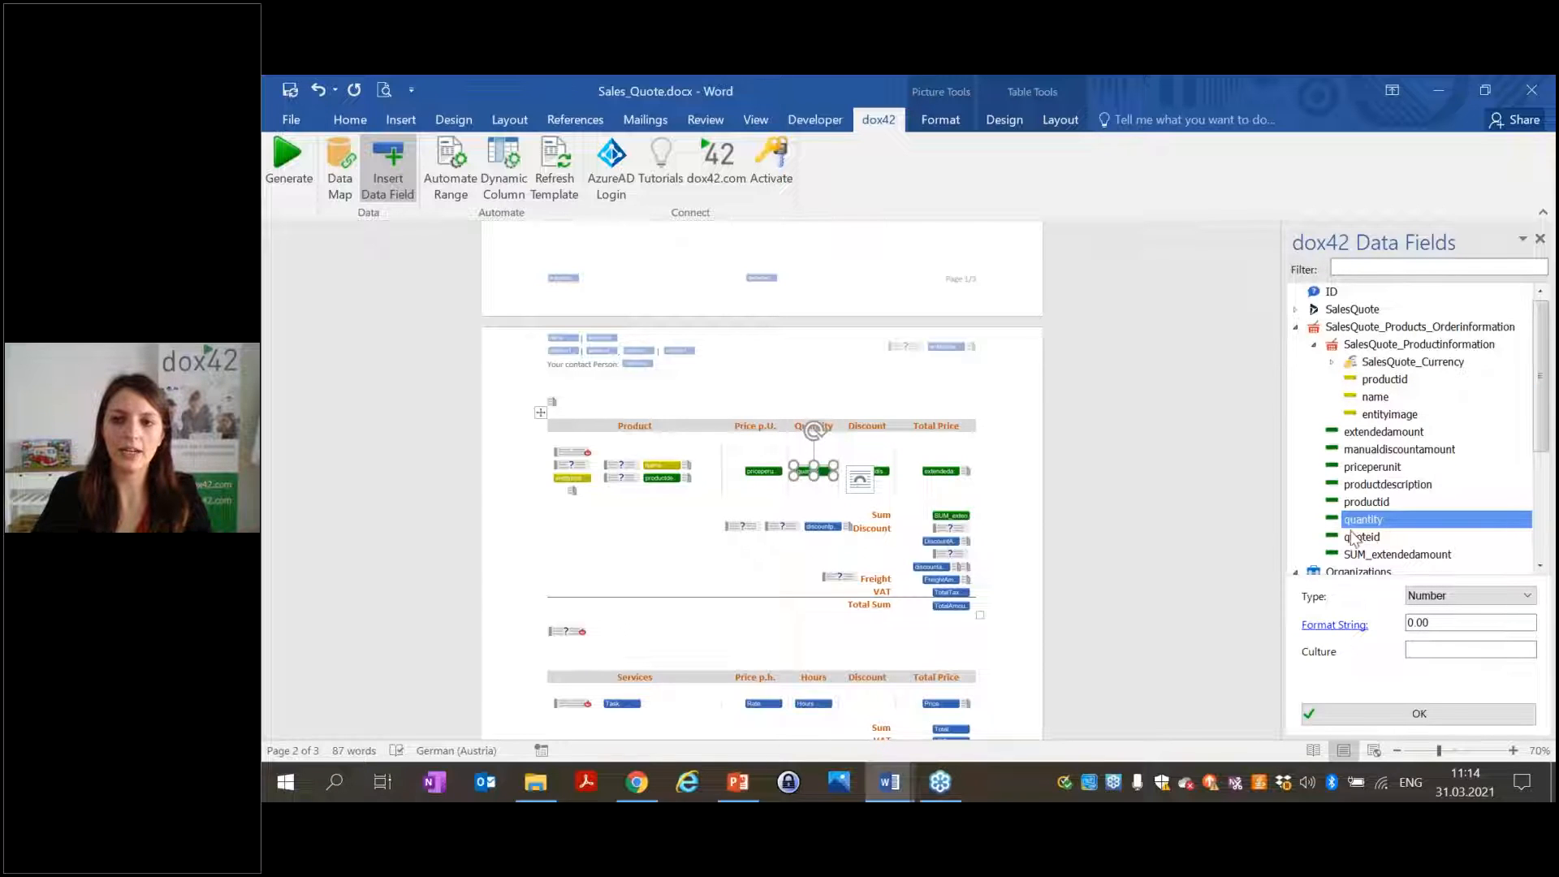
click(1295, 327)
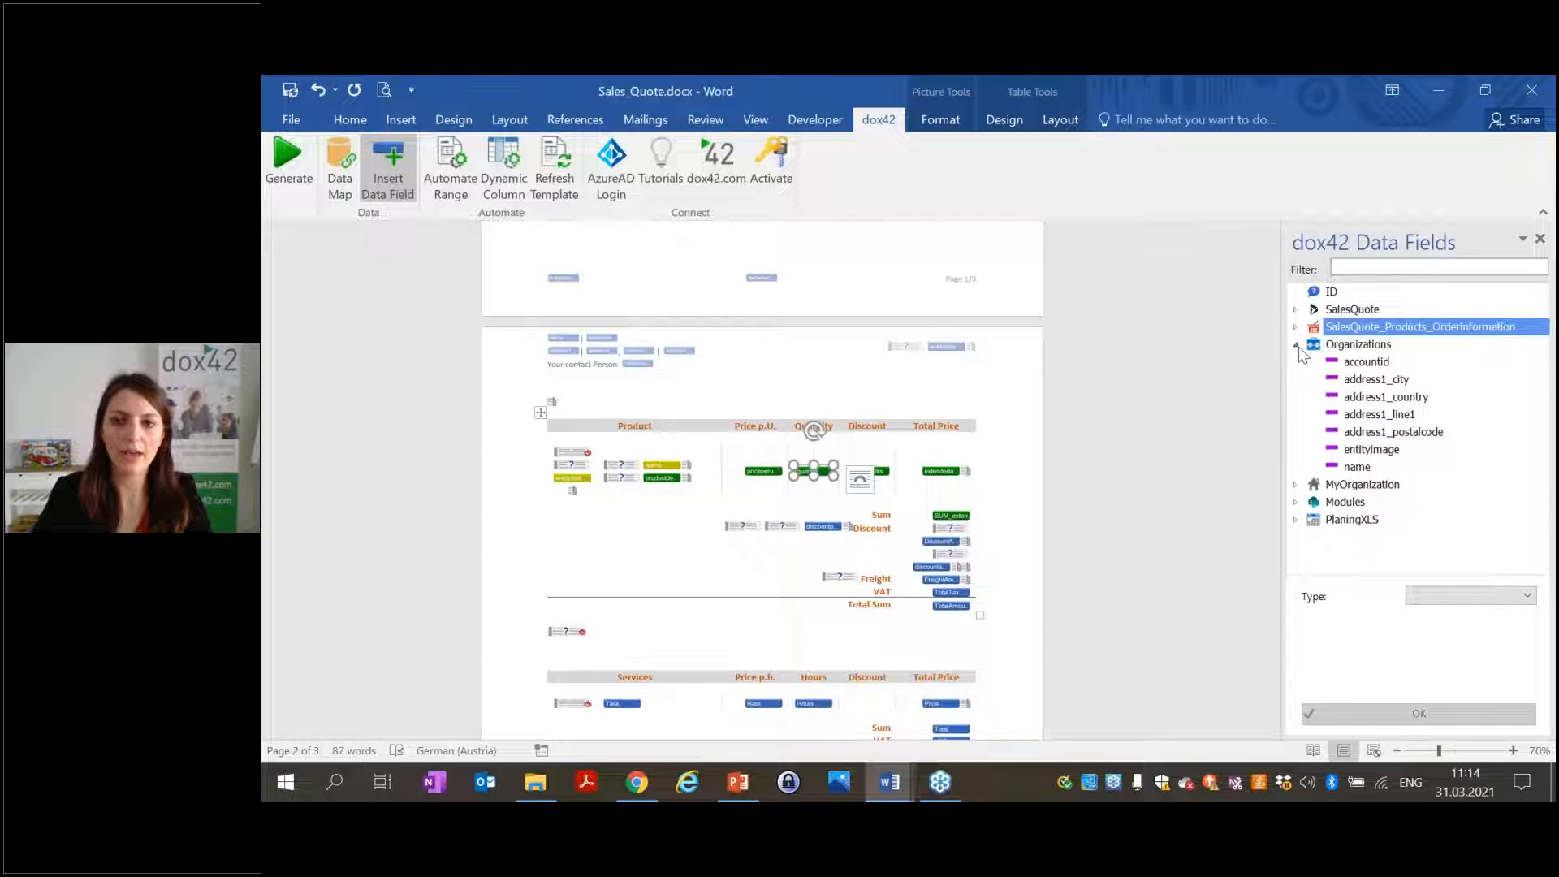
click(1297, 345)
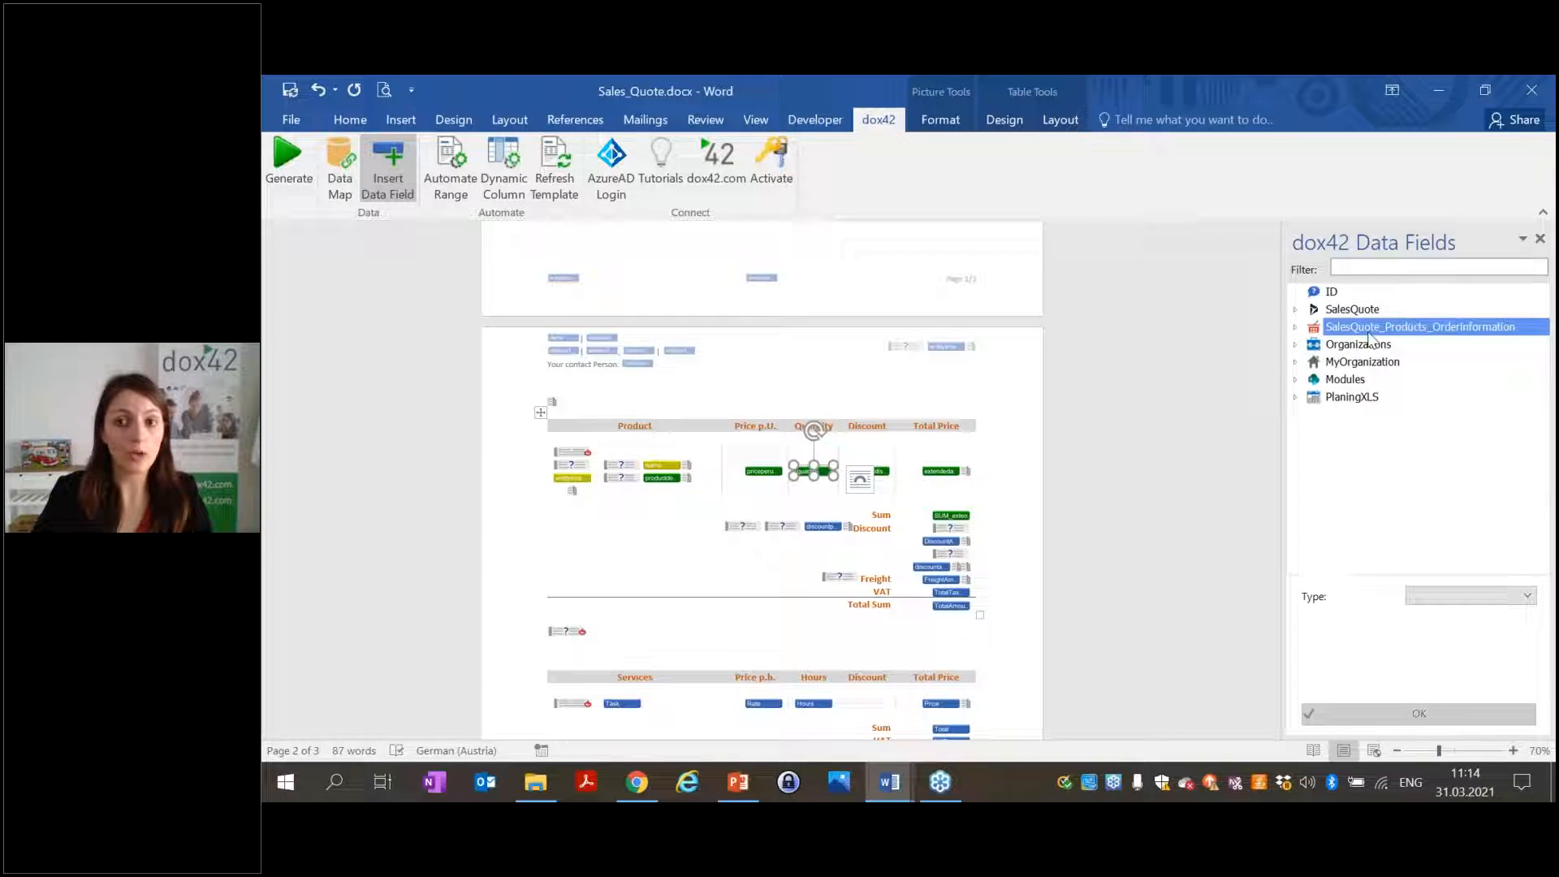
Review the sales quote's Data Map Designer, close it, and close Sales_Quote.docx.
click(345, 203)
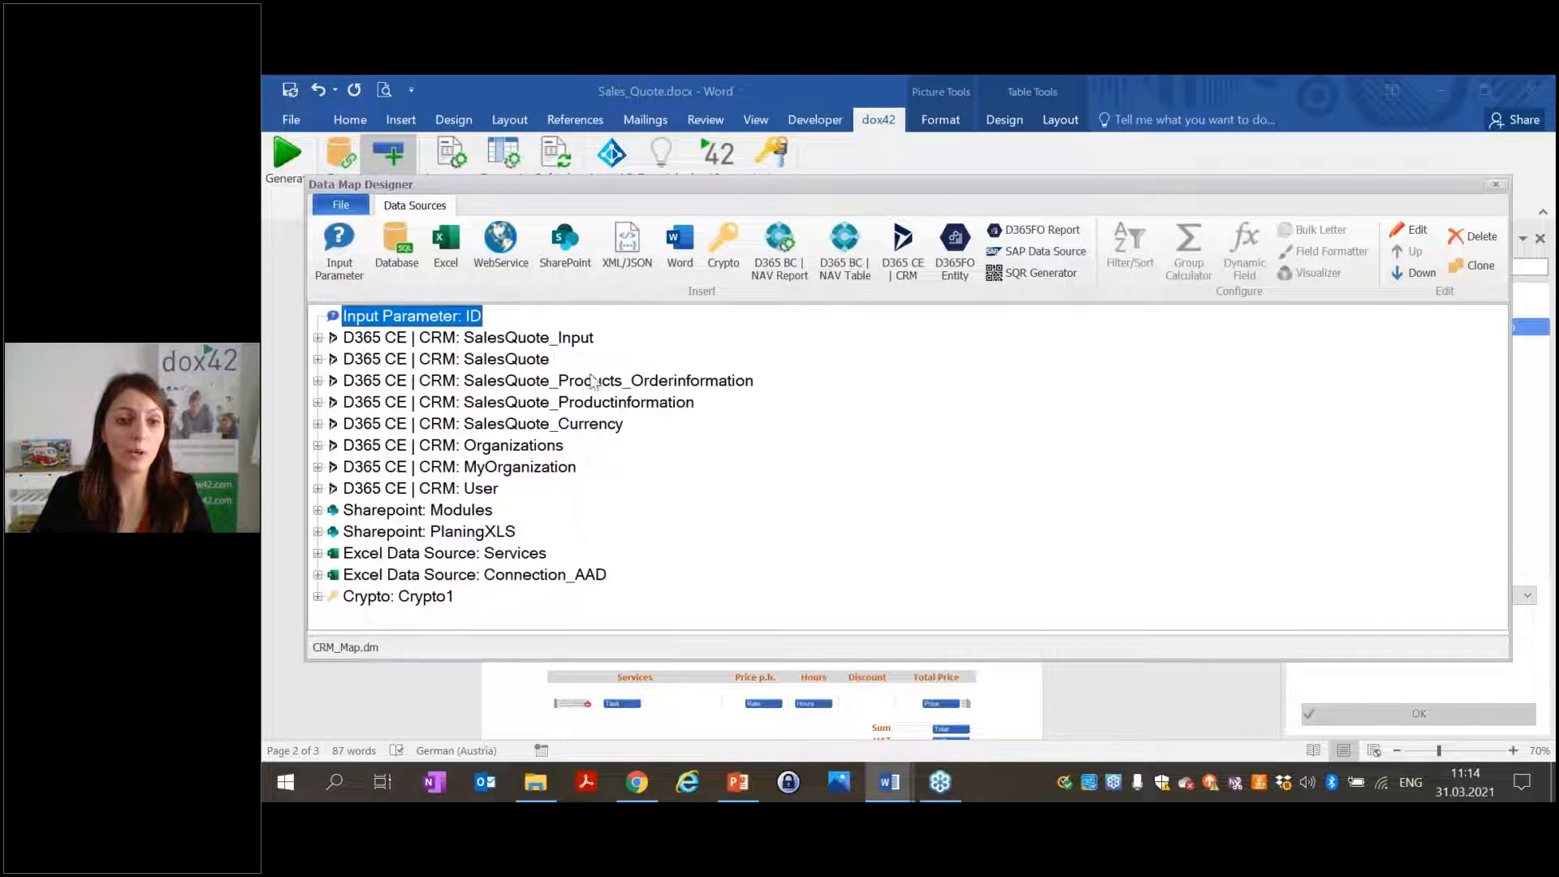
click(1496, 187)
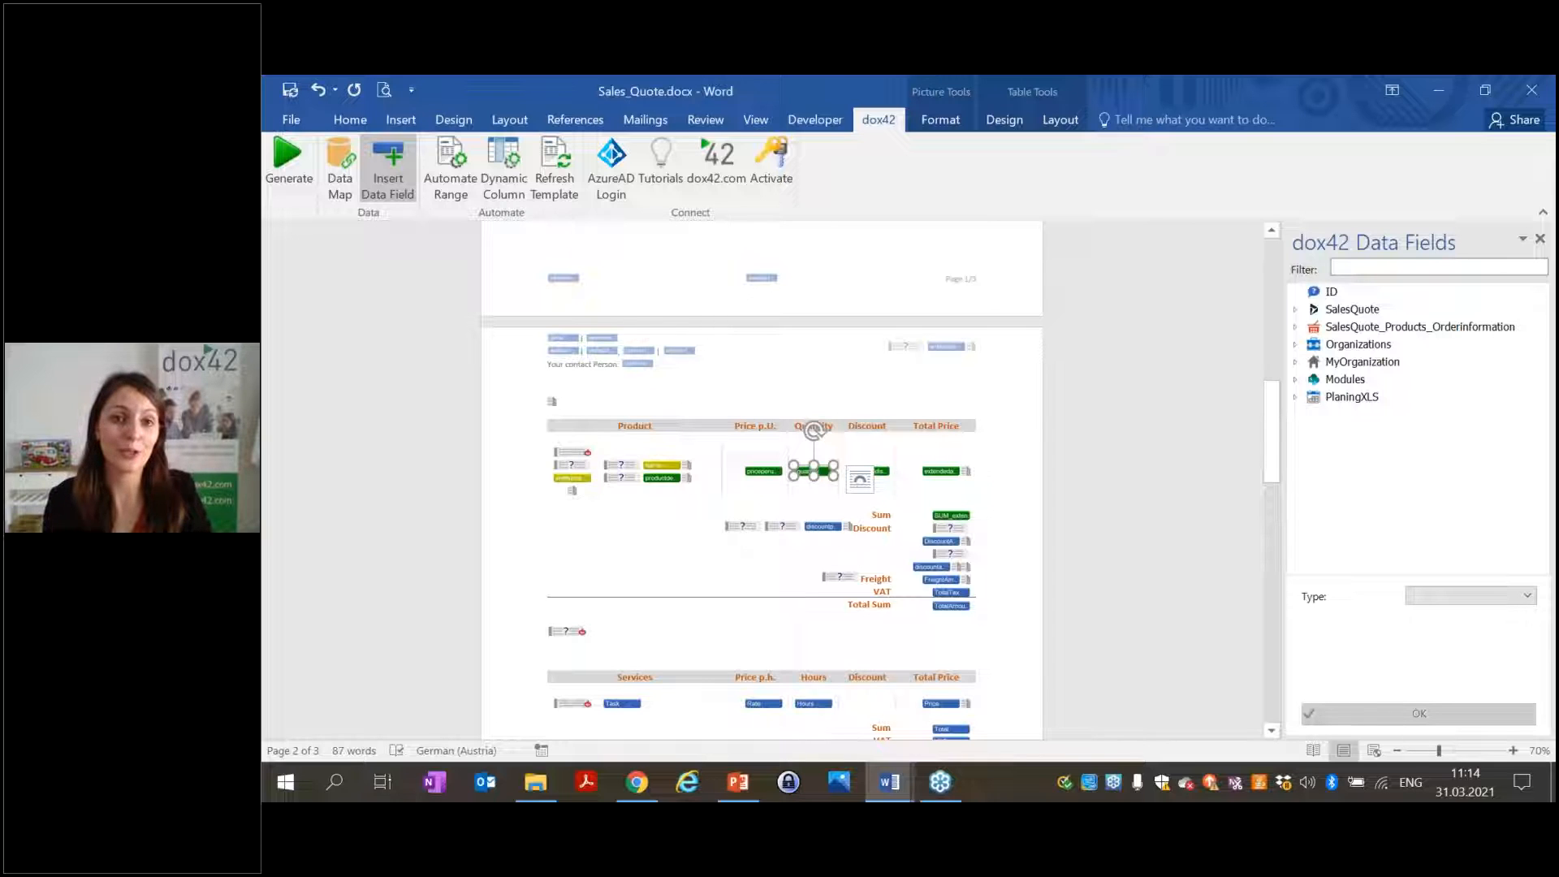
scroll(1082, 425, up, 8)
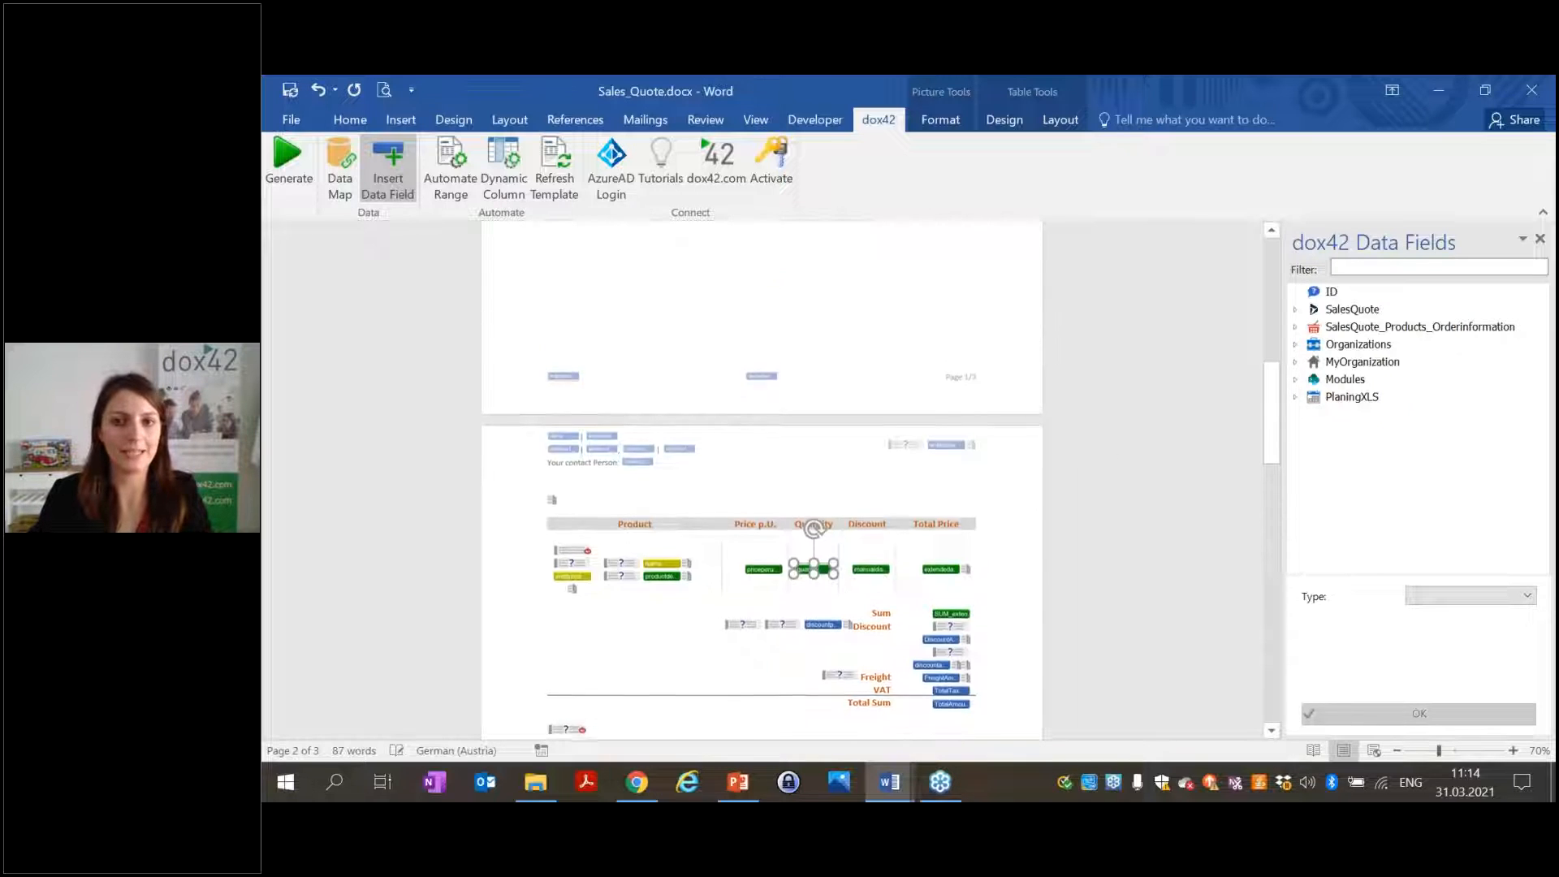
scroll(1106, 438, up, 5)
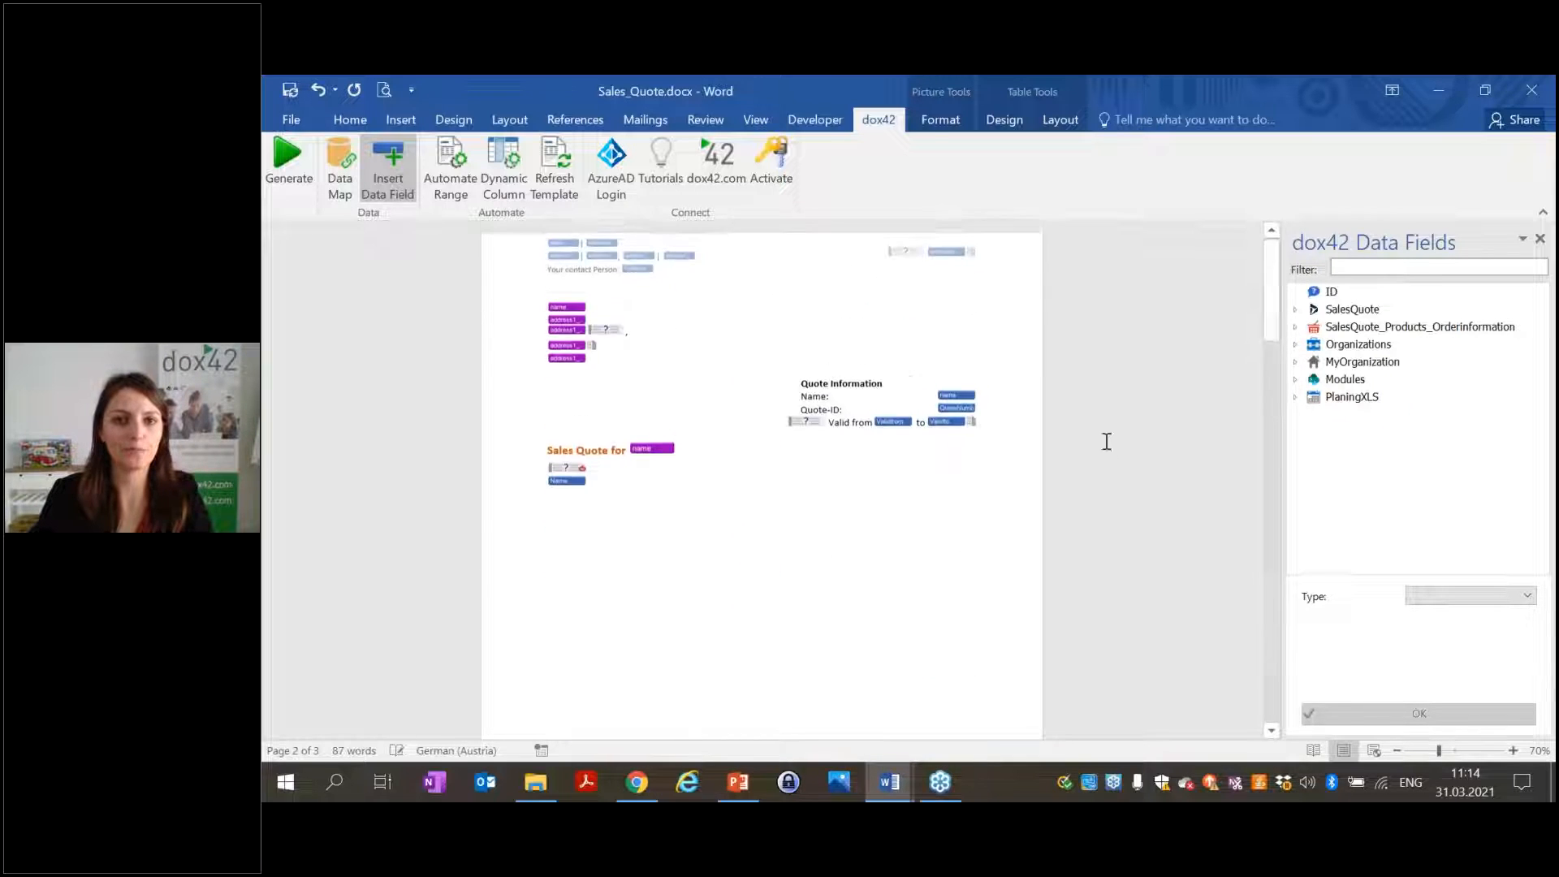
click(1530, 104)
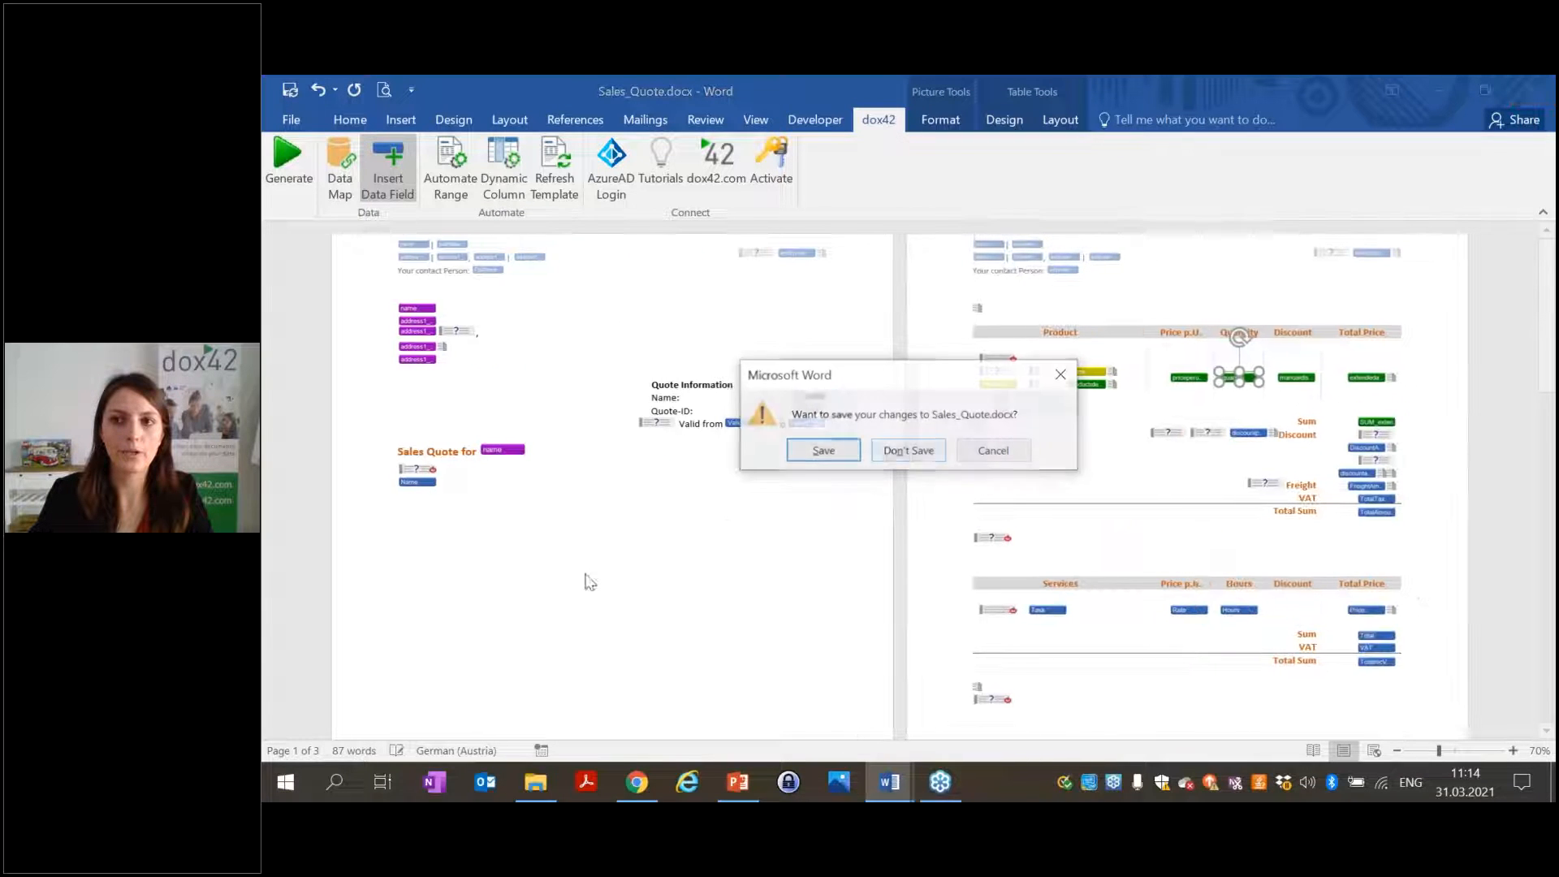
Discard the sales quote, zoom the contract template to 70%, and scroll to the Signature section.
click(909, 451)
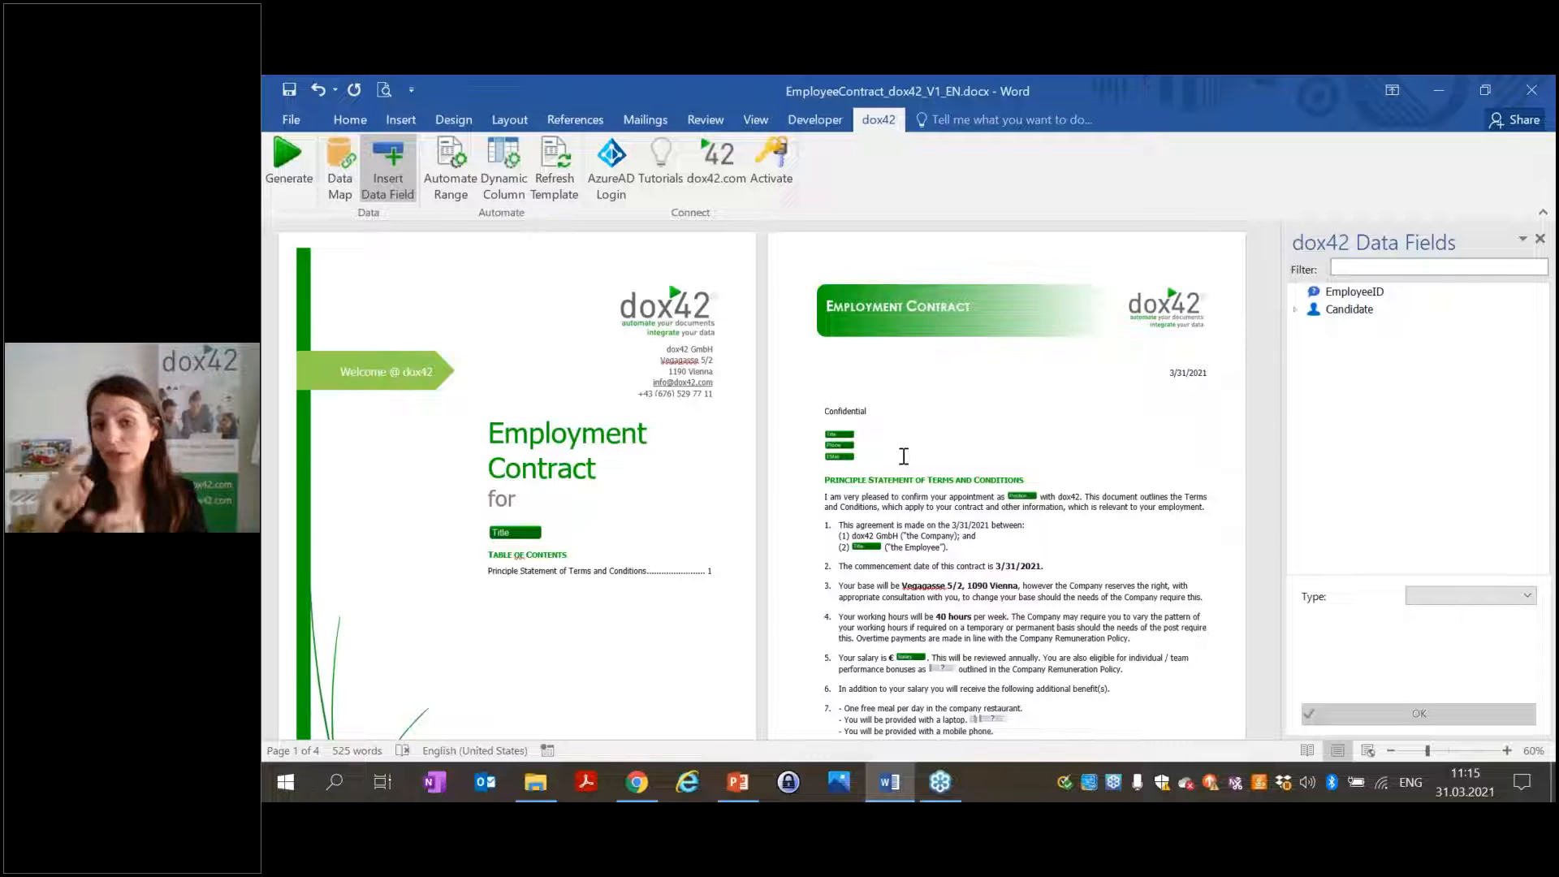
click(1507, 750)
click(1507, 751)
scroll(771, 520, down, 20)
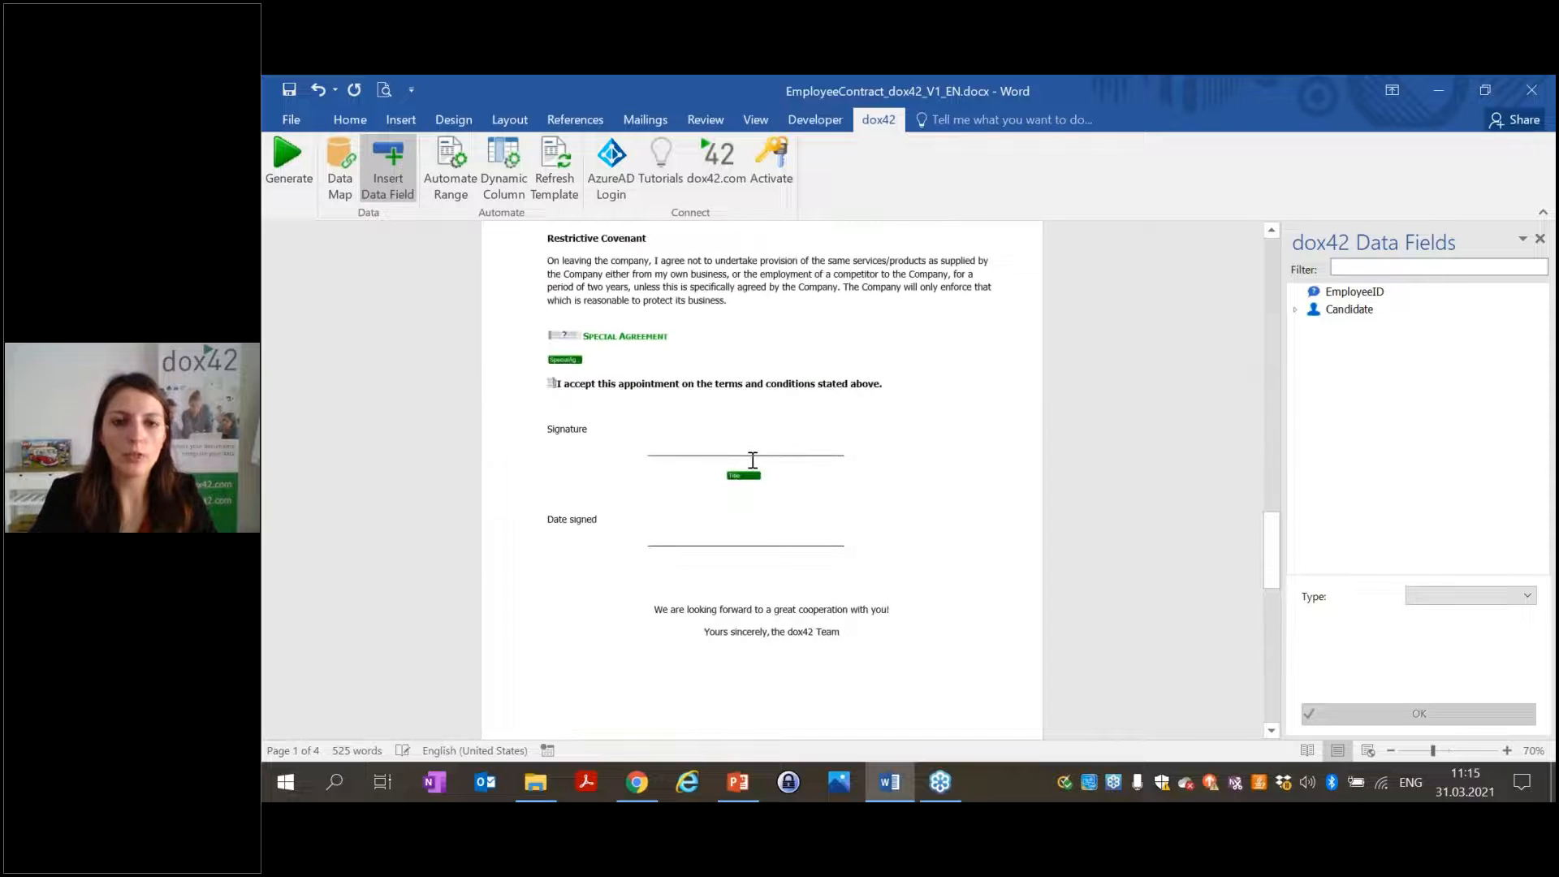
Insert another Candidate Title field next to the signature field.
click(743, 476)
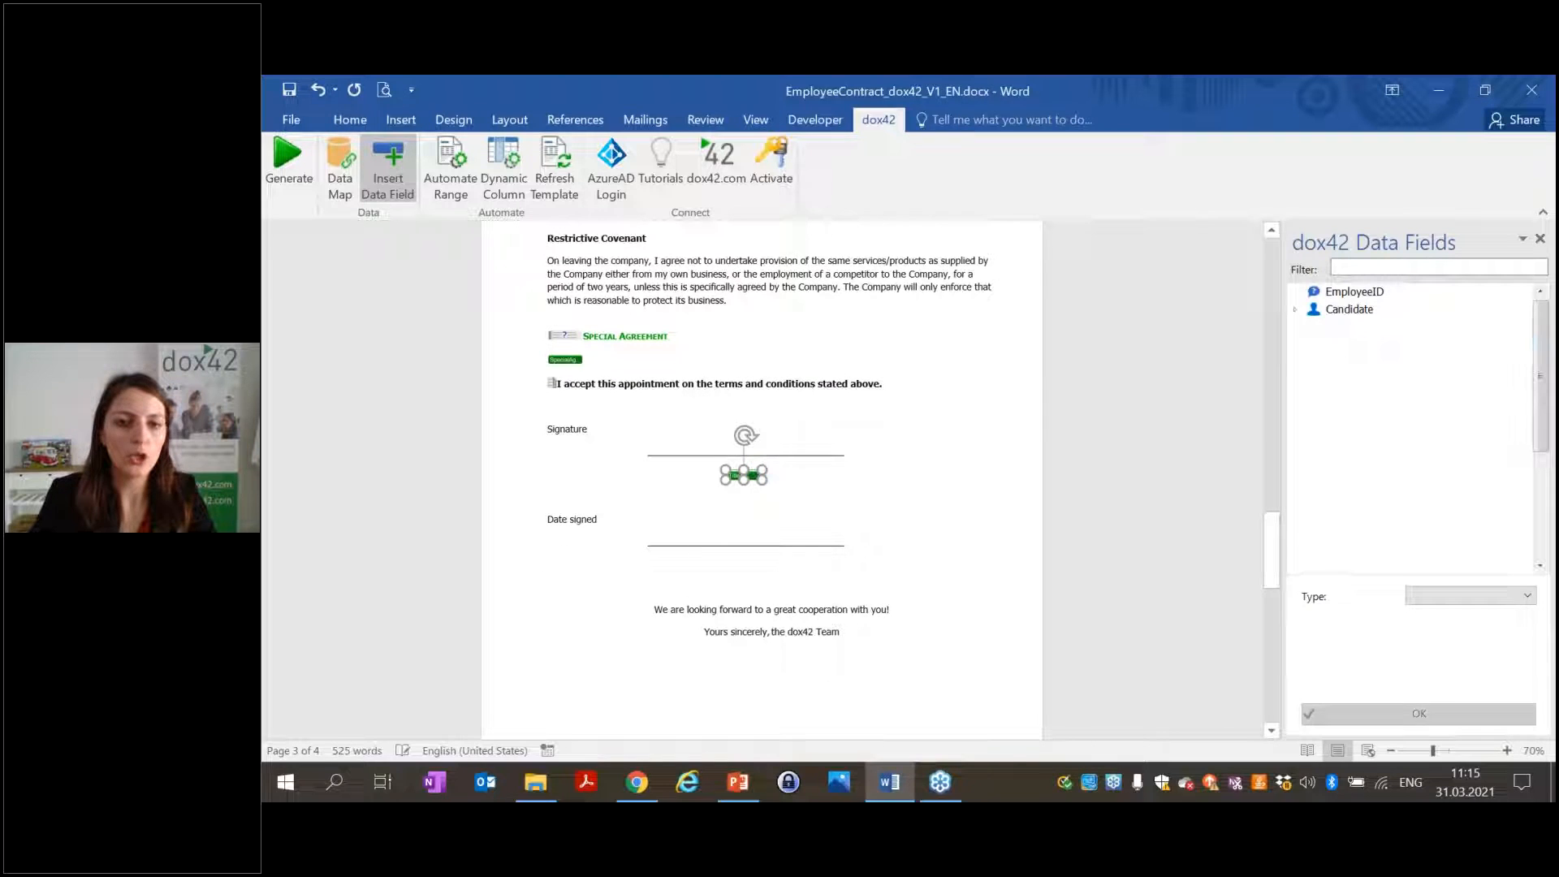
click(826, 480)
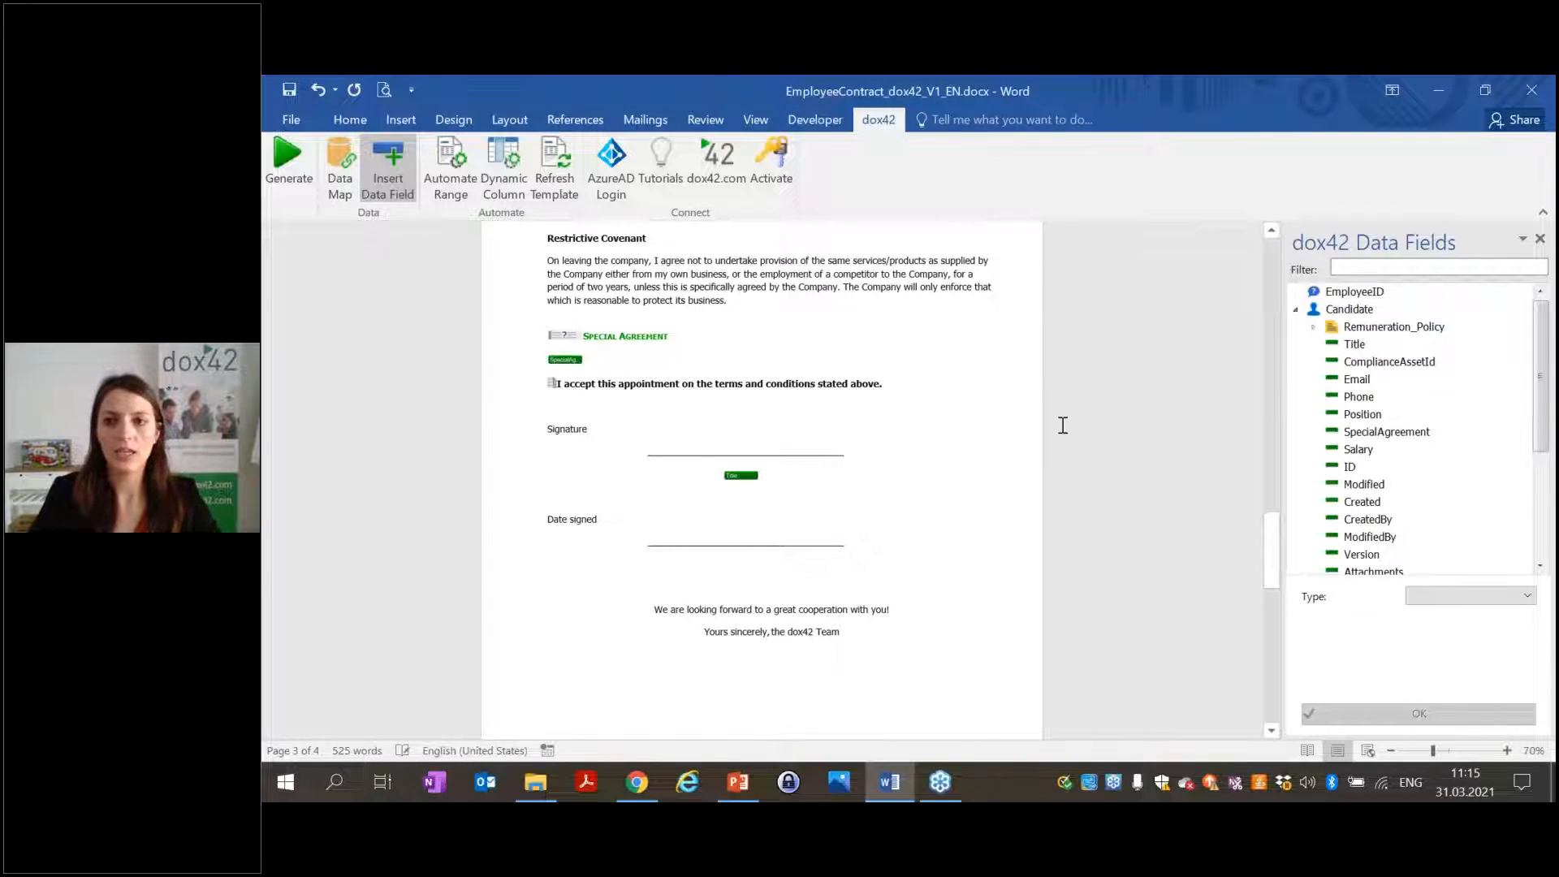
click(1355, 344)
double_click(1354, 344)
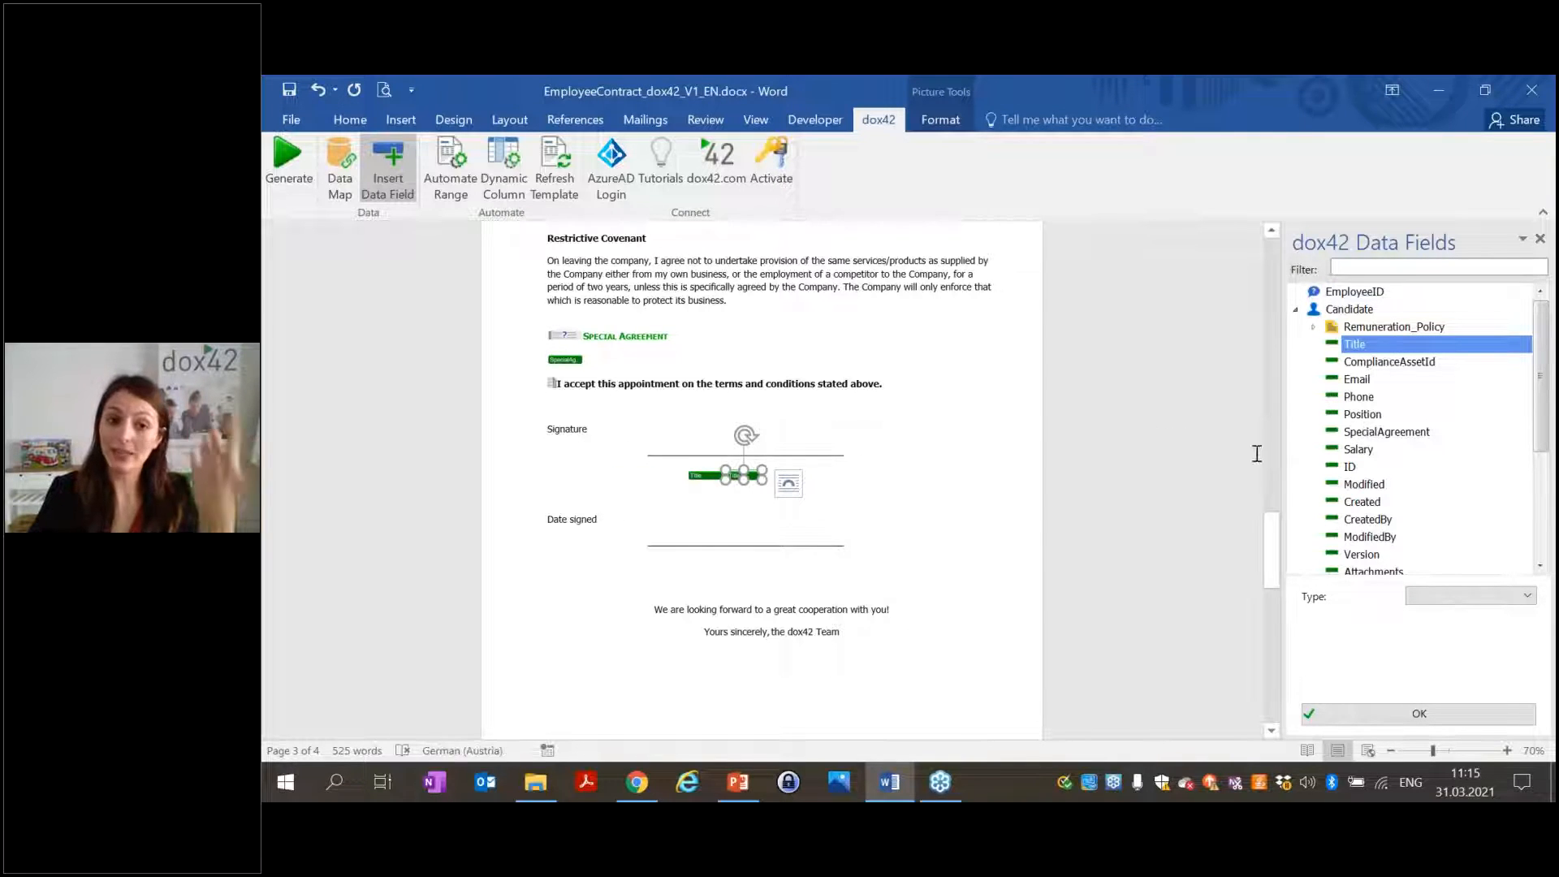
Set the new Title field's type to Bookmark and start generating the contract.
click(1461, 595)
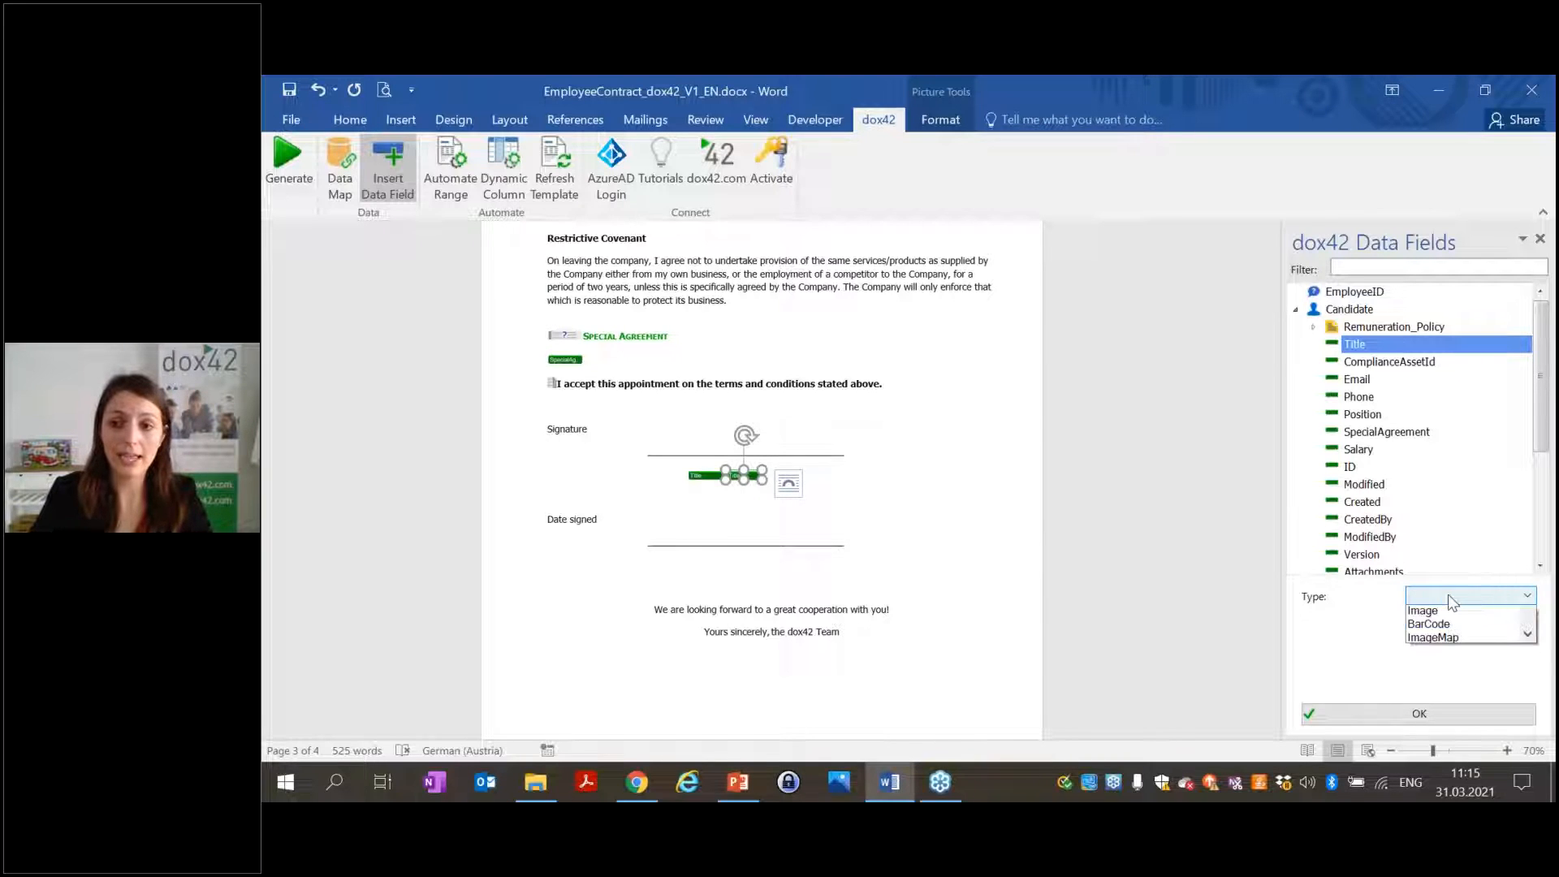
scroll(1526, 674, down, 2)
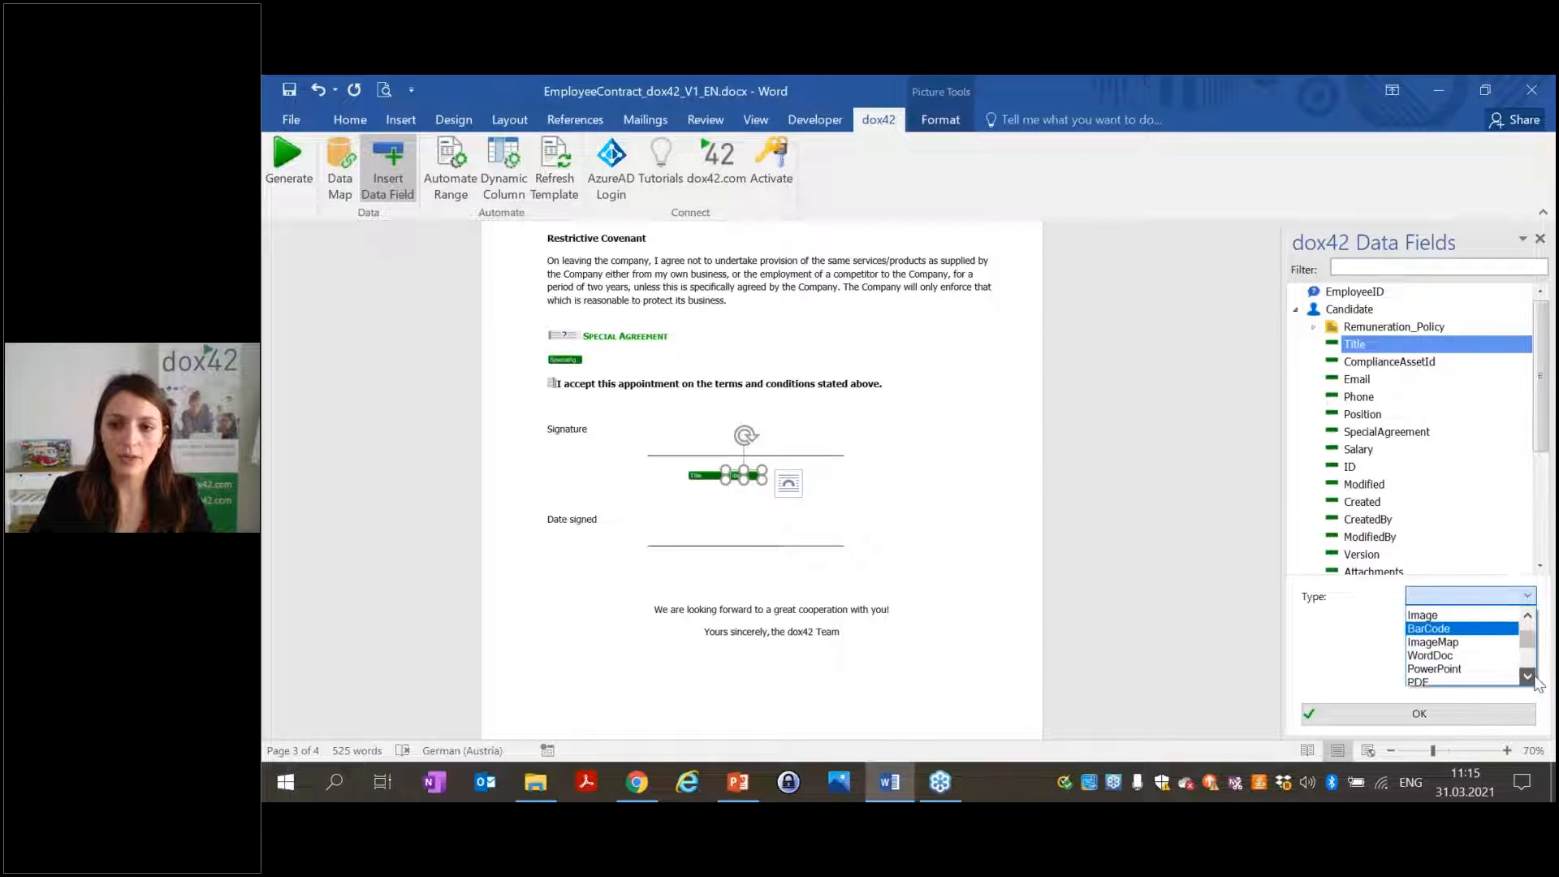
scroll(1526, 677, down, 3)
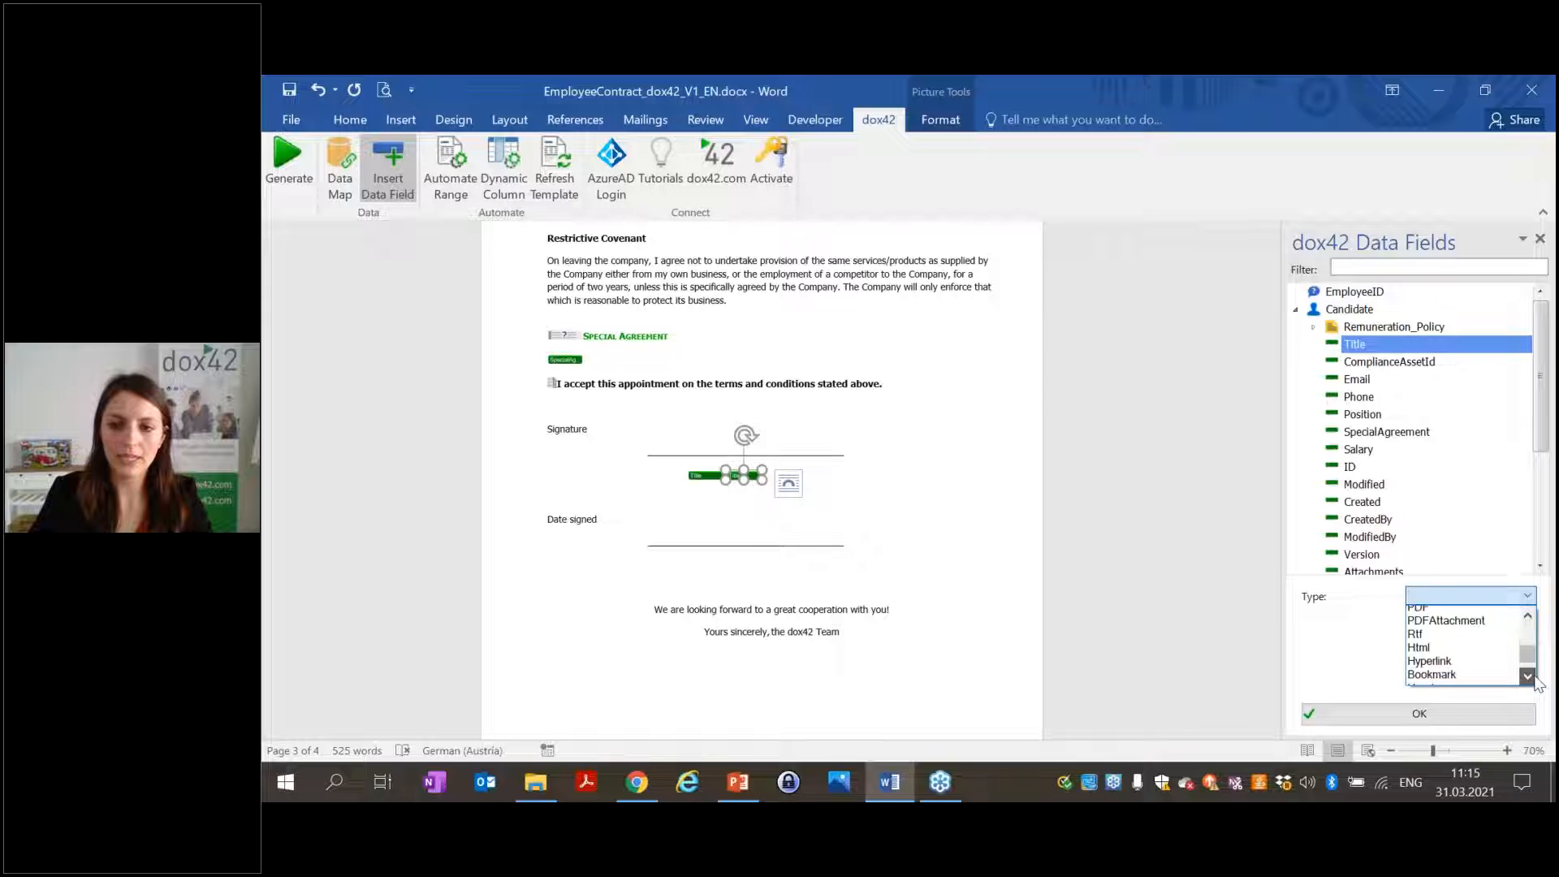
click(1461, 665)
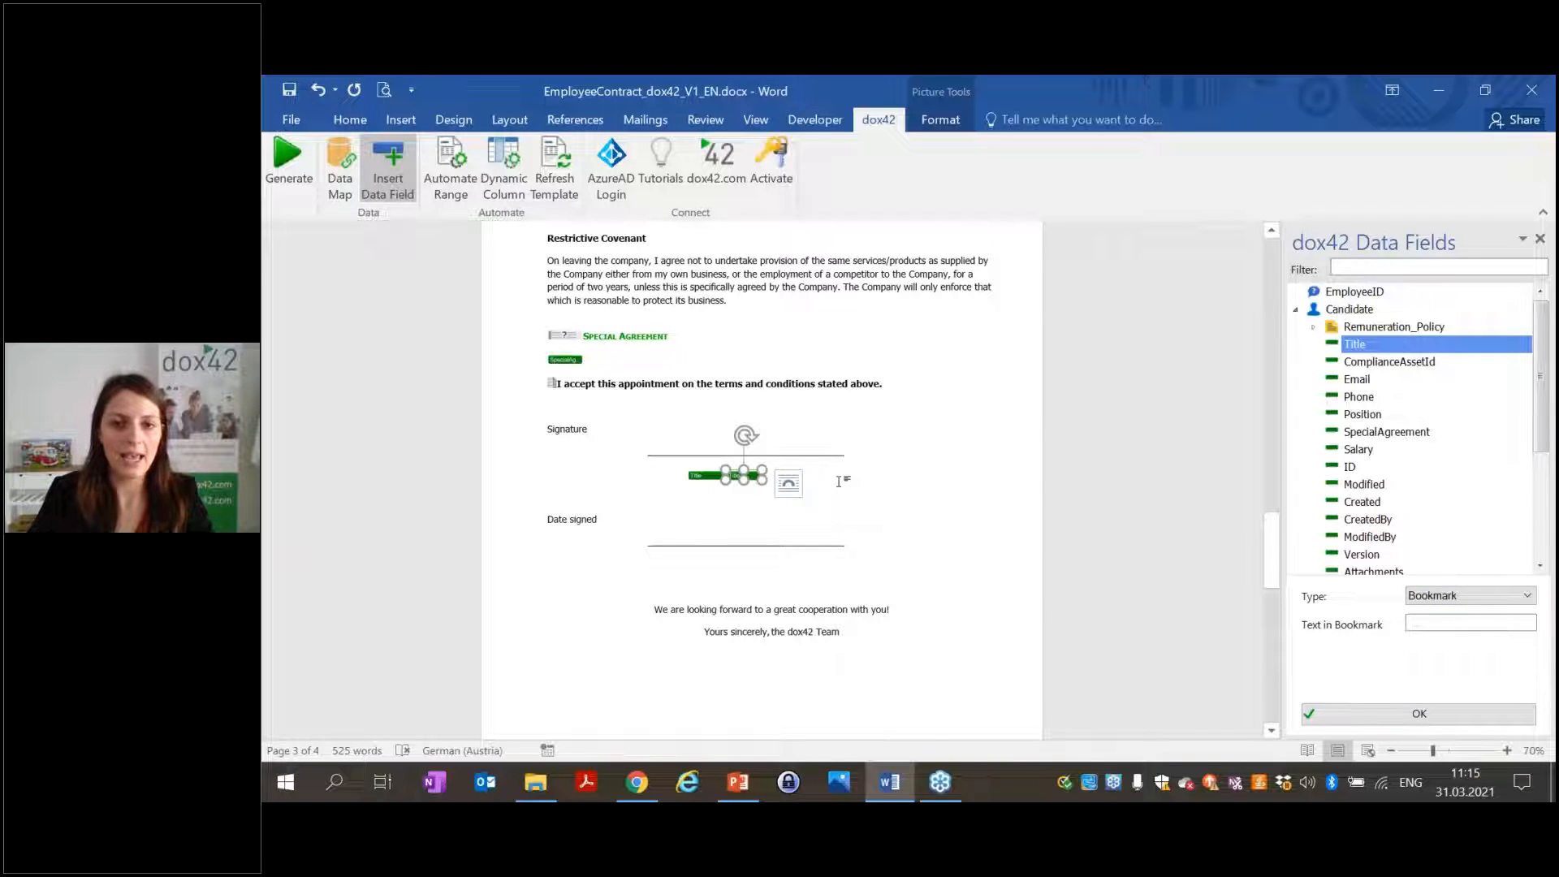
click(281, 167)
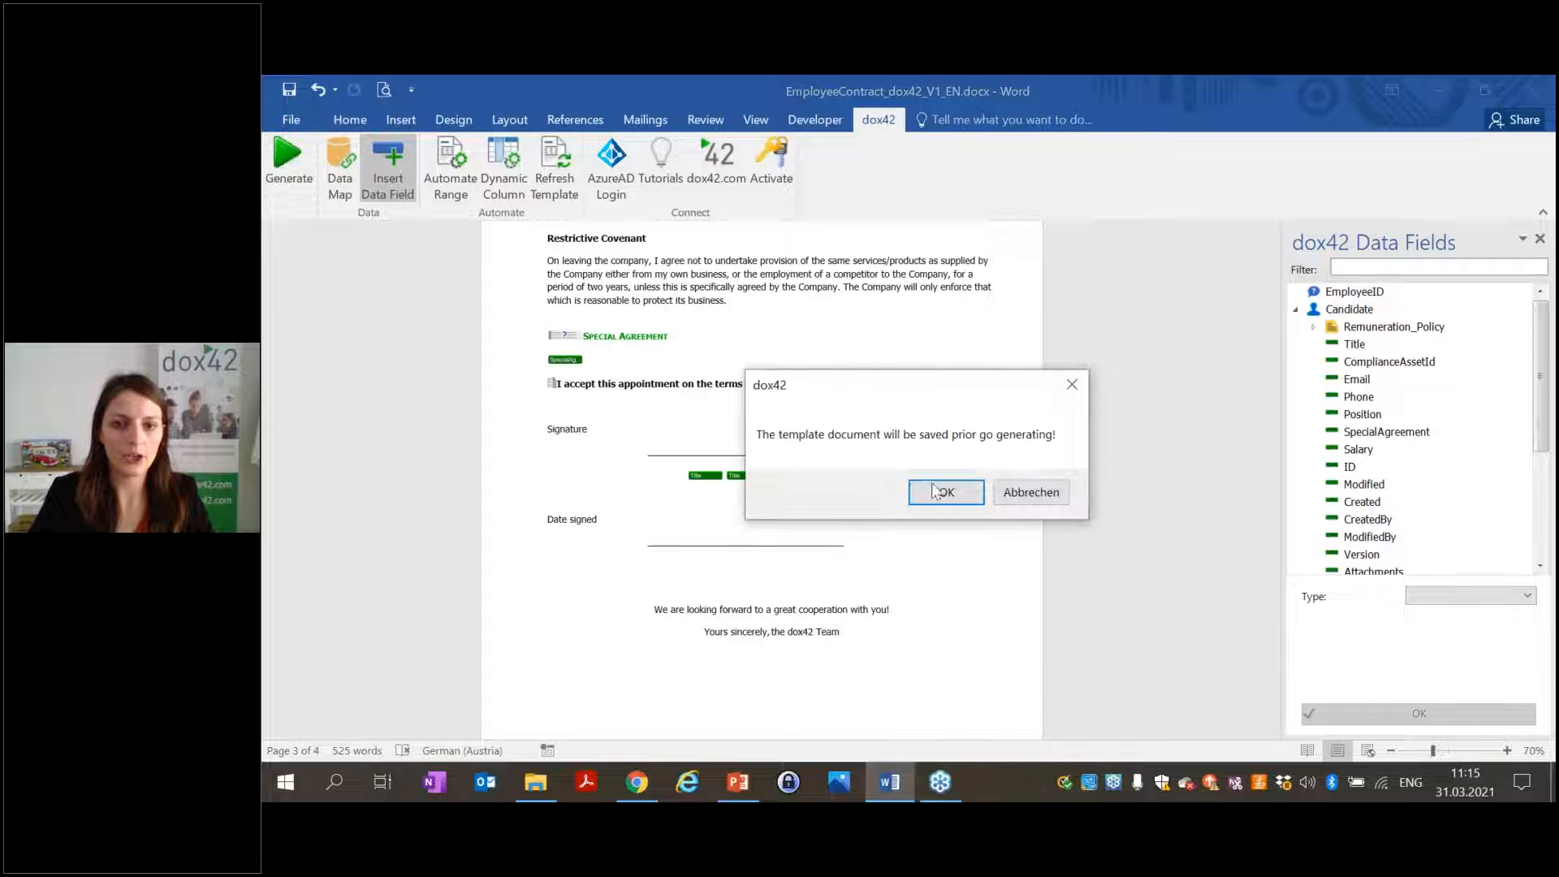
Generate the contract for the entered EmployeeID and jump to its employee-name bookmark.
click(934, 491)
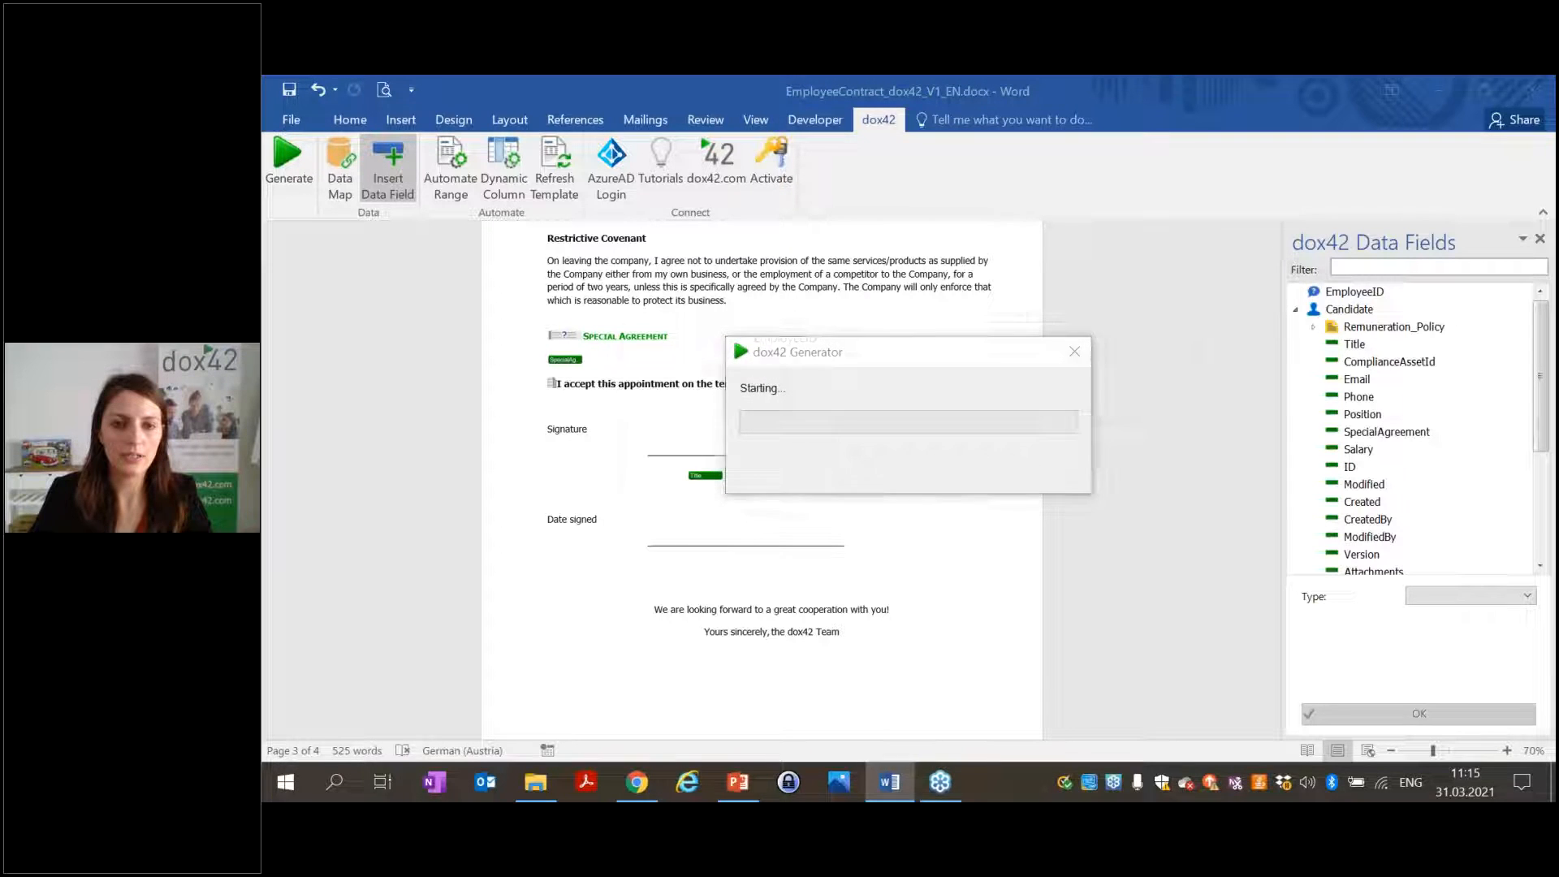
click(979, 482)
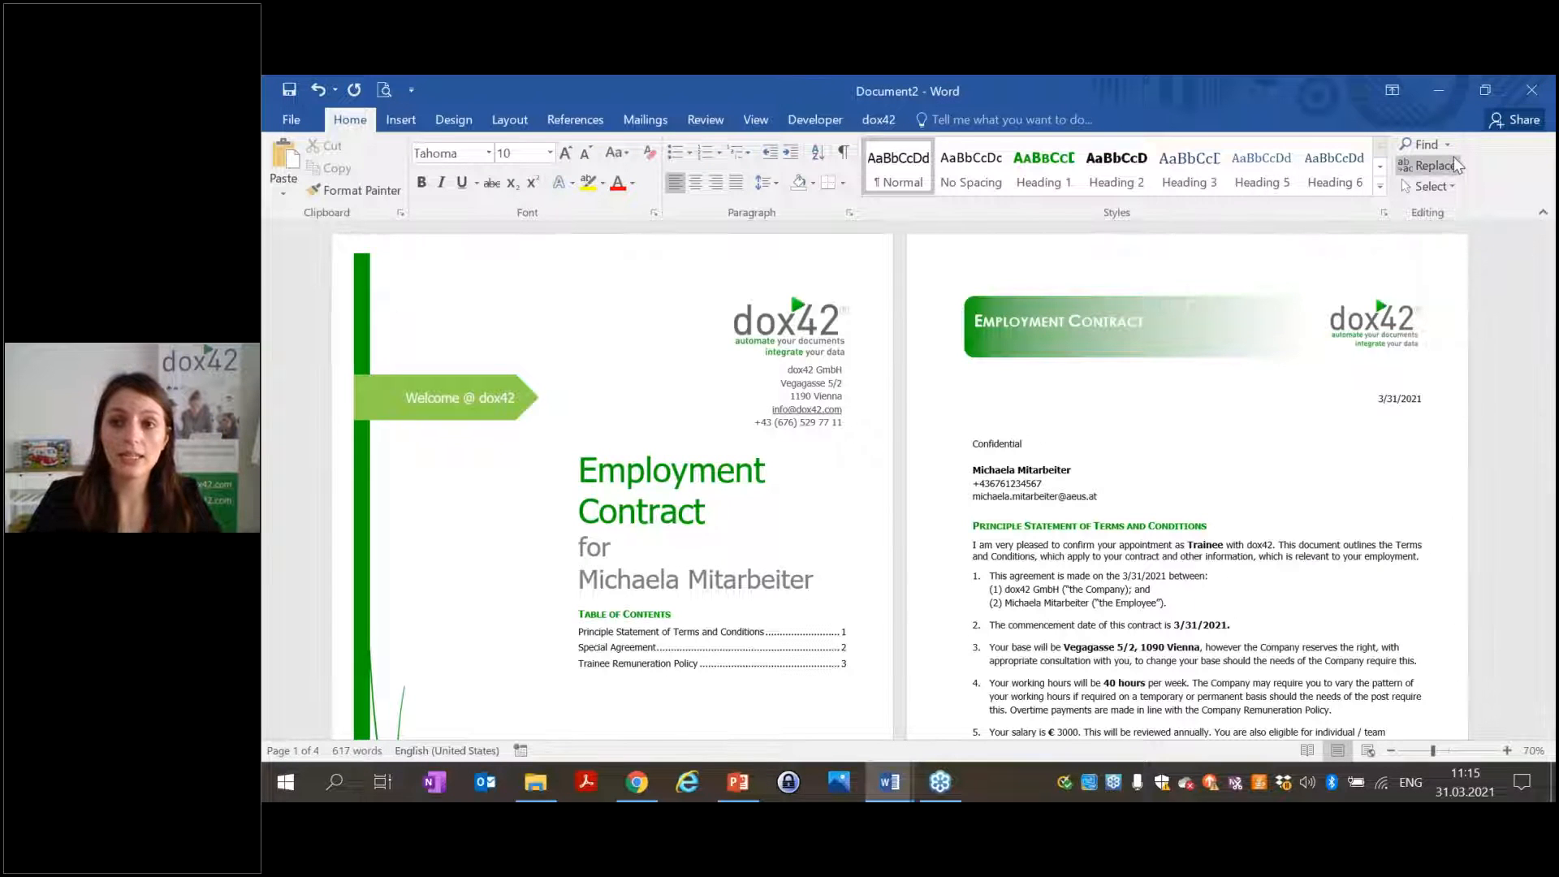
click(1435, 164)
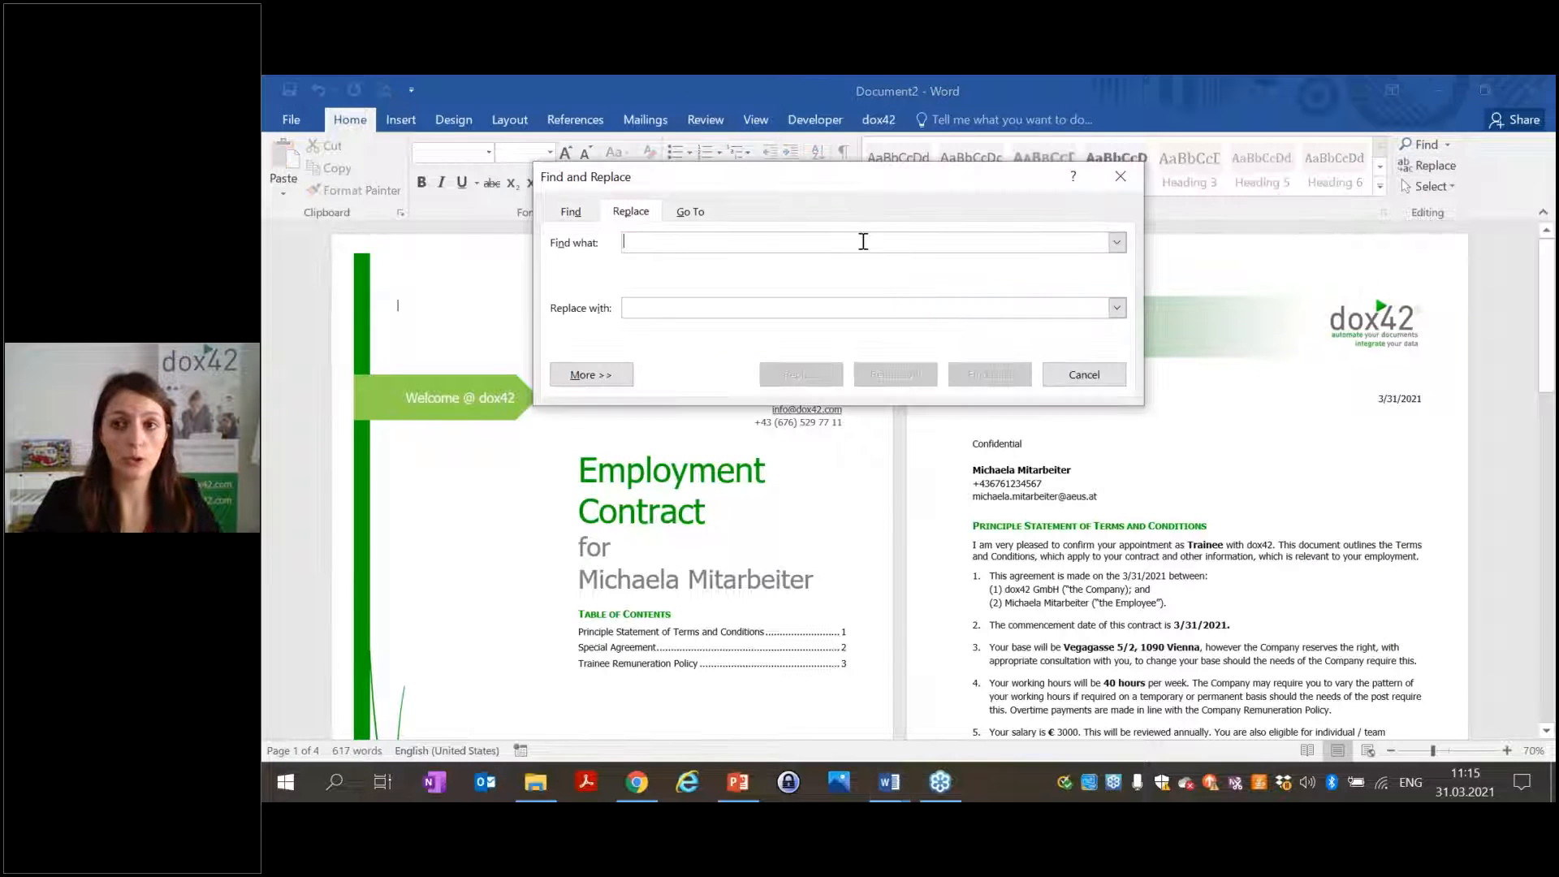
click(692, 213)
click(587, 302)
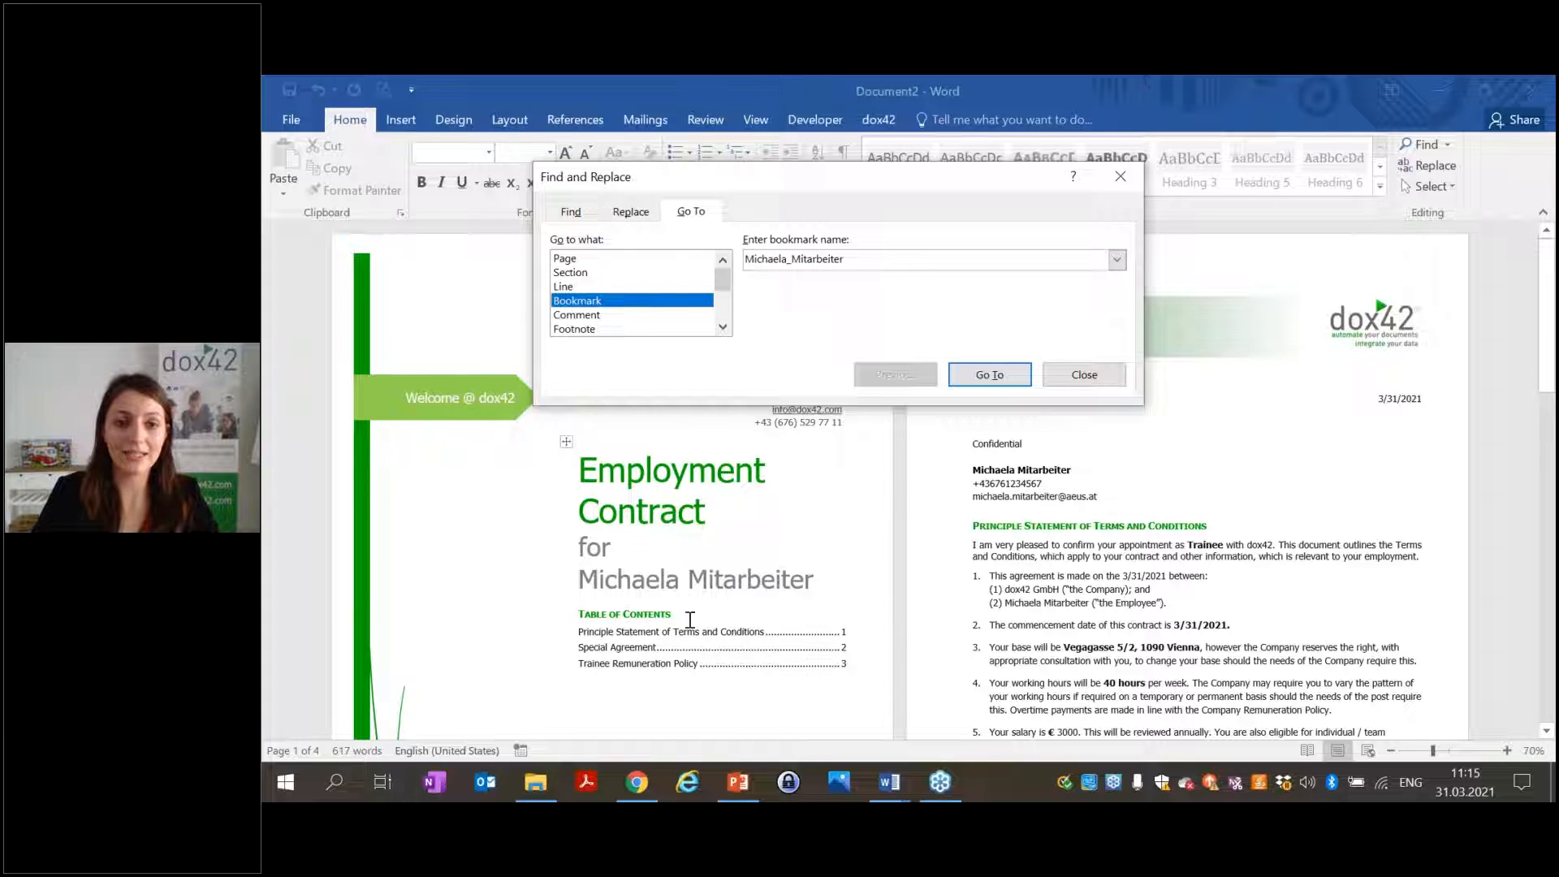
click(997, 382)
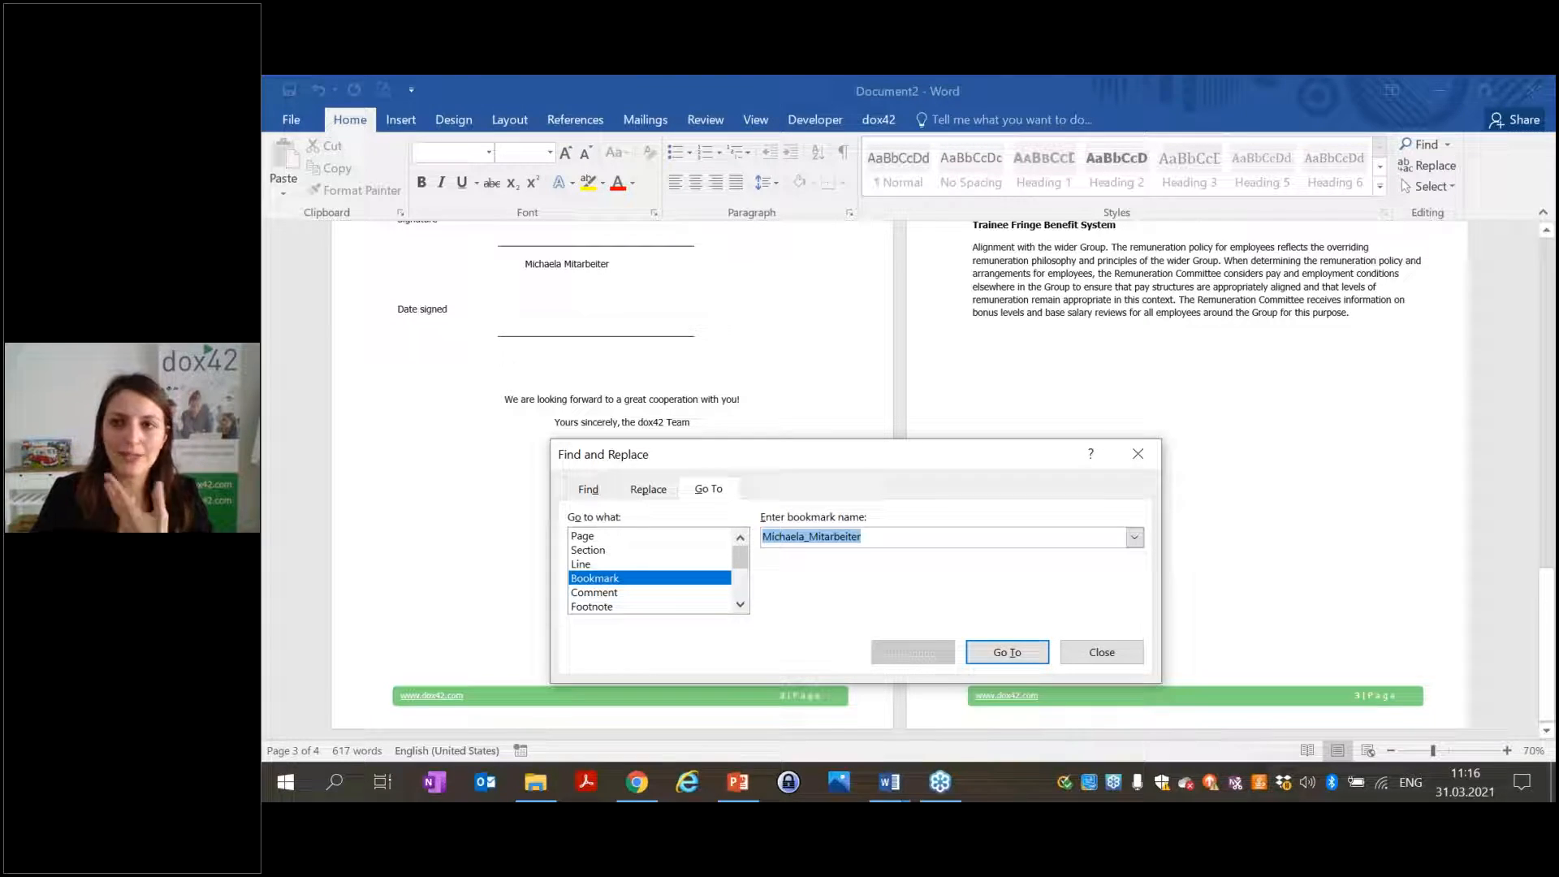
Close the Go To dialog and the generated contract without saving.
click(1137, 454)
click(1533, 90)
click(908, 469)
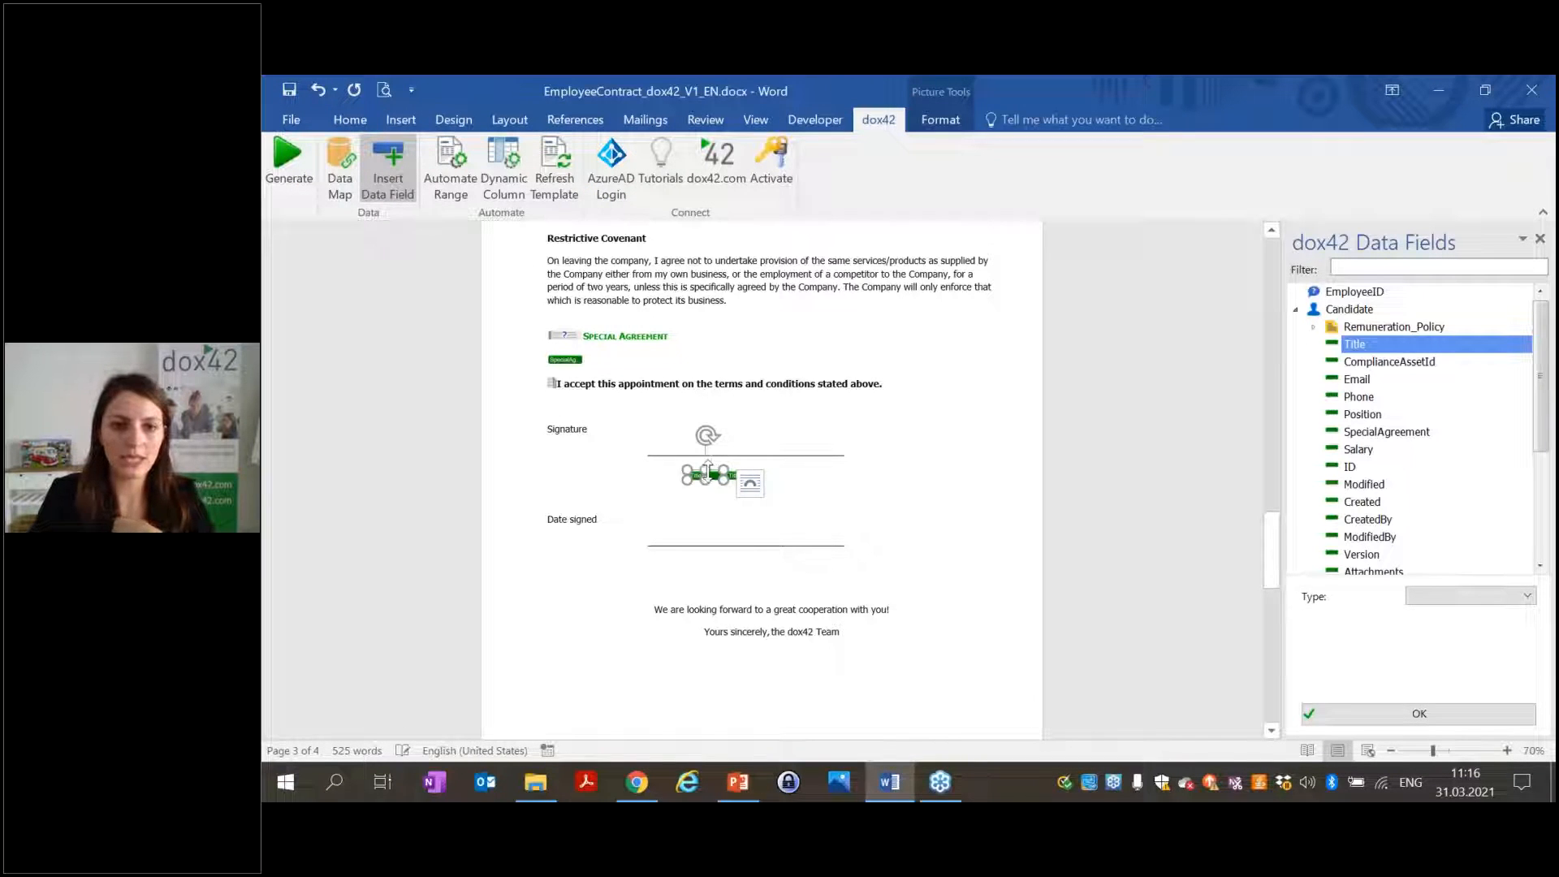
Give the signature Title field Bookmark text <%Candidate Title%> and apply the settings.
click(739, 485)
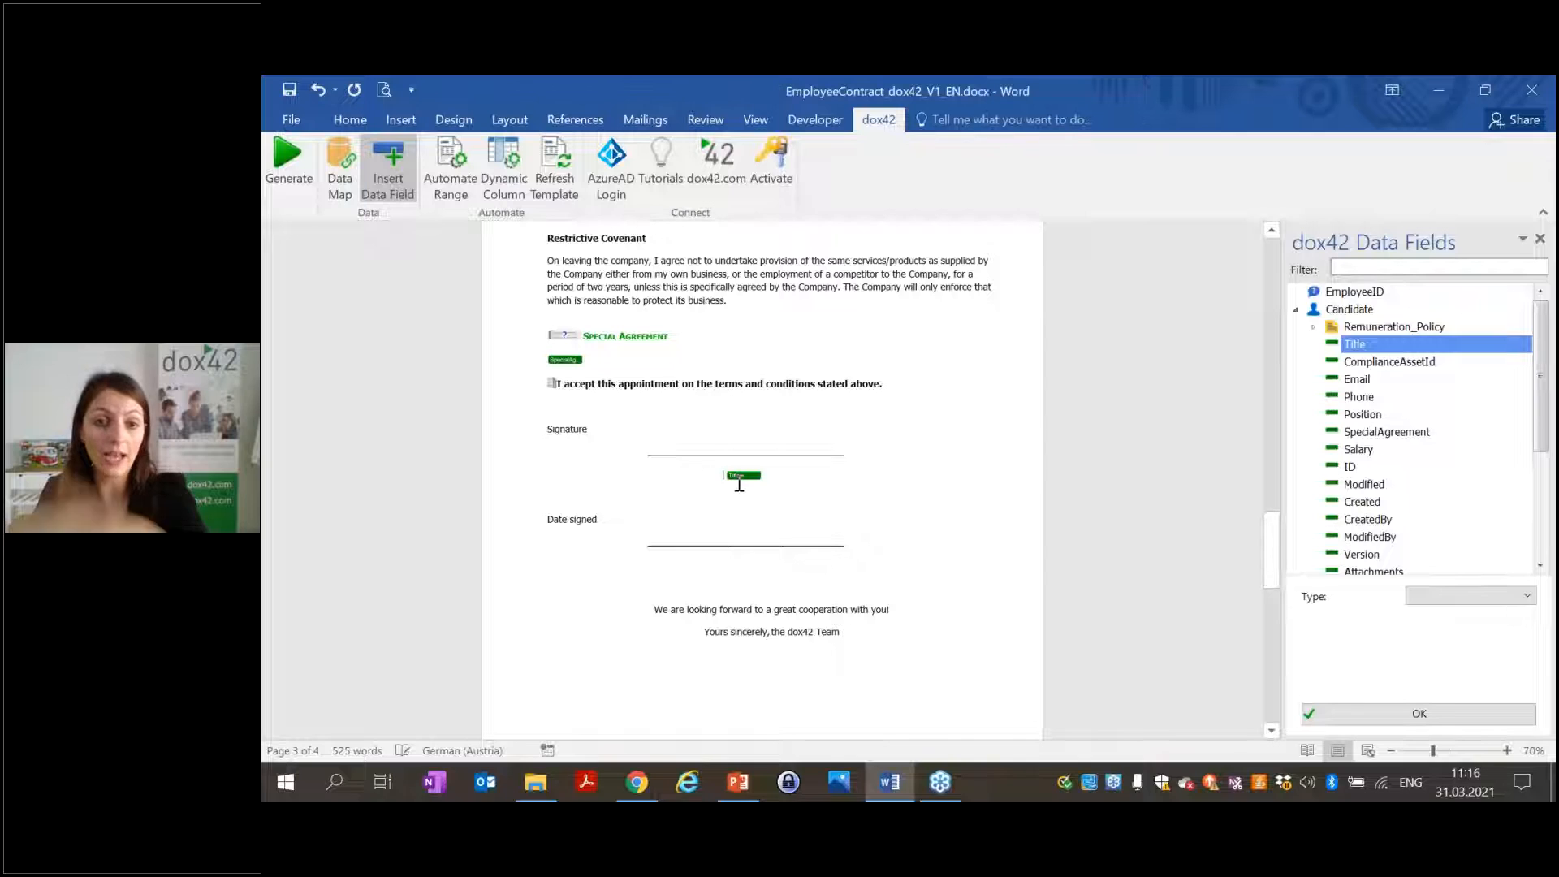
click(743, 475)
click(829, 473)
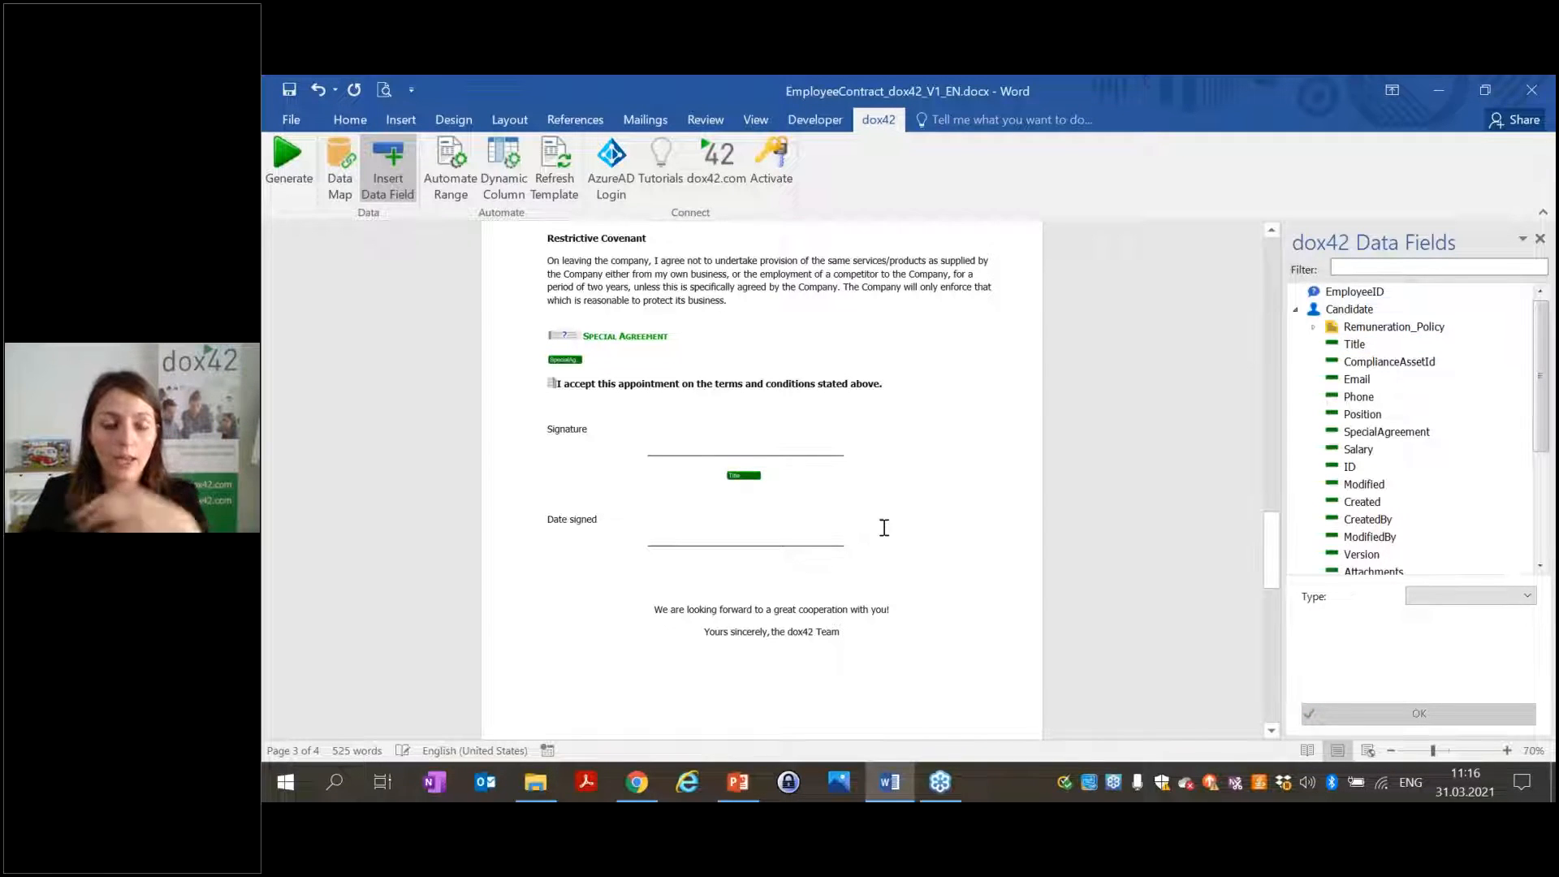
click(737, 477)
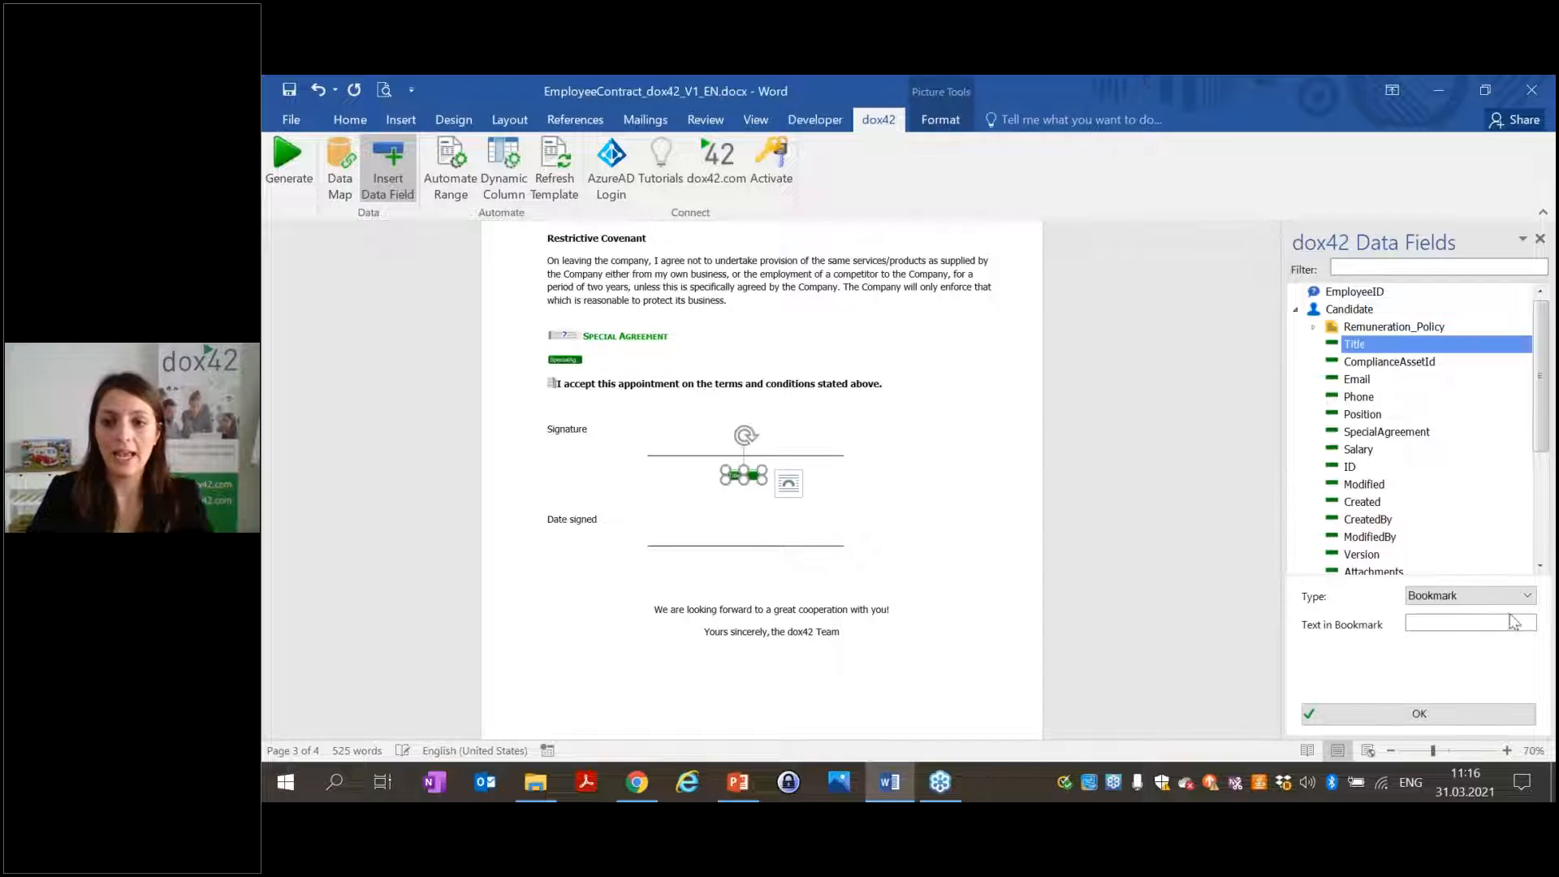
text(<%Candidate.Title%>)
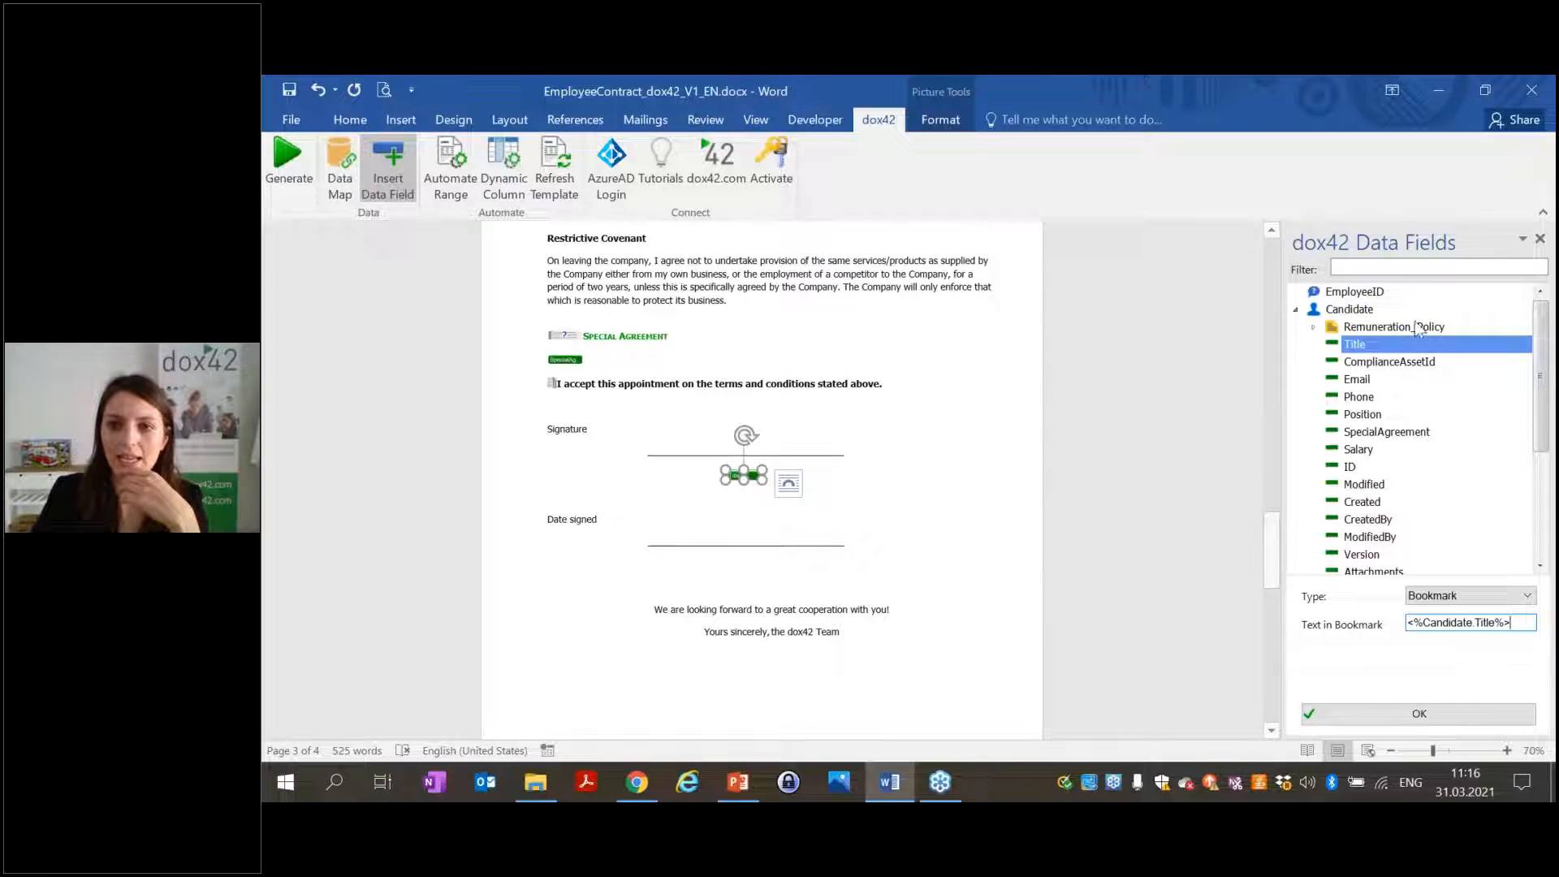
click(1417, 711)
Generate the contract again and jump to its employee-name bookmark.
click(288, 161)
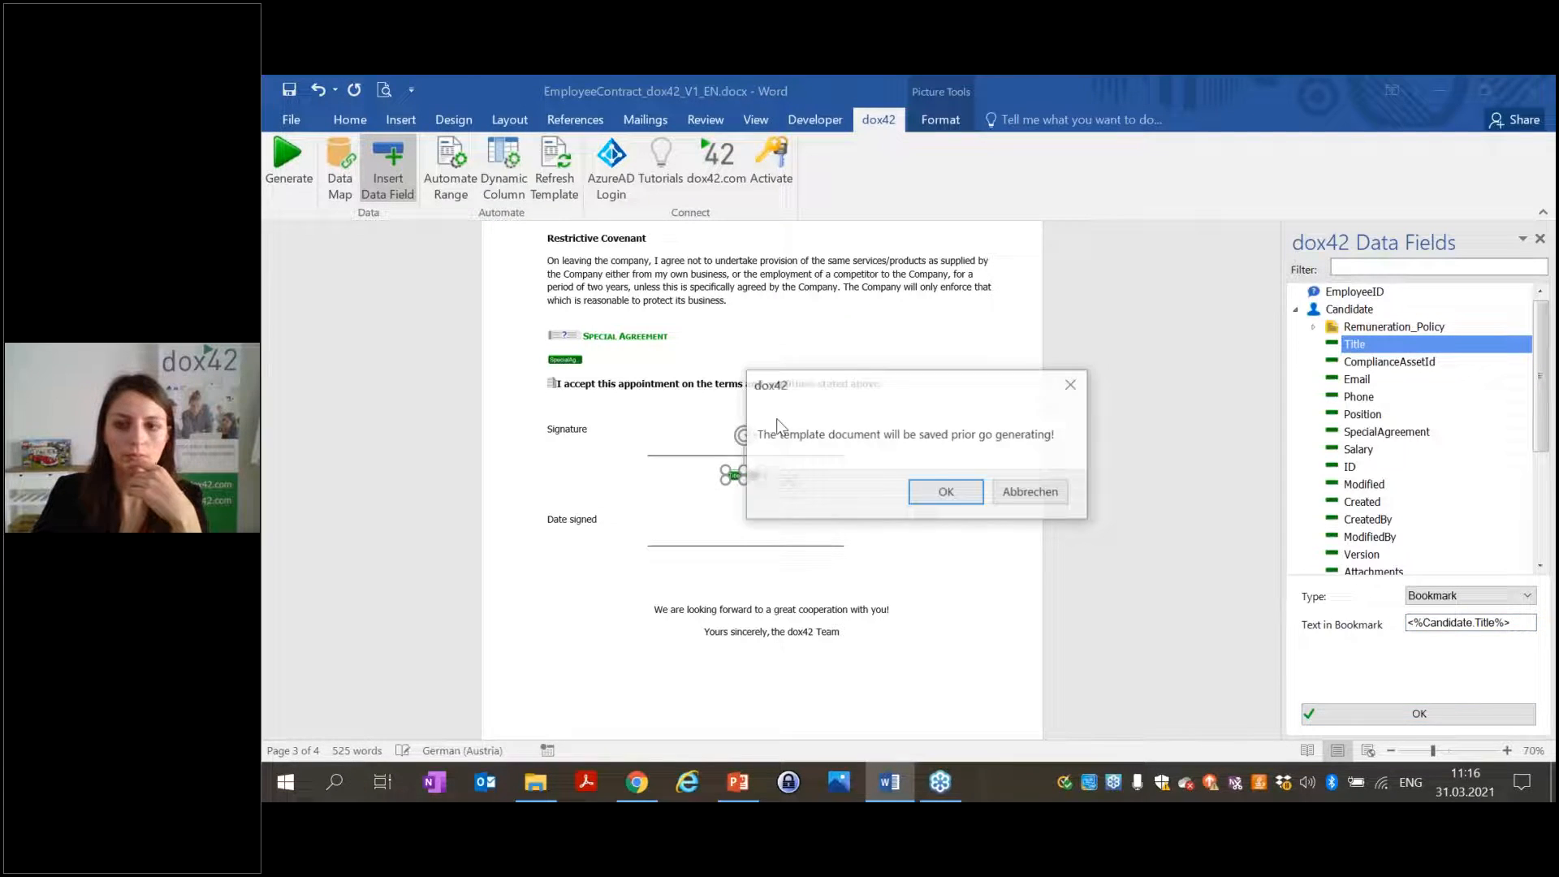
click(949, 494)
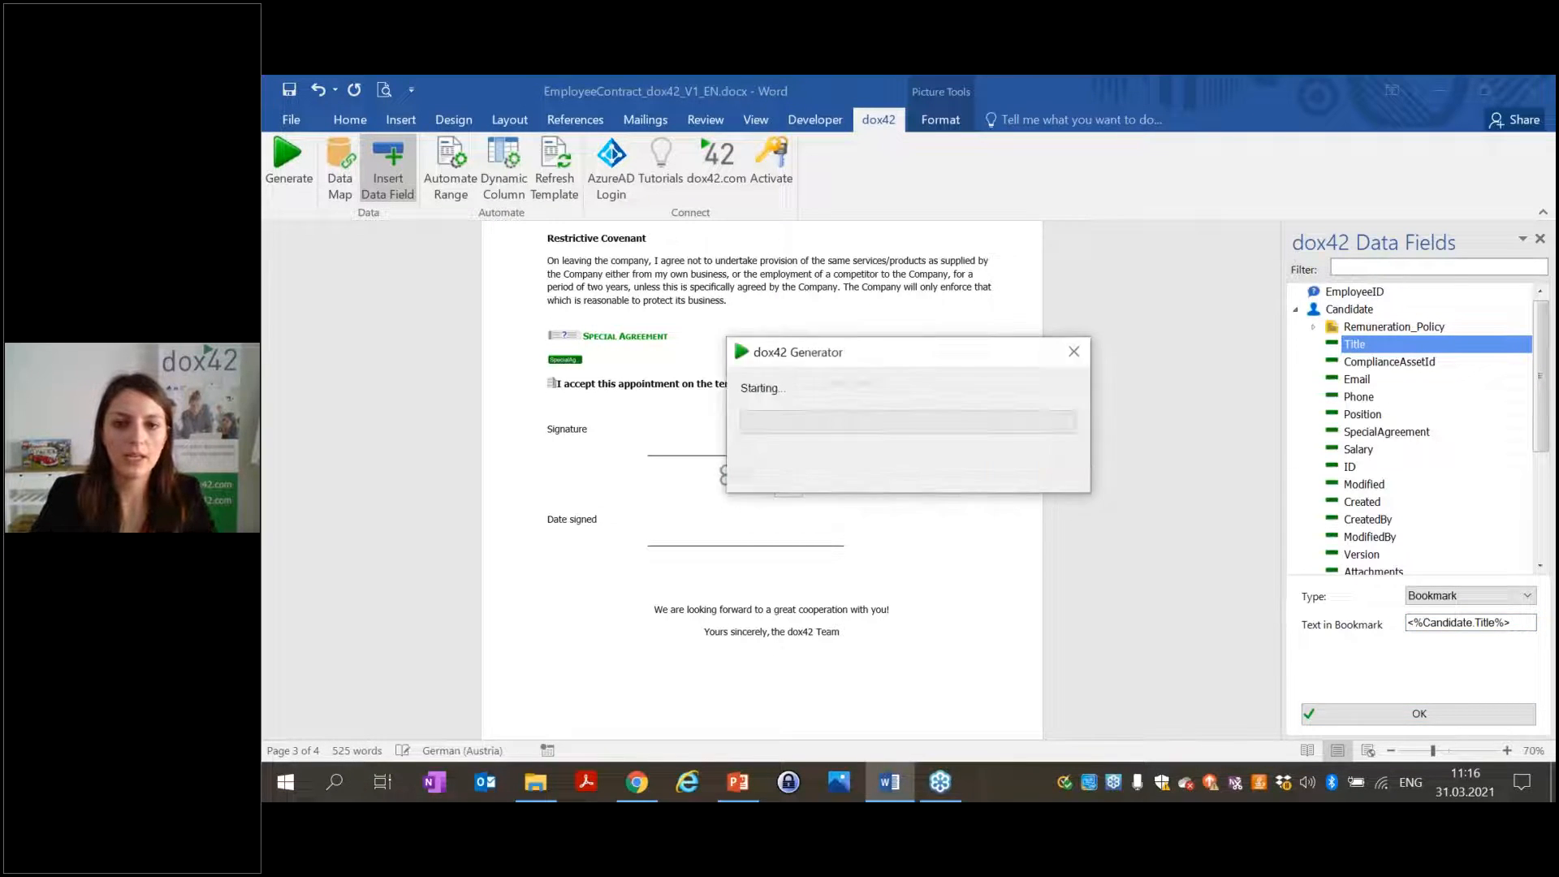
click(943, 486)
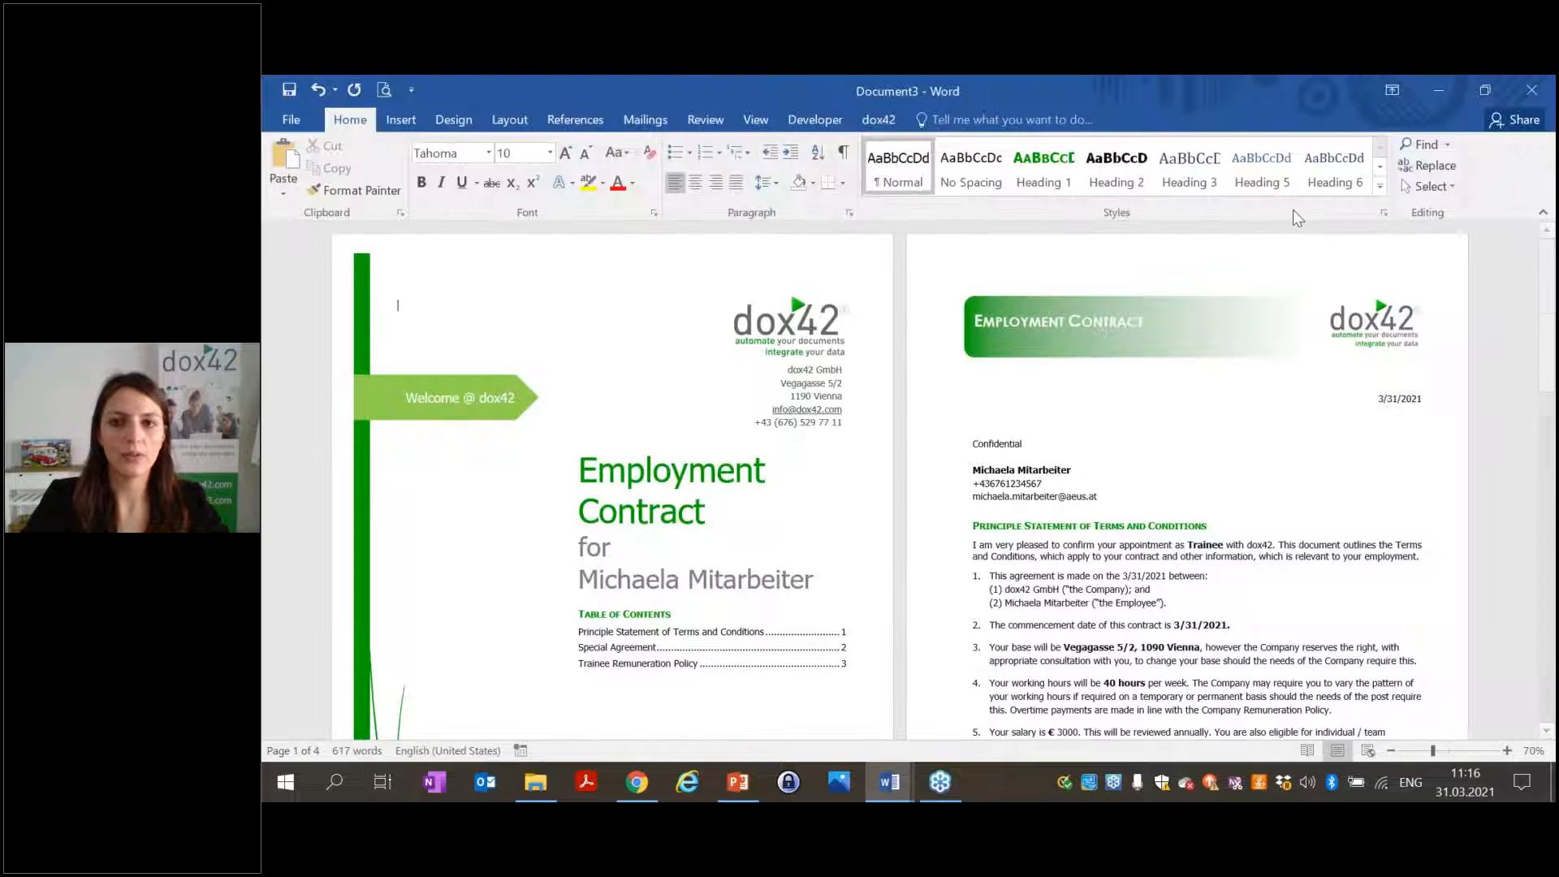
click(1428, 166)
click(691, 211)
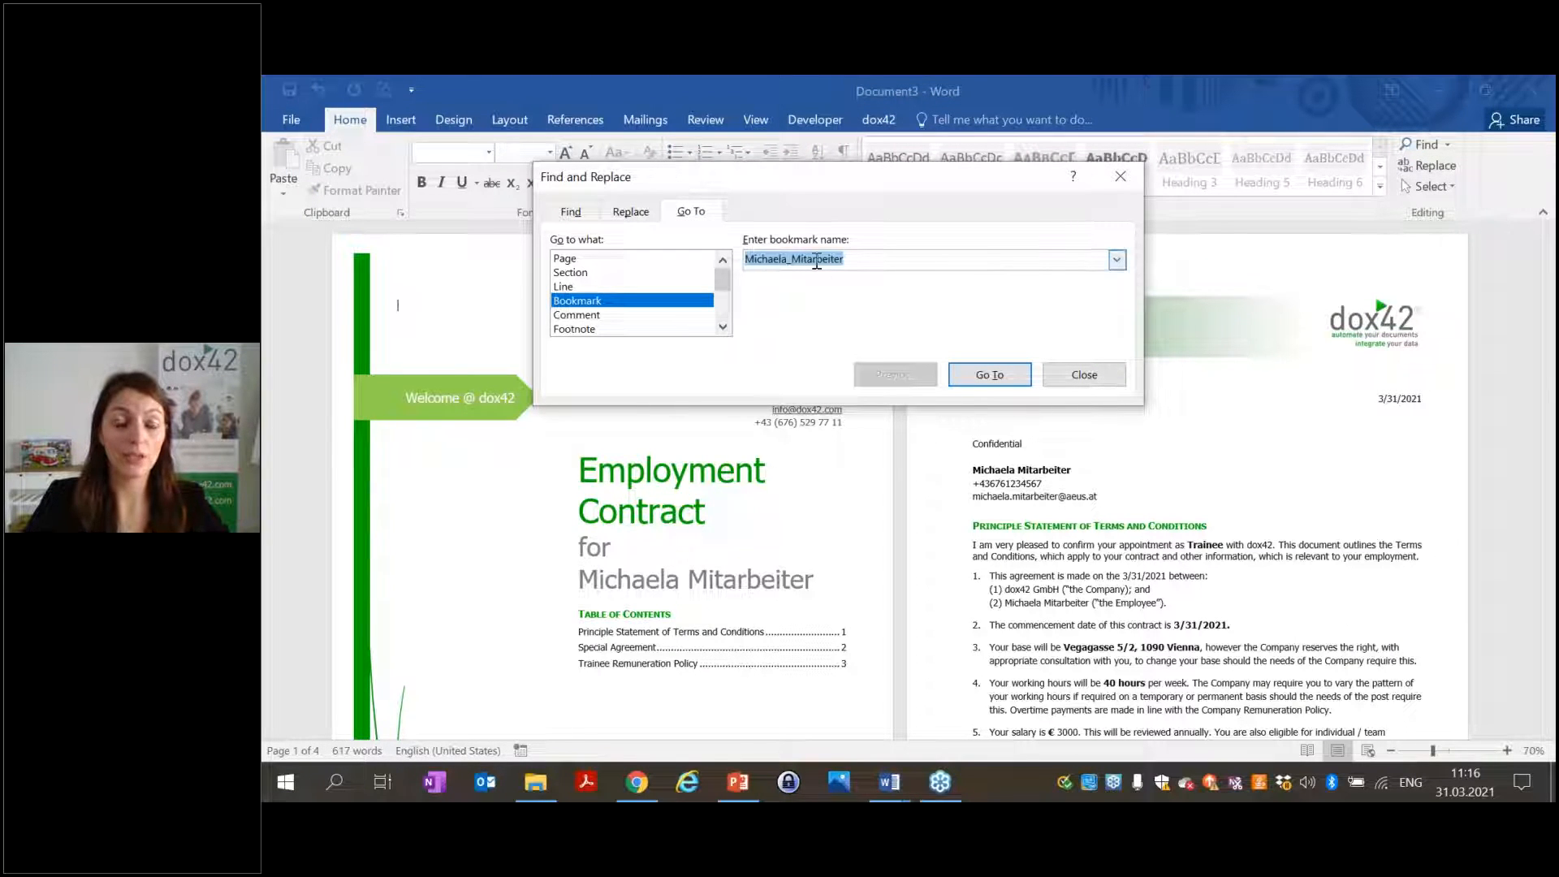
click(989, 374)
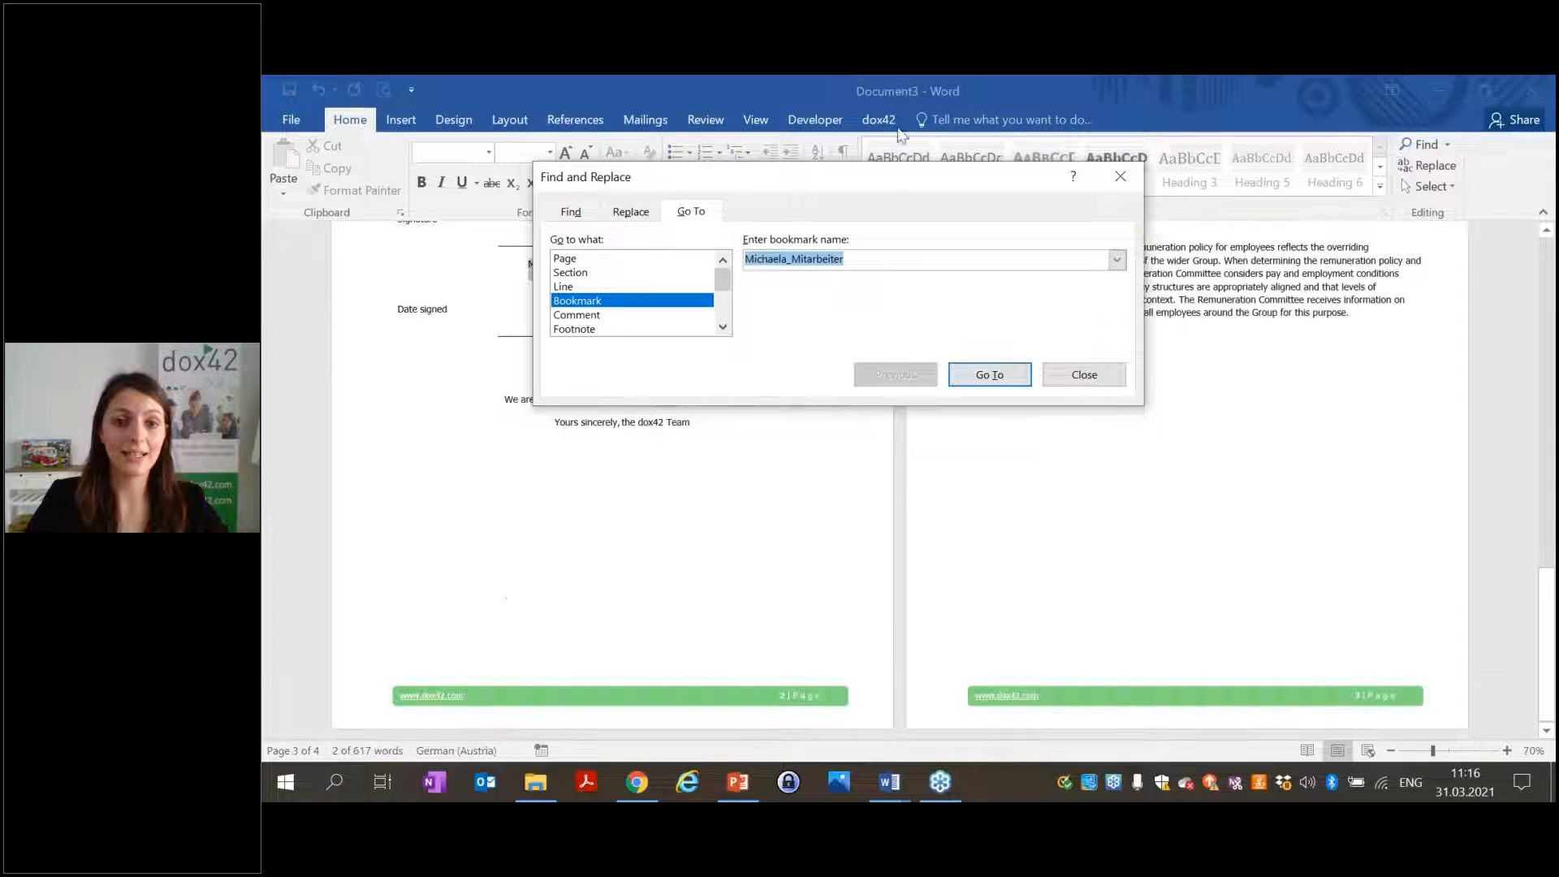
Move the Go To dialog aside to view the bookmarked name, then close the contract unsaved.
drag(900, 170, 893, 383)
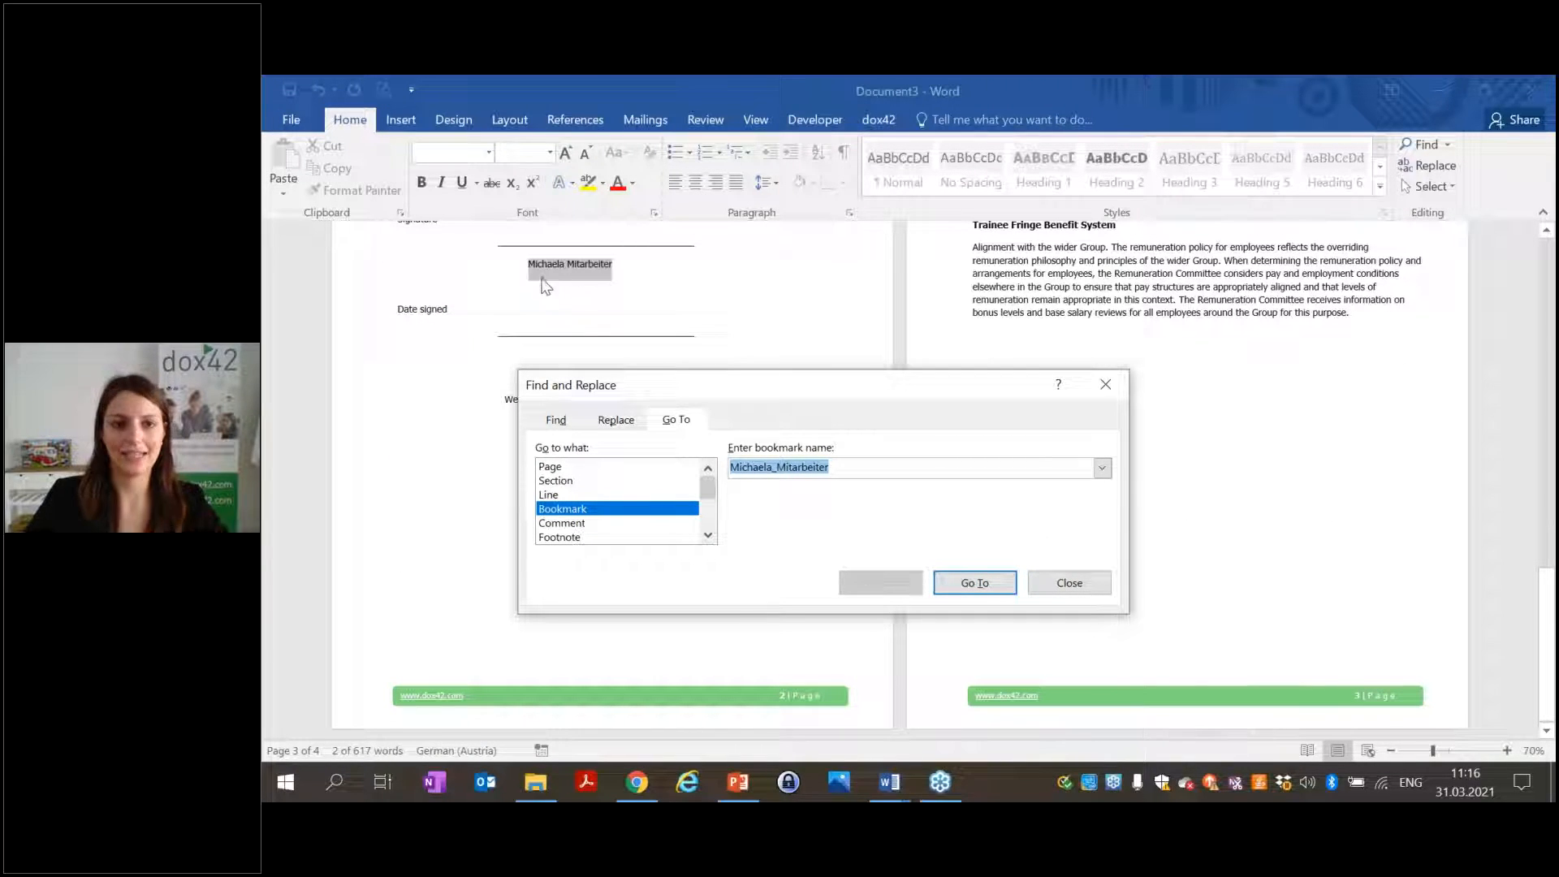
click(1096, 388)
click(1148, 469)
scroll(1134, 455, up, 8)
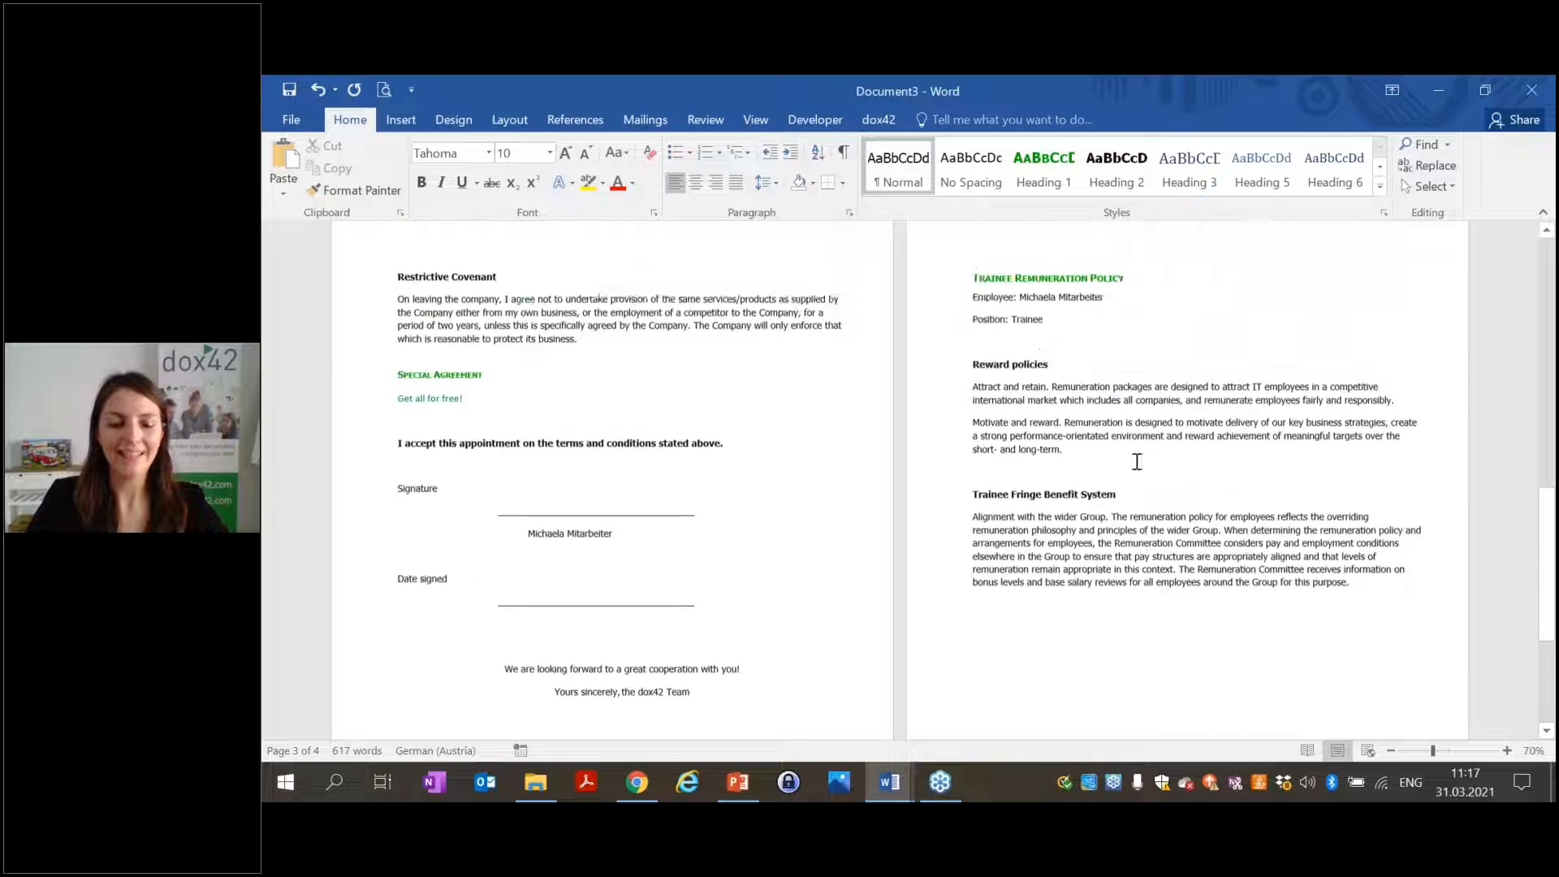
scroll(1098, 419, up, 9)
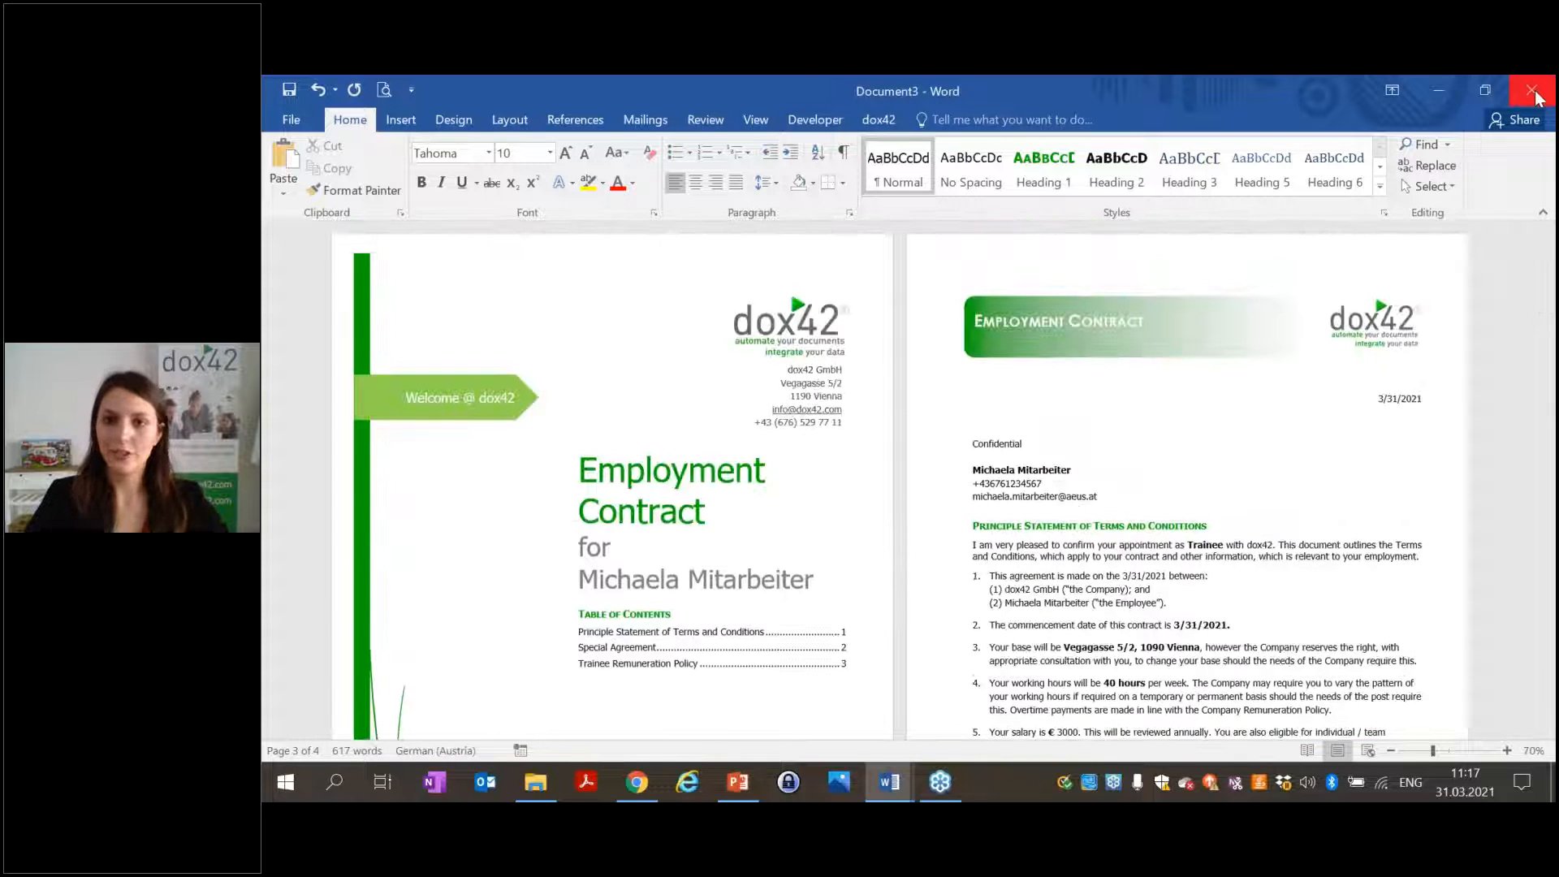
click(1533, 91)
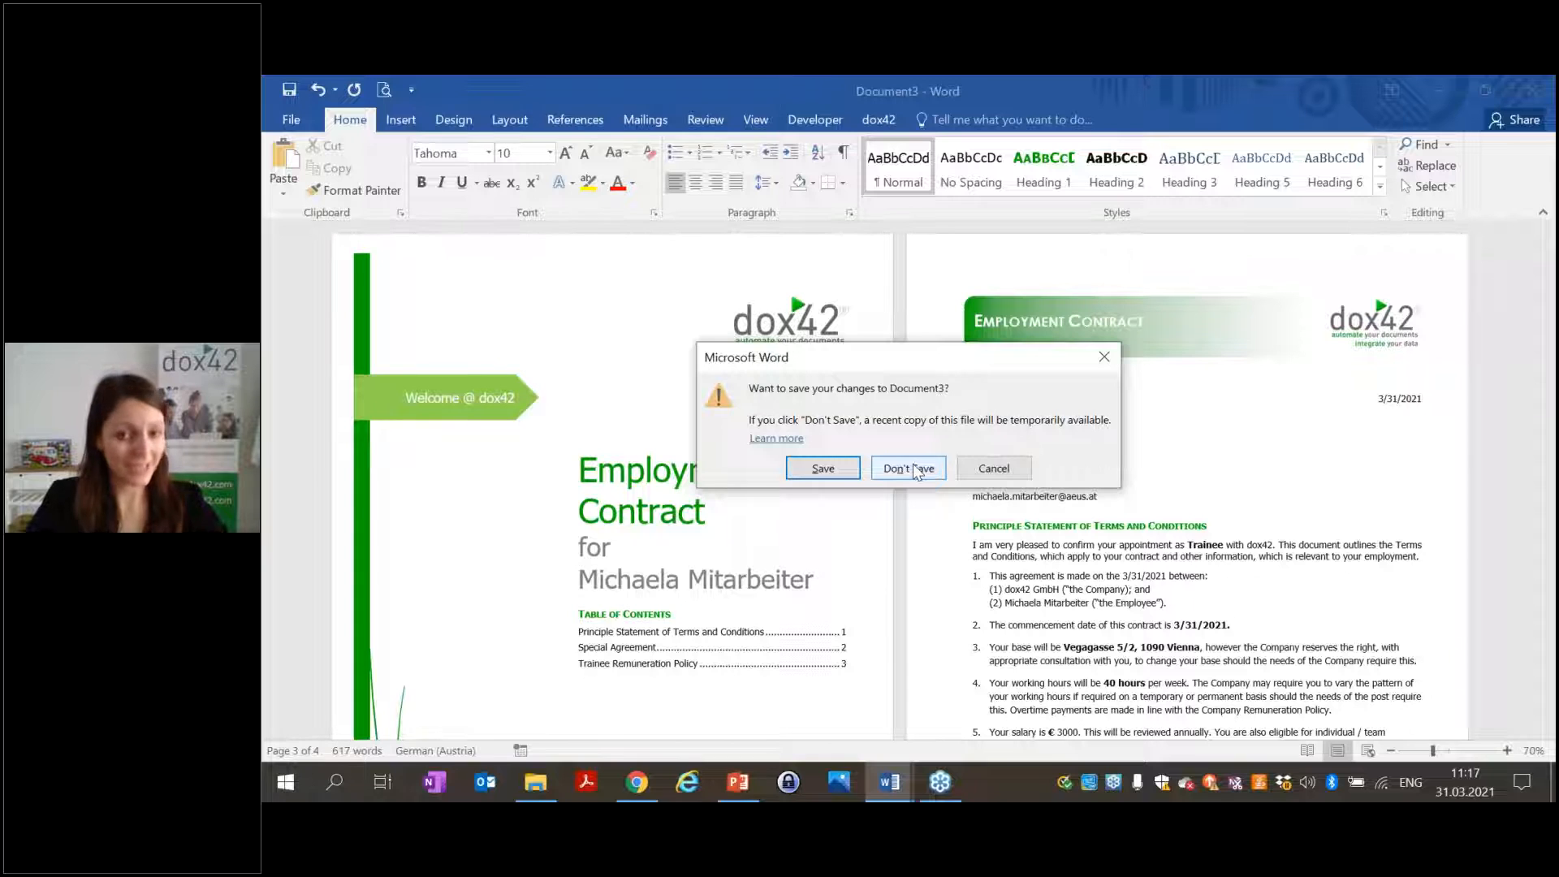
click(907, 468)
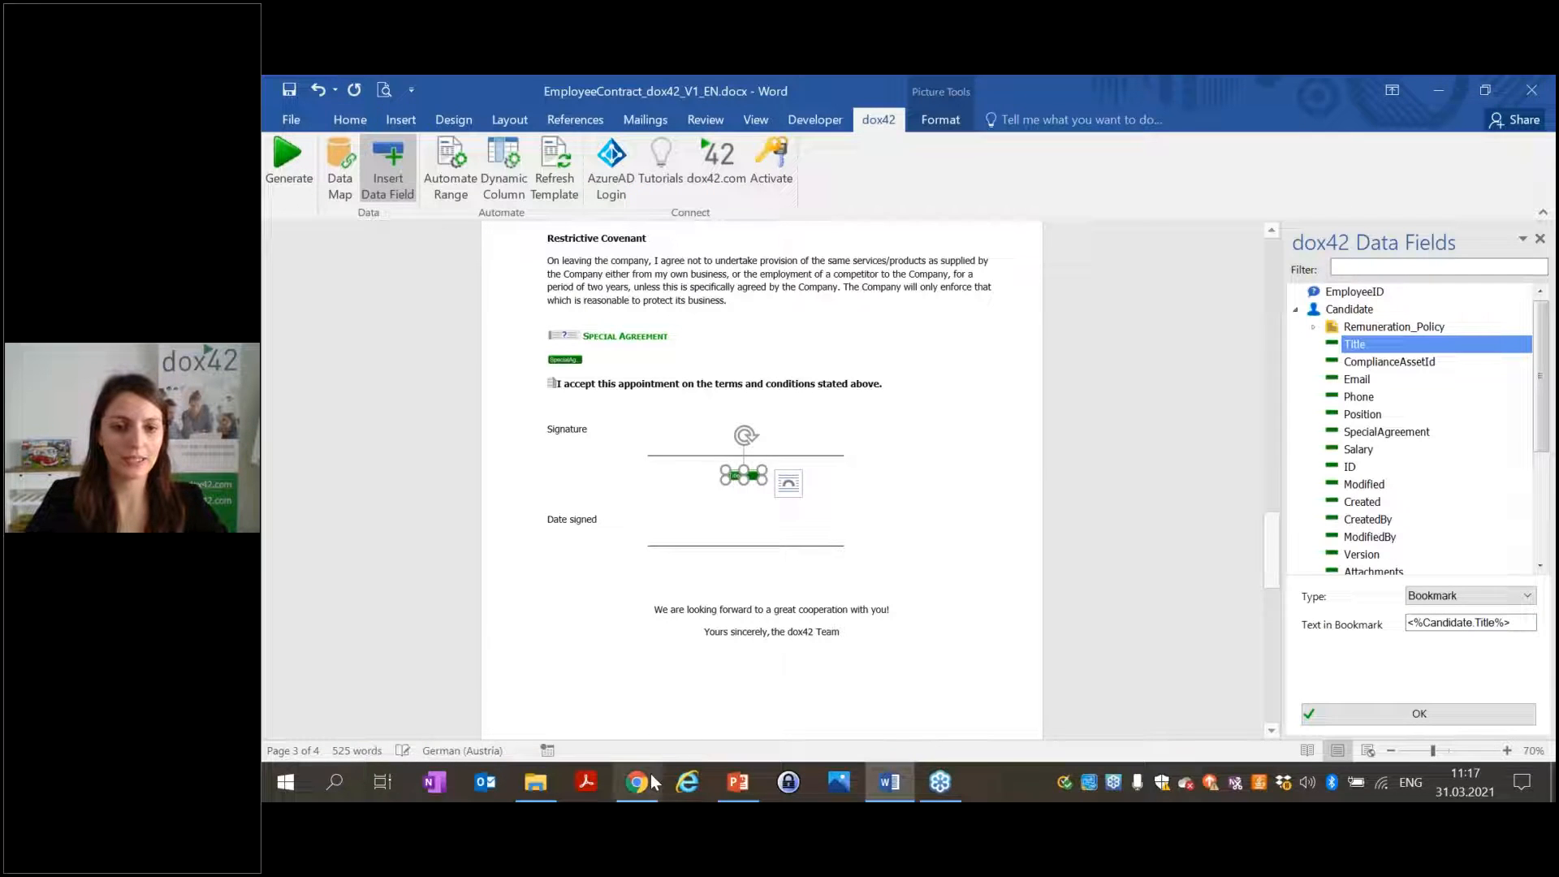
Open the trainee's item in Chrome's Modern EmployeeContracts list.
click(642, 782)
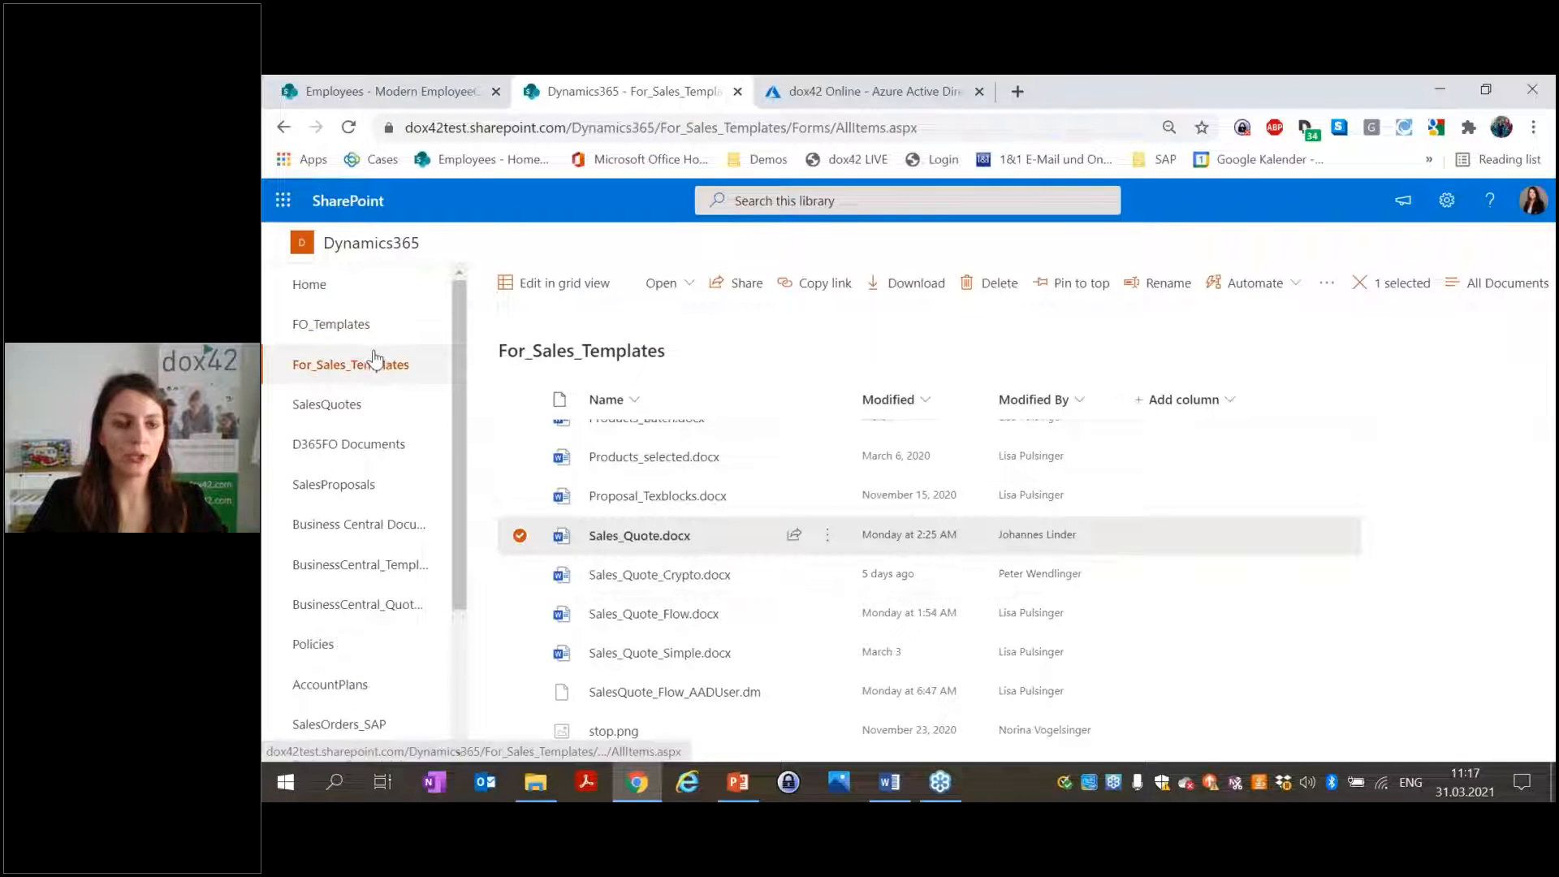
click(417, 79)
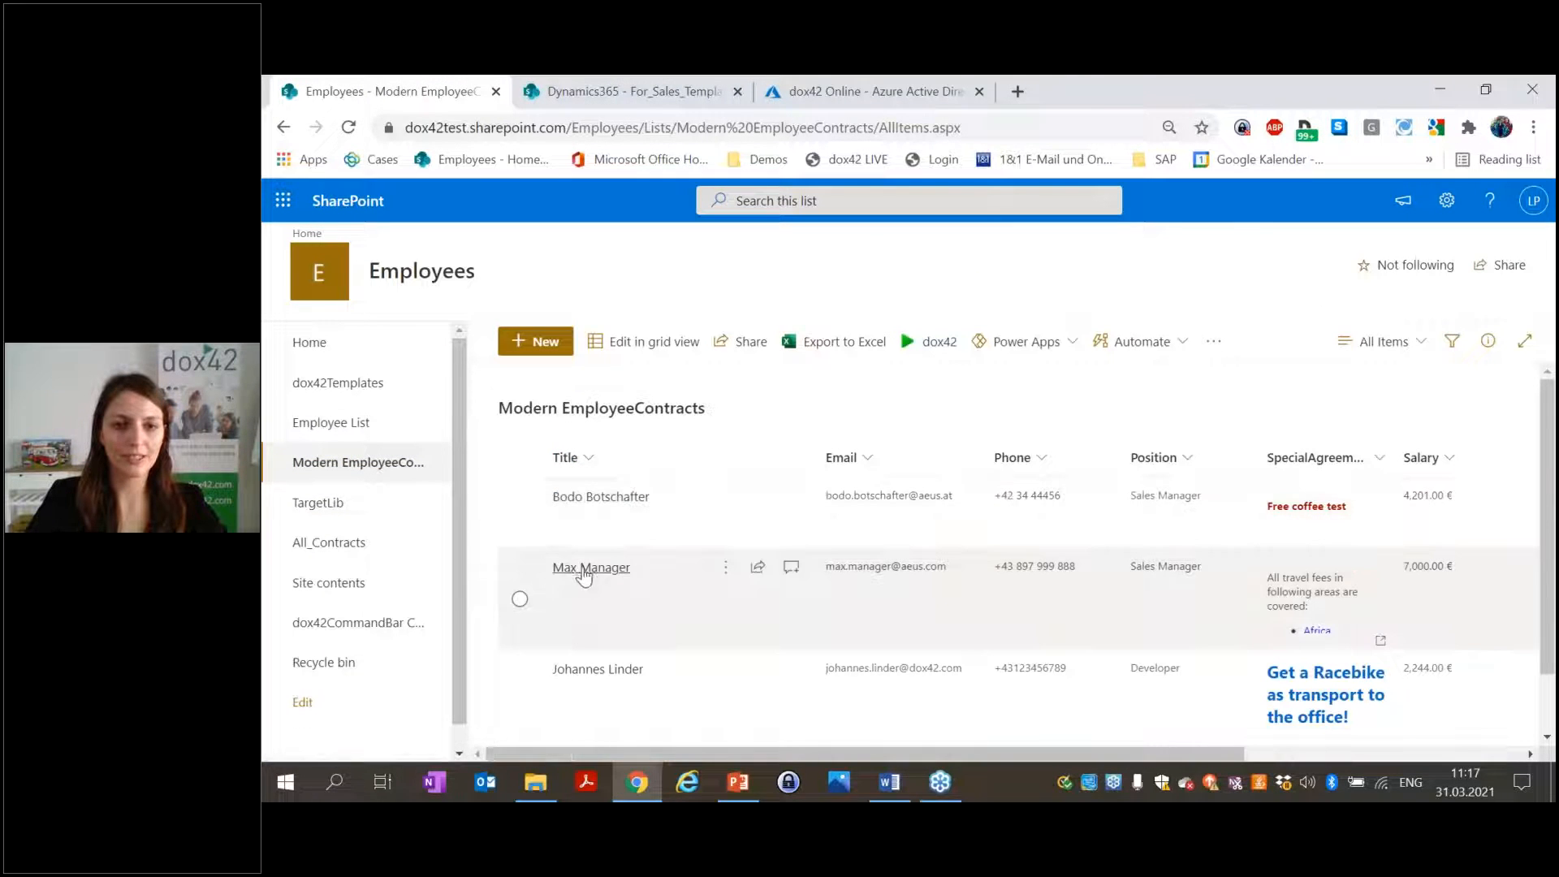
scroll(664, 547, down, 2)
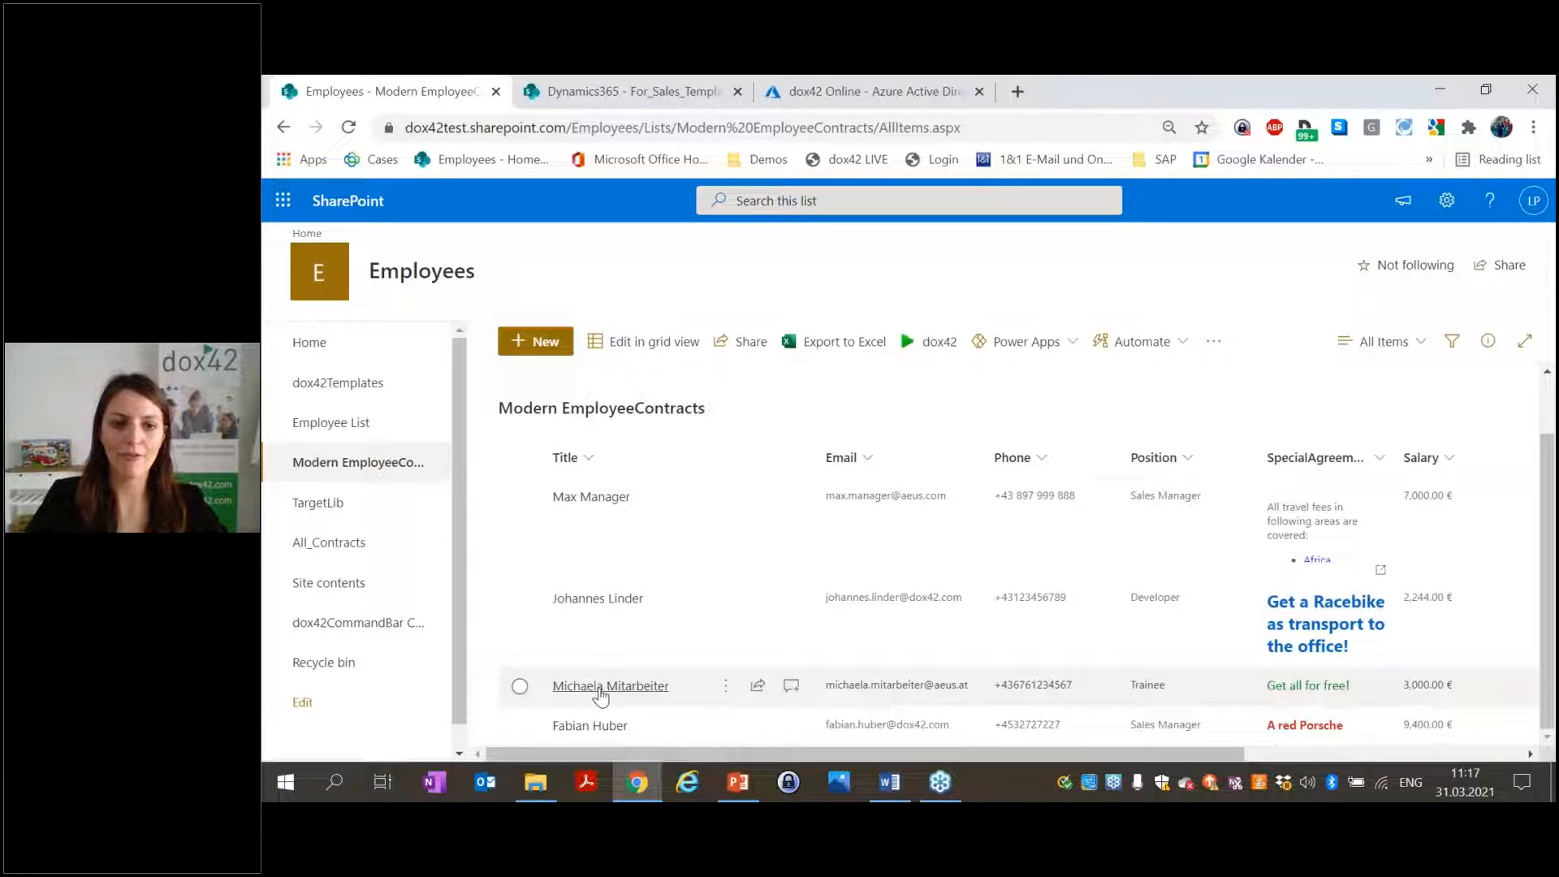
click(597, 689)
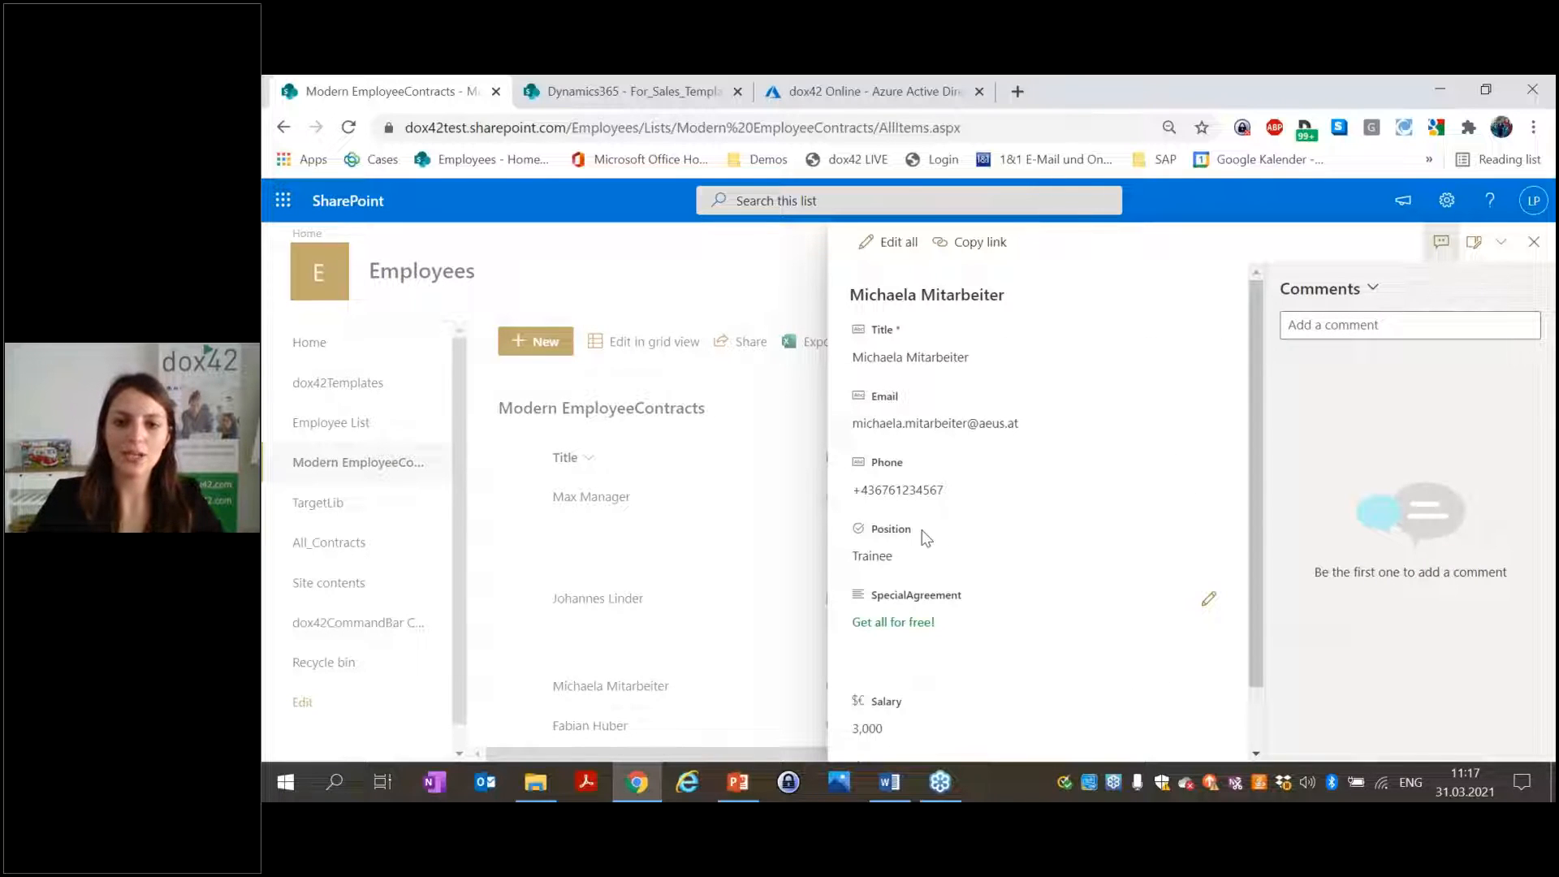
View the employee's attached photo, close it, and return to Word.
scroll(966, 475, down, 1)
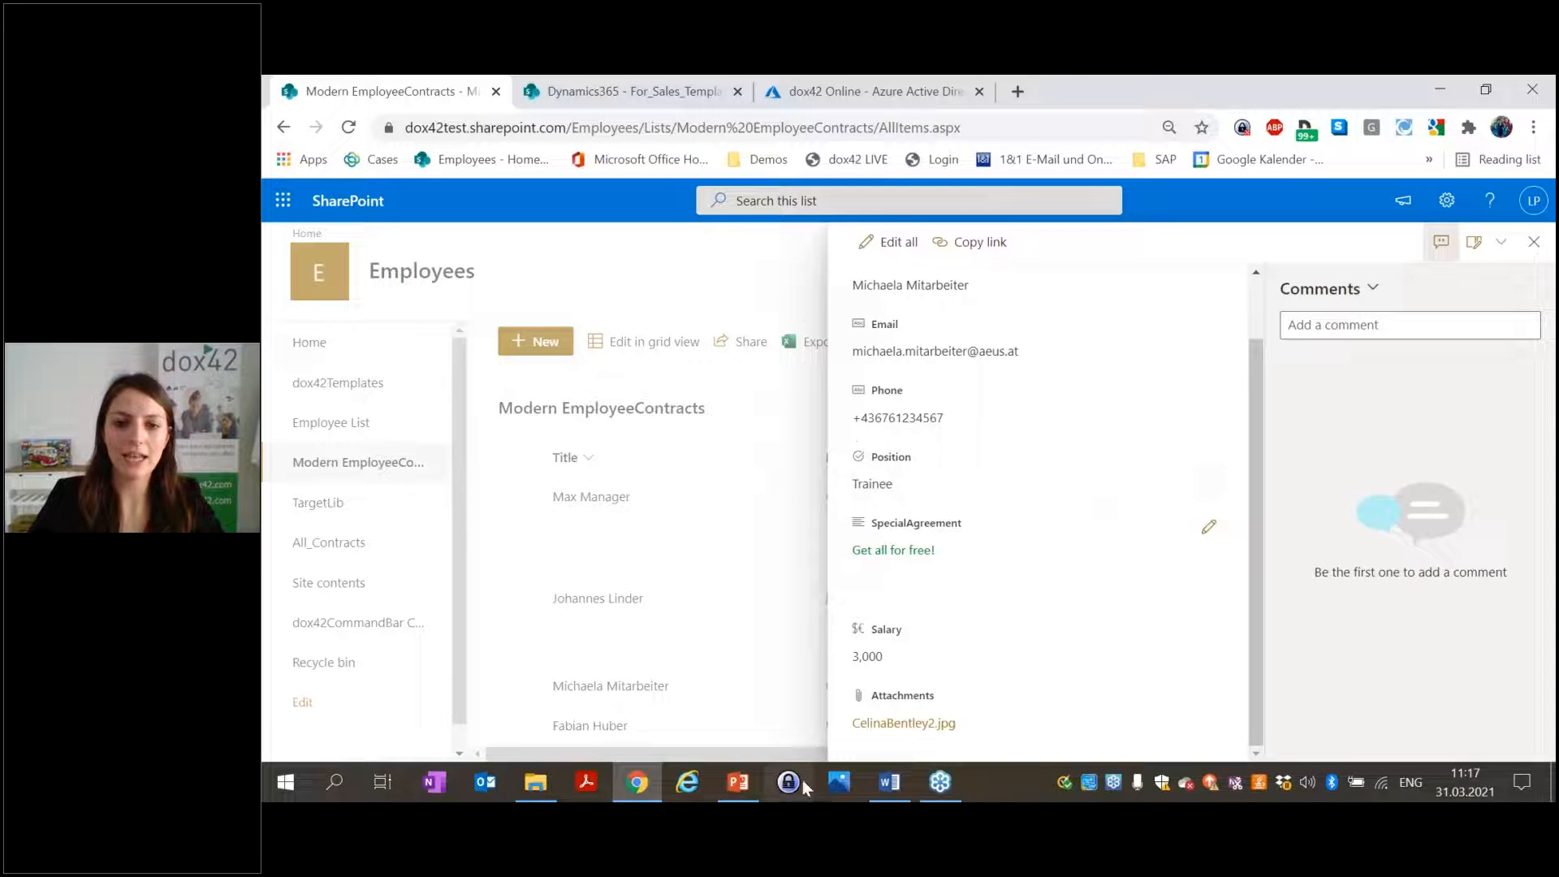
click(930, 724)
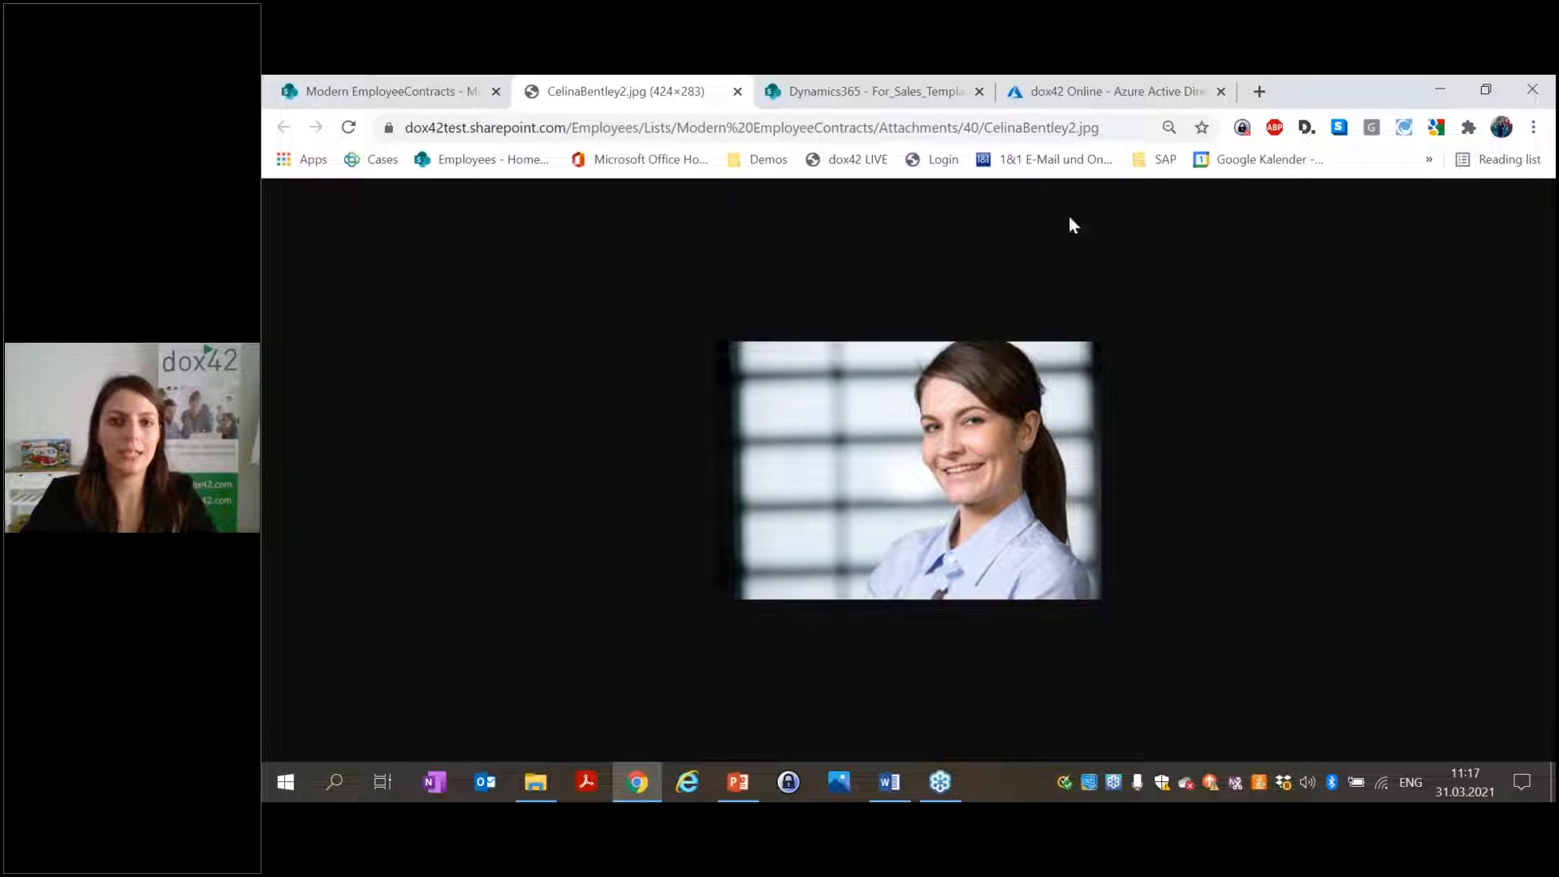
click(737, 92)
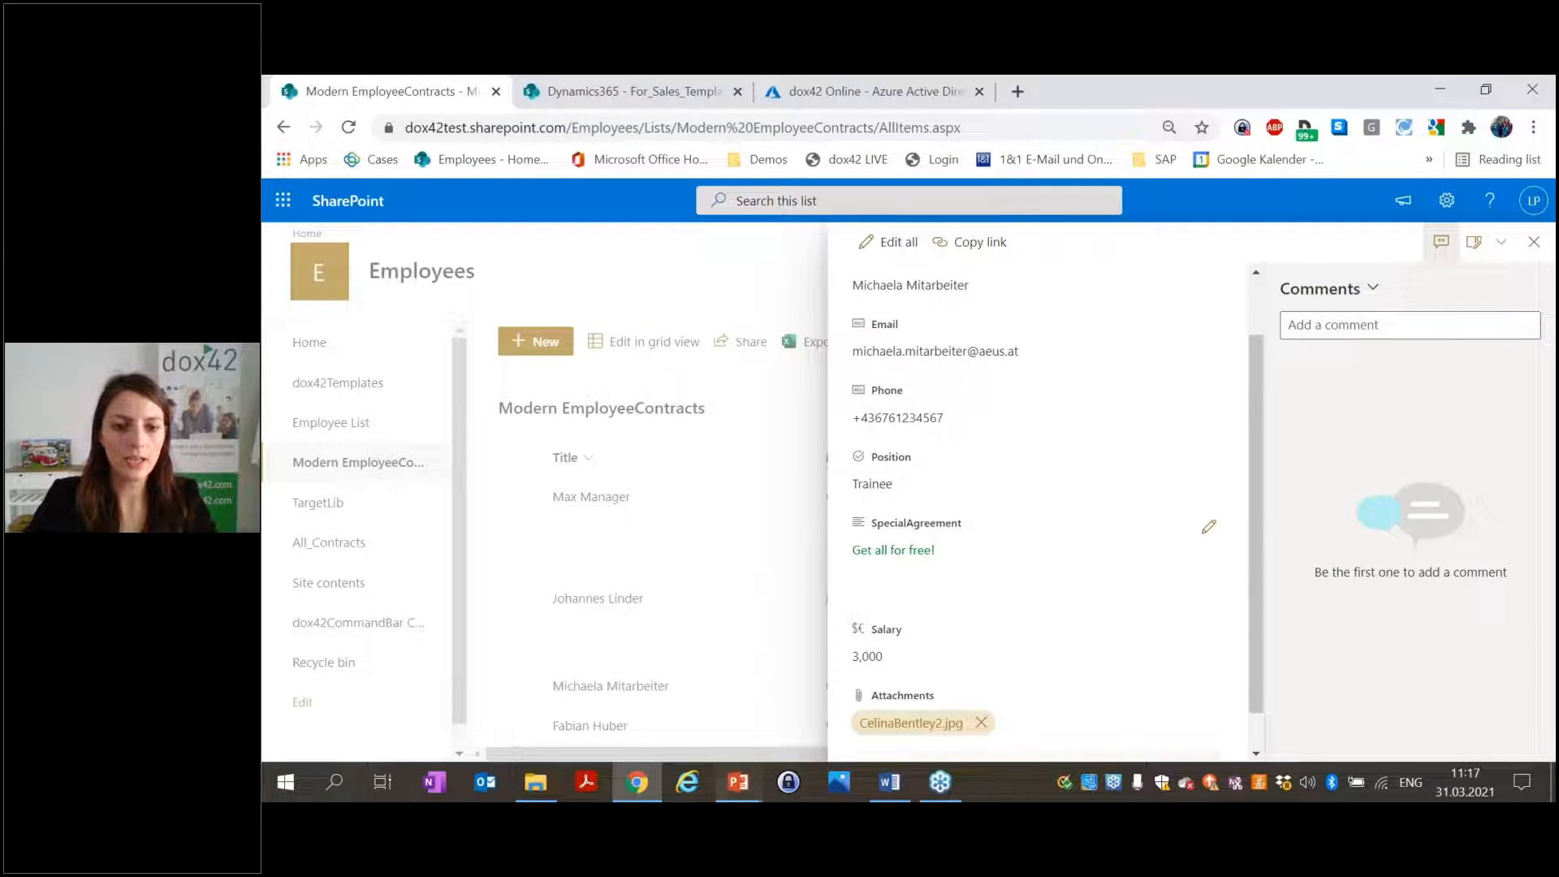
click(890, 782)
Set Sharepoint: Candidate to load attachments, keeping multi-value and single-value fields as xml.
scroll(896, 480, up, 10)
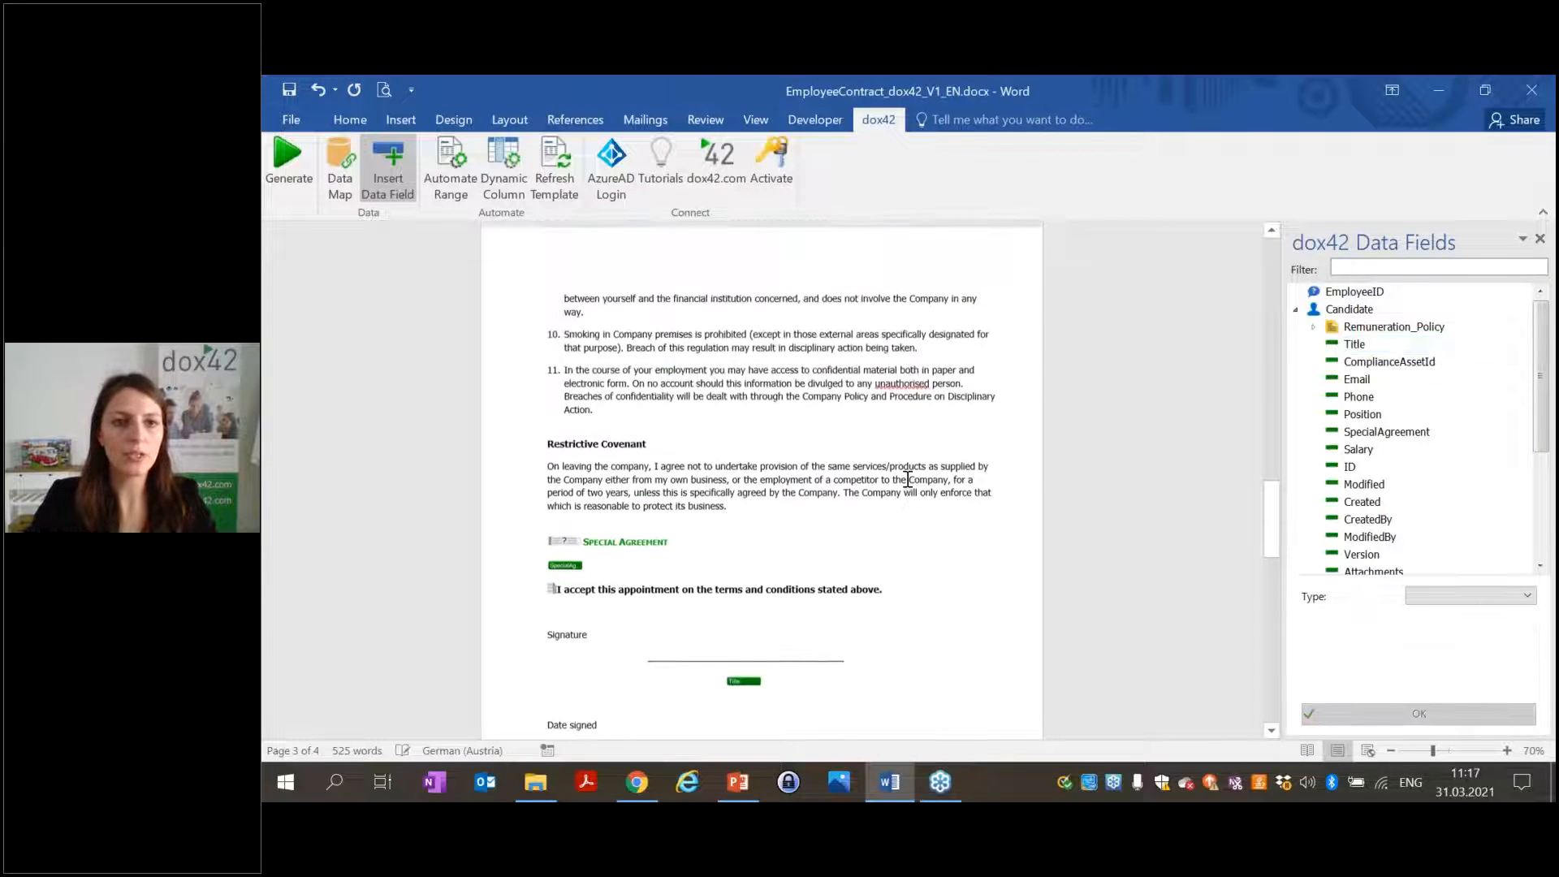
click(351, 180)
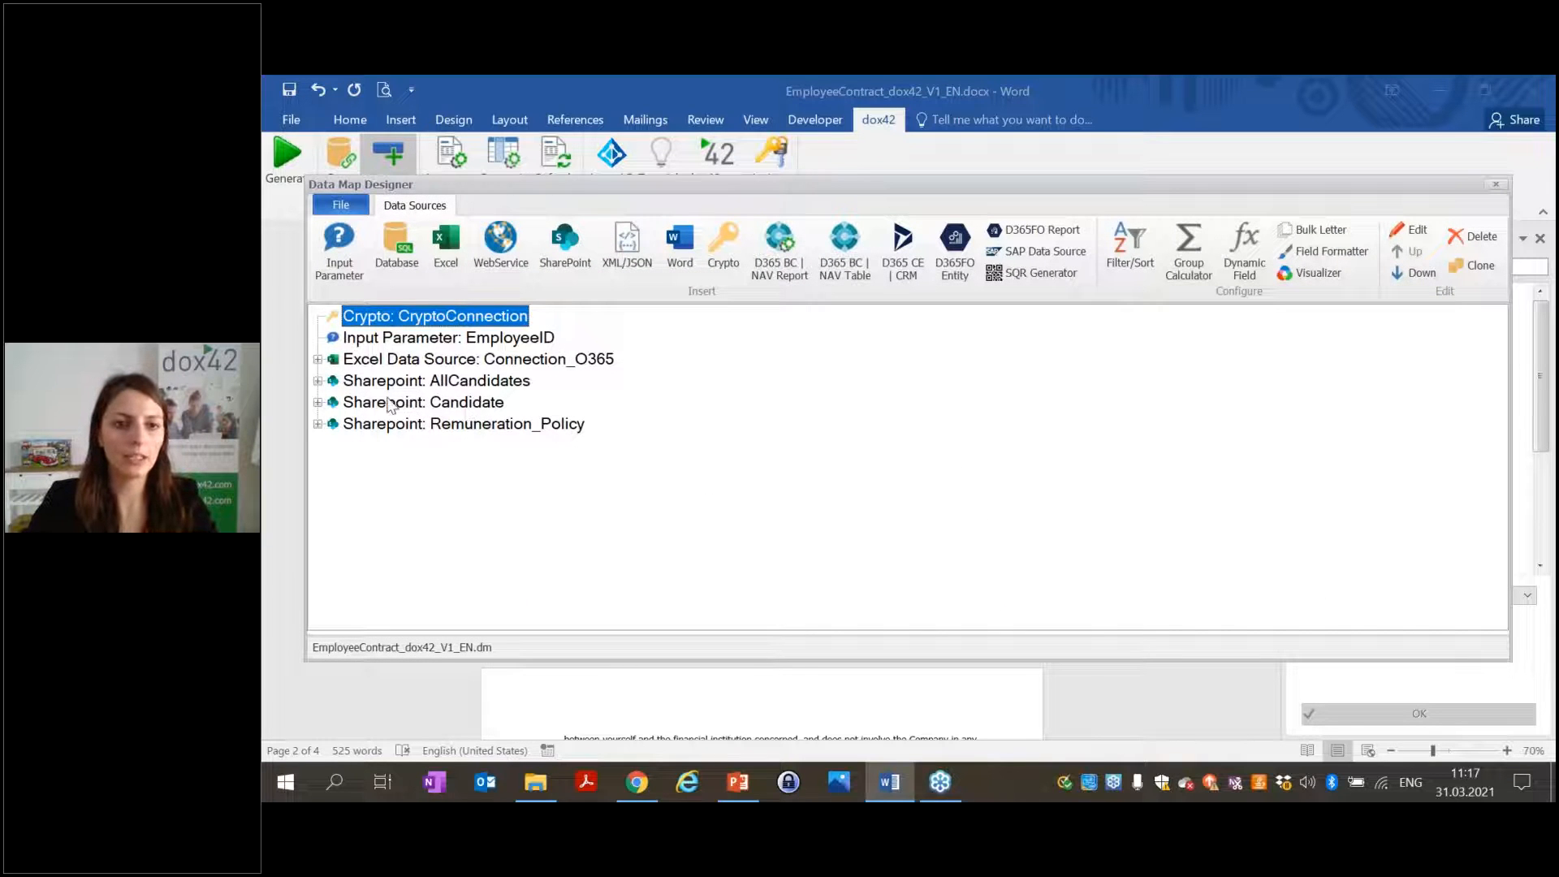
double_click(468, 407)
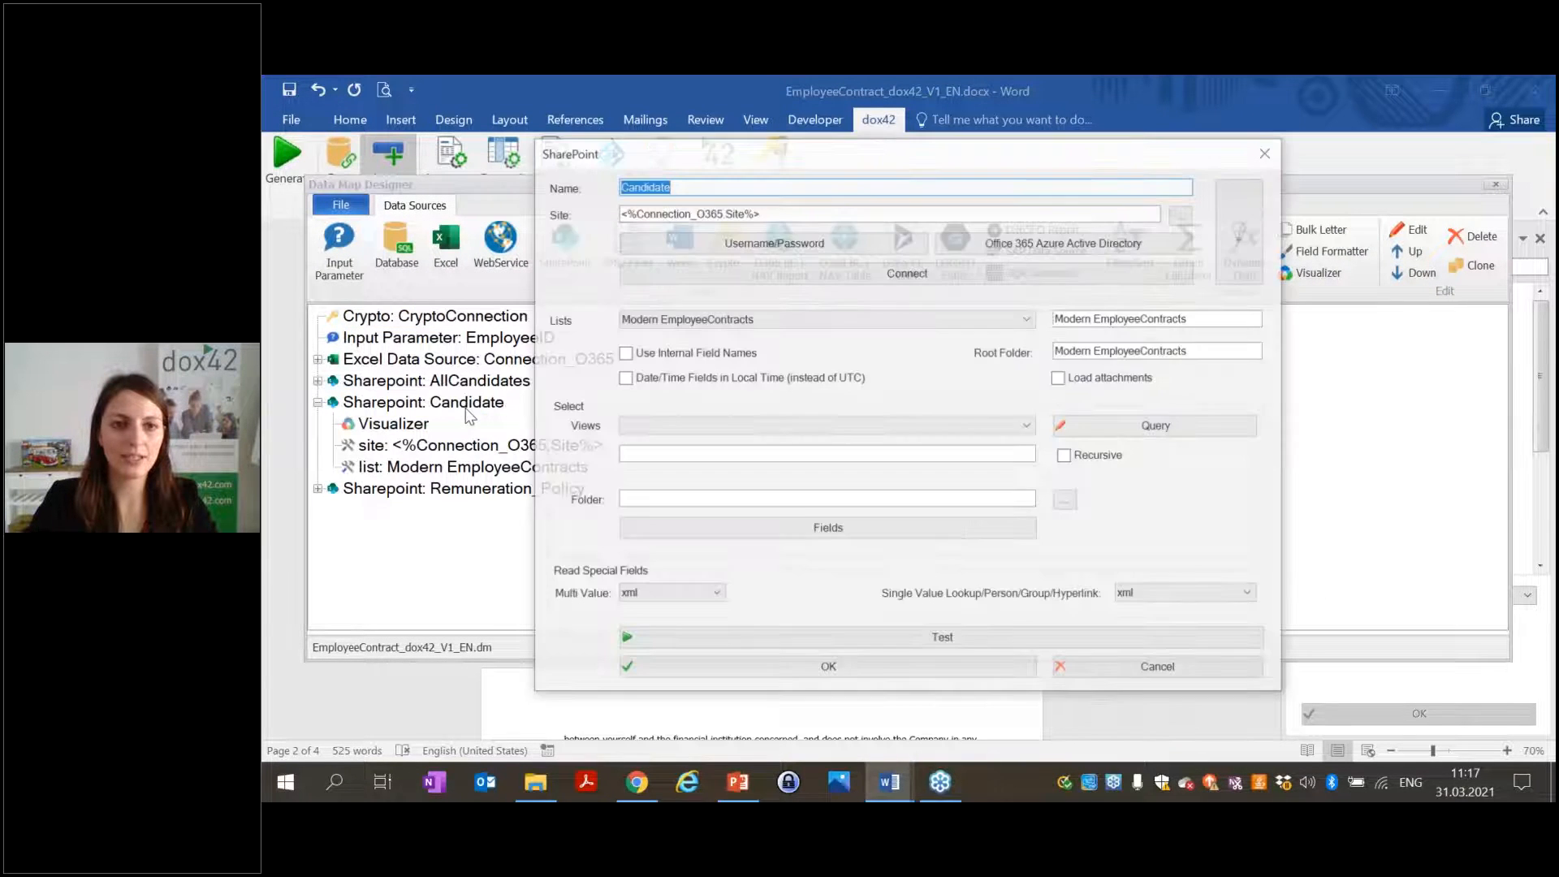
click(1079, 379)
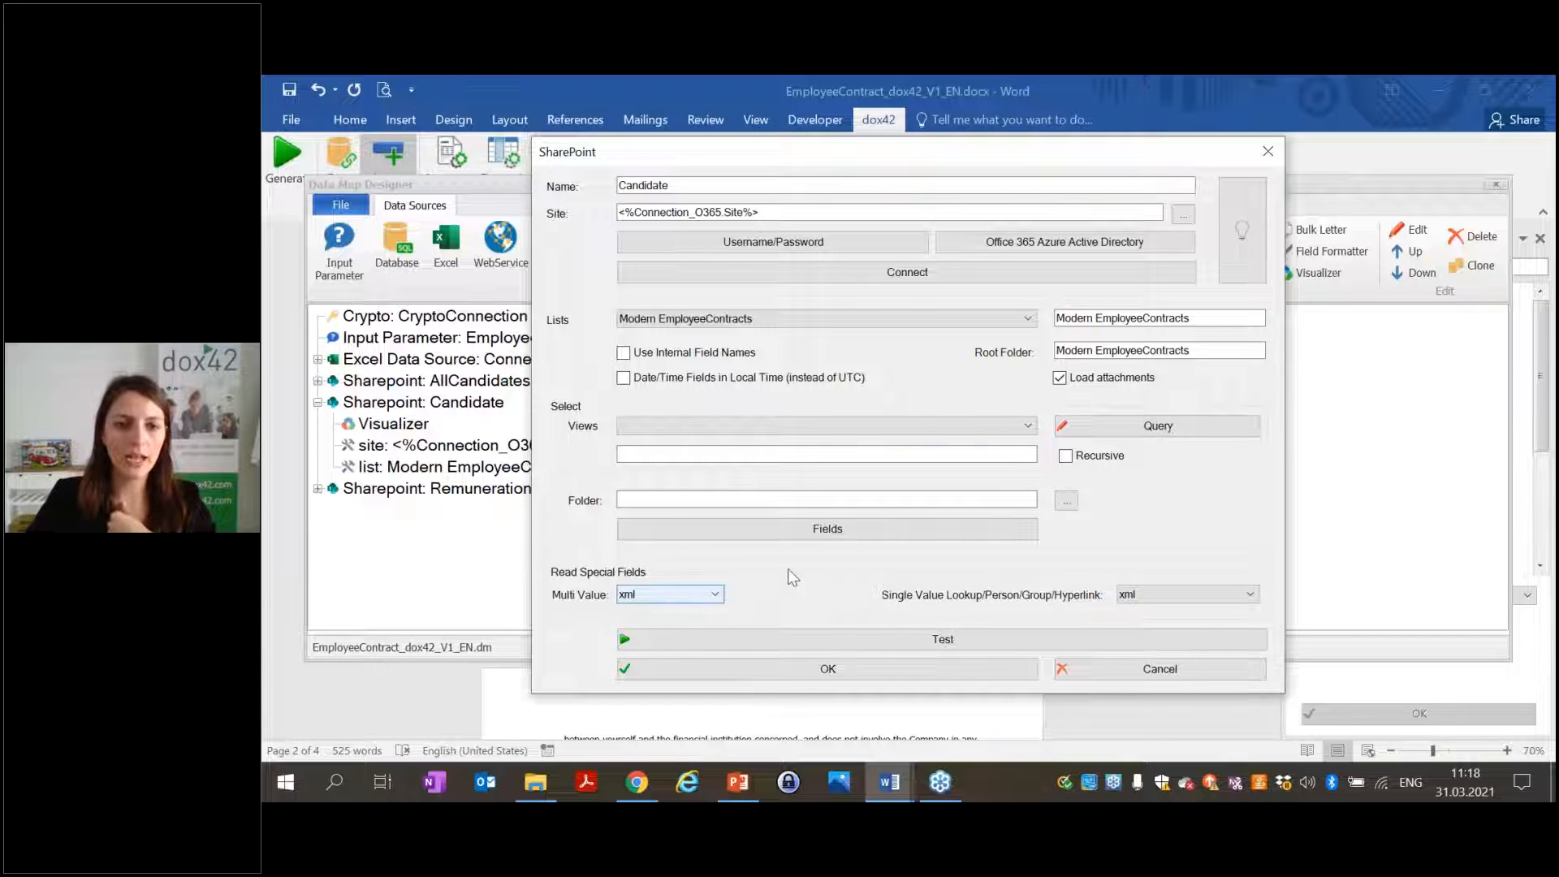
click(698, 595)
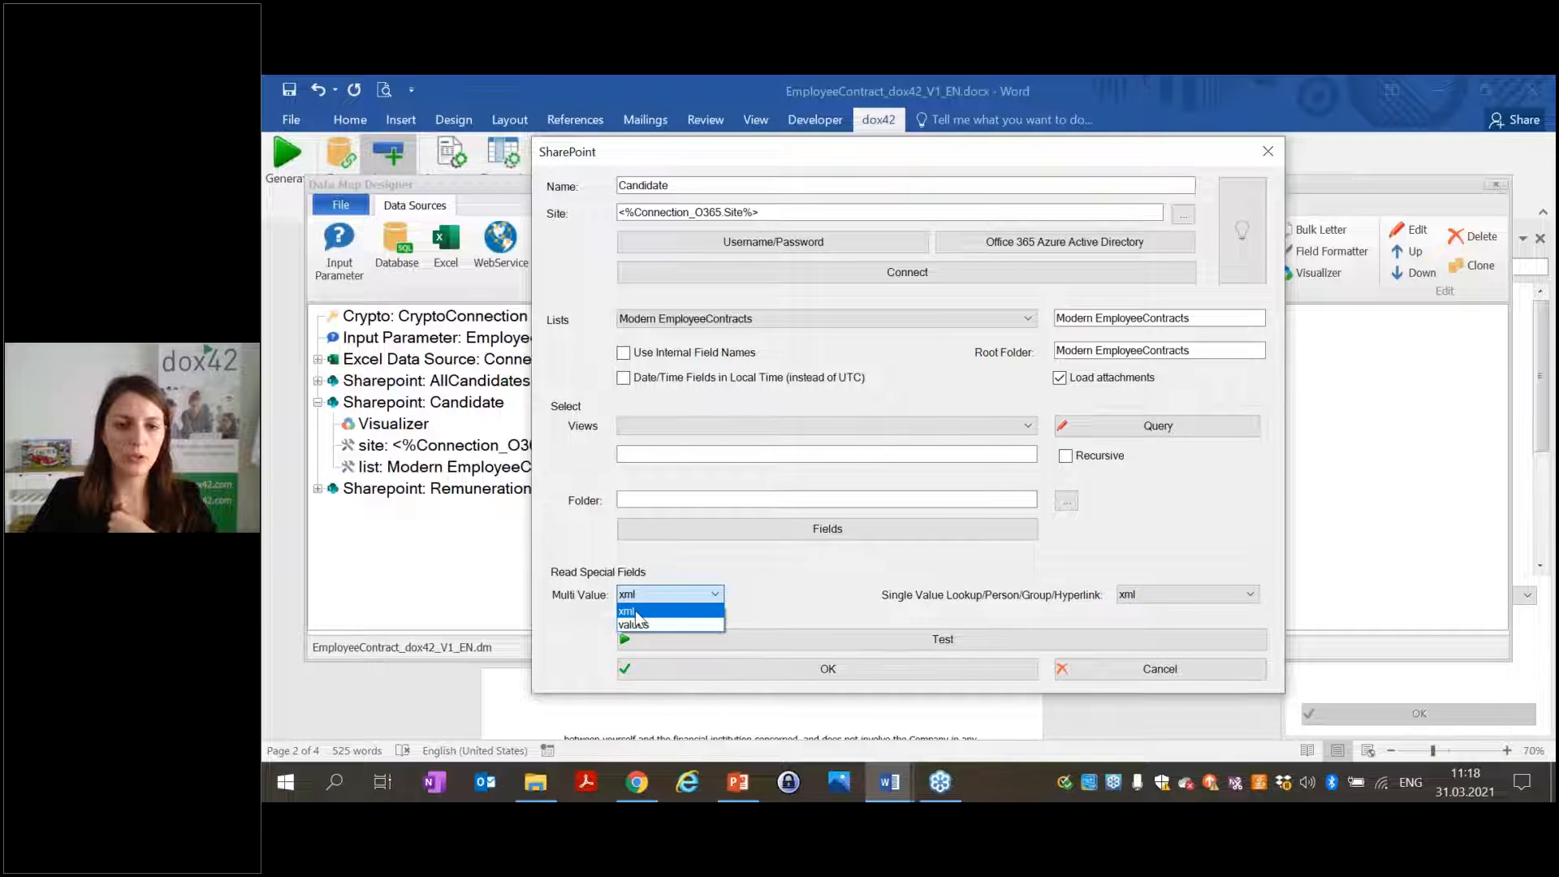
click(688, 611)
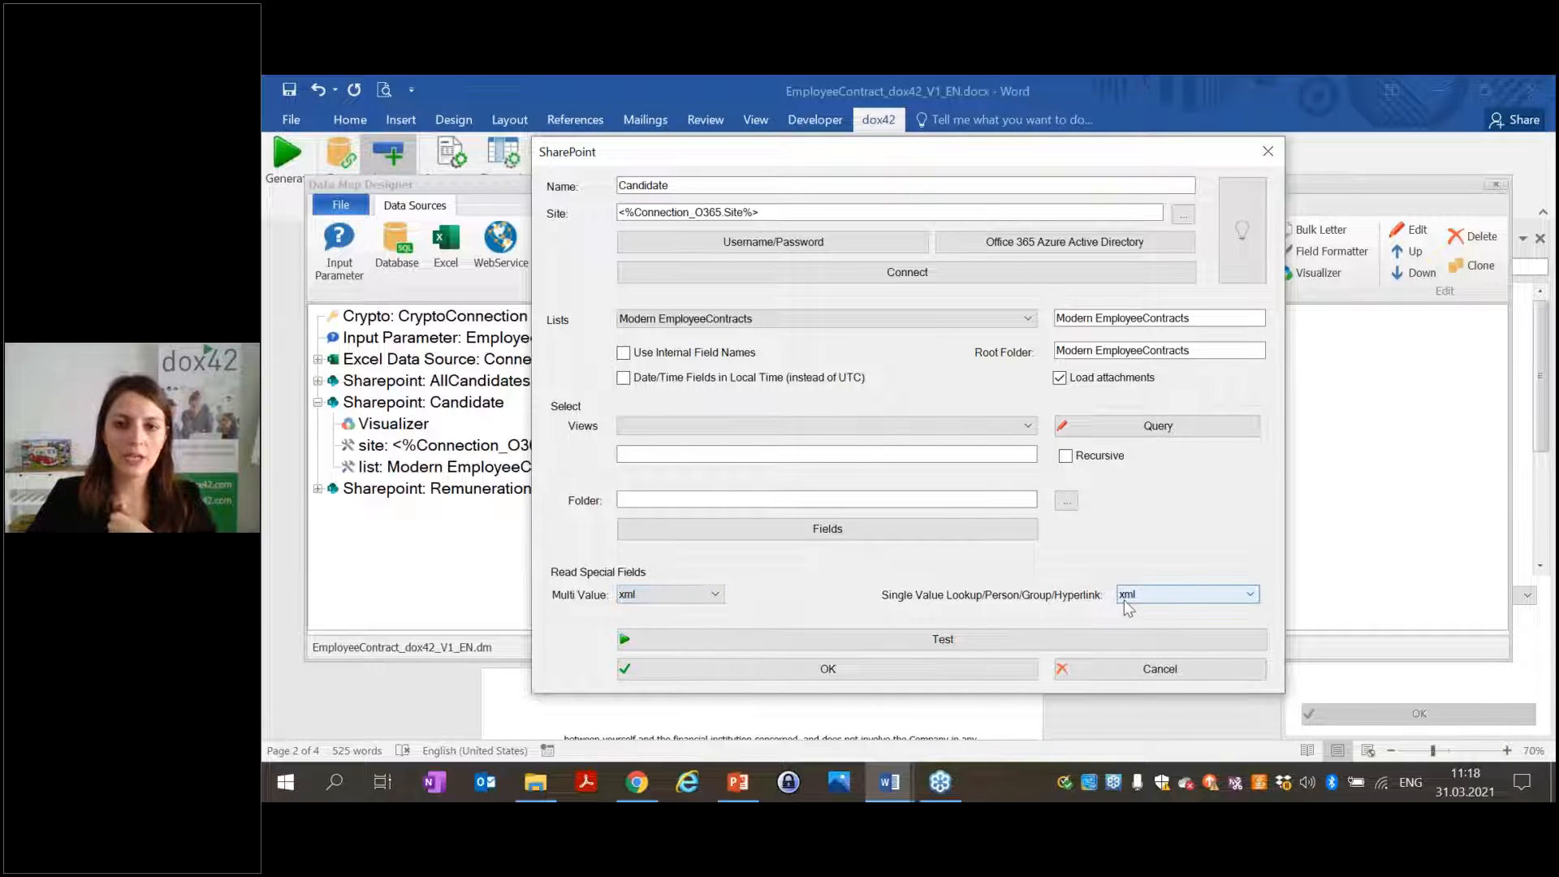
click(1180, 599)
click(1185, 611)
click(893, 673)
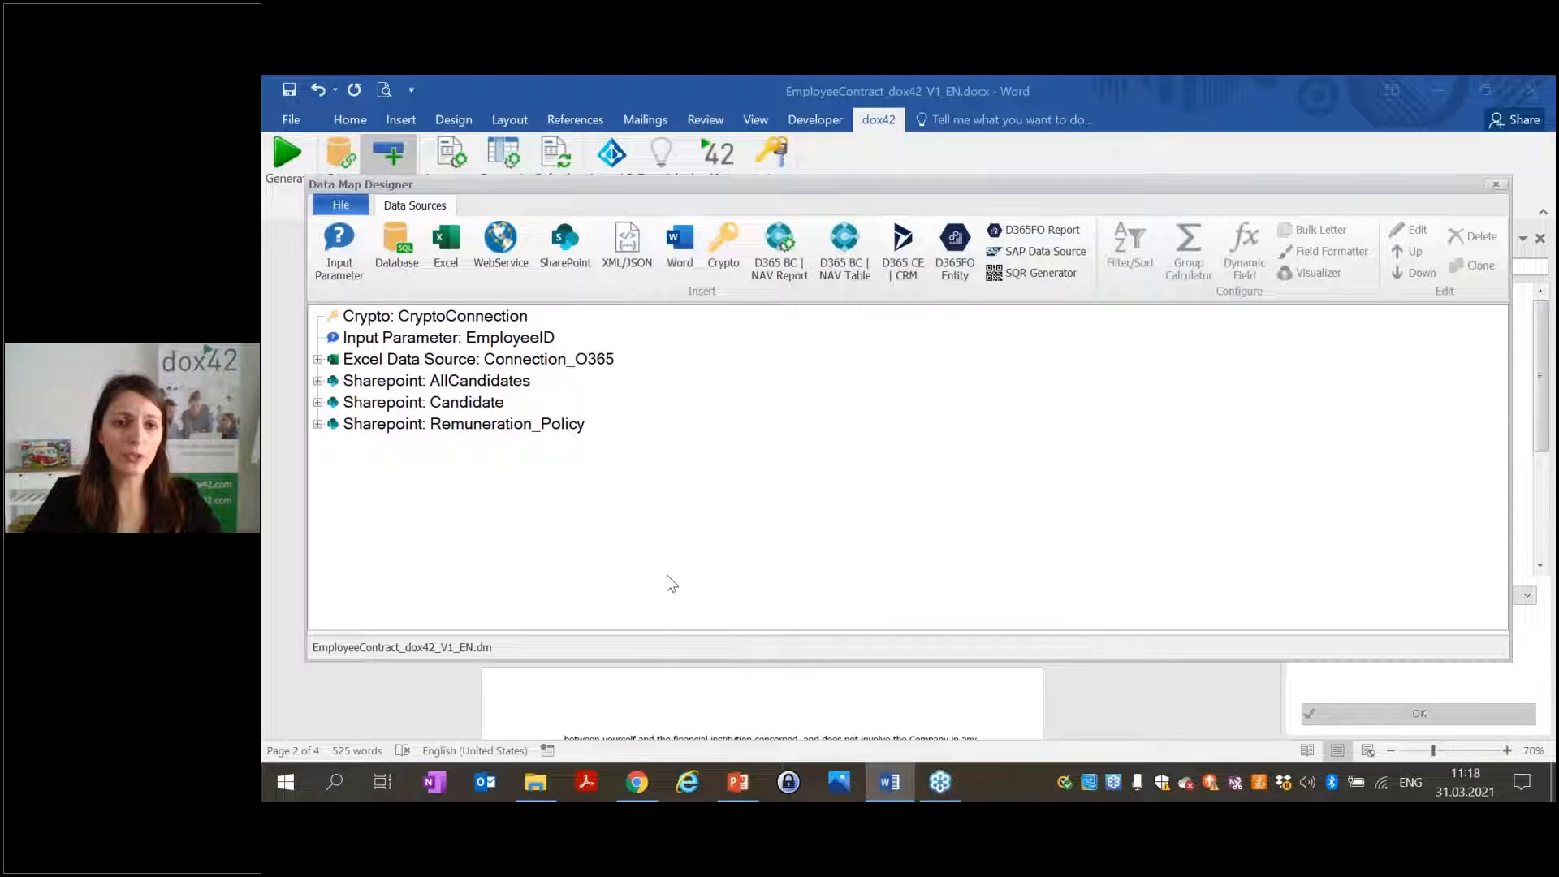
Enable Load attachments on Sharepoint: AllCandidates and test it, reviewing the 5 returned records.
double_click(478, 382)
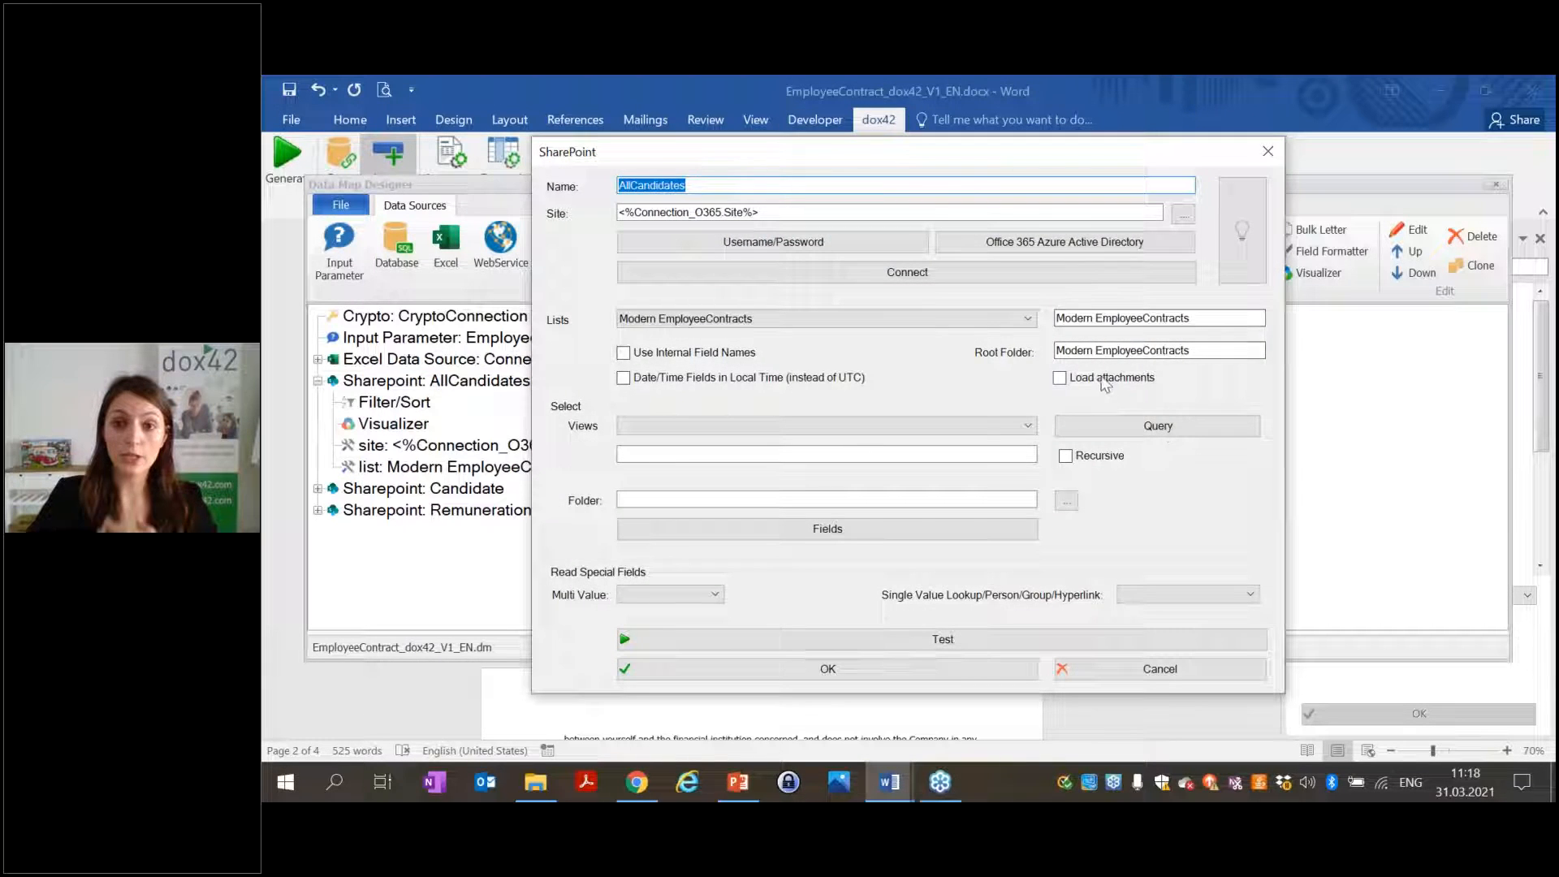
click(1102, 382)
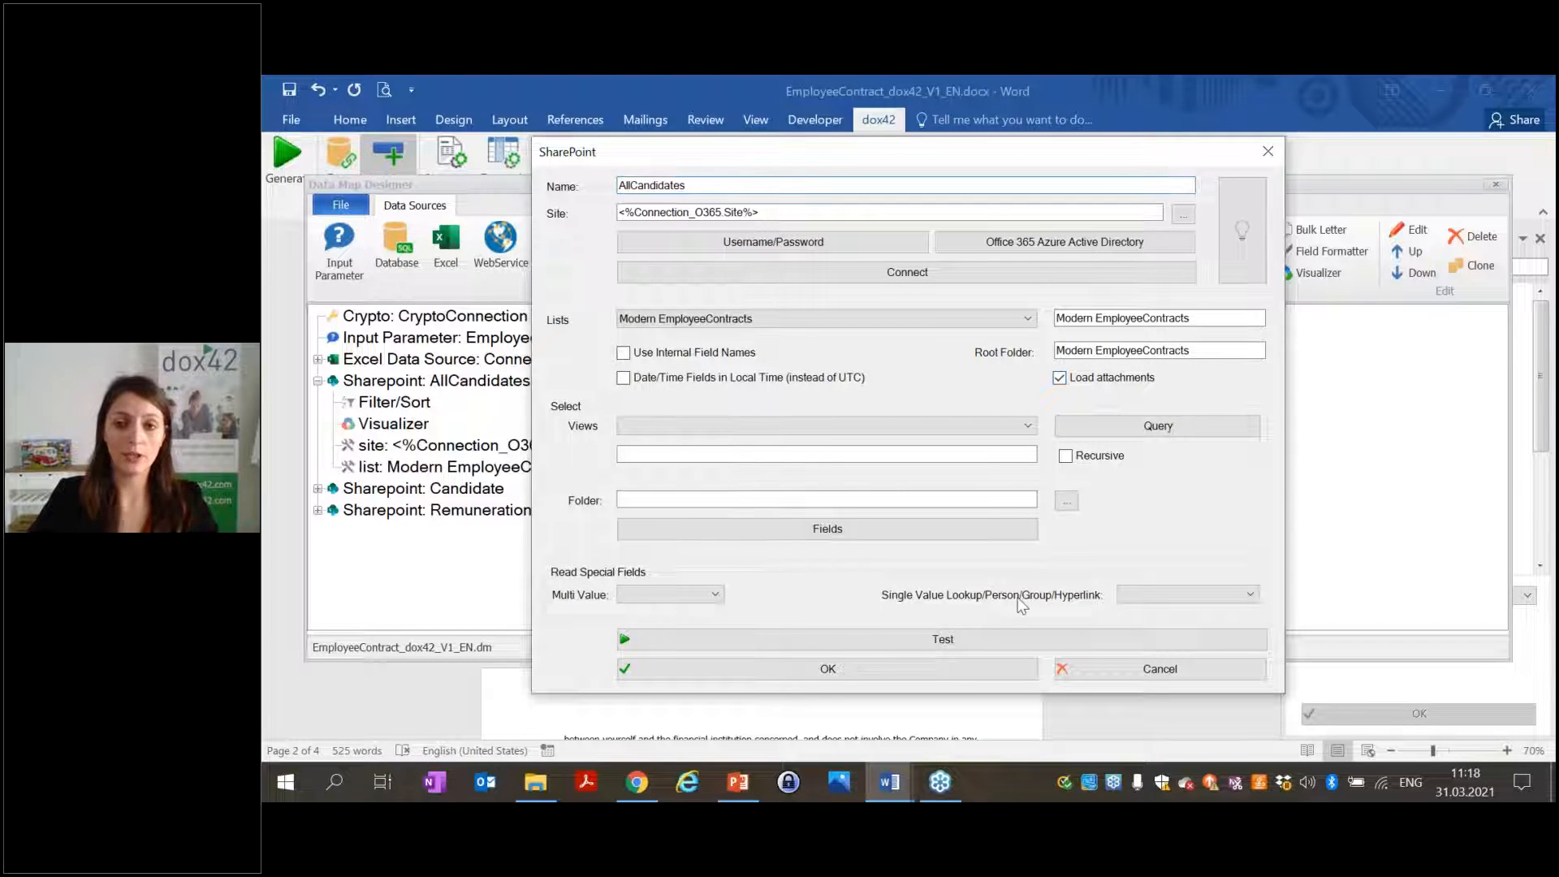
click(949, 633)
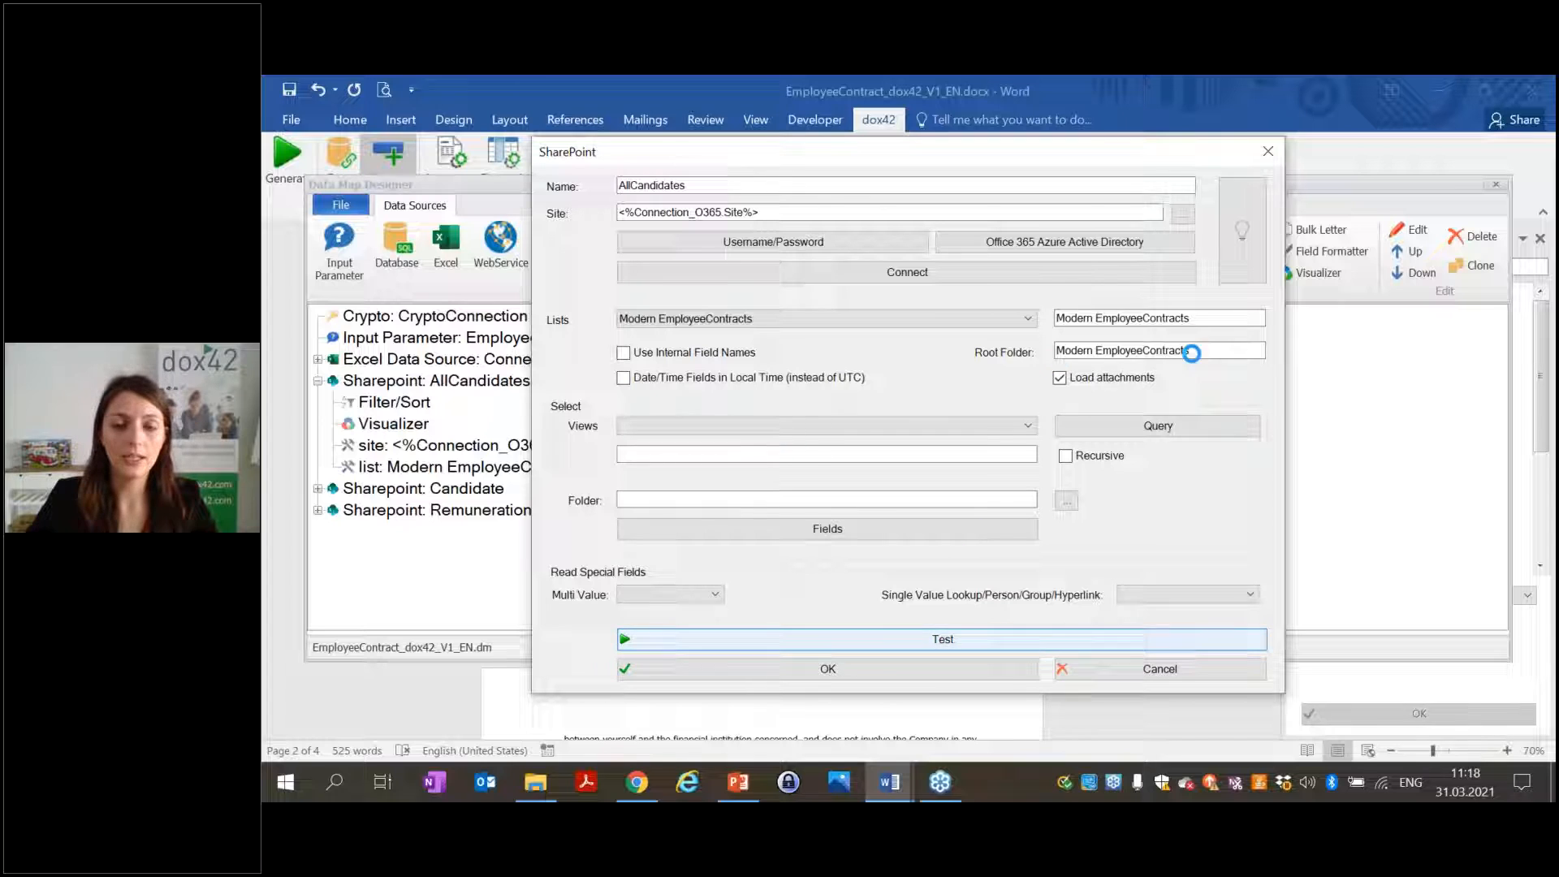
drag(791, 684, 1229, 598)
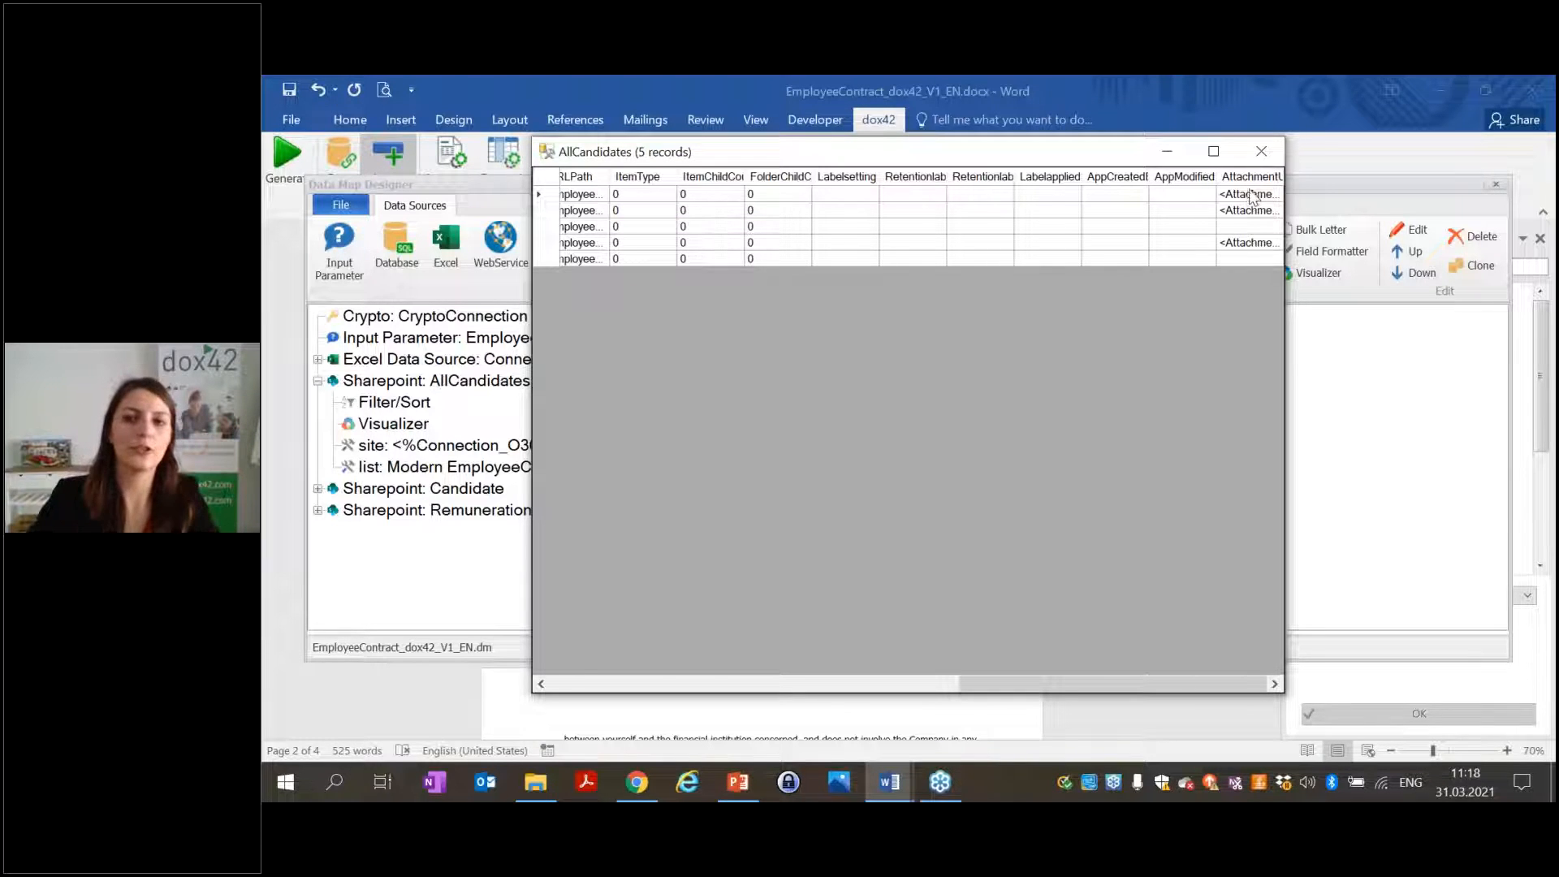
click(1260, 151)
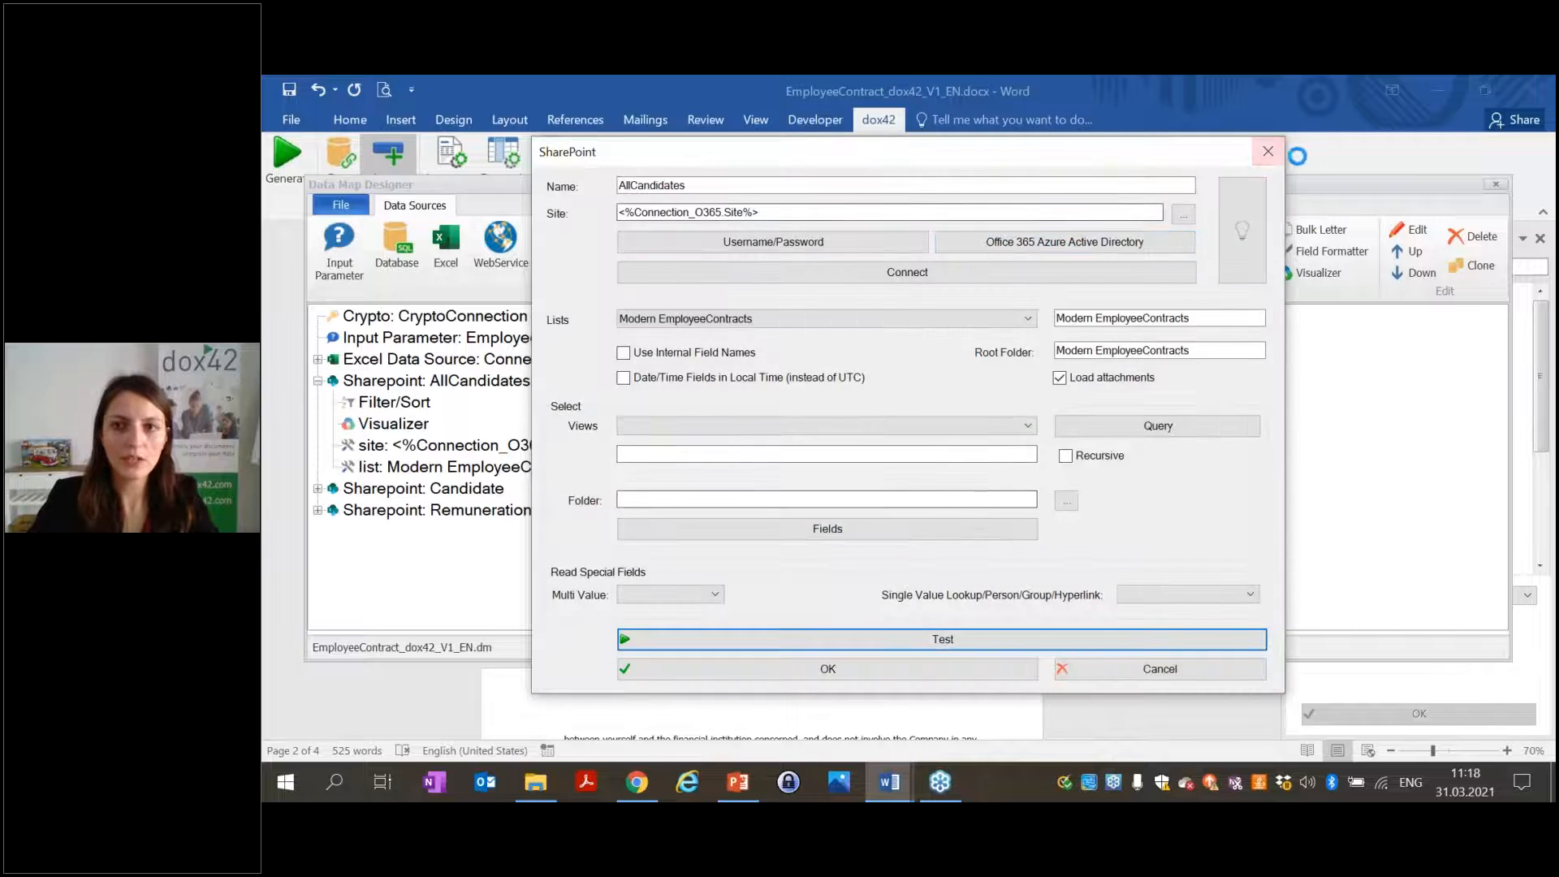
click(1267, 153)
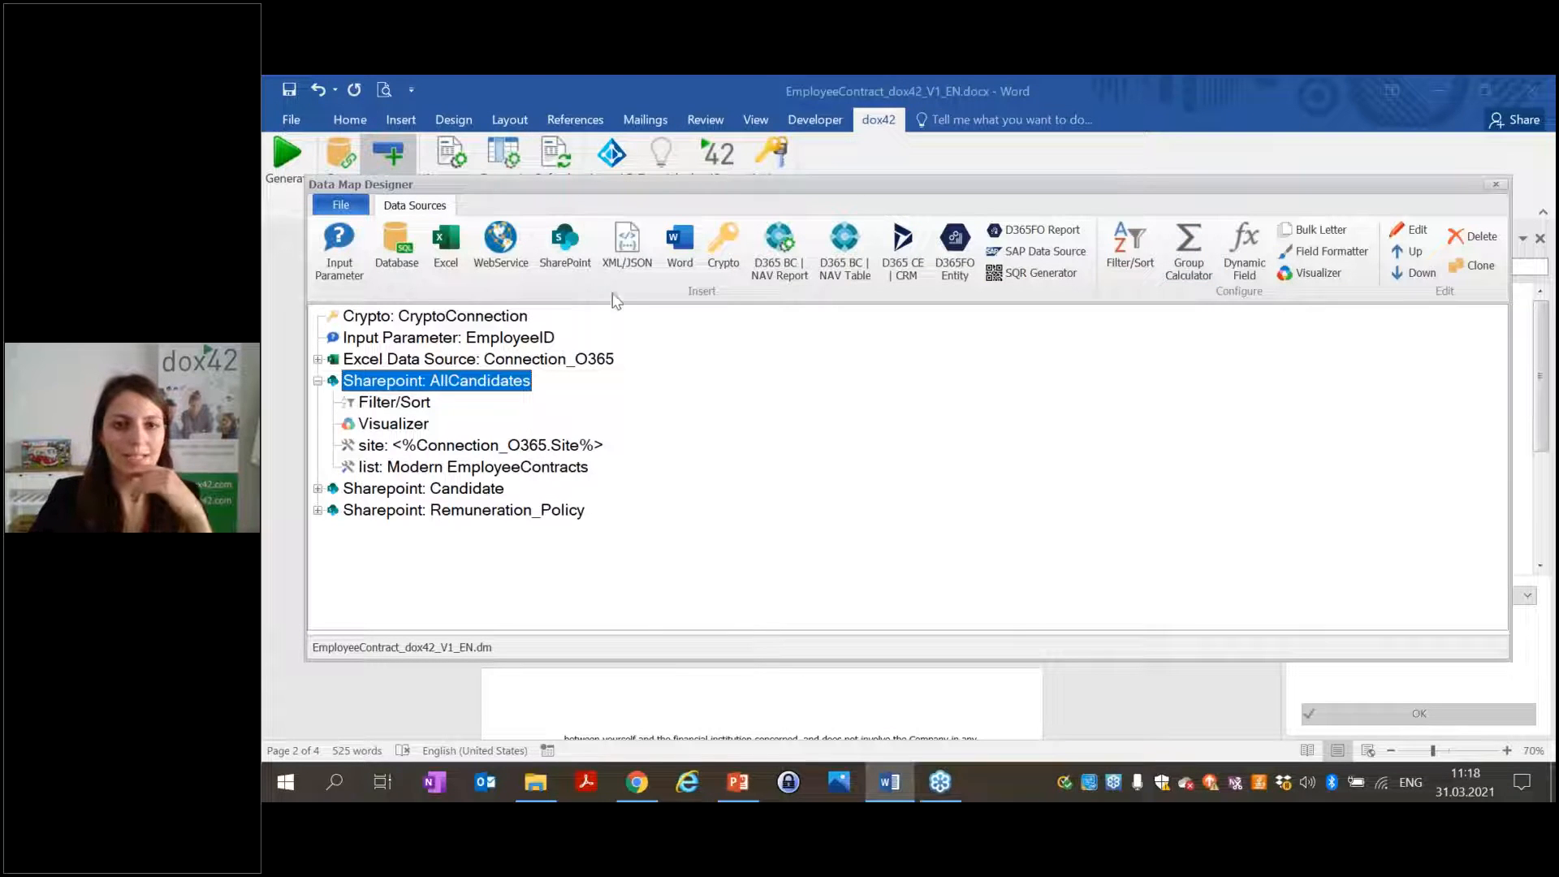
Create a new XML/JSON data source named Attachment using the GET request method.
click(621, 247)
text(Attachment)
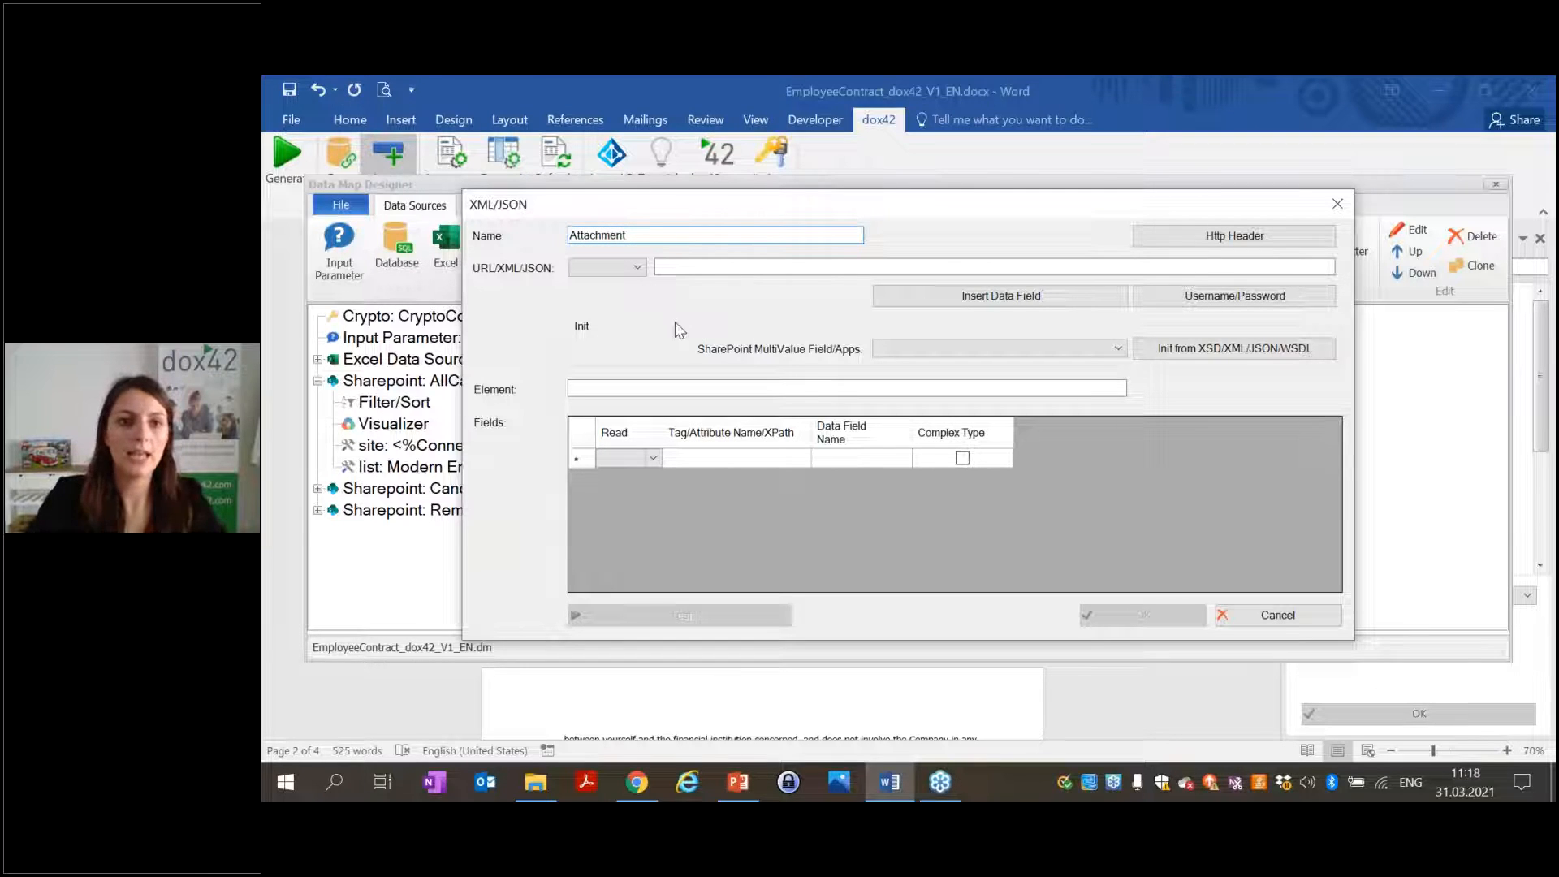
click(617, 268)
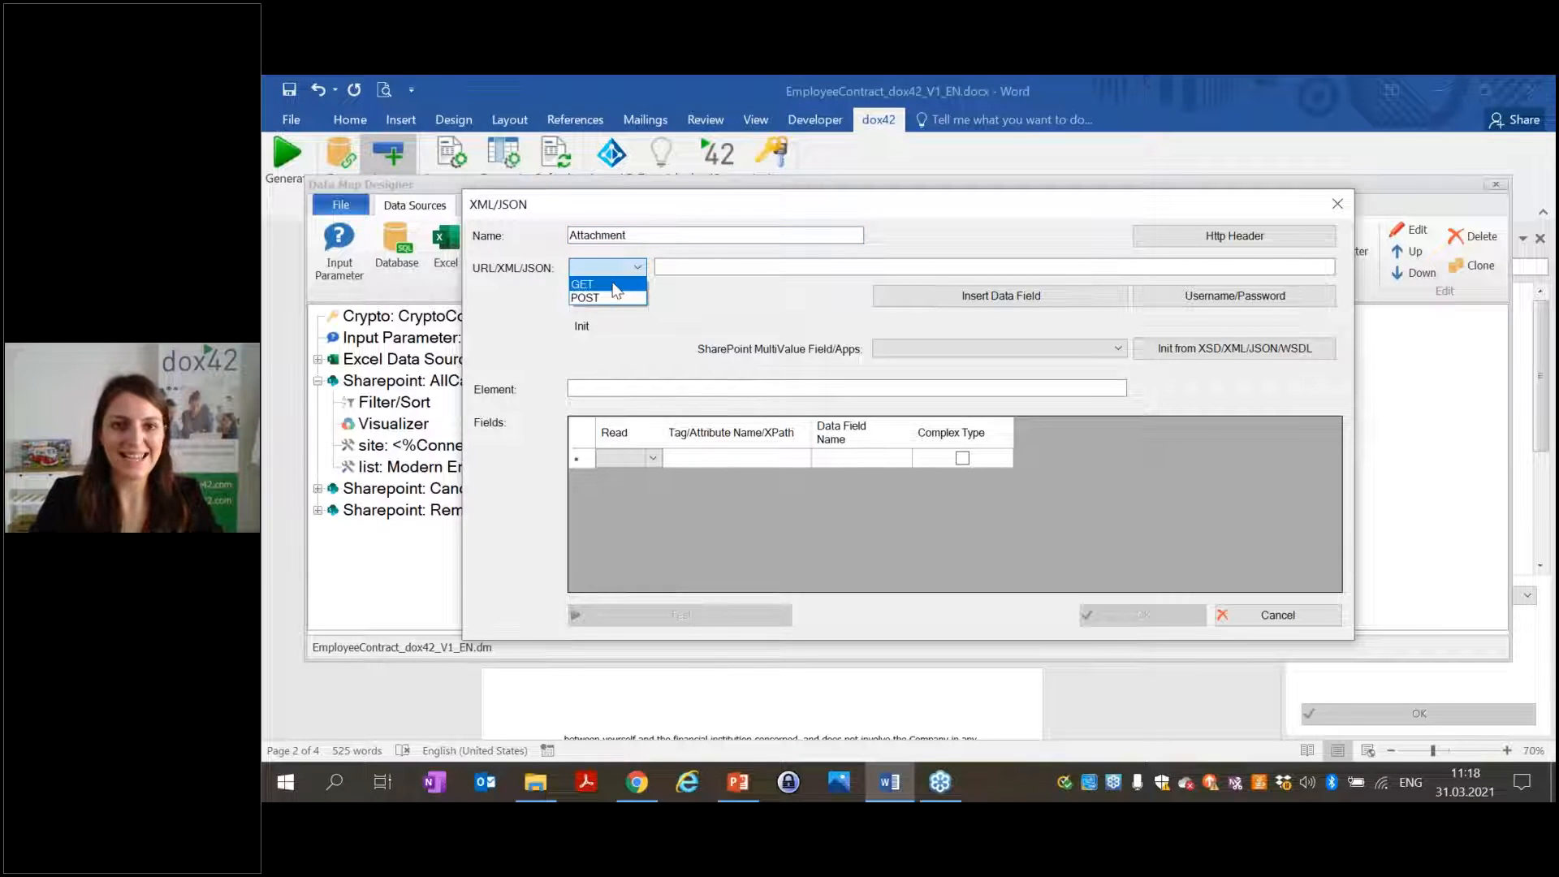
click(618, 285)
Use Candidate.AttachmentUrls as the source URL with SharePoint MultiValue Field set to Attachment Urls.
click(929, 293)
drag(934, 308, 1294, 155)
click(1170, 247)
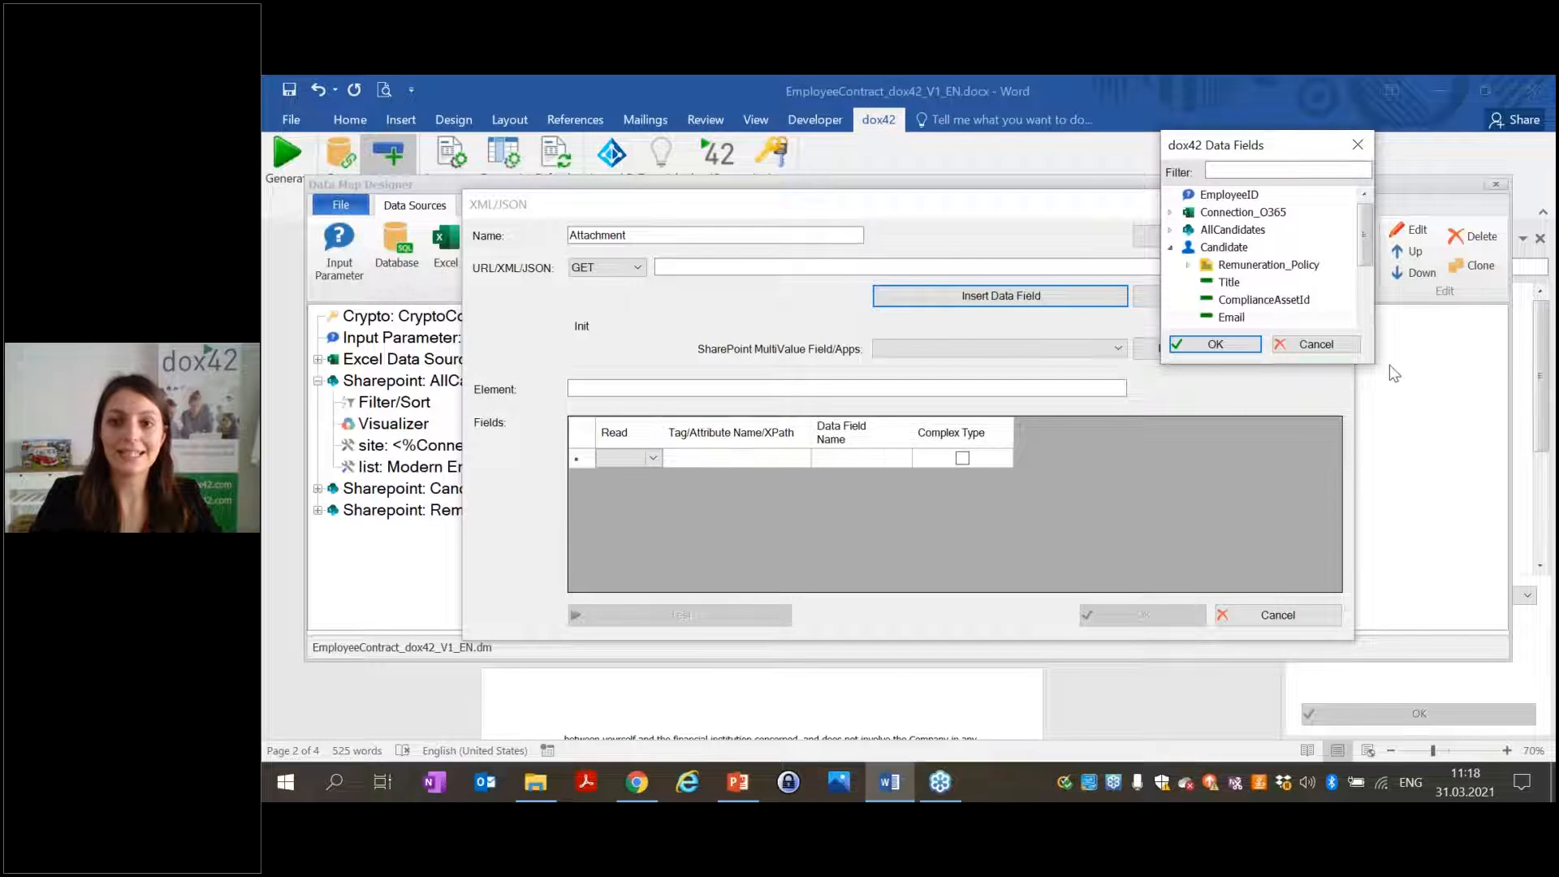
click(1276, 170)
text(attach)
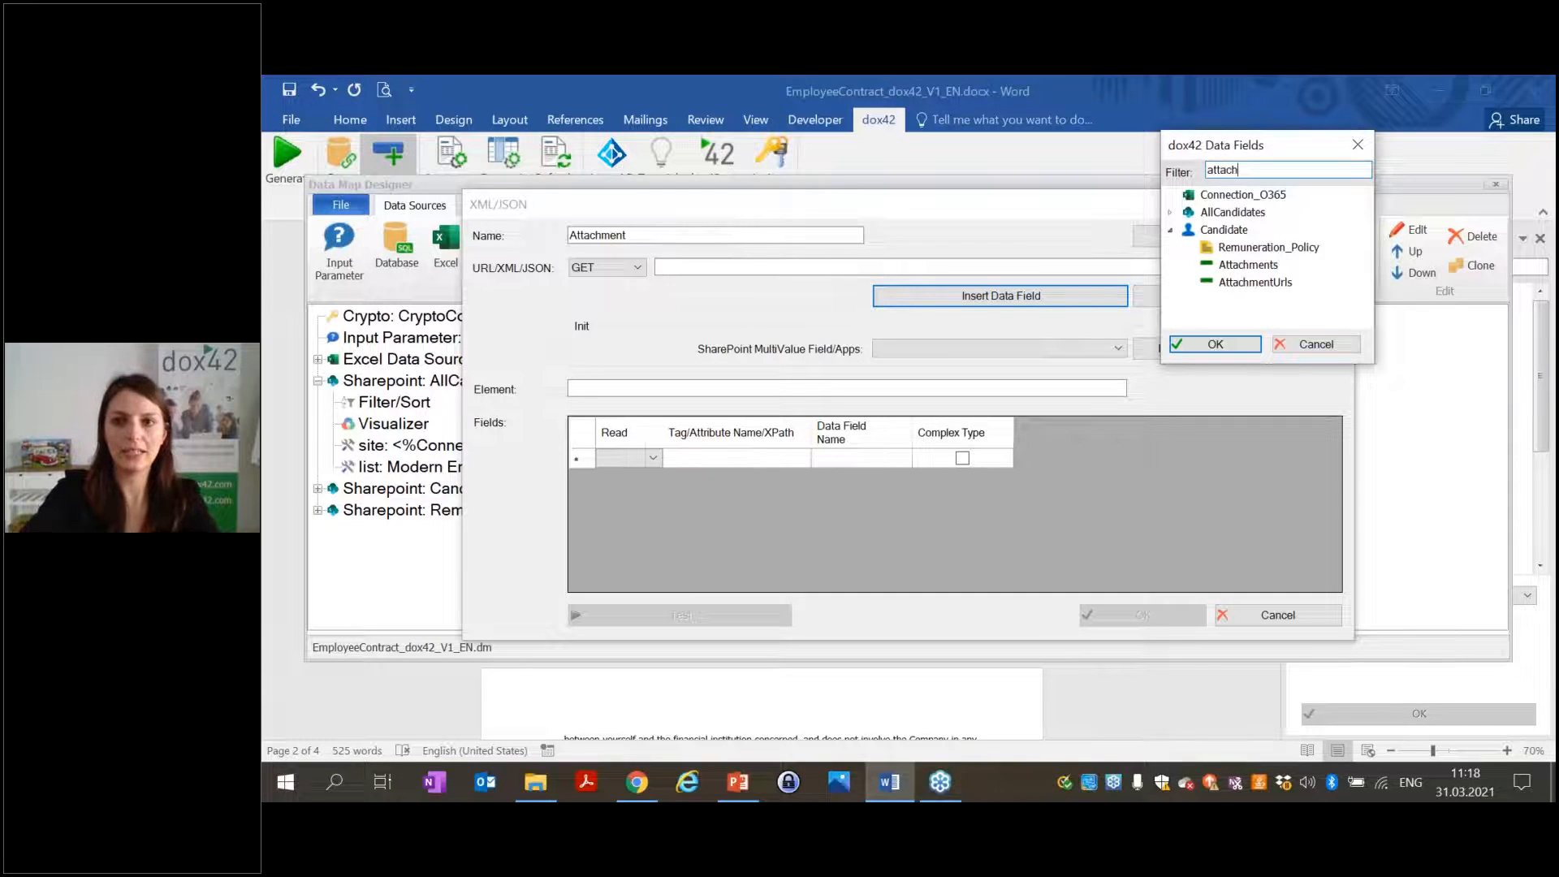
click(1248, 291)
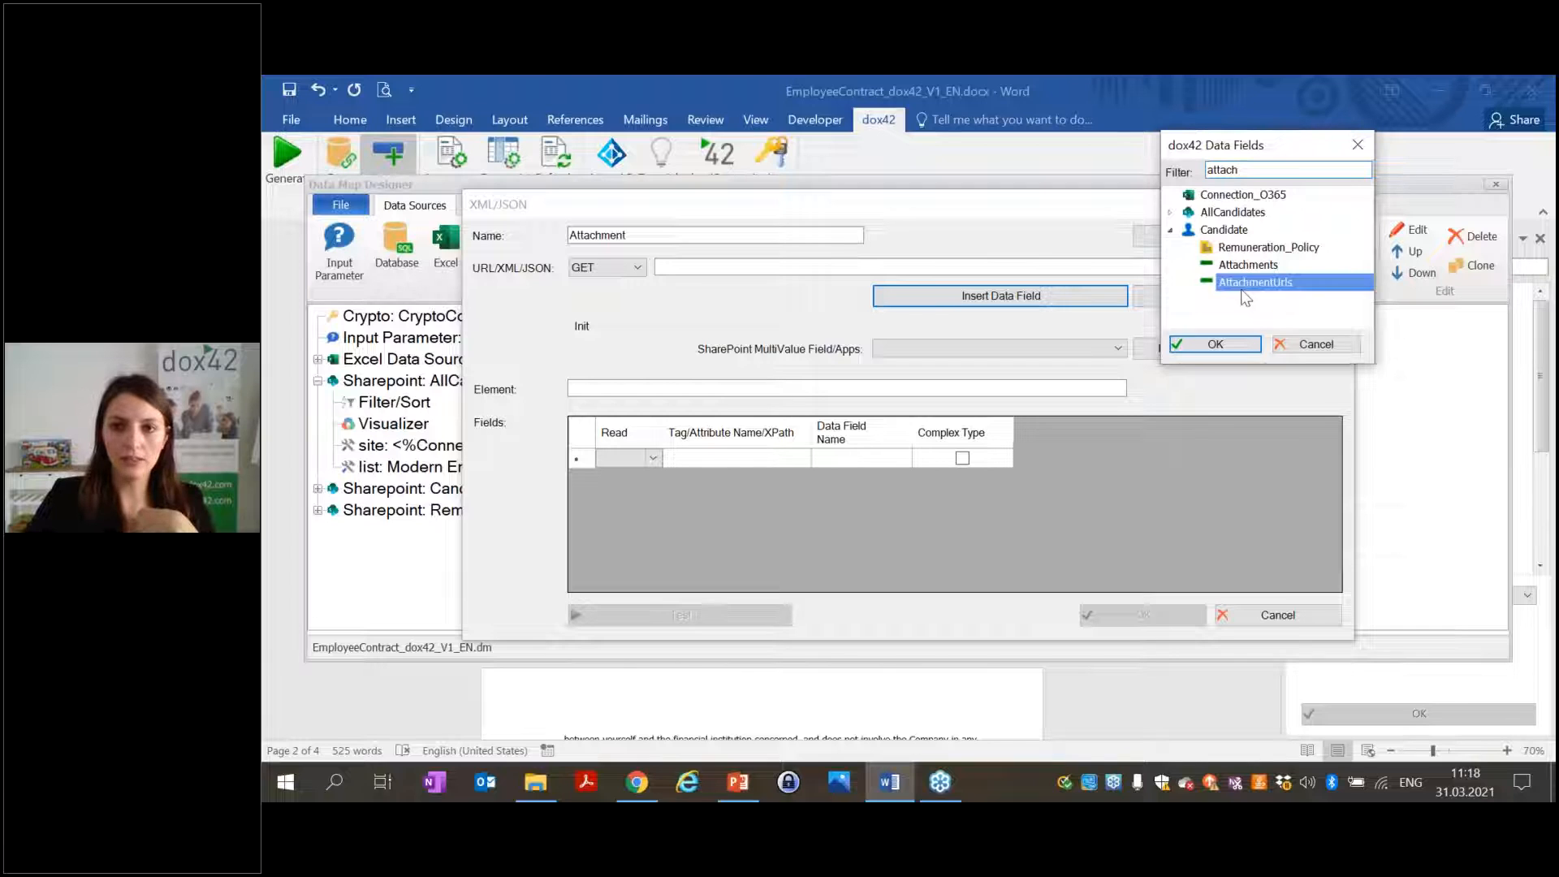
click(1215, 343)
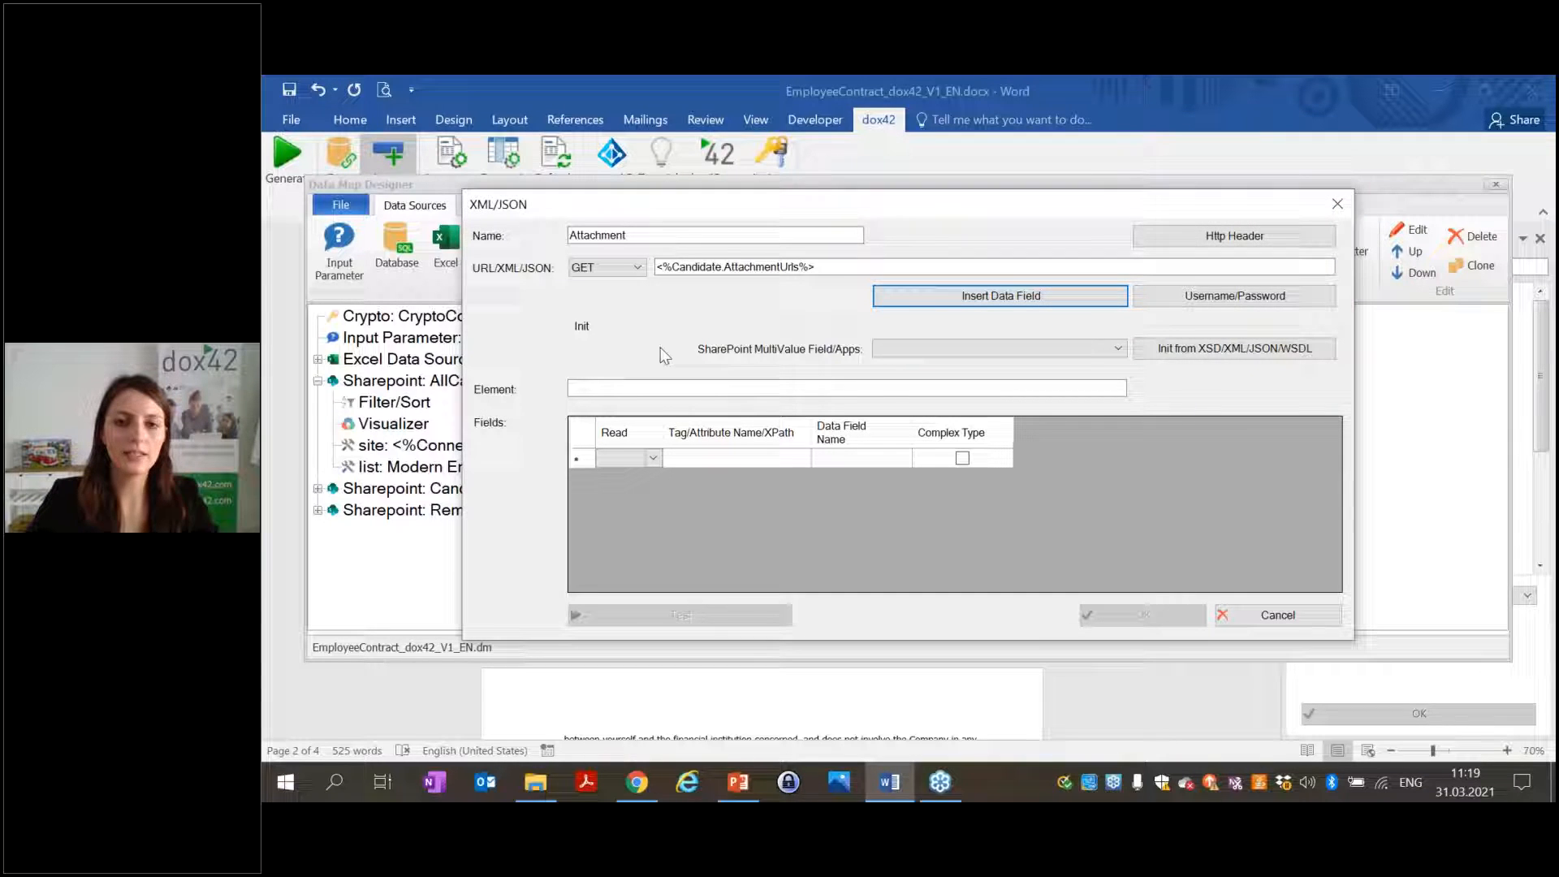
click(940, 346)
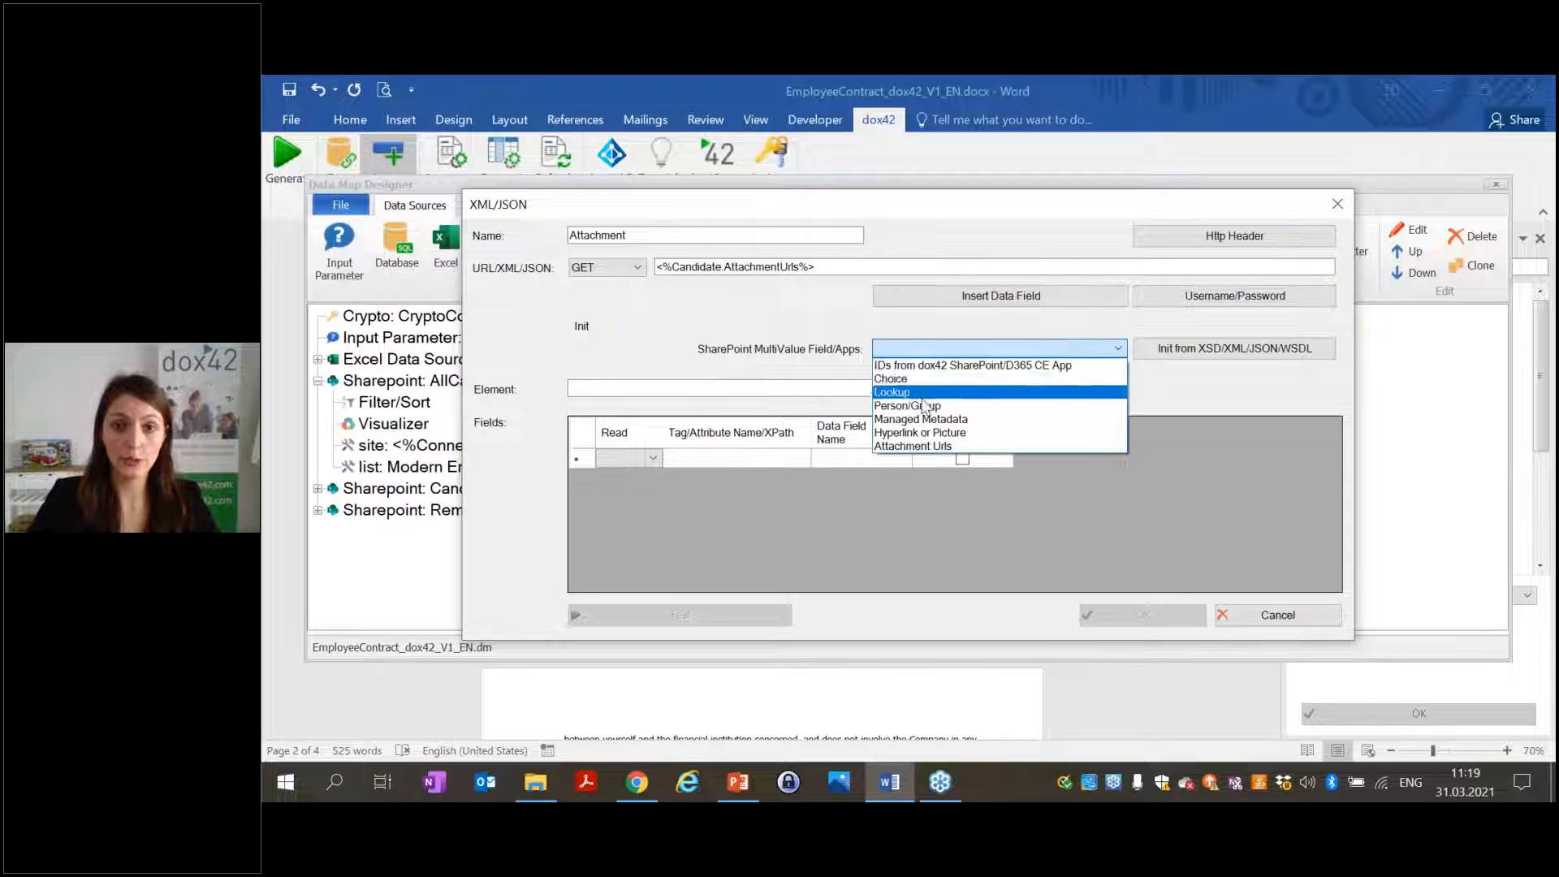
click(909, 447)
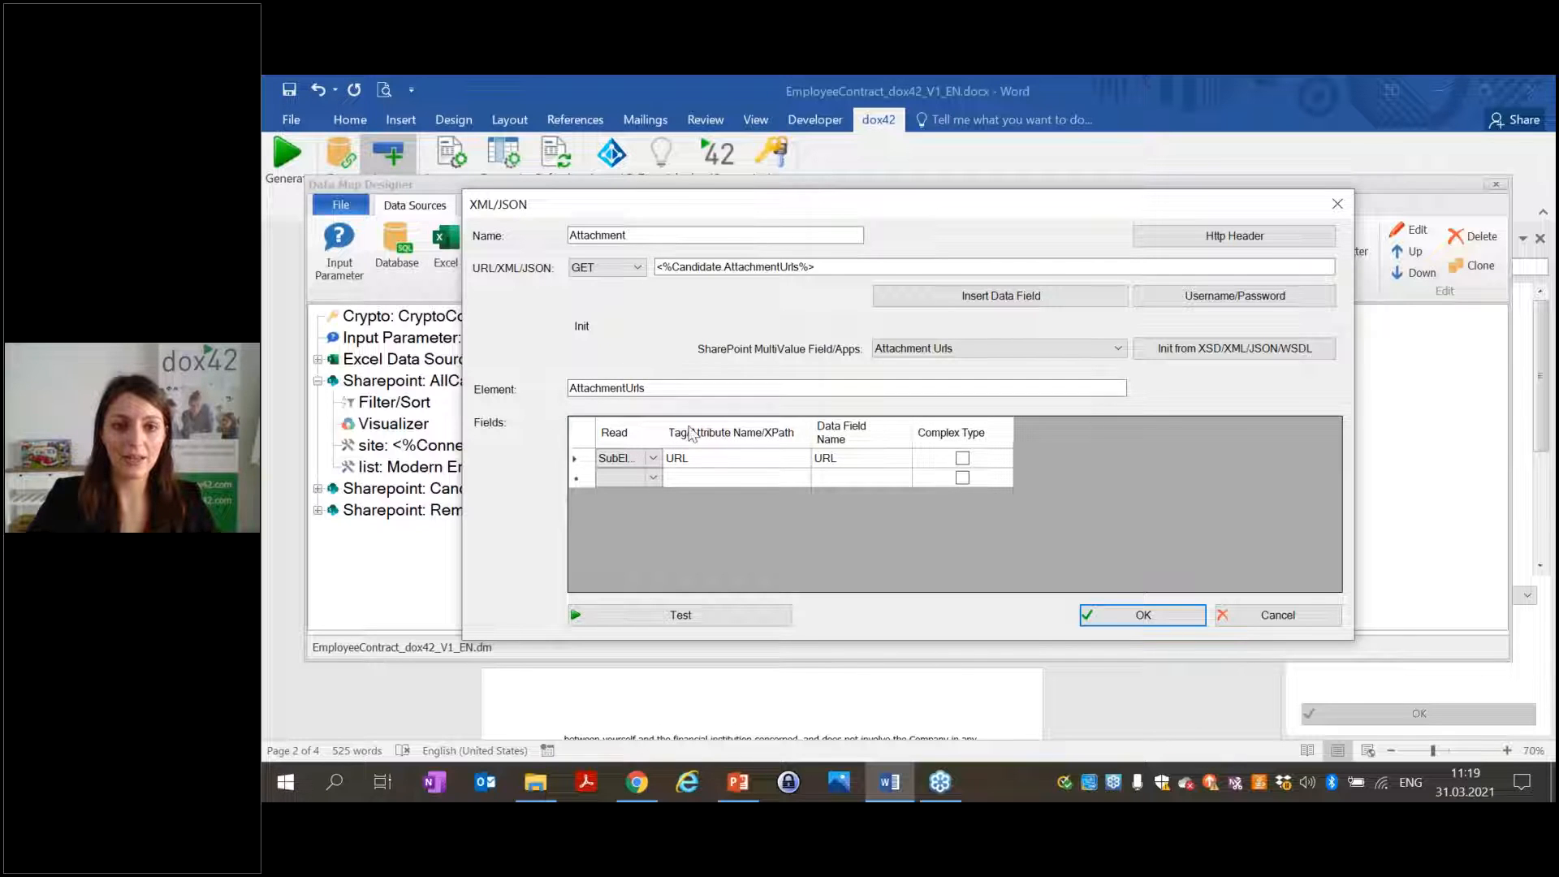
click(1141, 615)
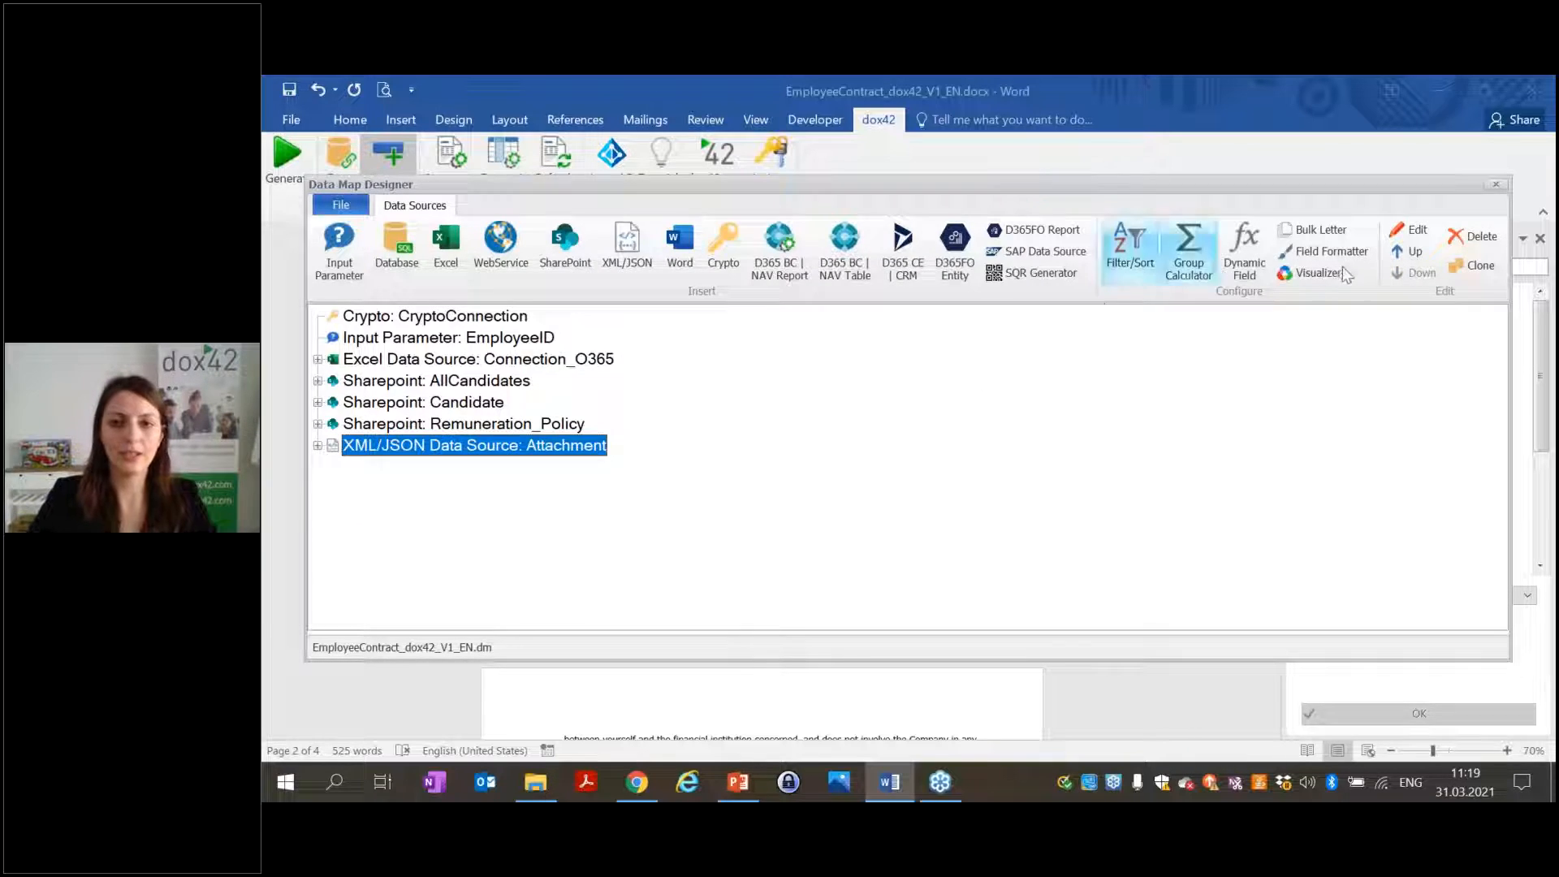
Give the Attachment source an orange field colour and image icon, then close the Data Map saving changes.
click(1319, 274)
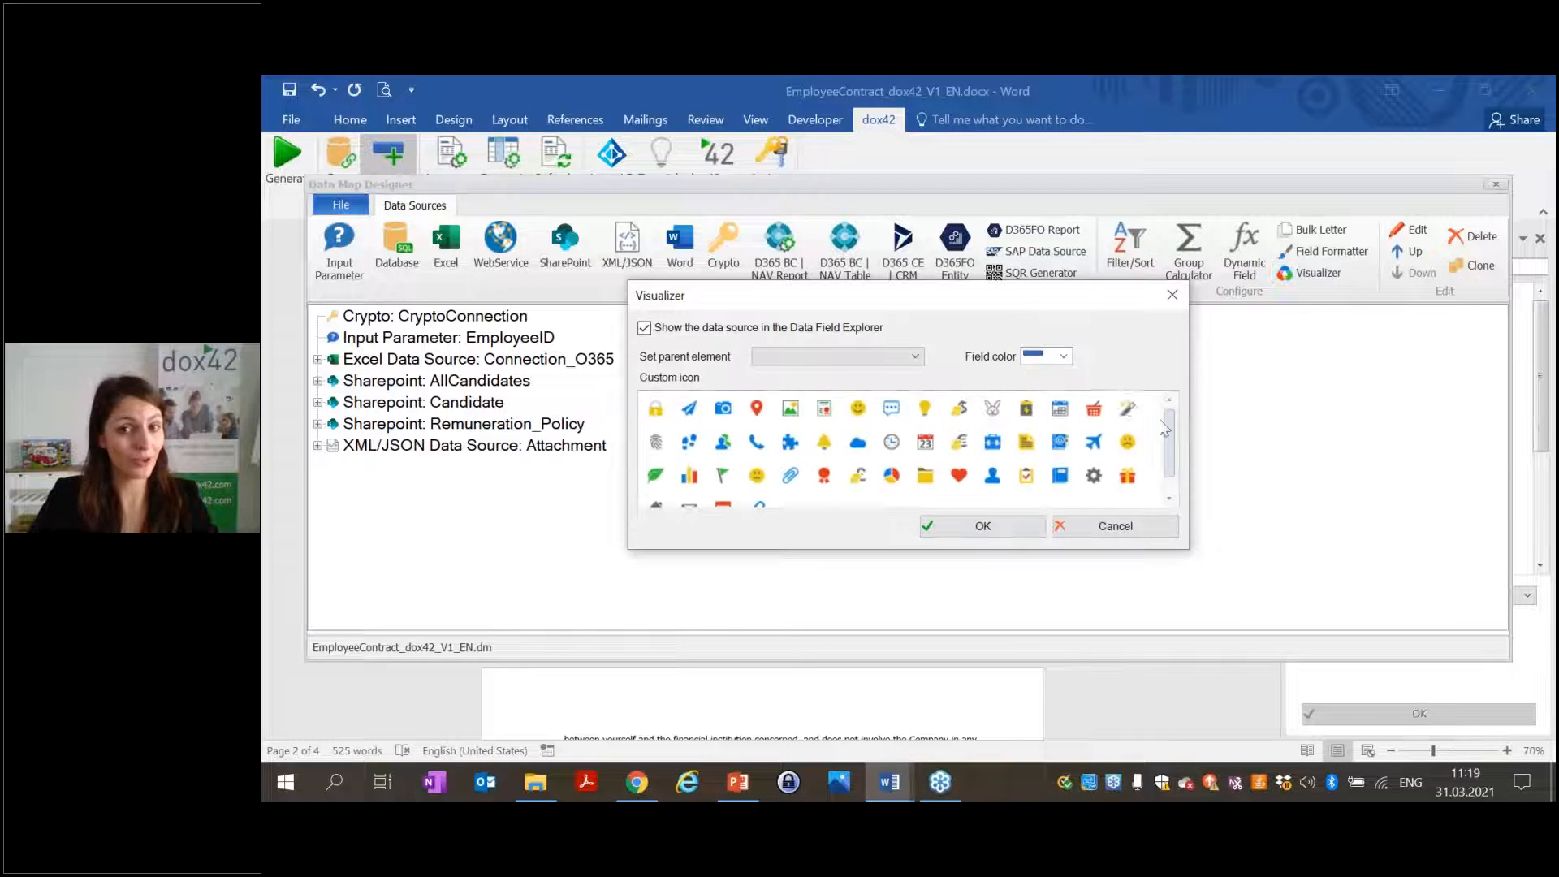
click(1063, 356)
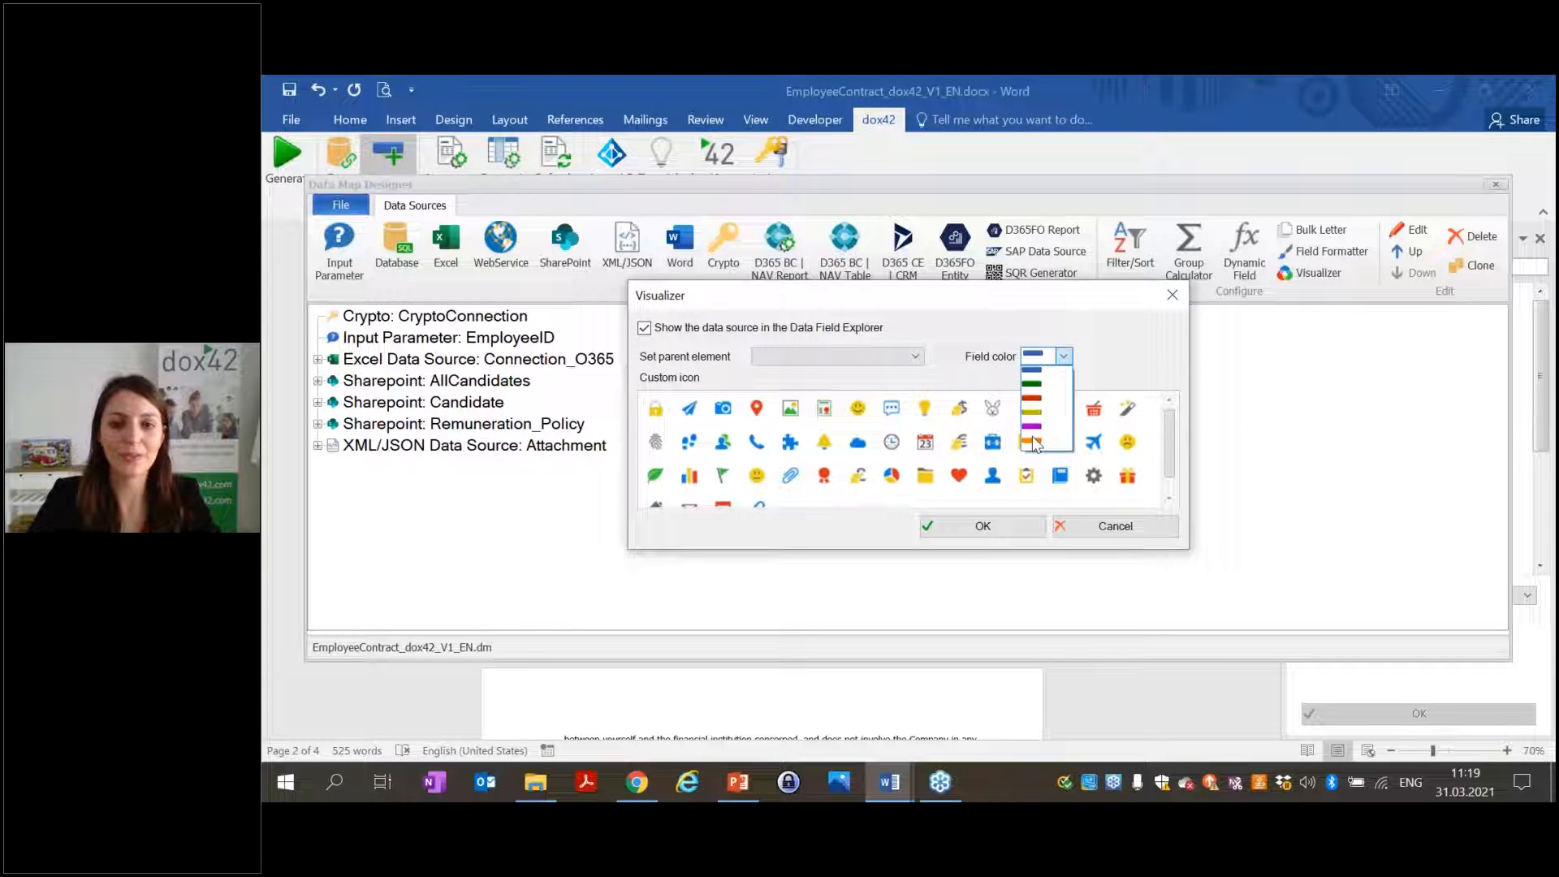
click(1034, 428)
click(1063, 357)
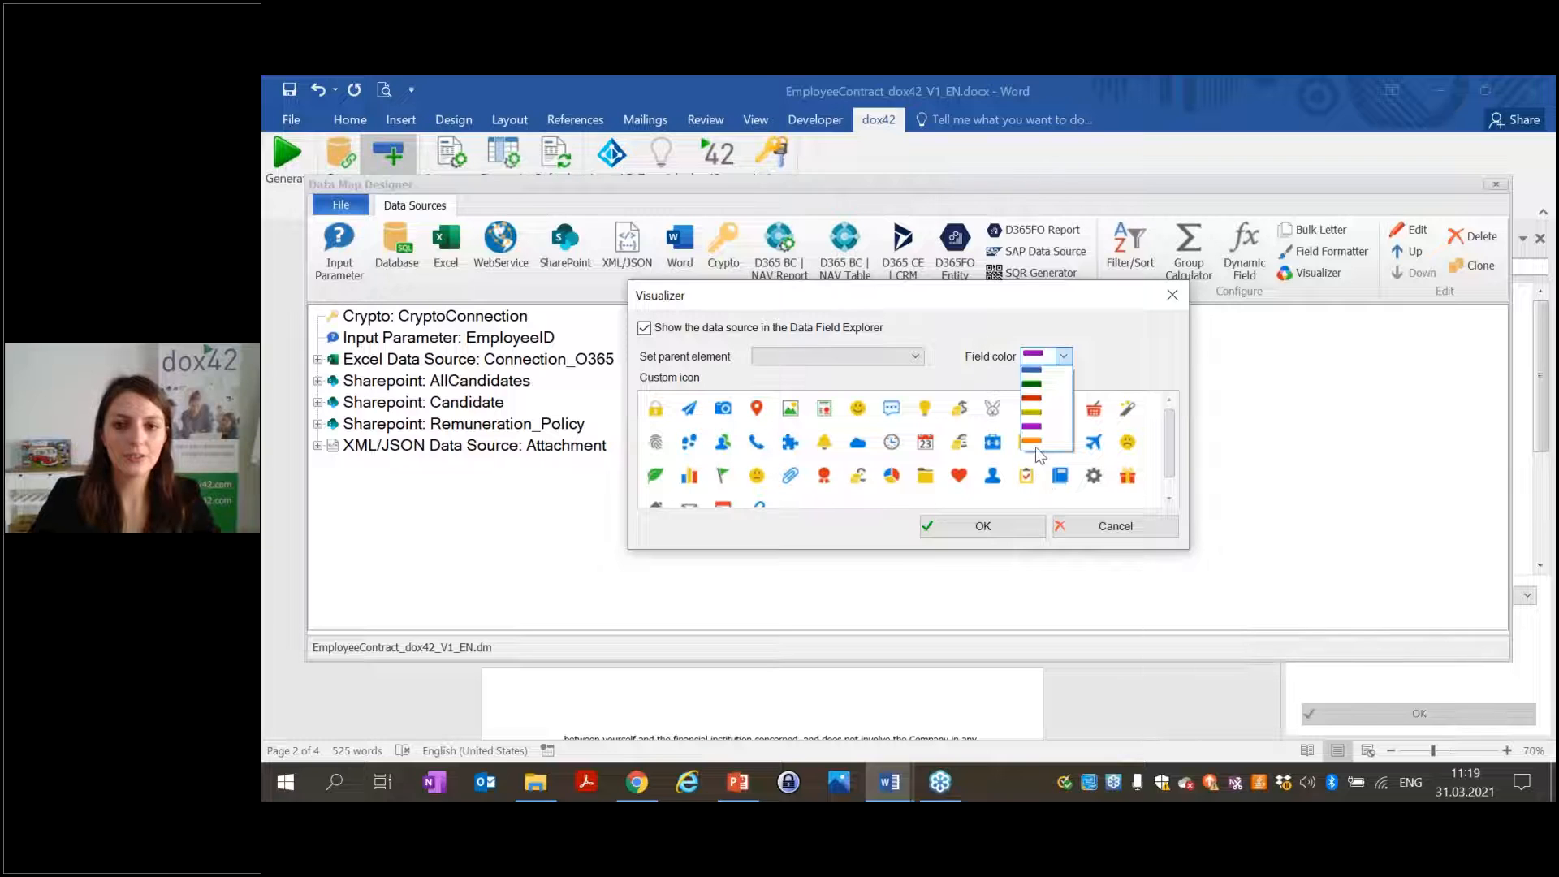
click(1036, 443)
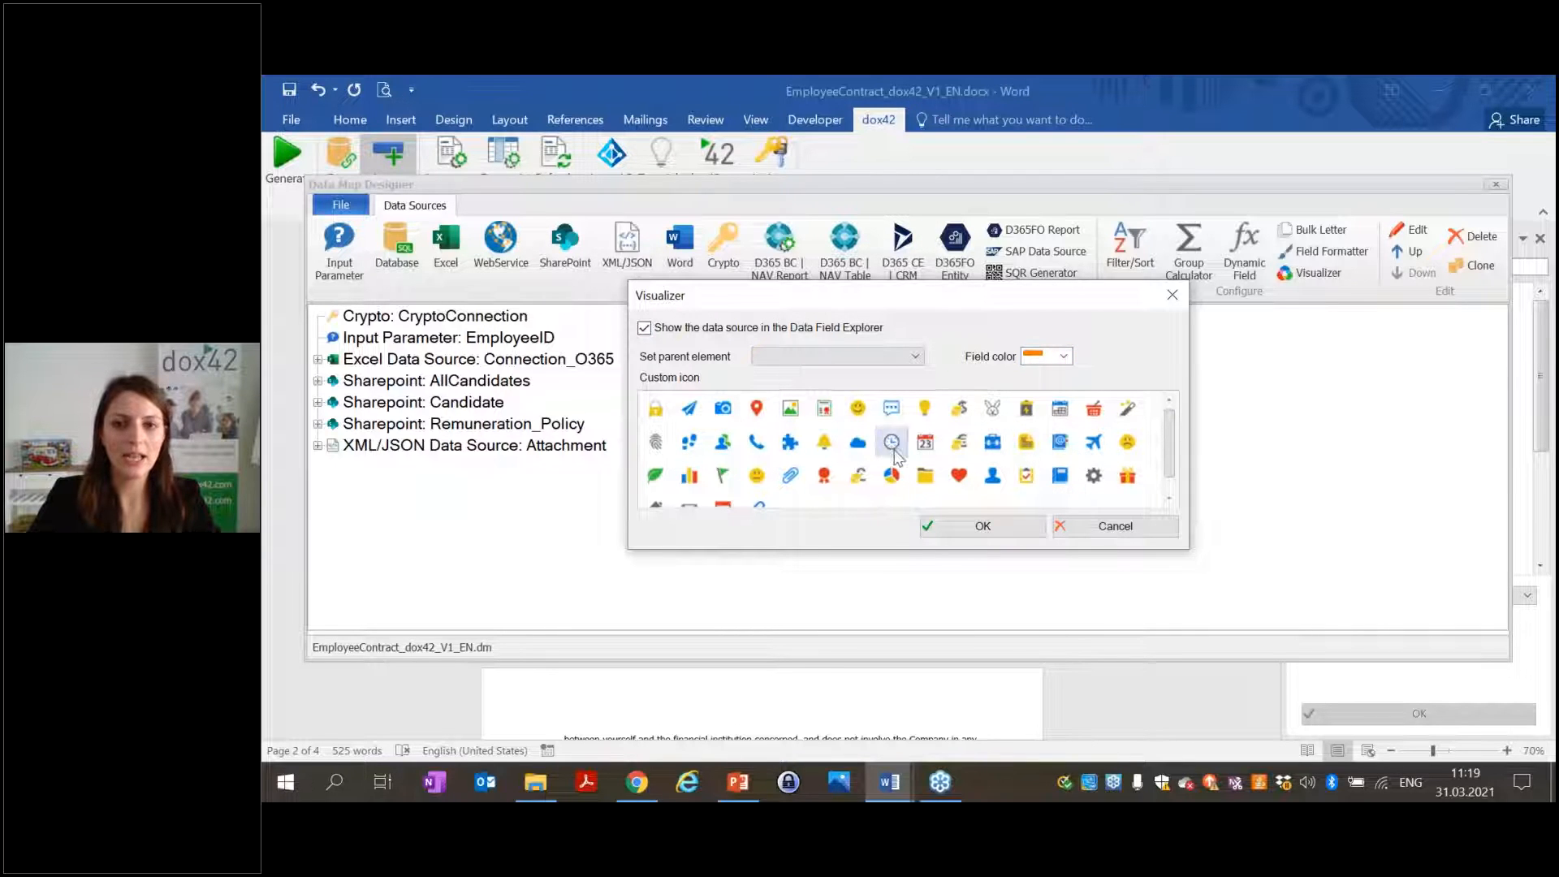
click(790, 408)
click(948, 533)
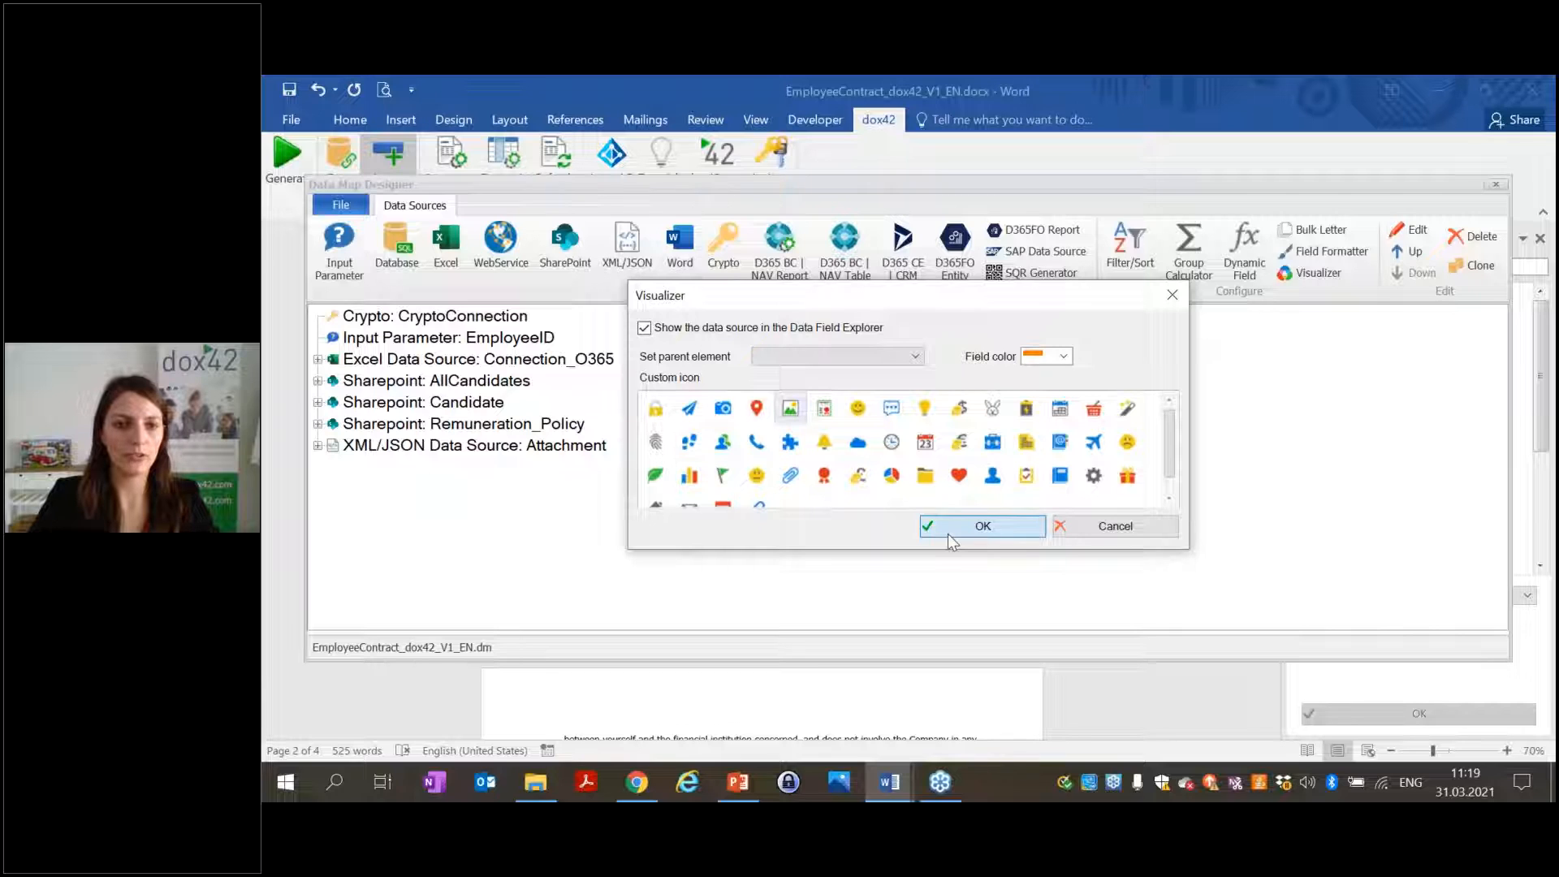
click(1491, 186)
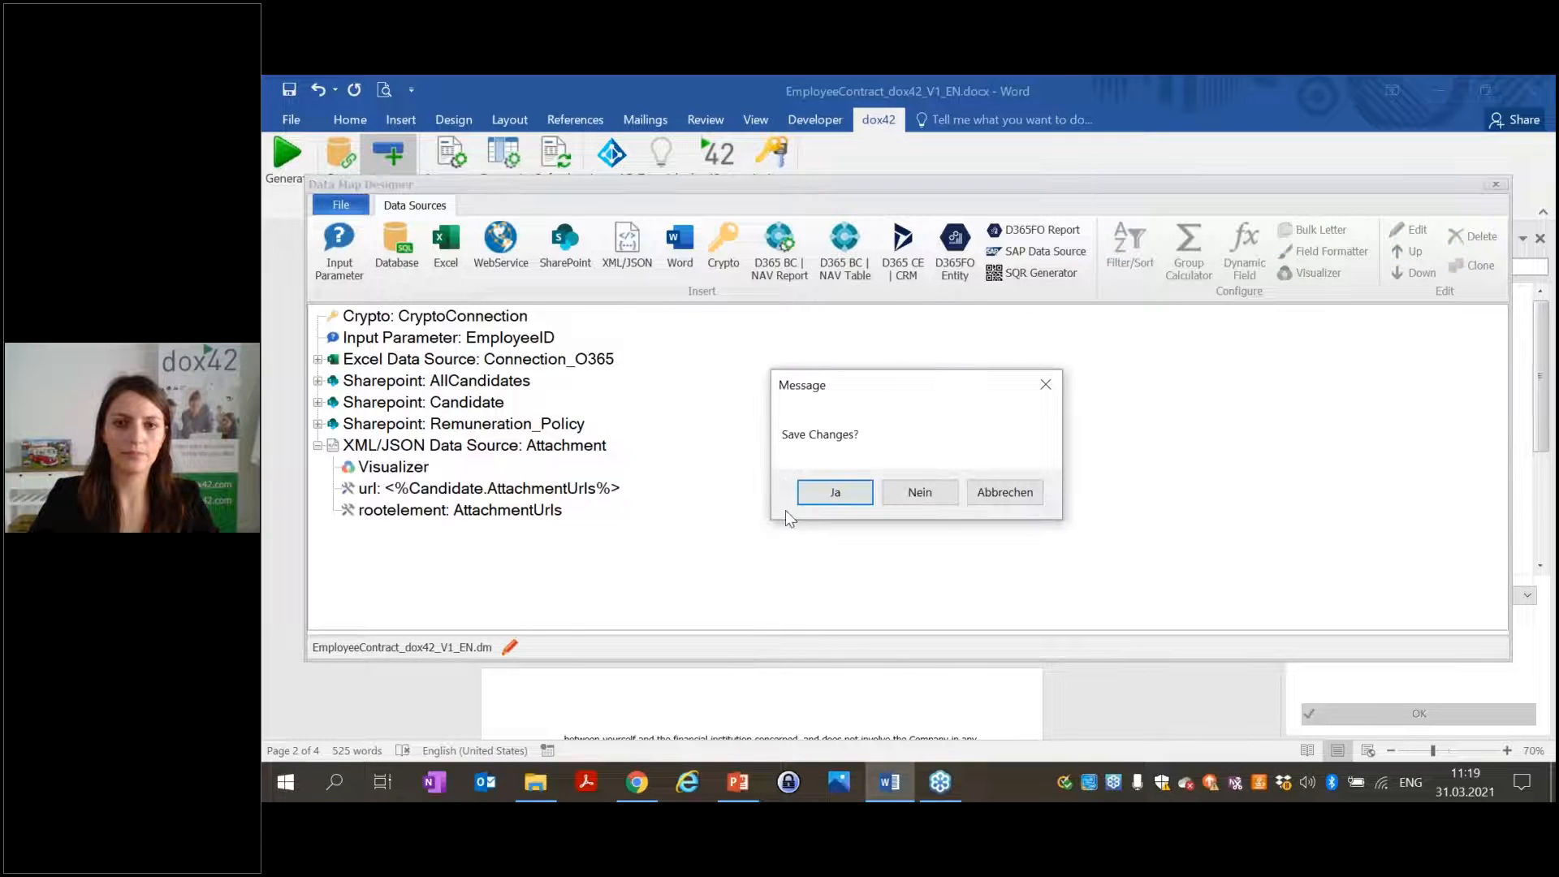
click(802, 498)
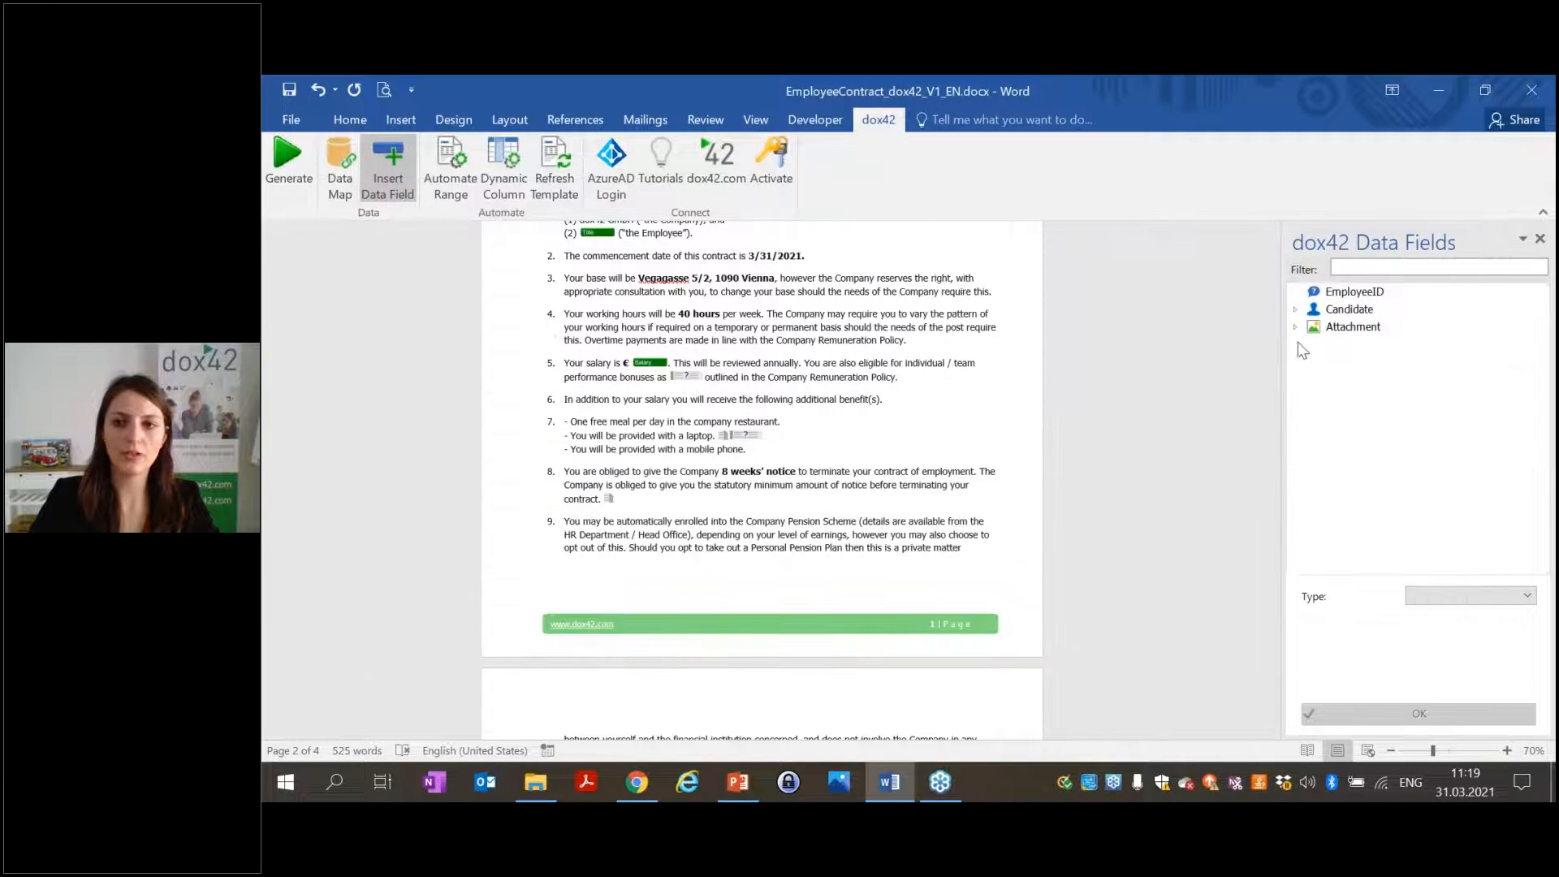
Insert the Attachment URL field on the last page as an Image with dimension 200.
scroll(812, 477, down, 15)
scroll(812, 477, down, 5)
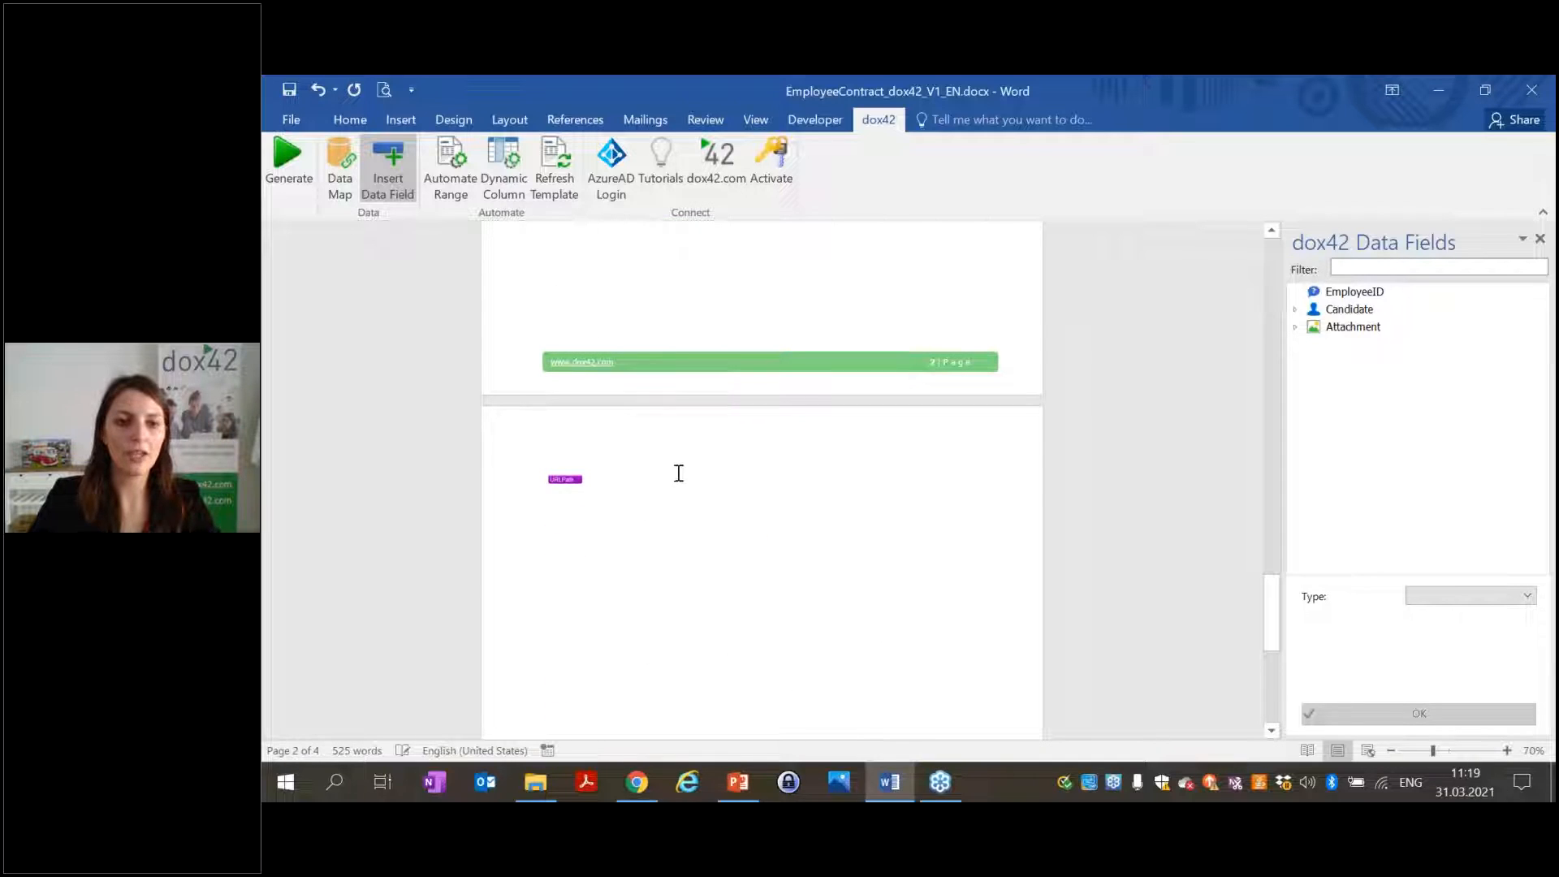
click(1296, 328)
double_click(1351, 345)
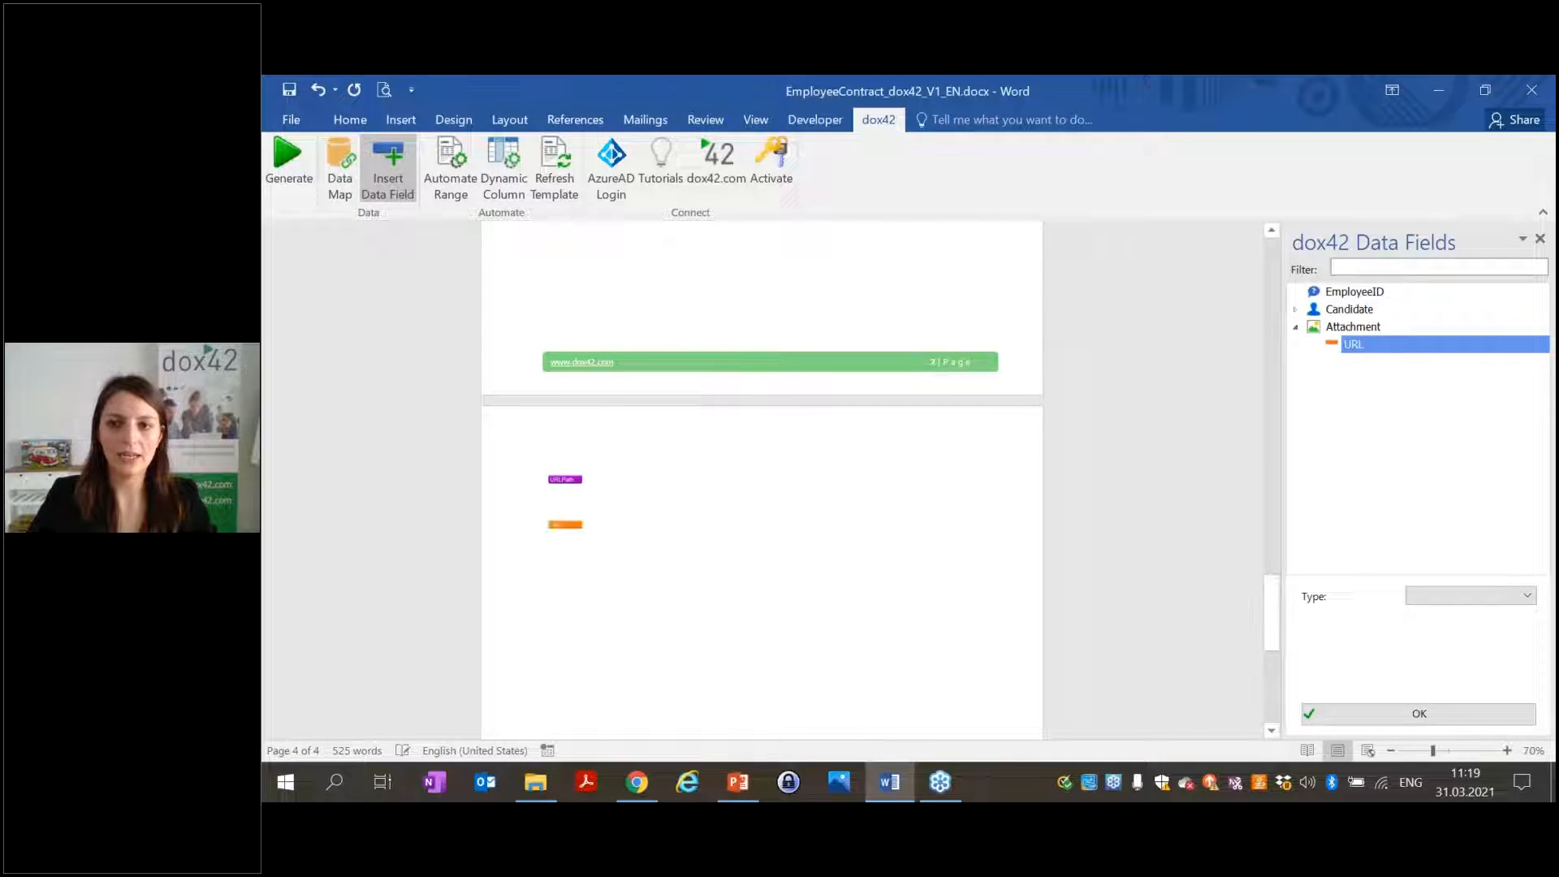
click(1417, 600)
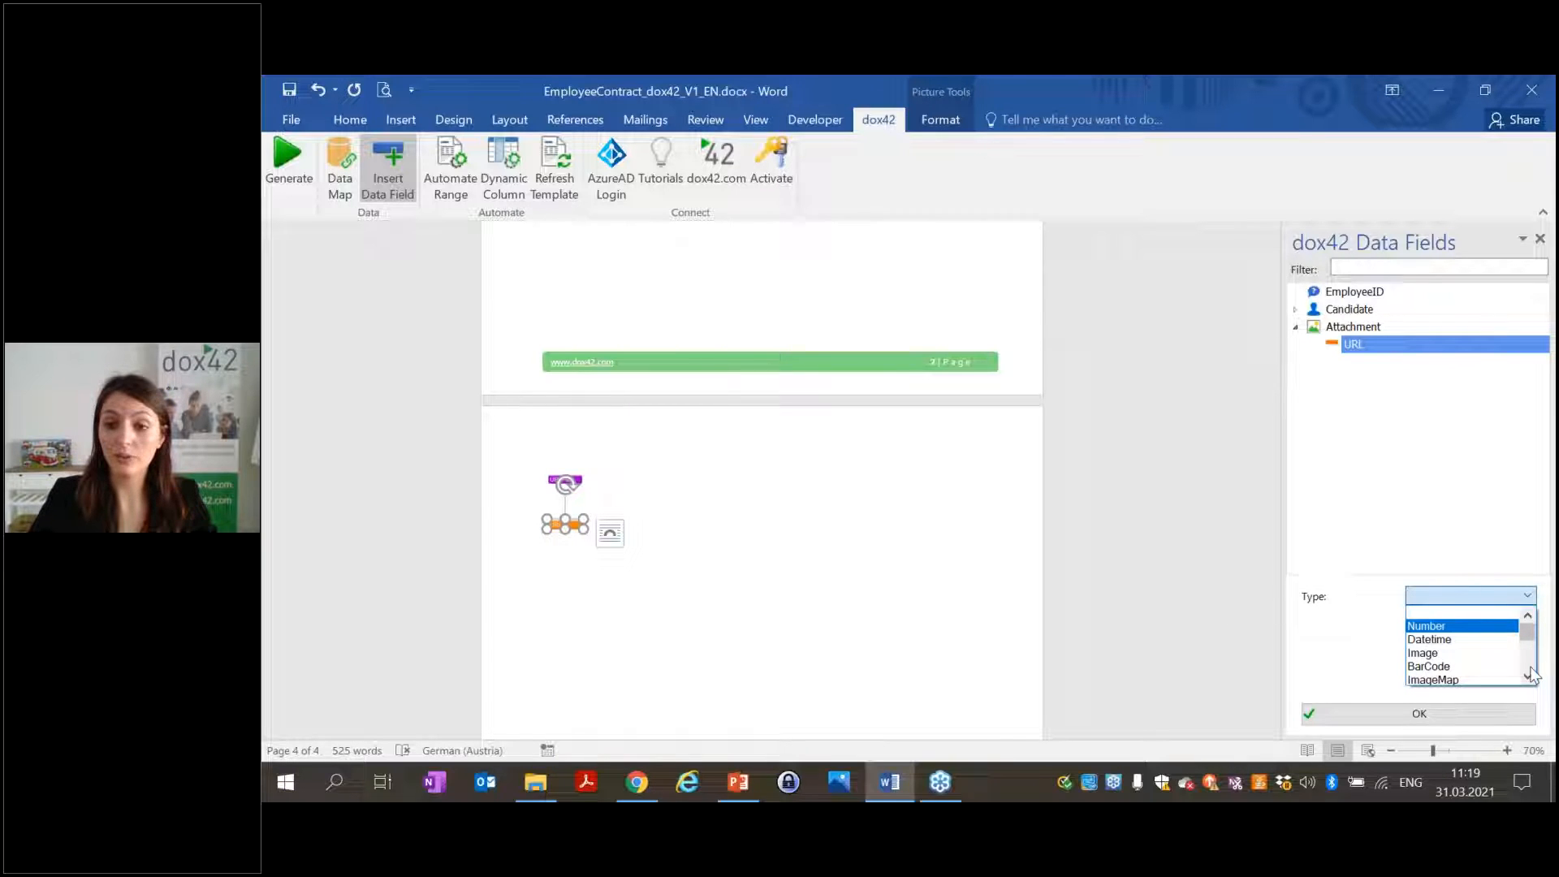
click(1461, 653)
drag(1468, 630, 1398, 623)
text(2)
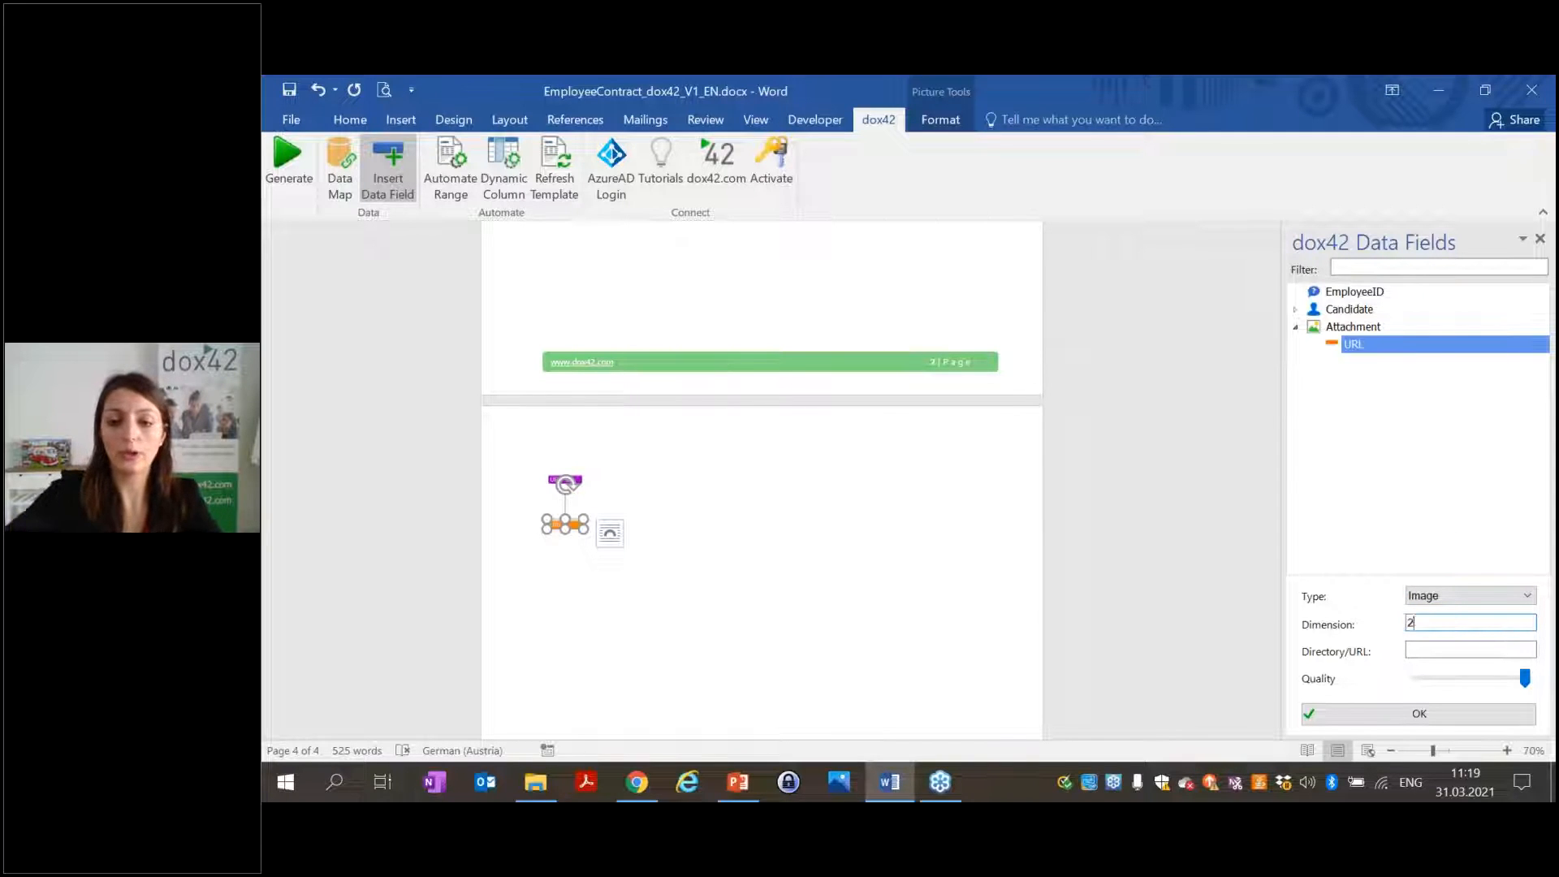
text(00)
click(1421, 713)
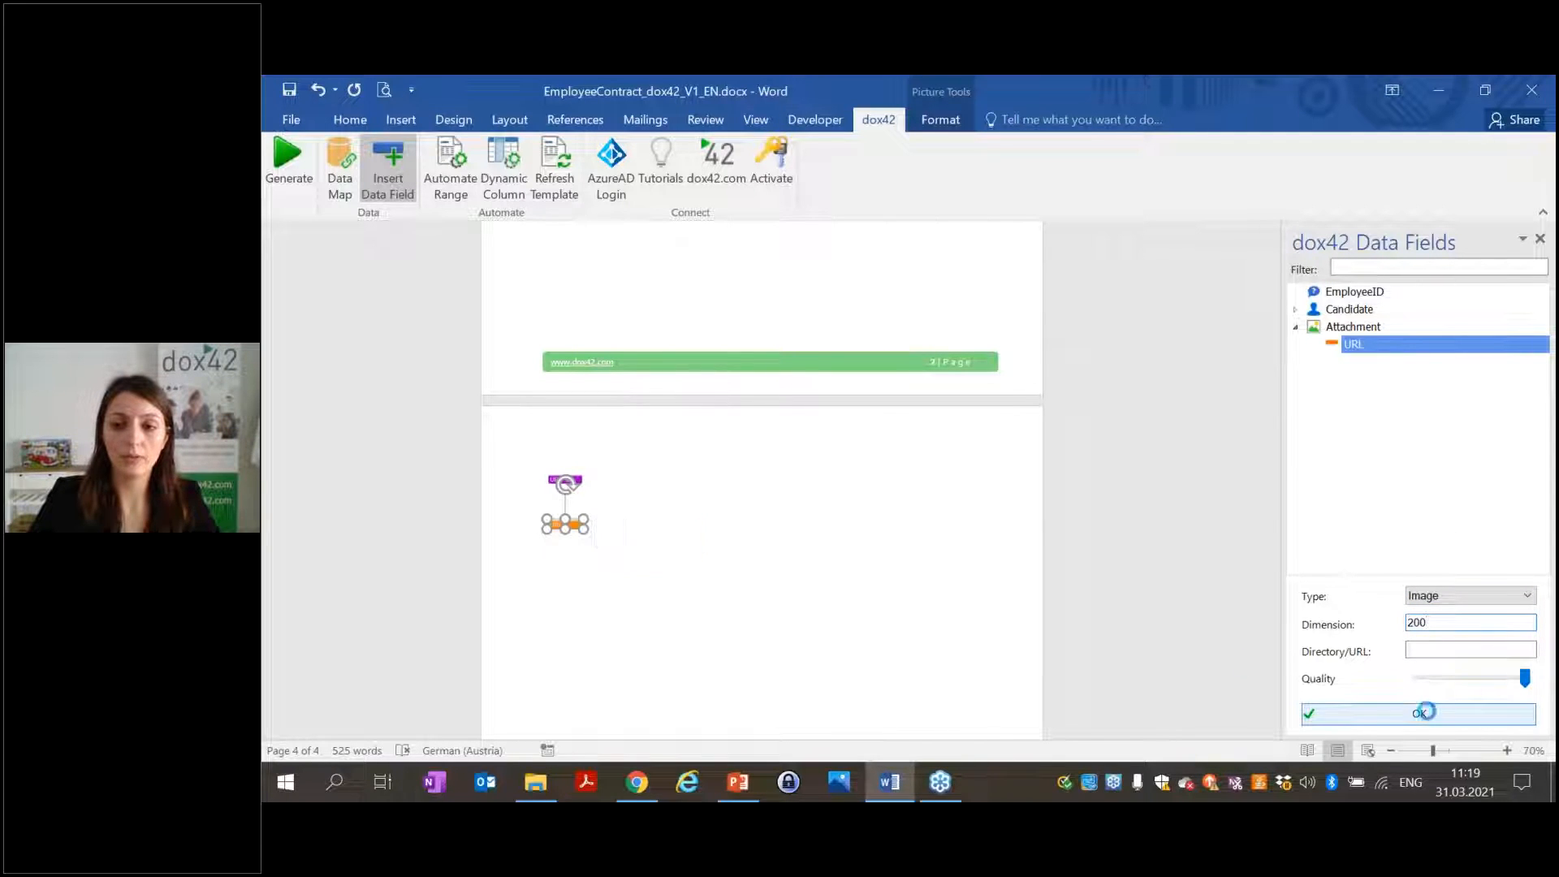
Save the template and generate the contract for the chosen employee, checking the photo appears.
click(288, 163)
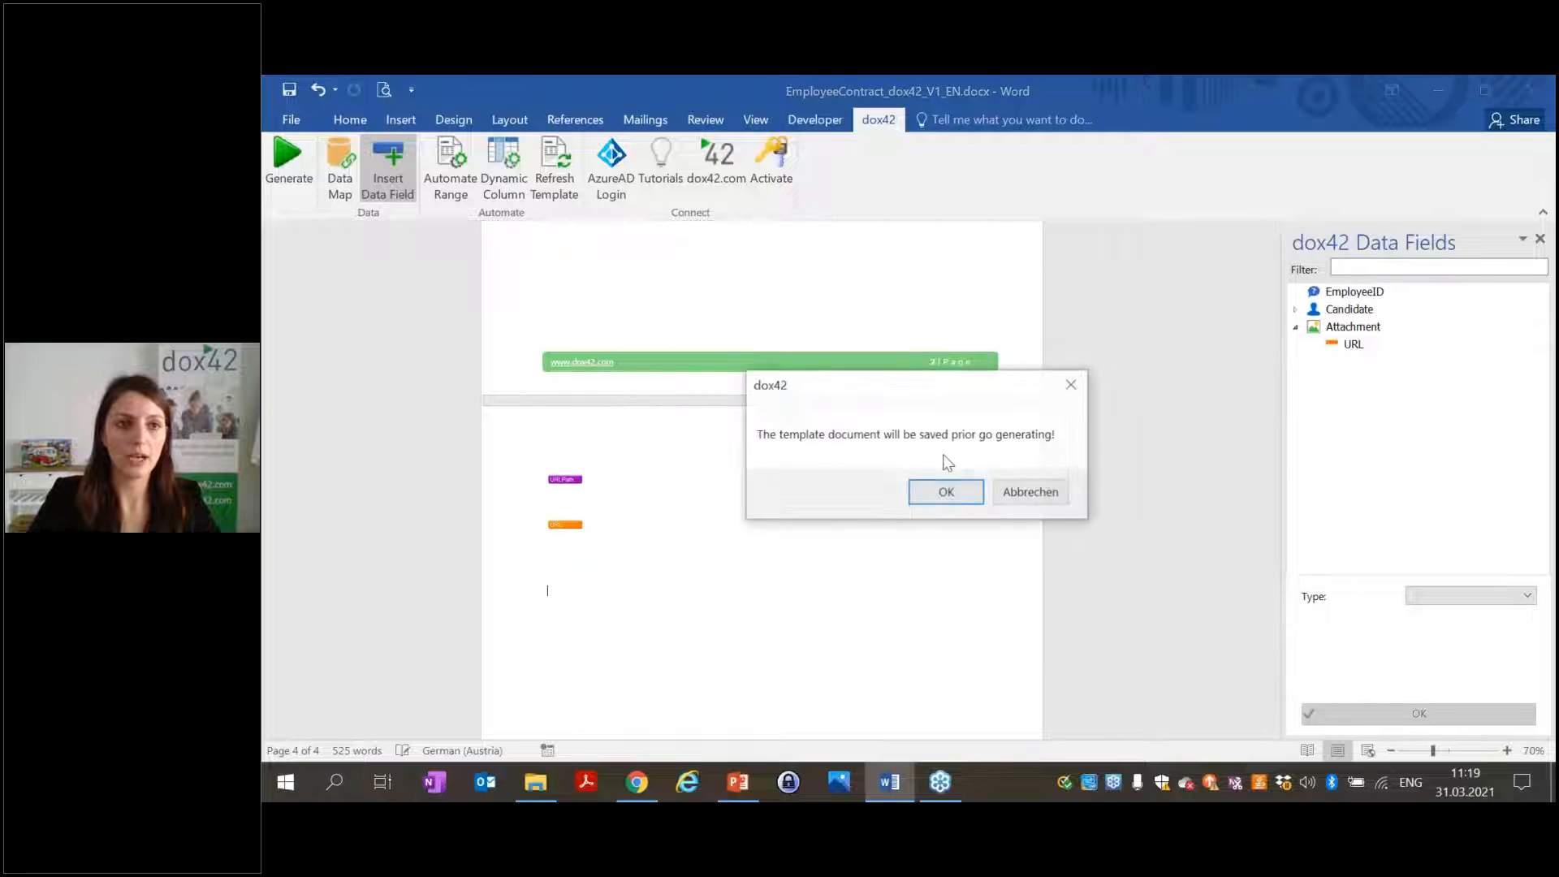
click(962, 492)
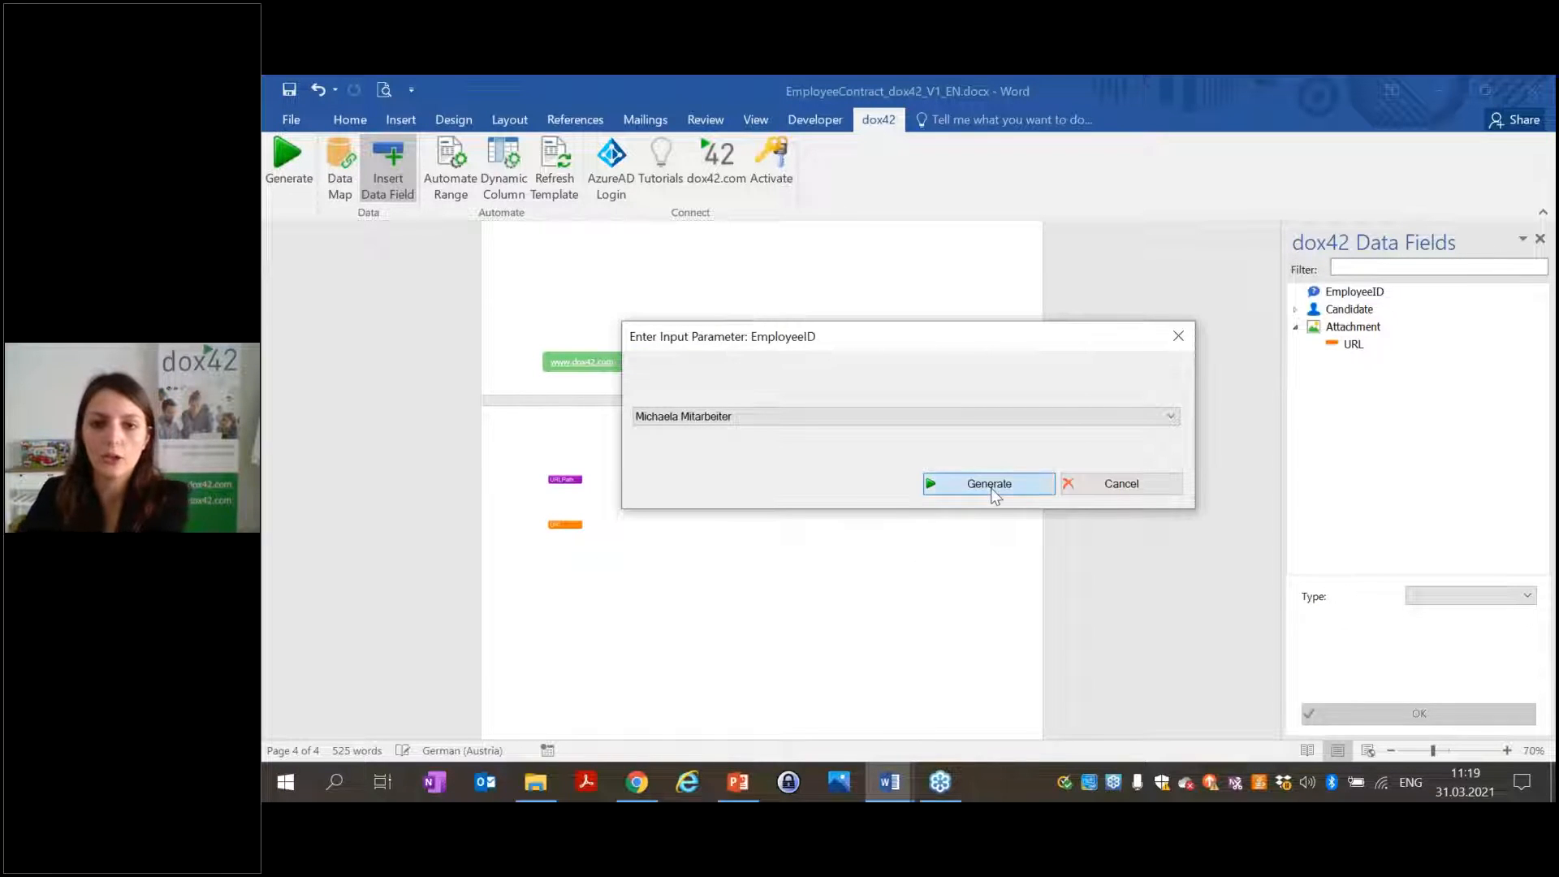
click(992, 485)
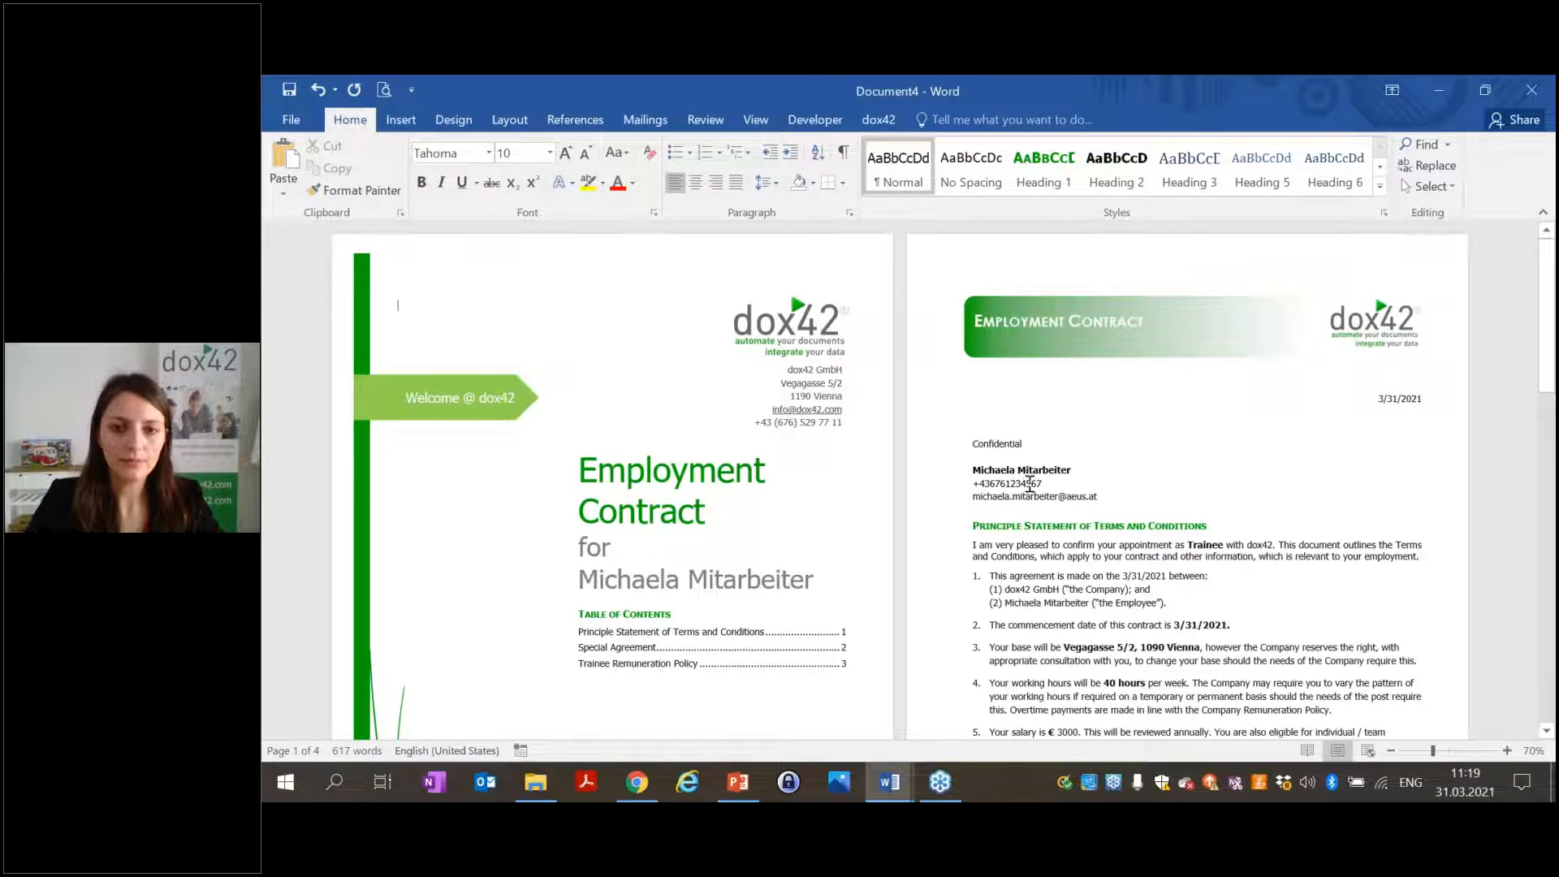
scroll(1026, 480, down, 15)
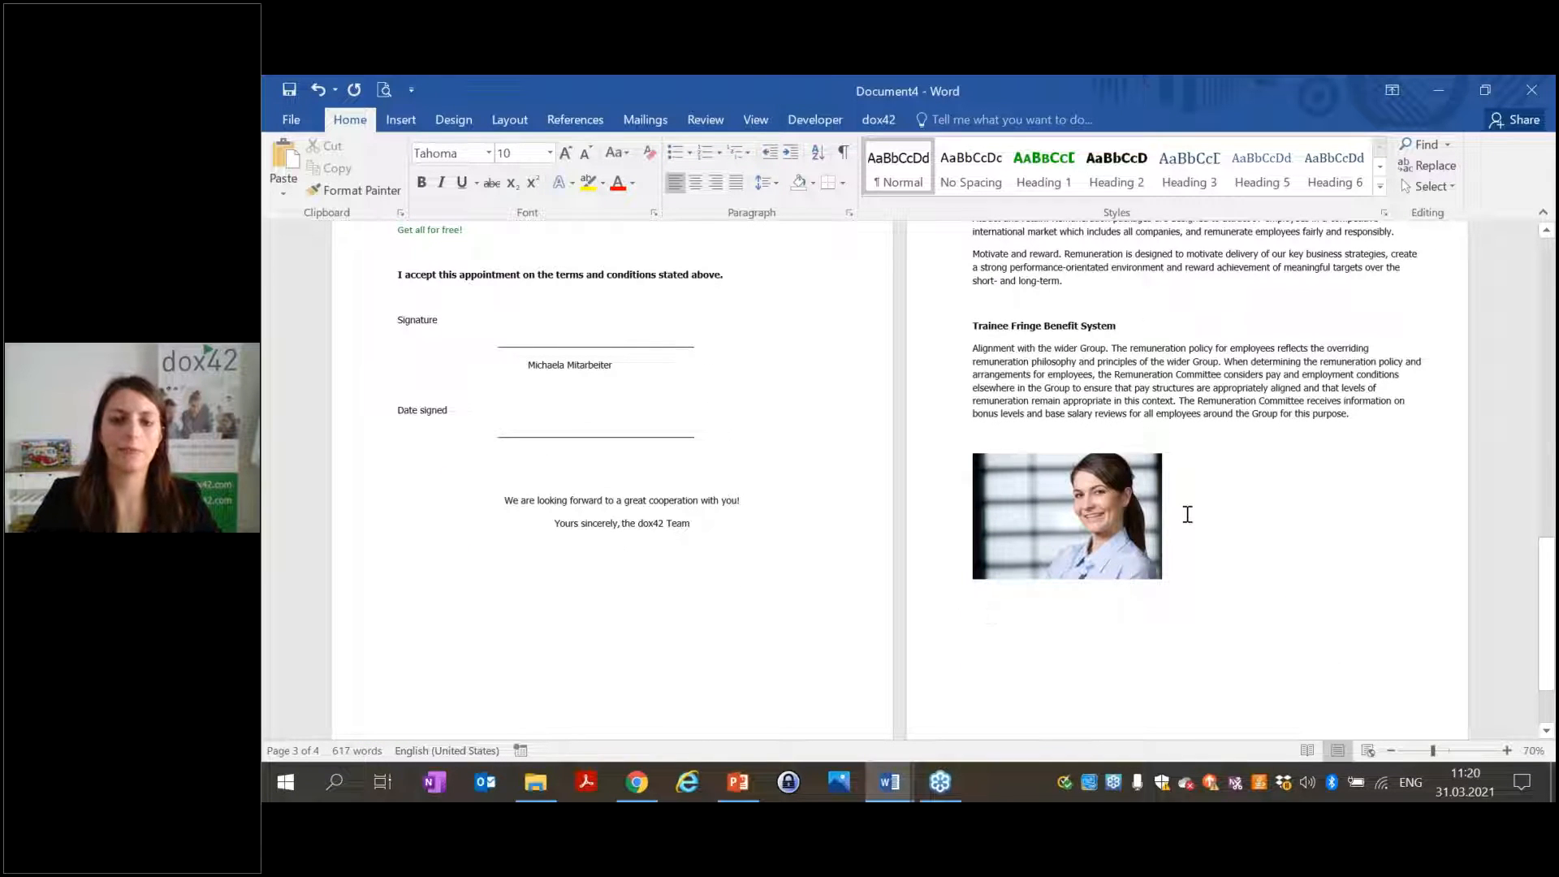
click(1251, 382)
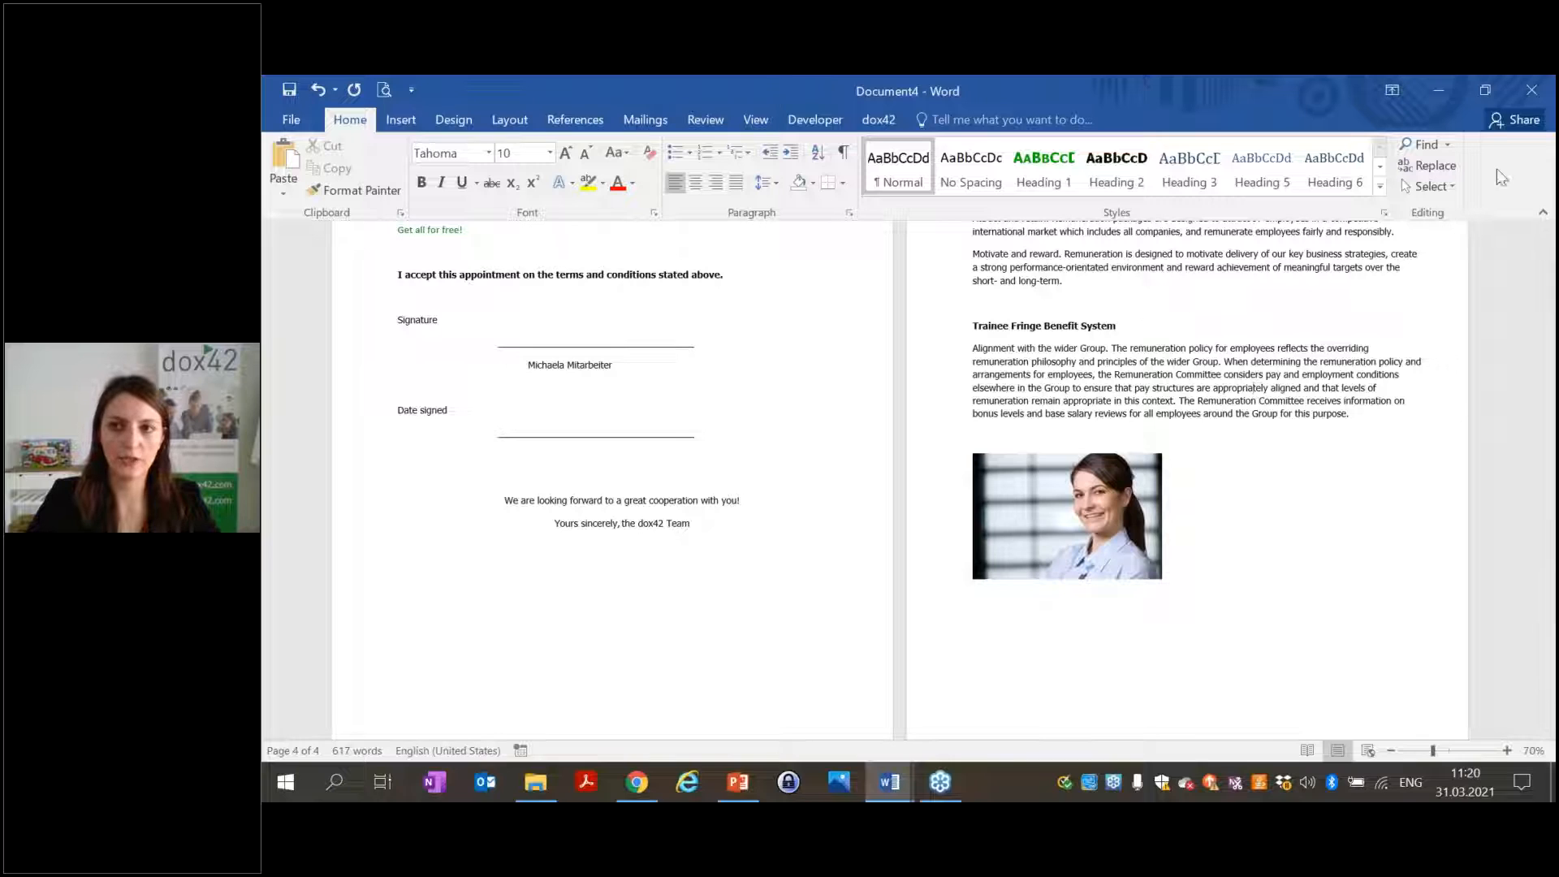
Discard the generated Document4 without saving and close Word.
click(1530, 90)
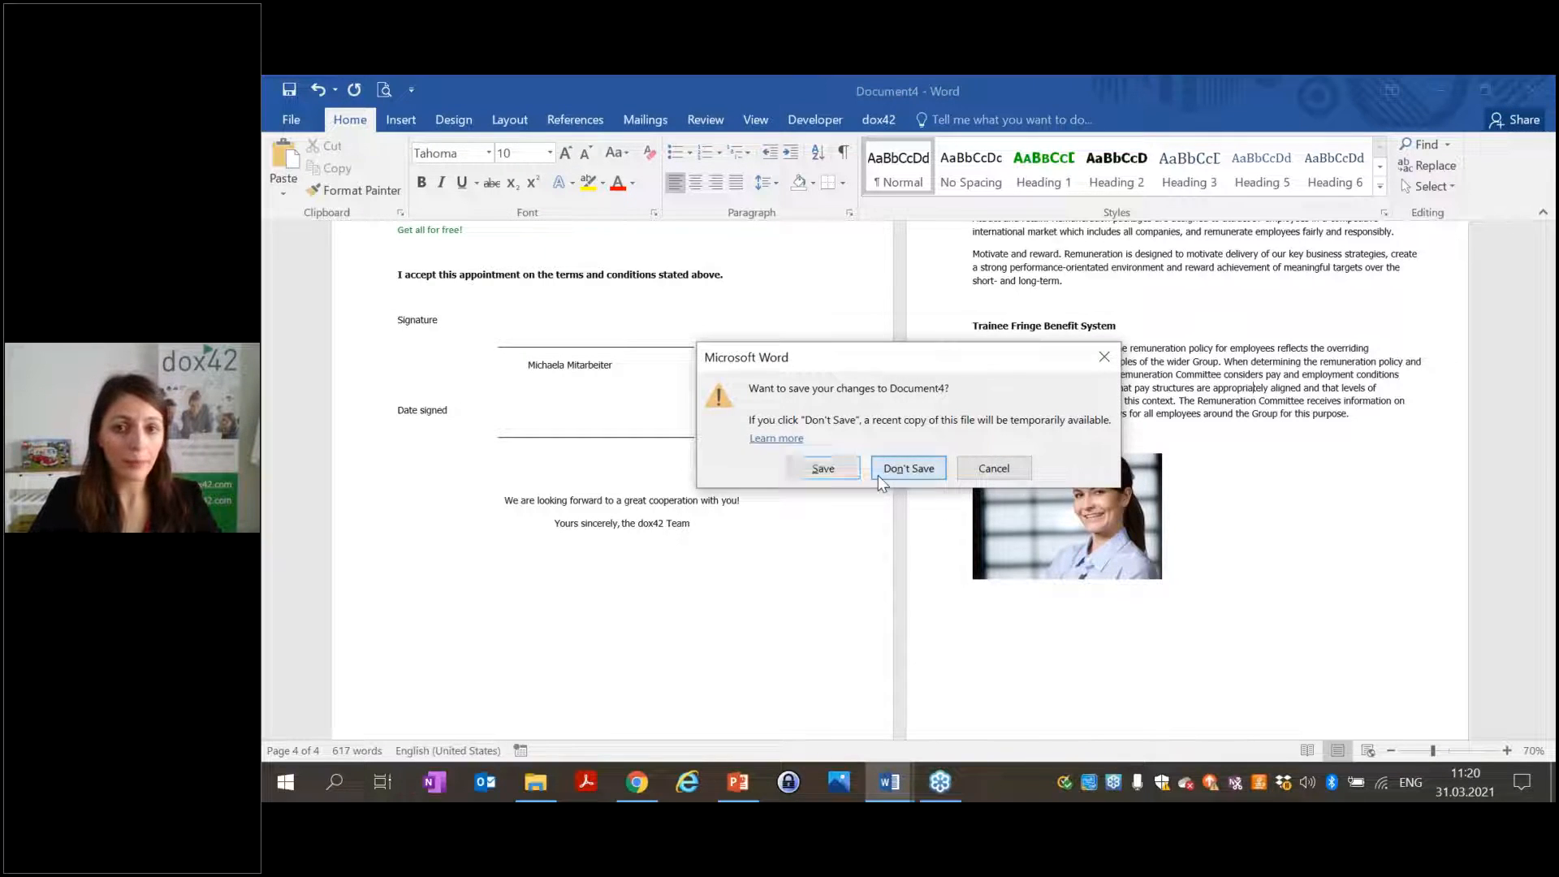
click(907, 469)
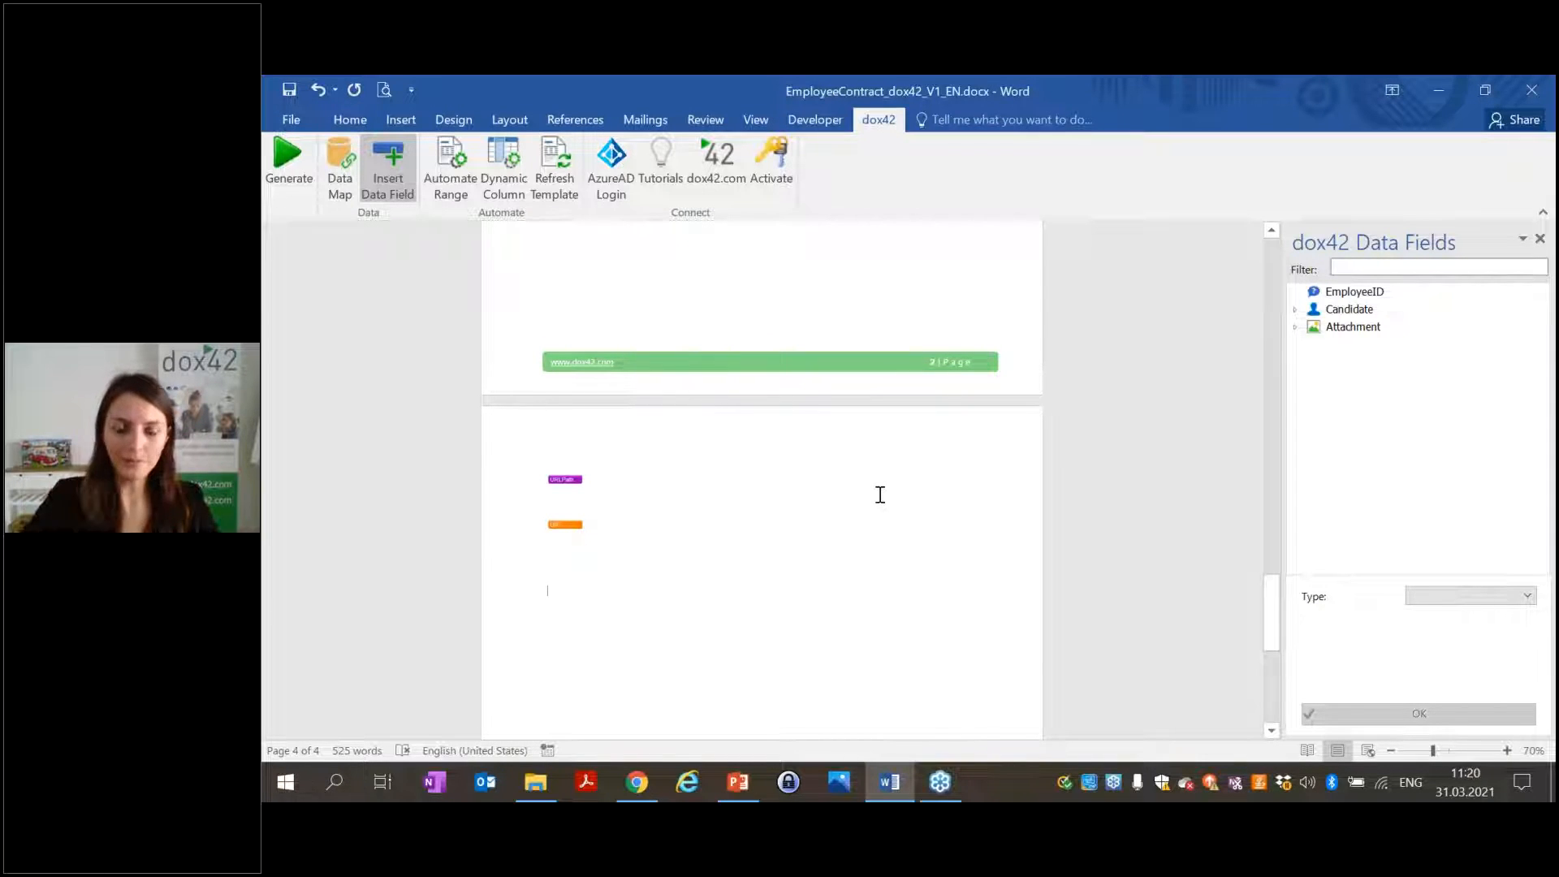
scroll(878, 495, up, 3)
drag(1271, 560, 1301, 181)
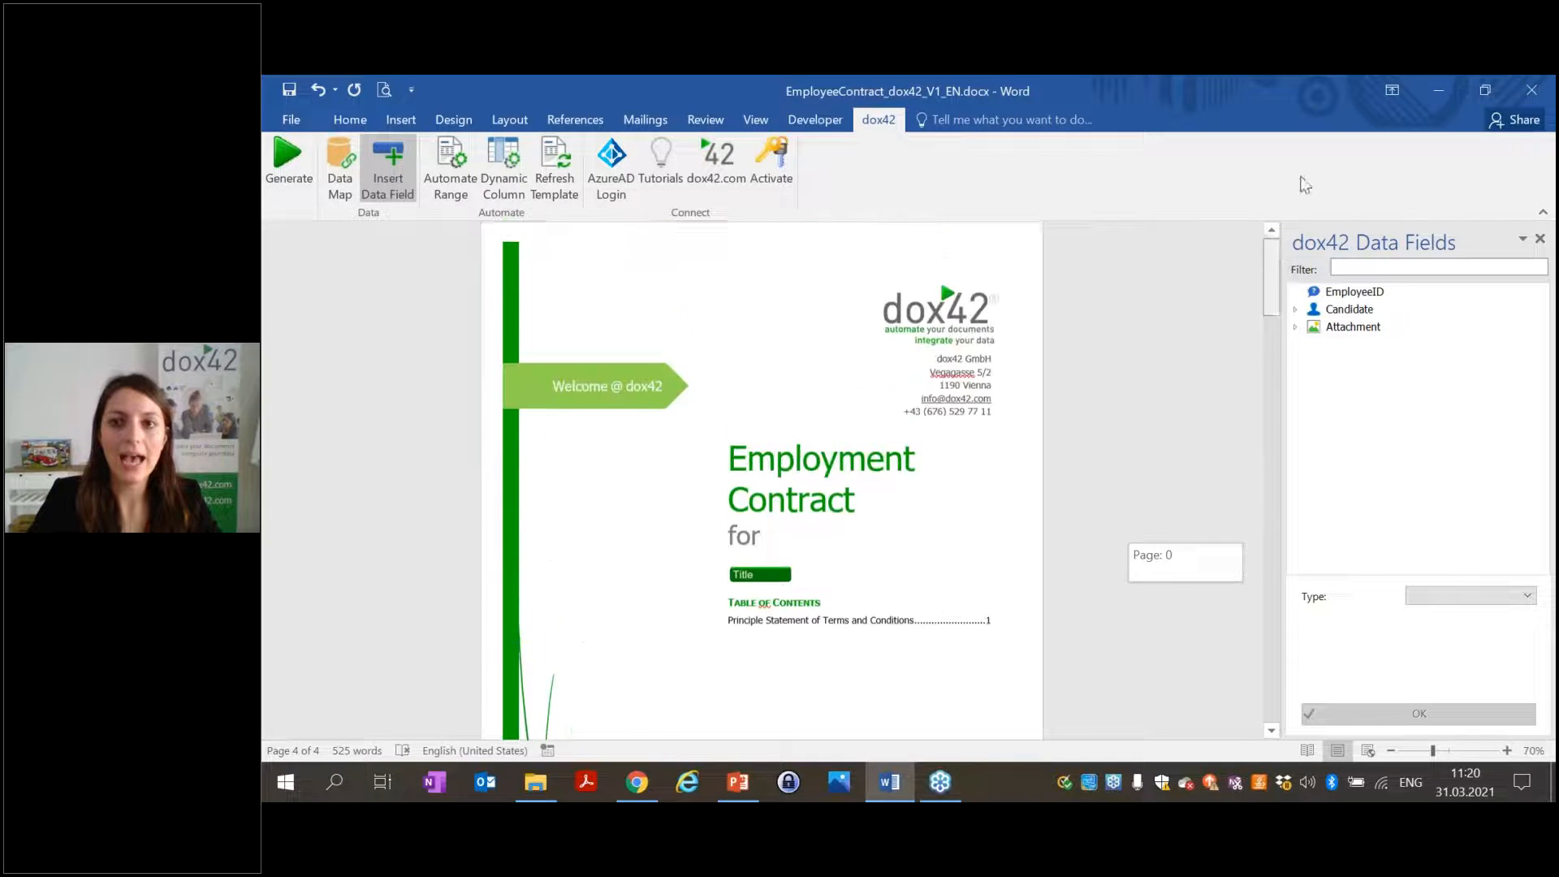
click(1528, 93)
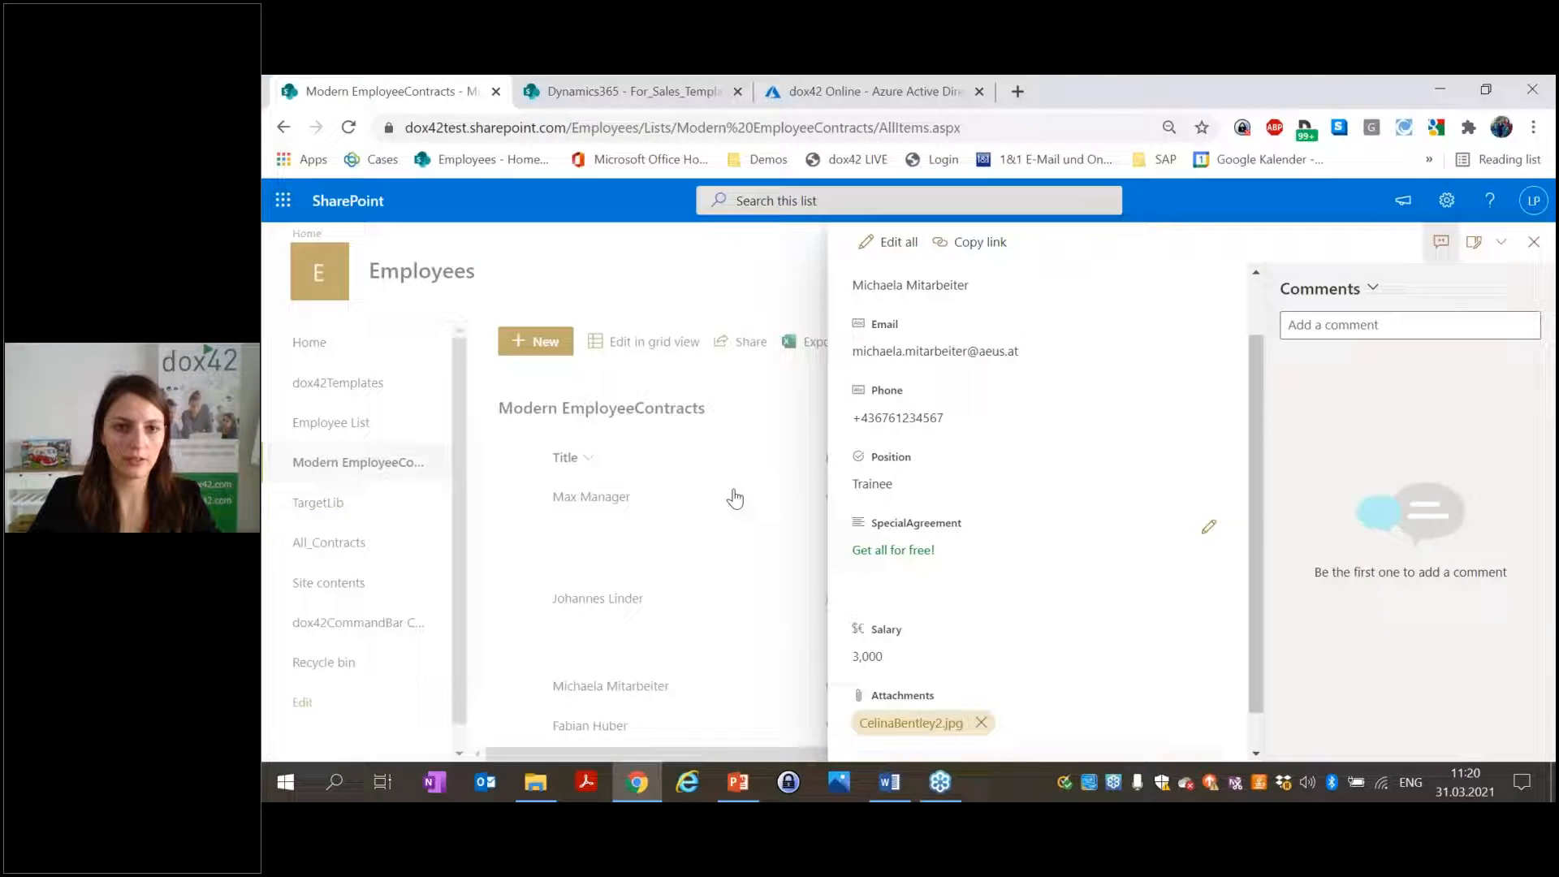
Go to the dox42Templates/Webinar folder and view its three template files in File Explorer.
click(512, 281)
click(317, 391)
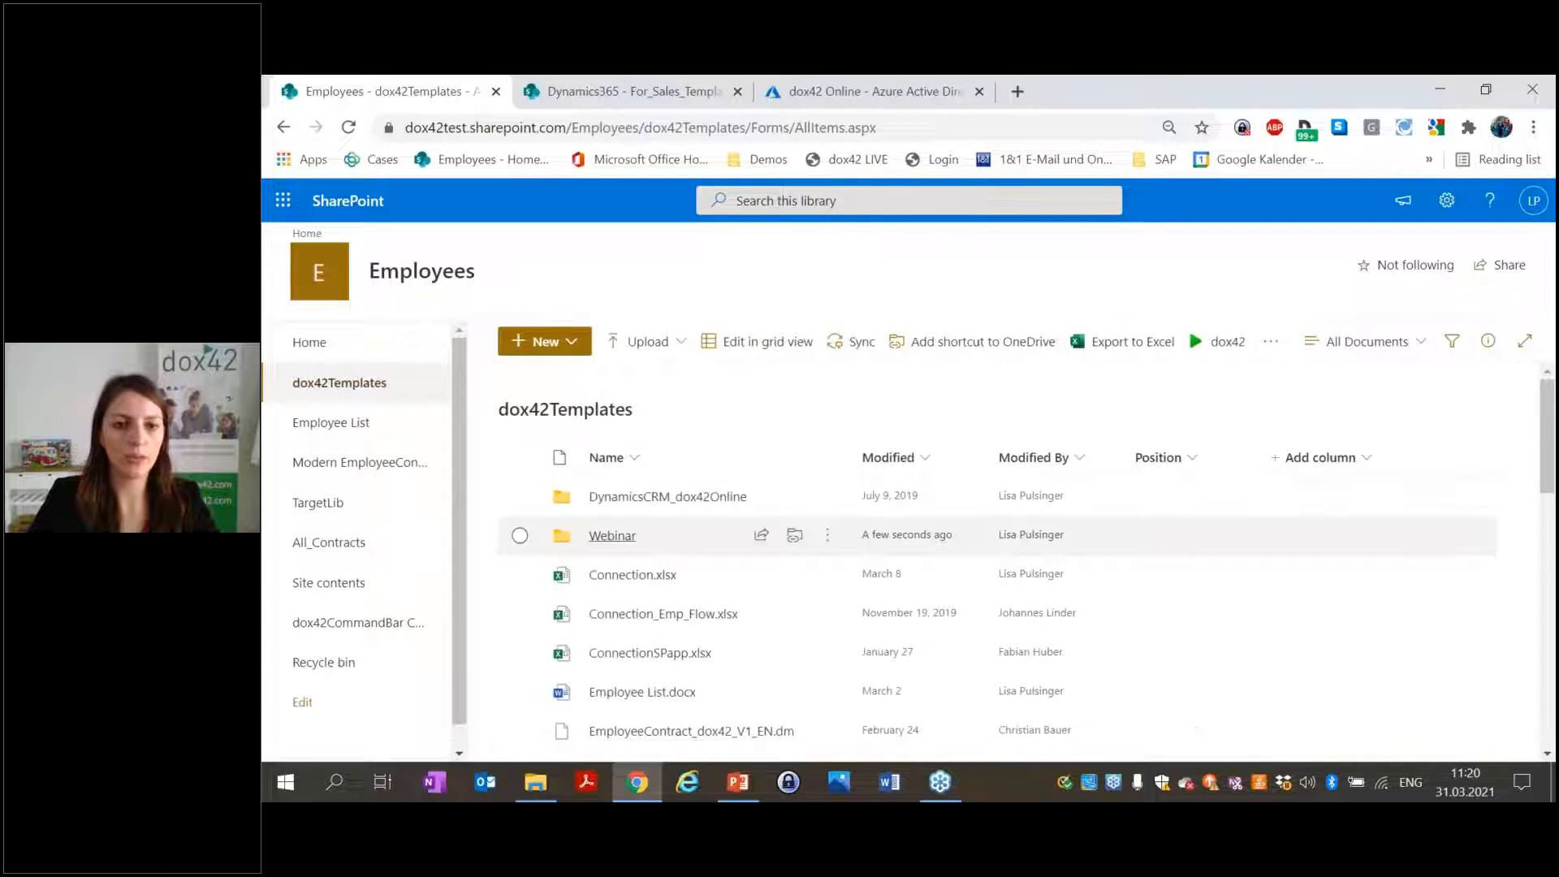
click(991, 553)
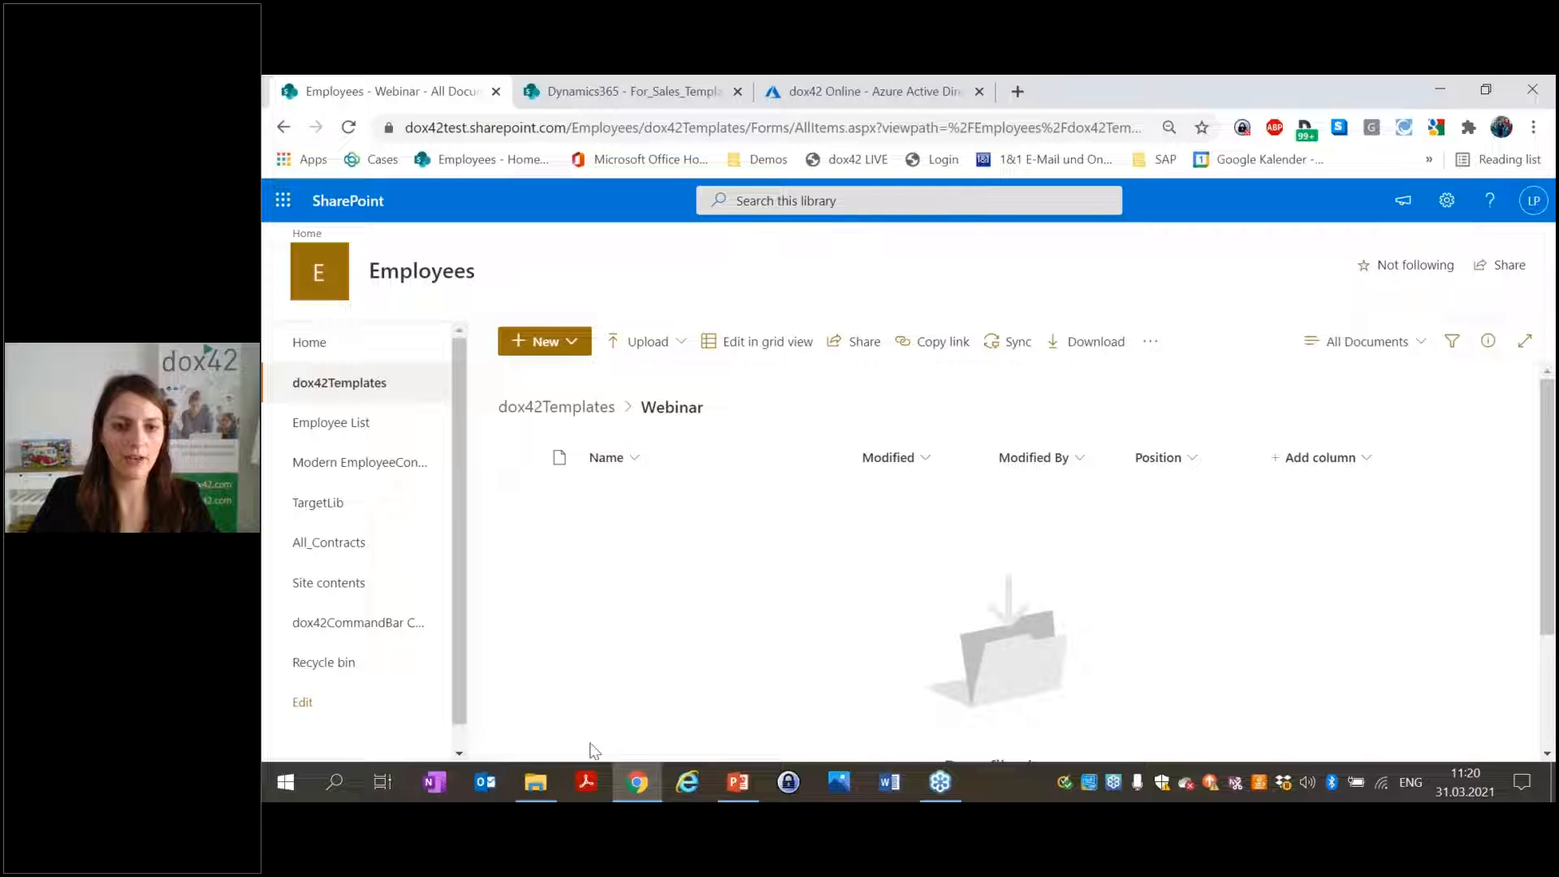
click(555, 776)
click(1486, 90)
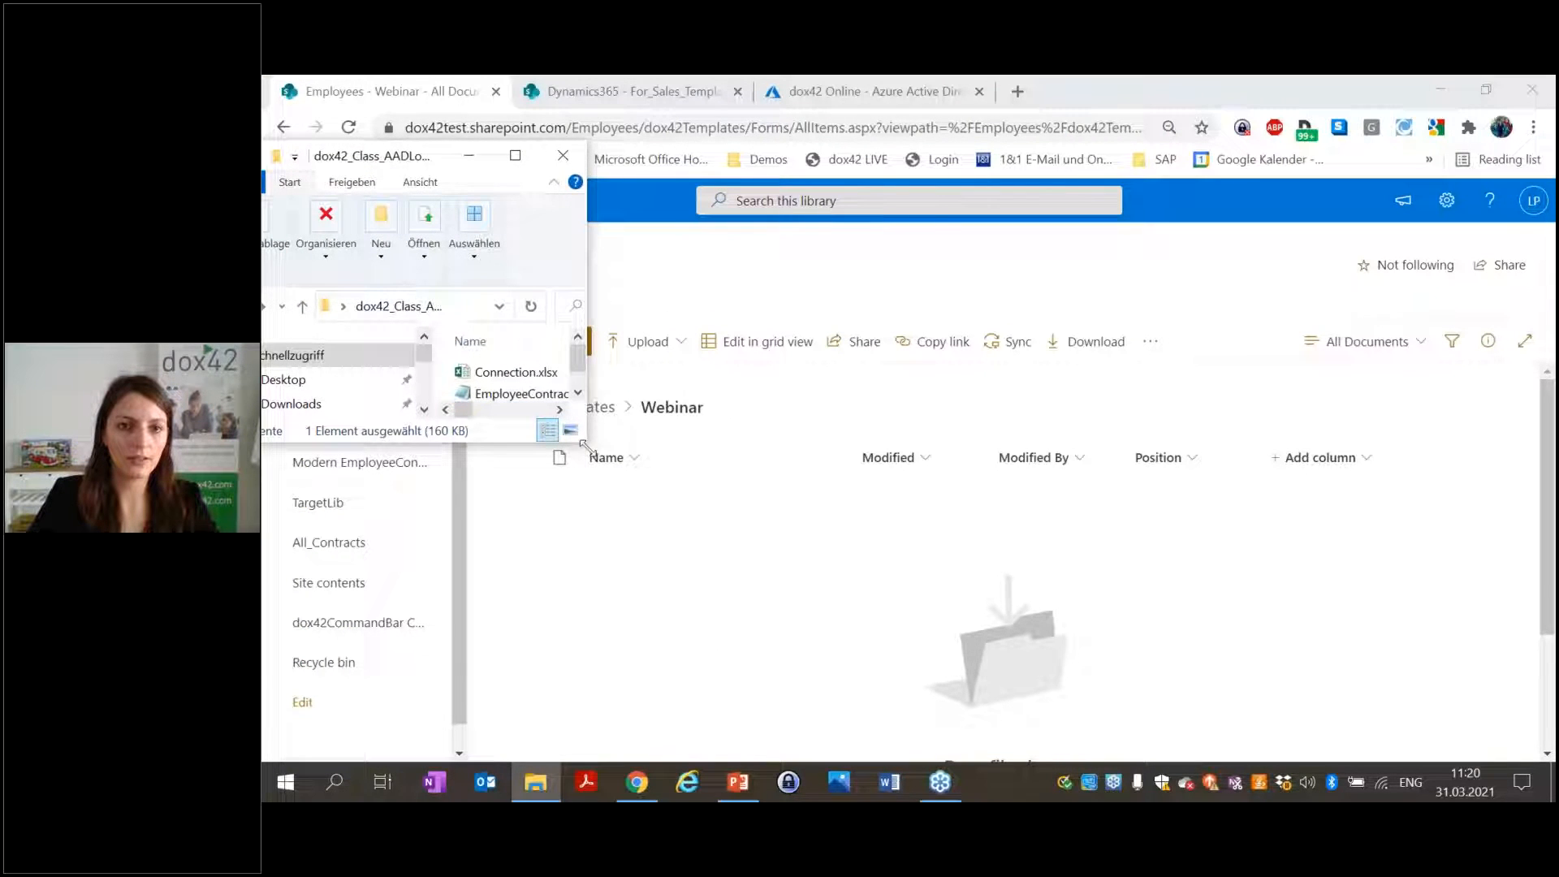
drag(591, 440, 647, 541)
drag(537, 457, 733, 625)
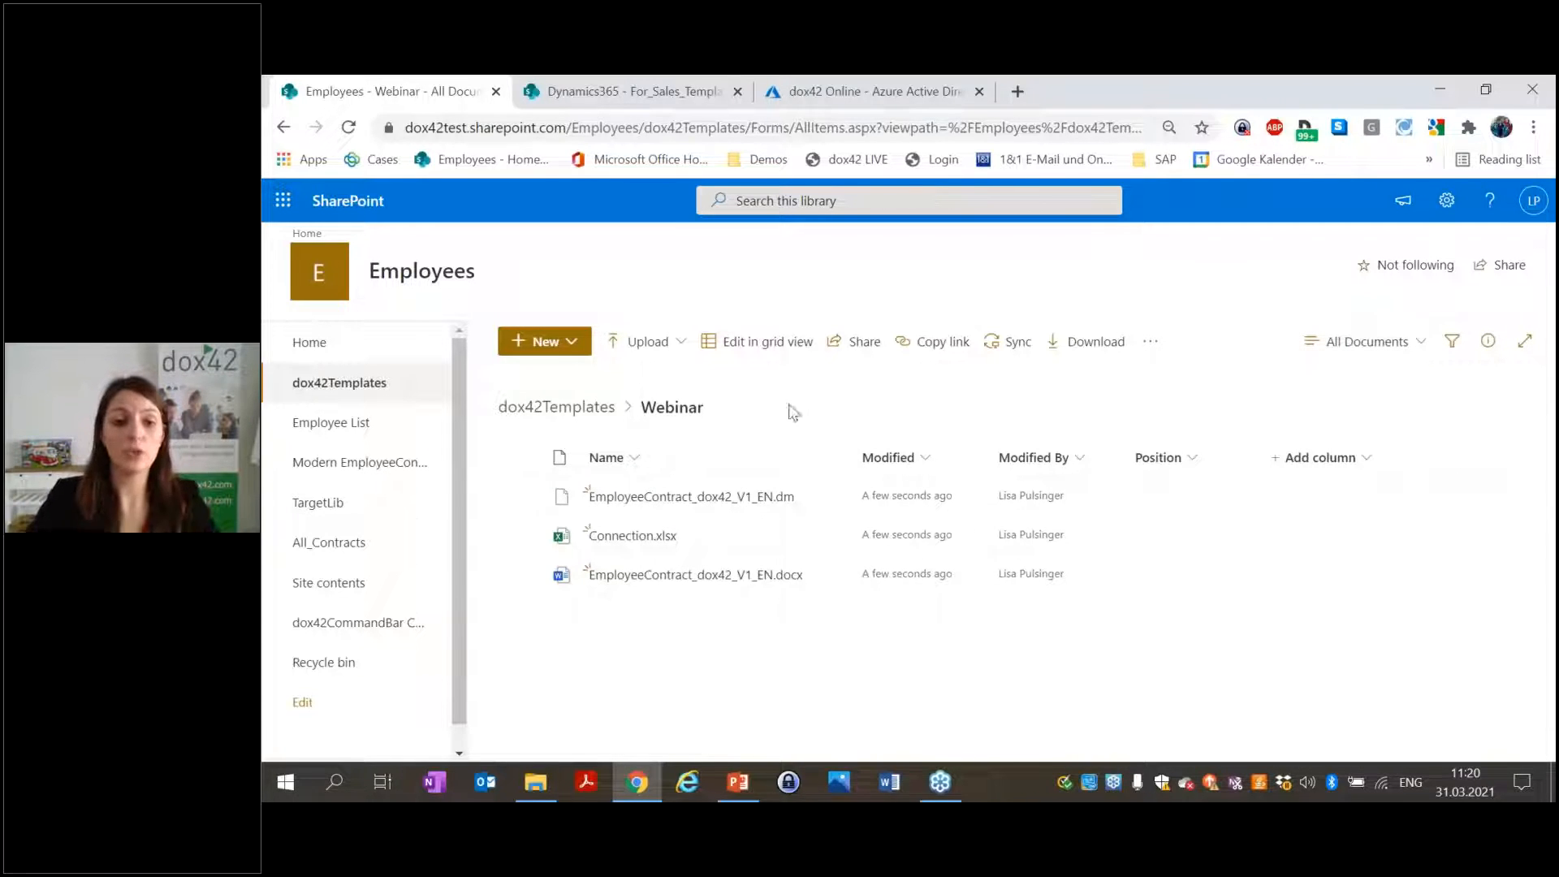
Open EmployeeContract_dox42_V1_EN.docx in the Word desktop app, allowing the launch prompts.
click(519, 574)
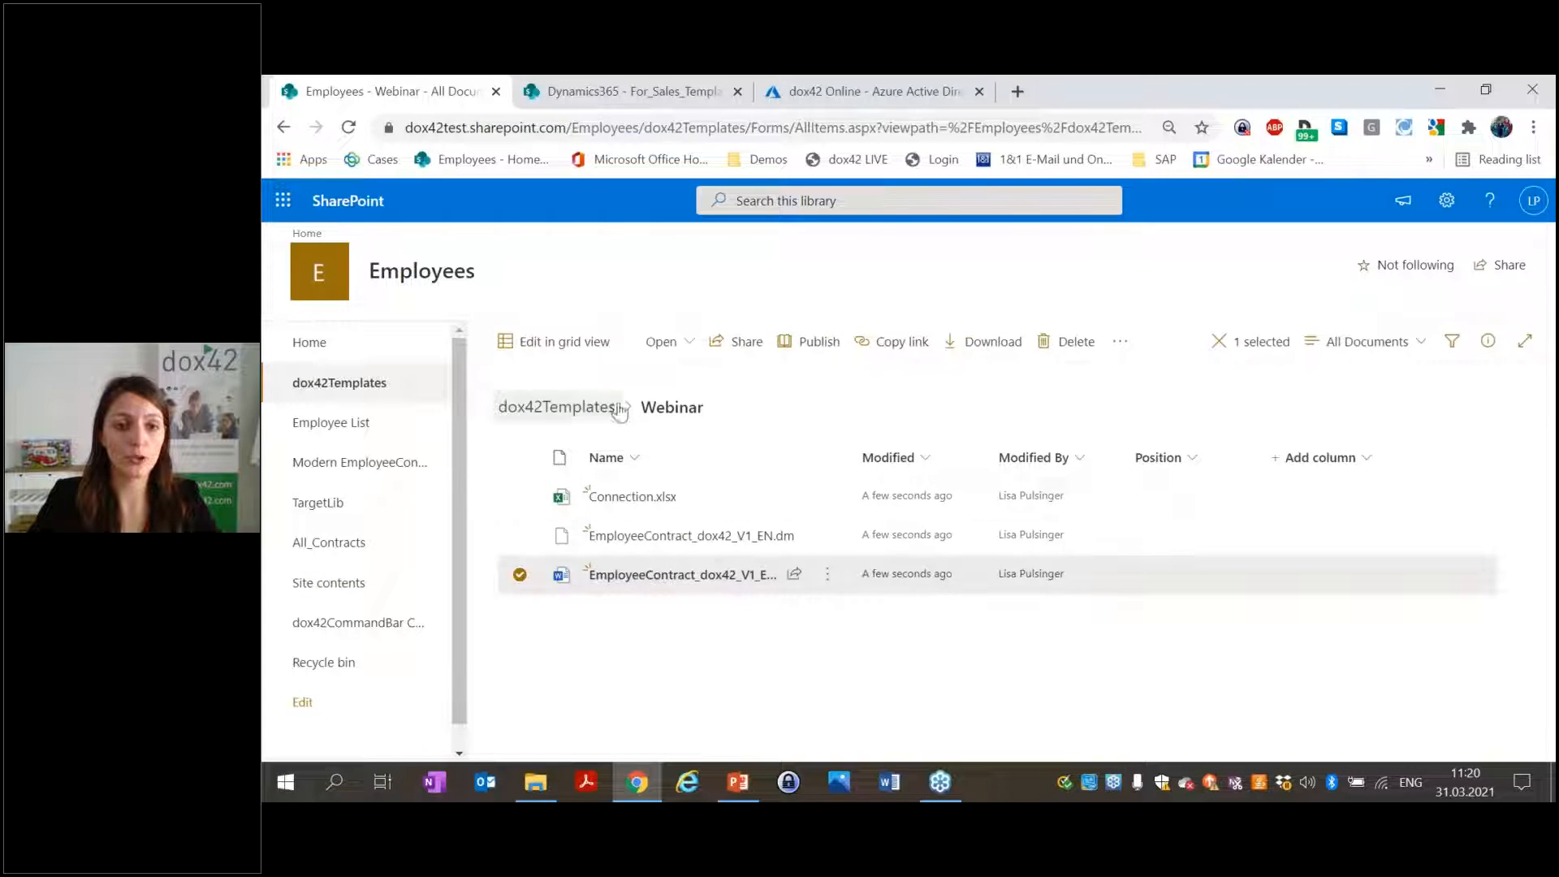
click(664, 344)
click(682, 410)
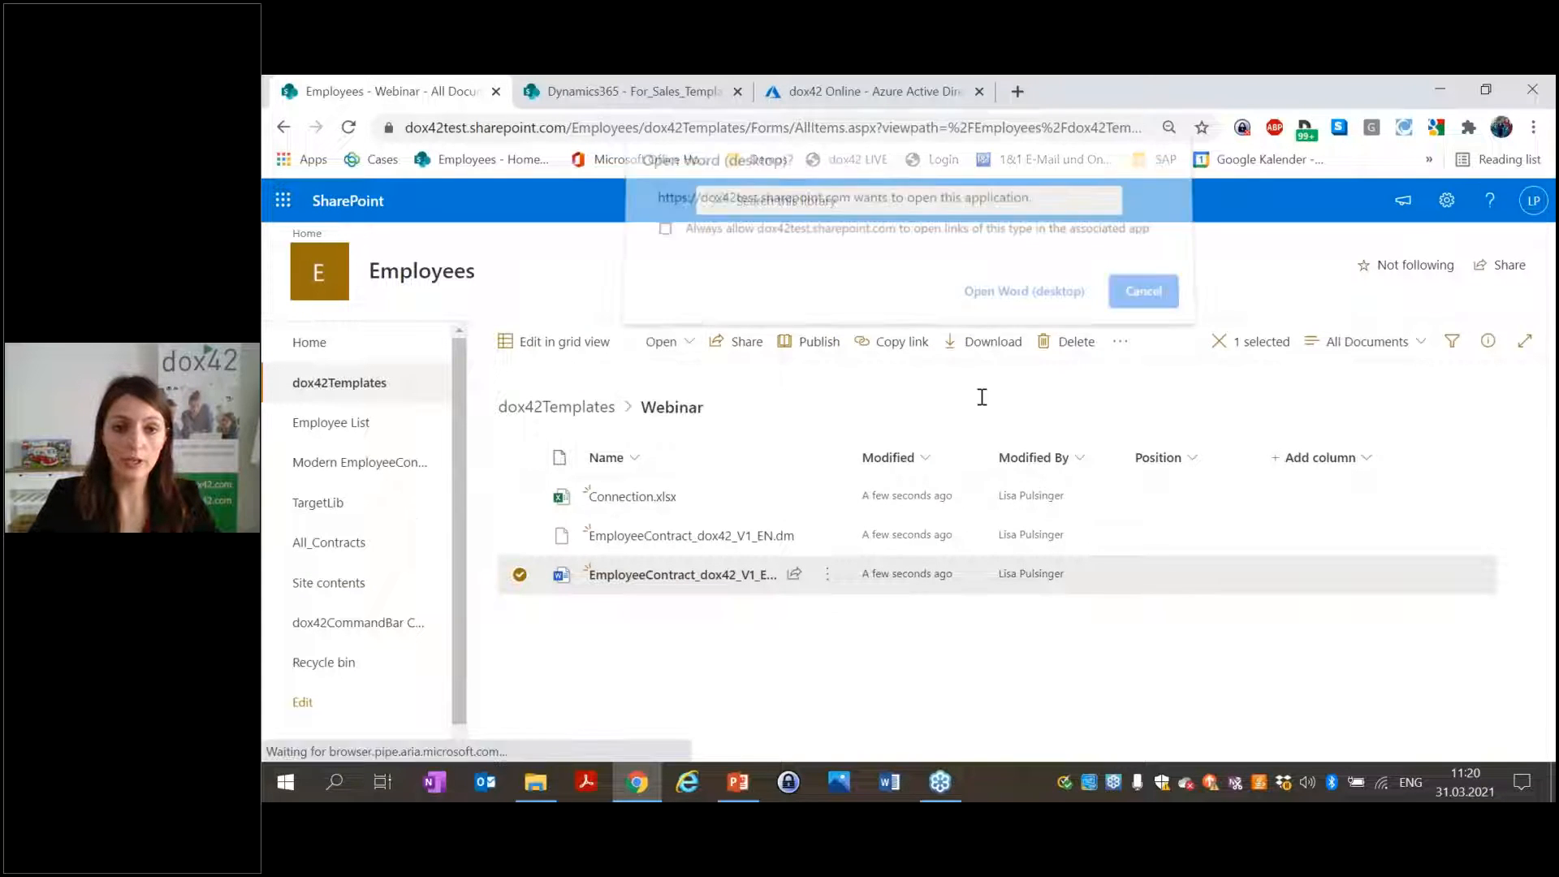
click(1024, 293)
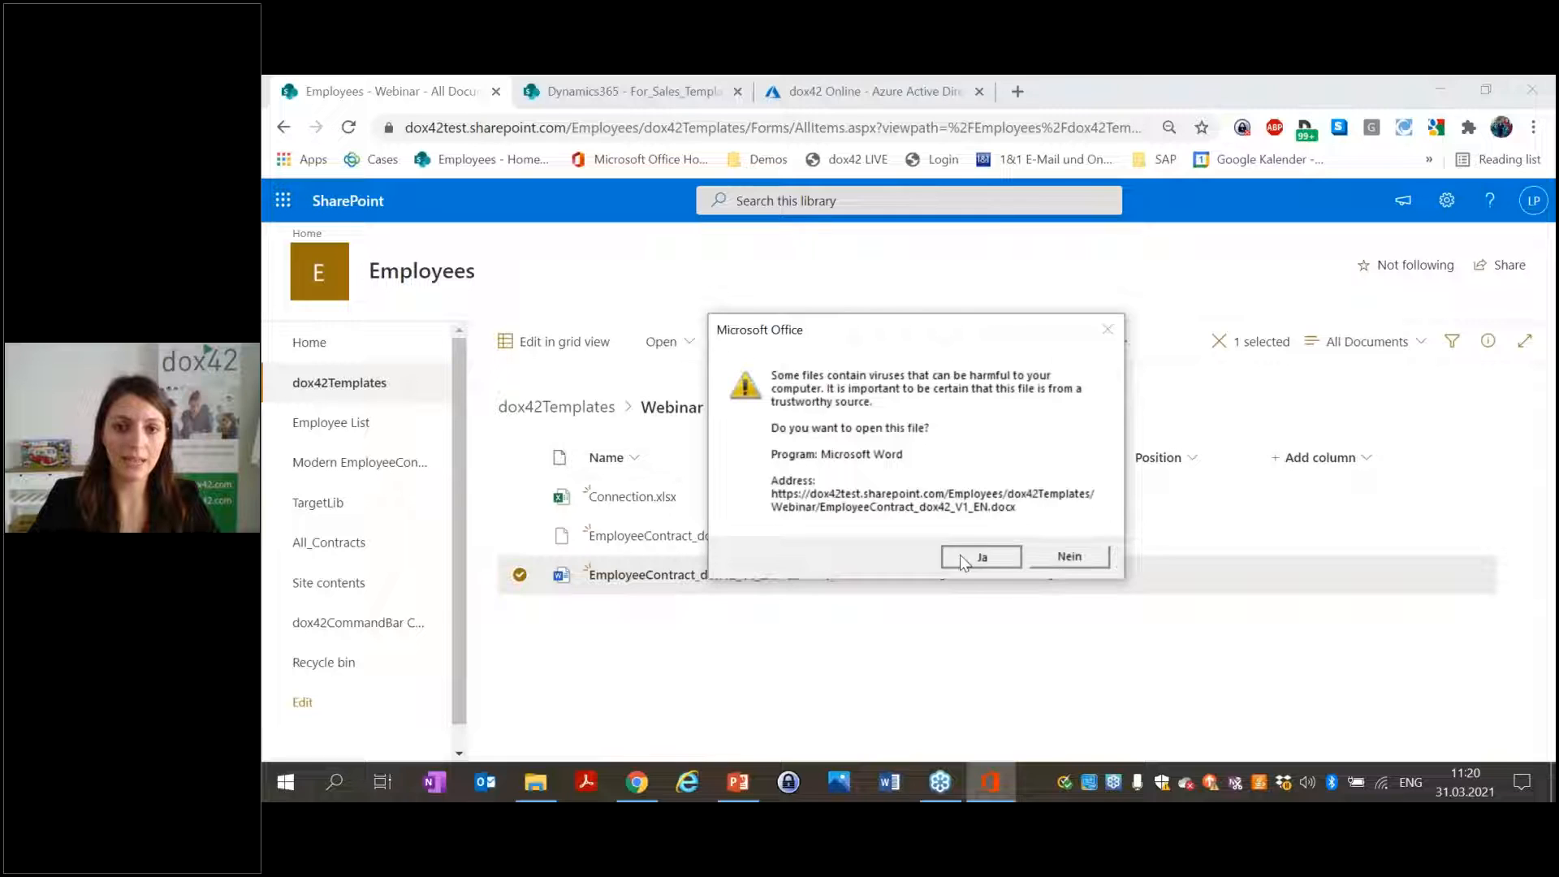
click(982, 556)
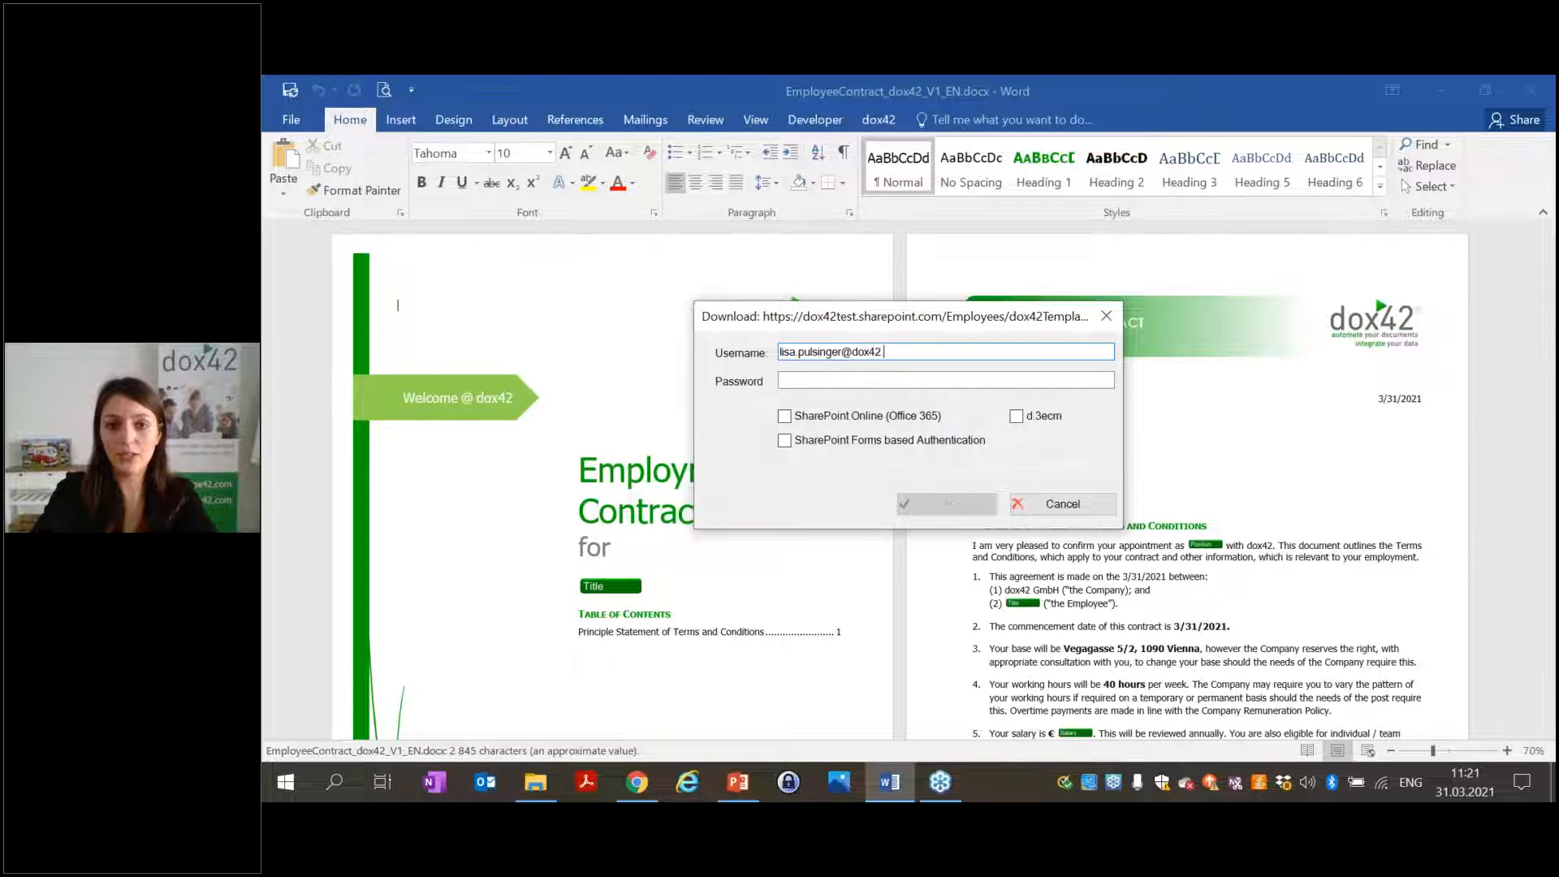
Enter the account password, choose SharePoint Online (Office 365) authentication and confirm the sign-in.
text(*)
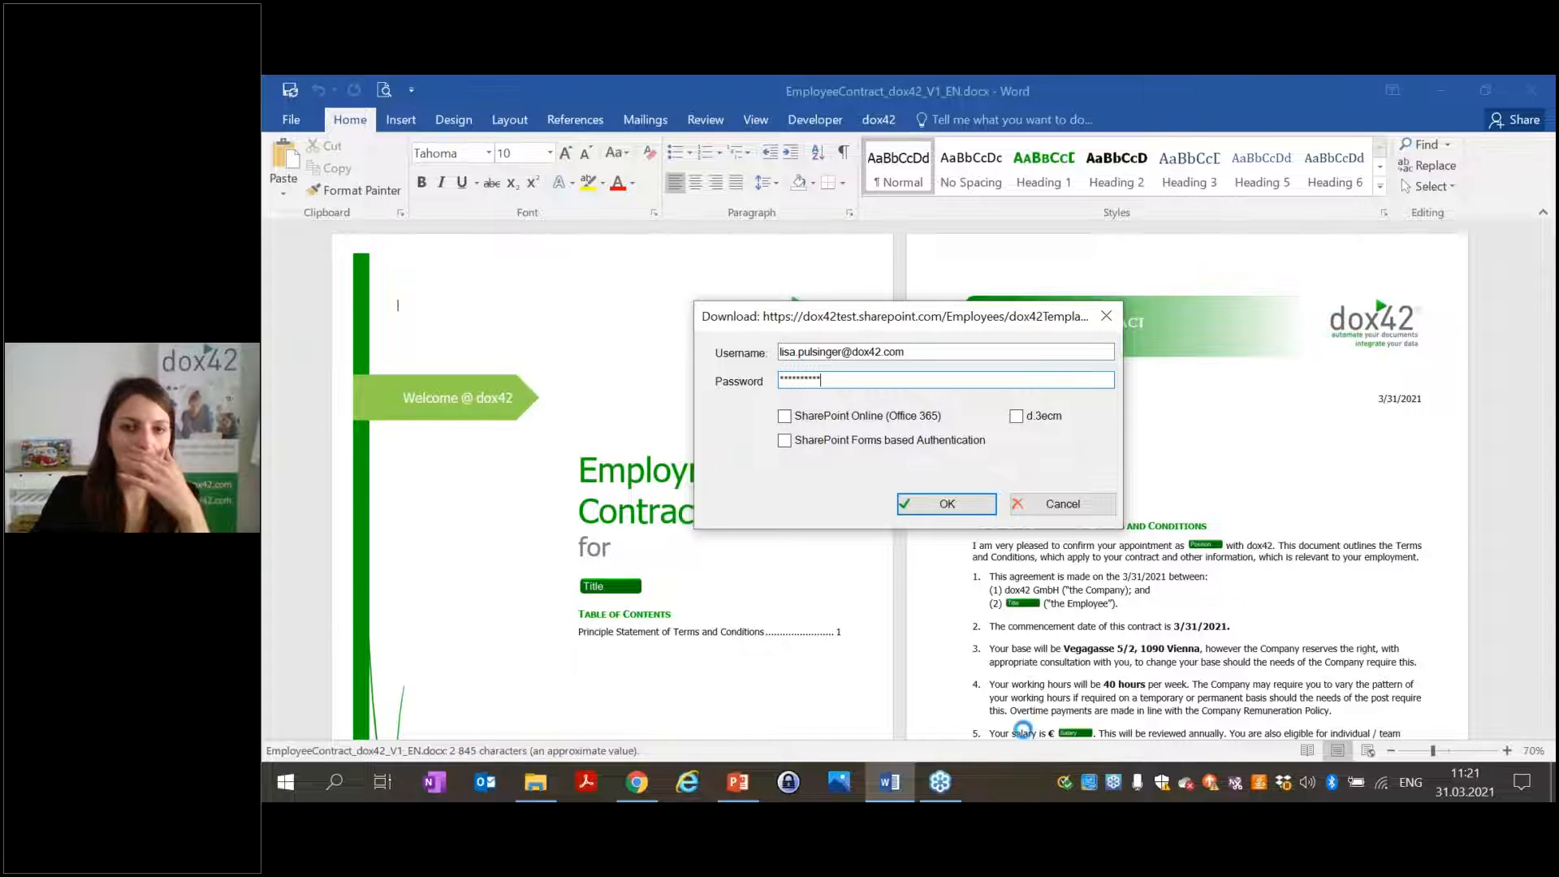
click(889, 418)
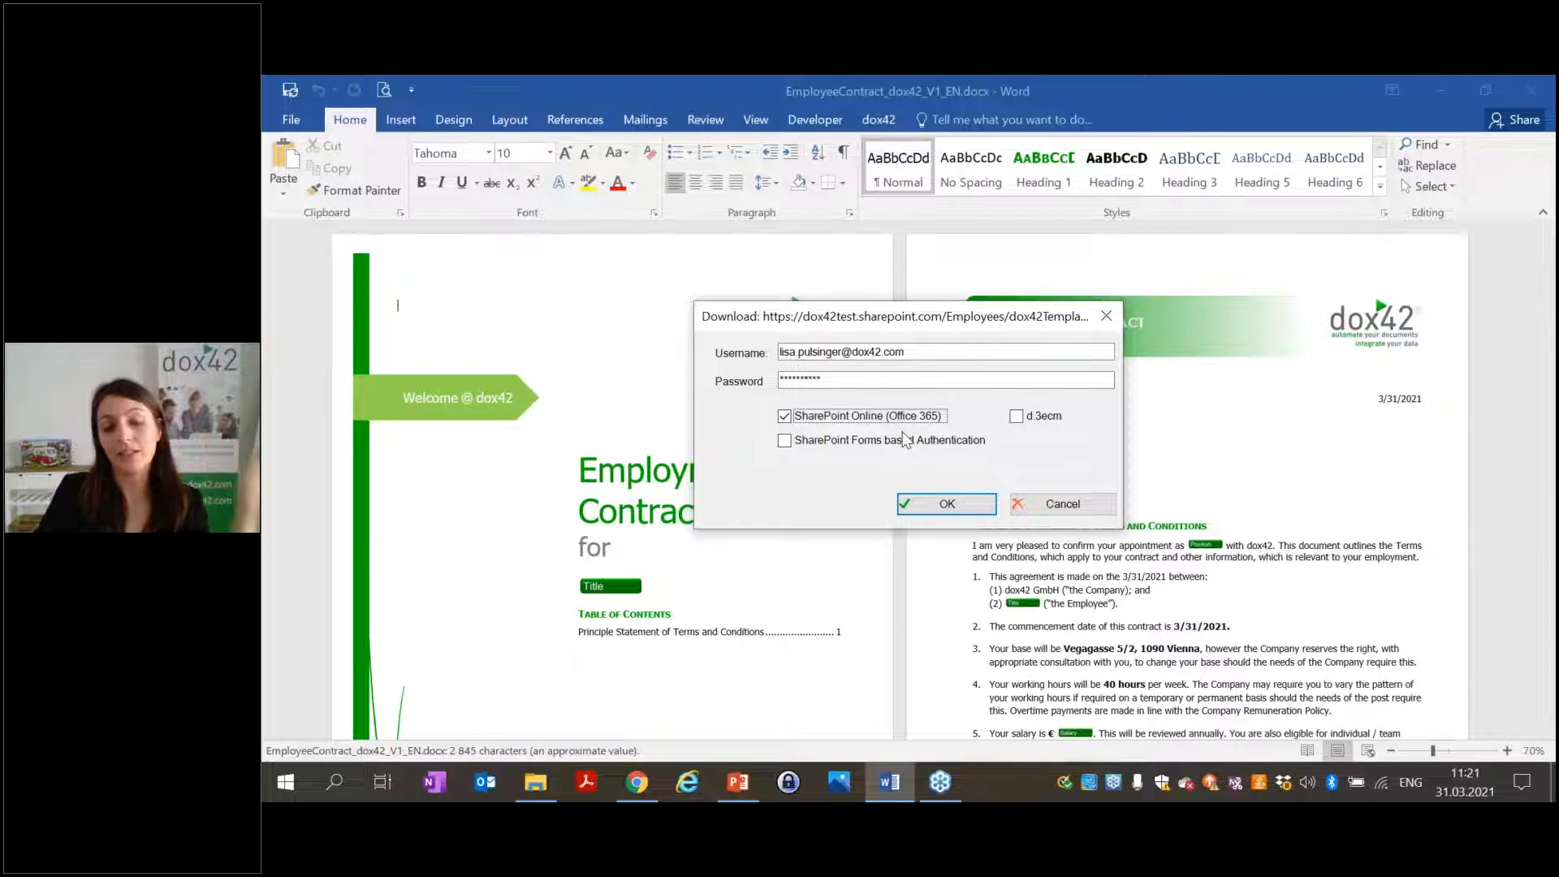
click(929, 505)
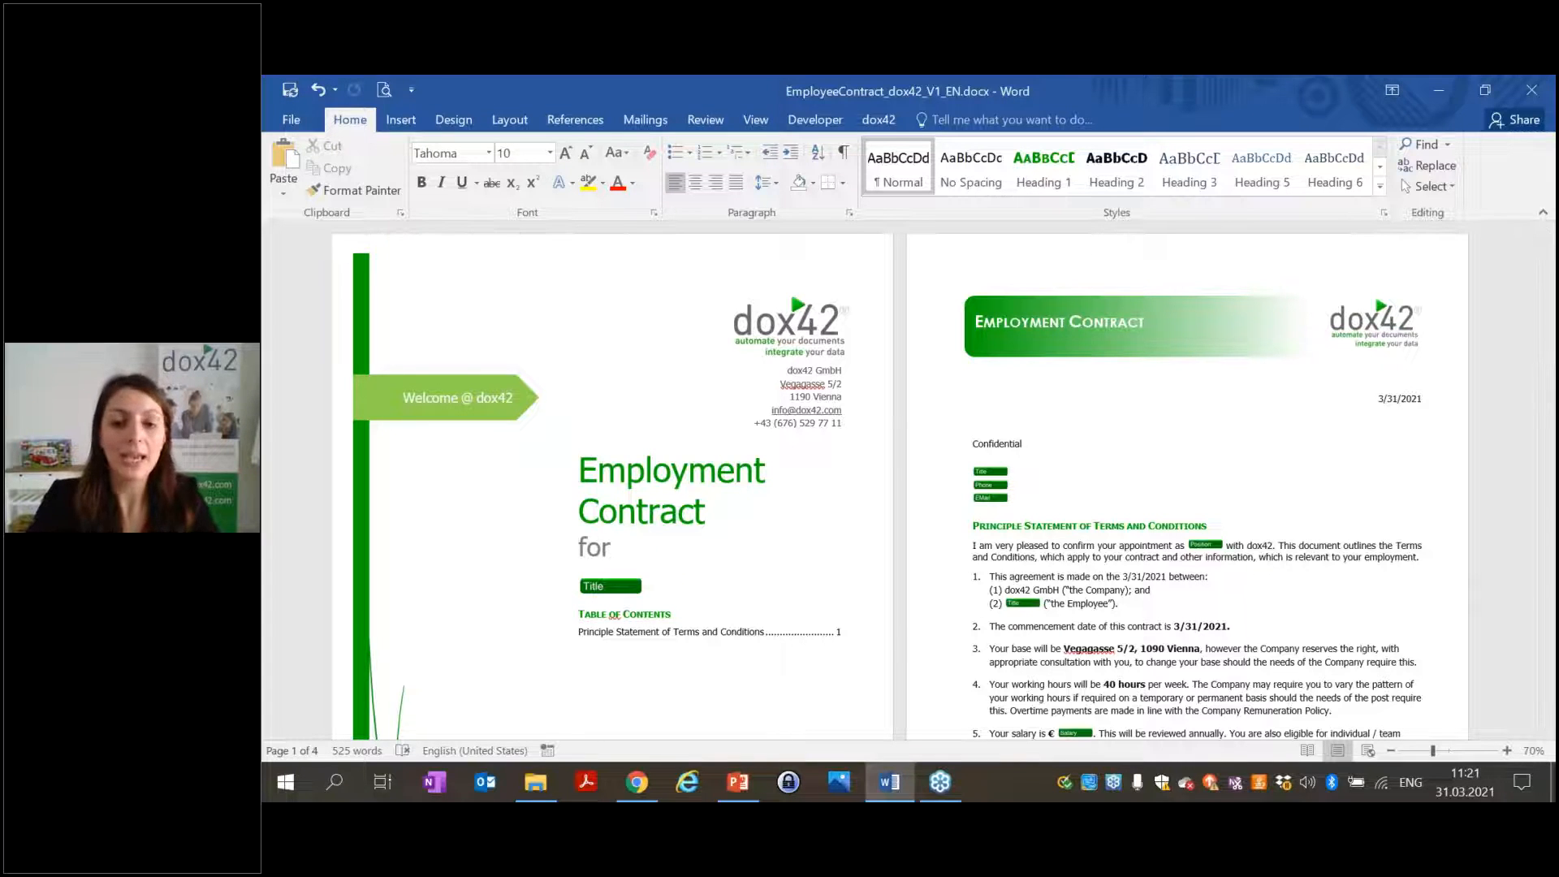
Review the AzureAD Login site list from the dox42 ribbon, then close it.
click(878, 122)
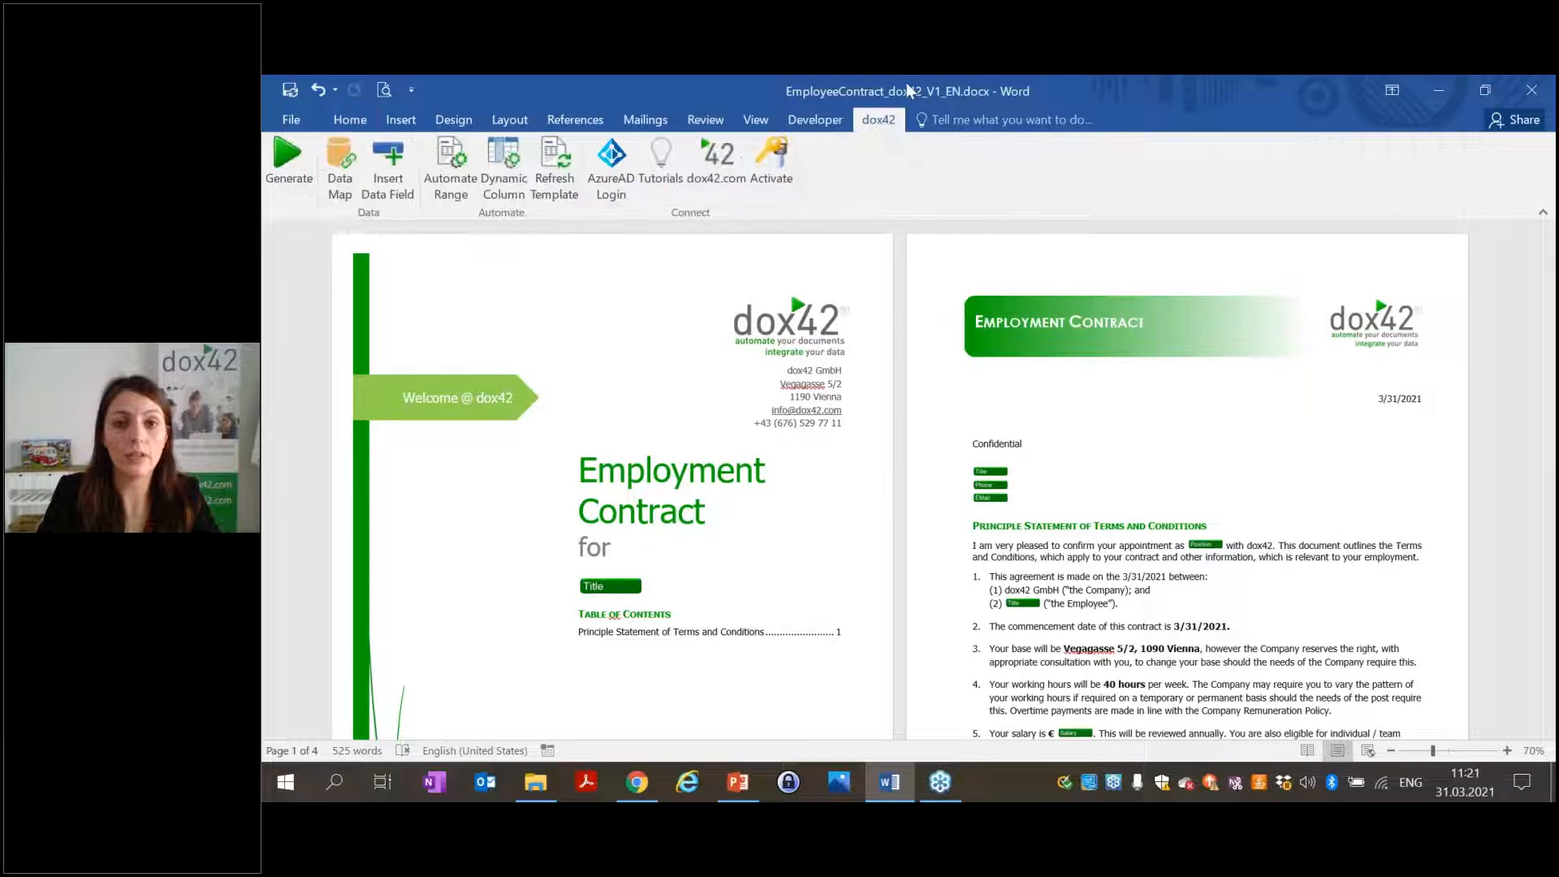
click(620, 194)
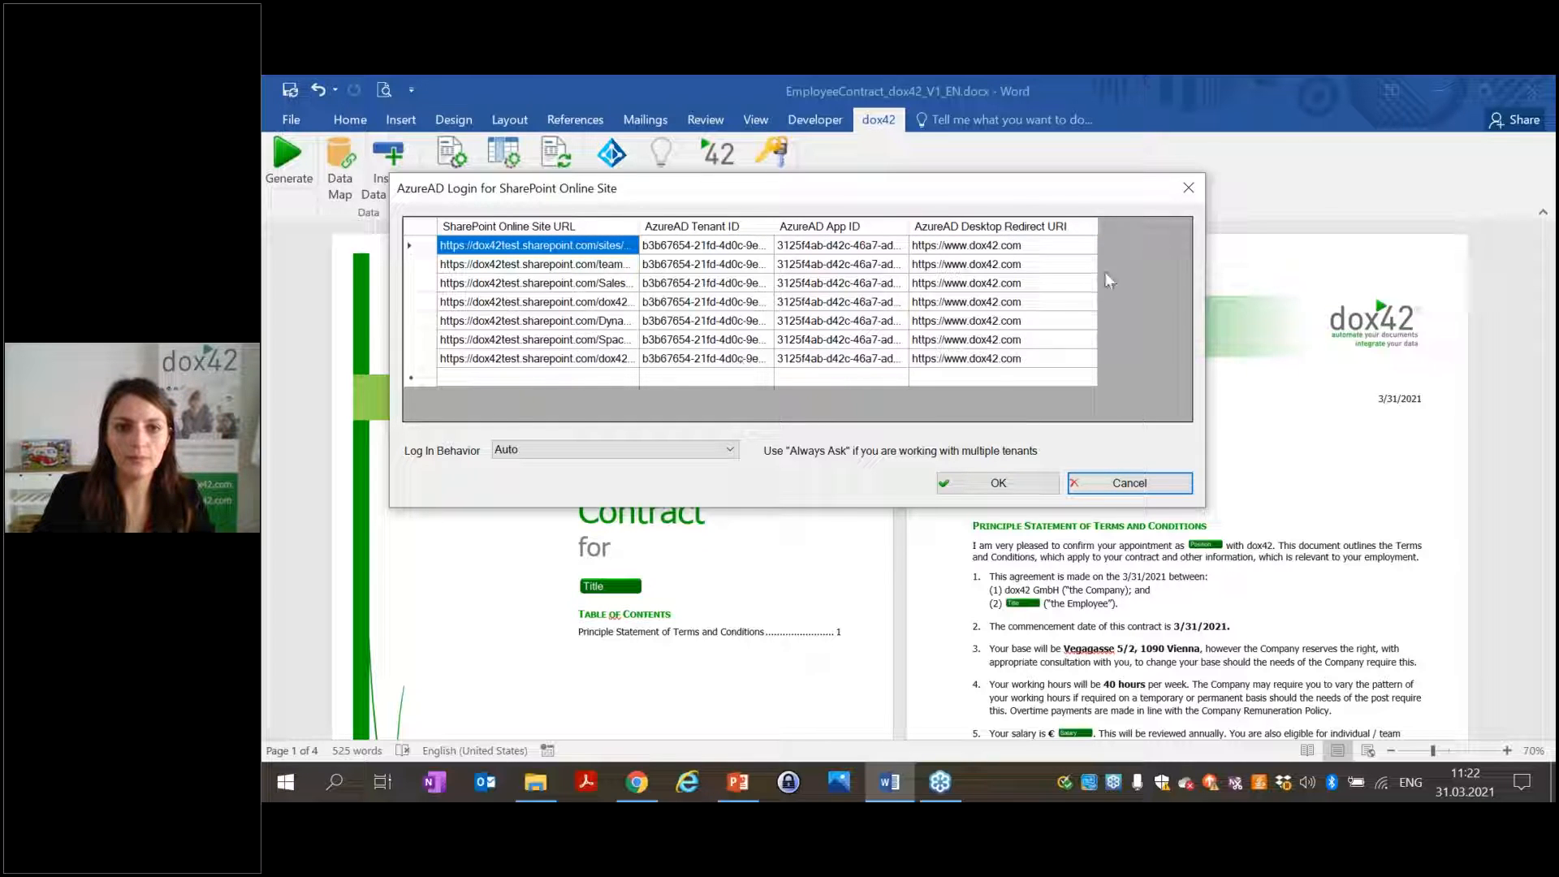
click(1187, 186)
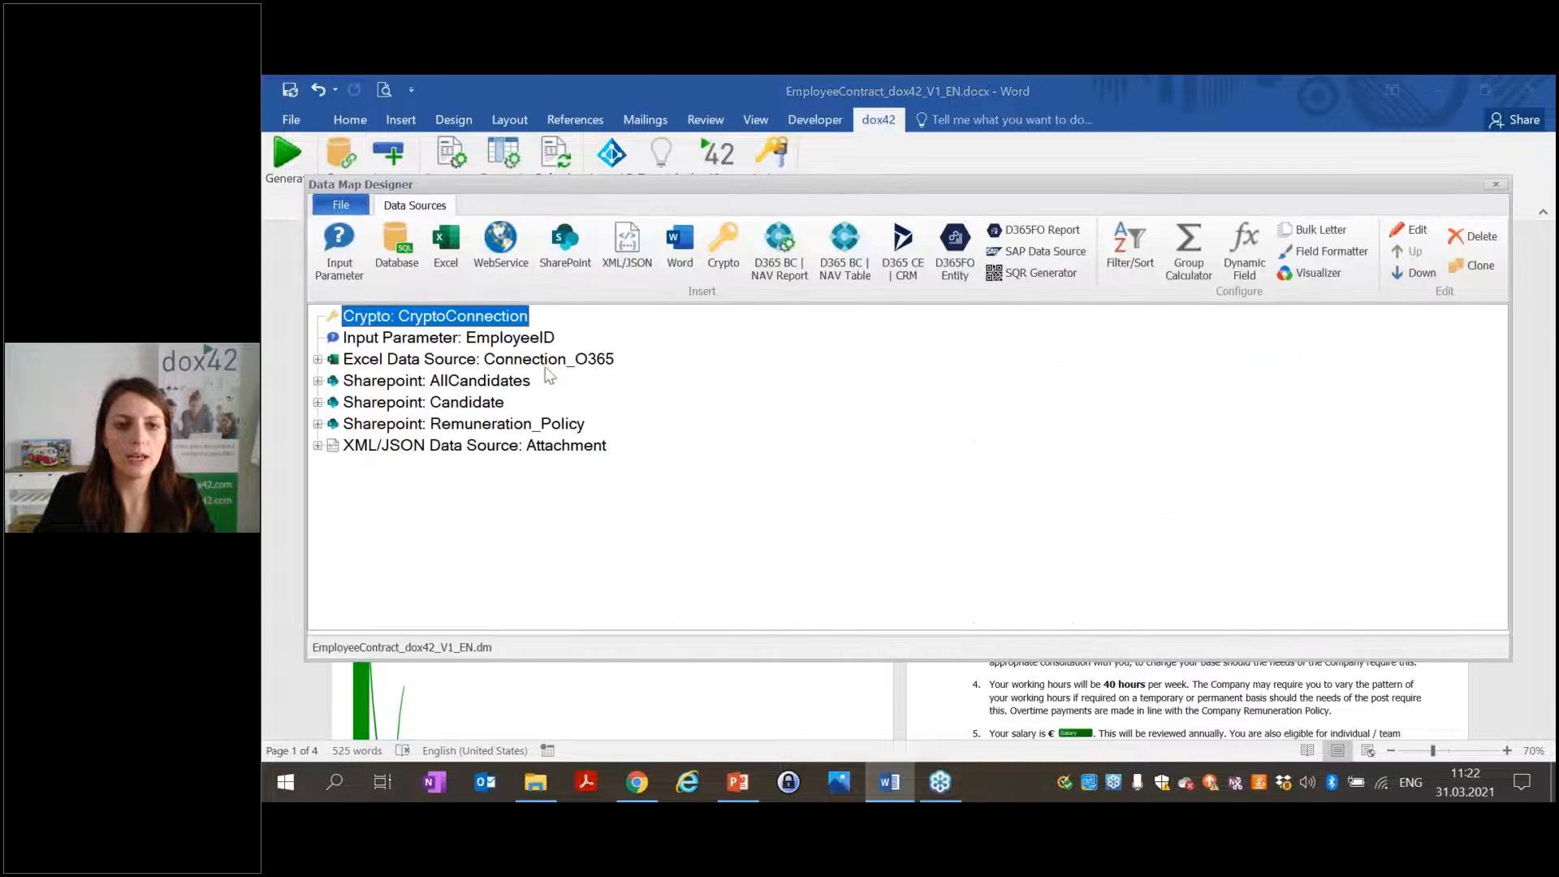
Inspect the AllCandidates source's Office 365 Azure Active Directory settings, then close the dialogs and Data Map.
double_click(477, 382)
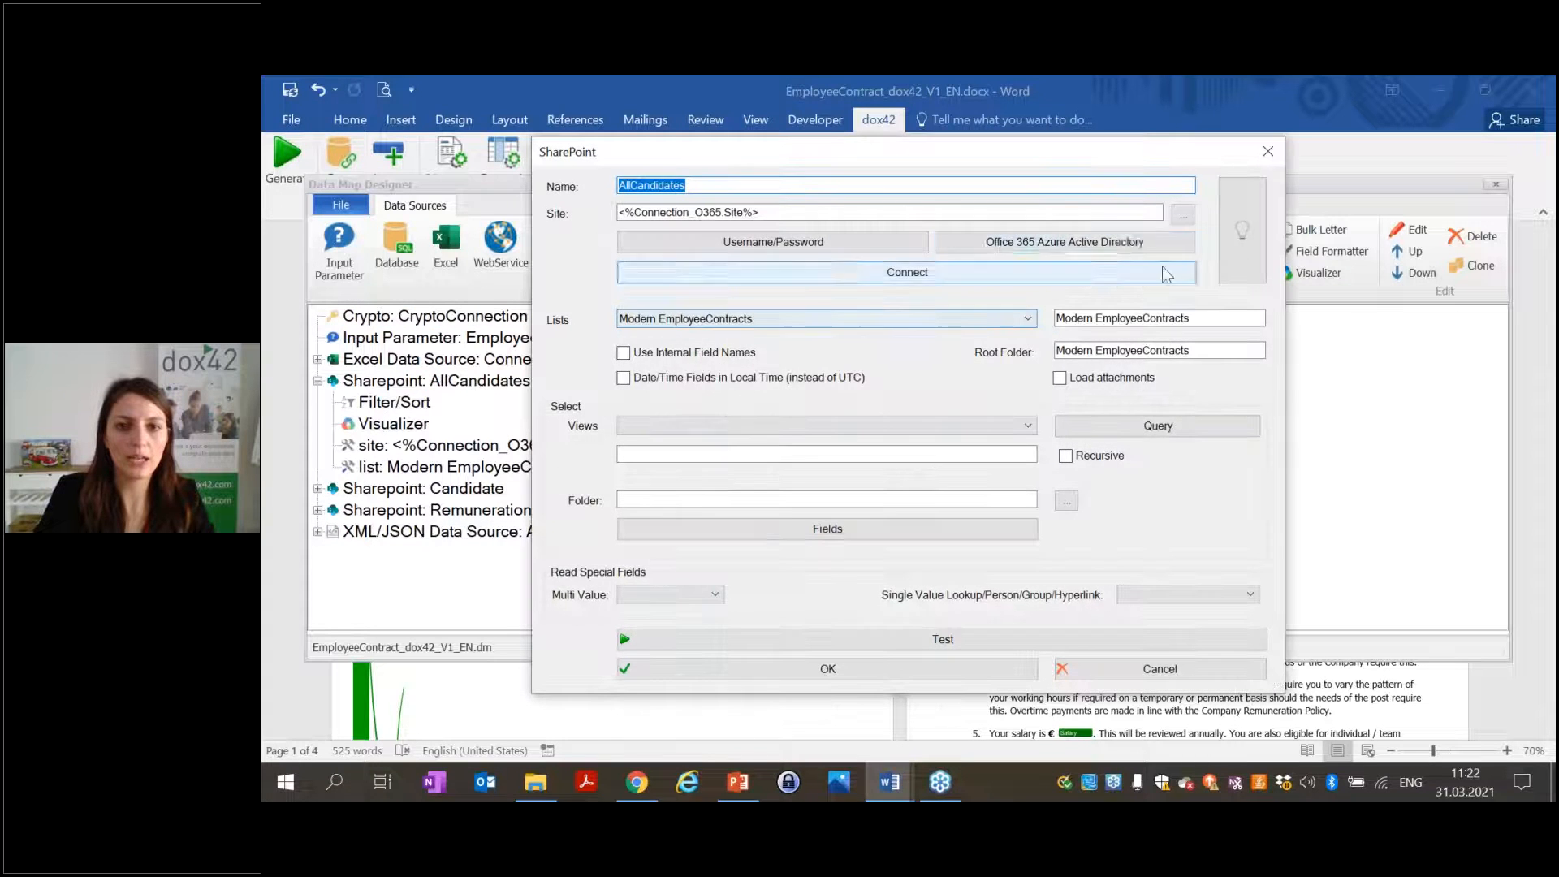
click(1130, 247)
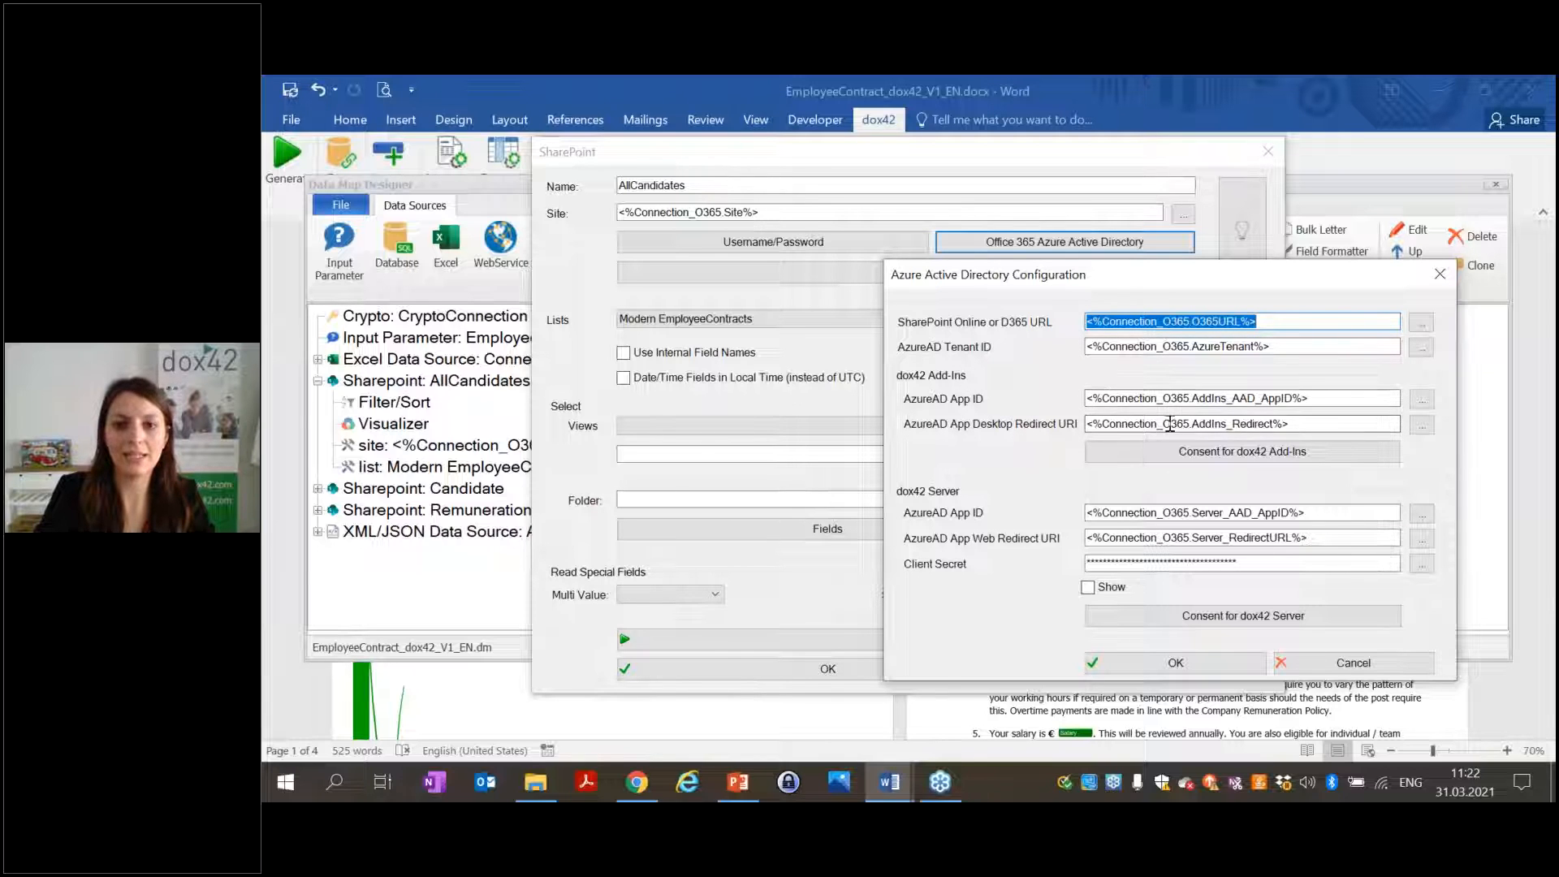
click(1439, 274)
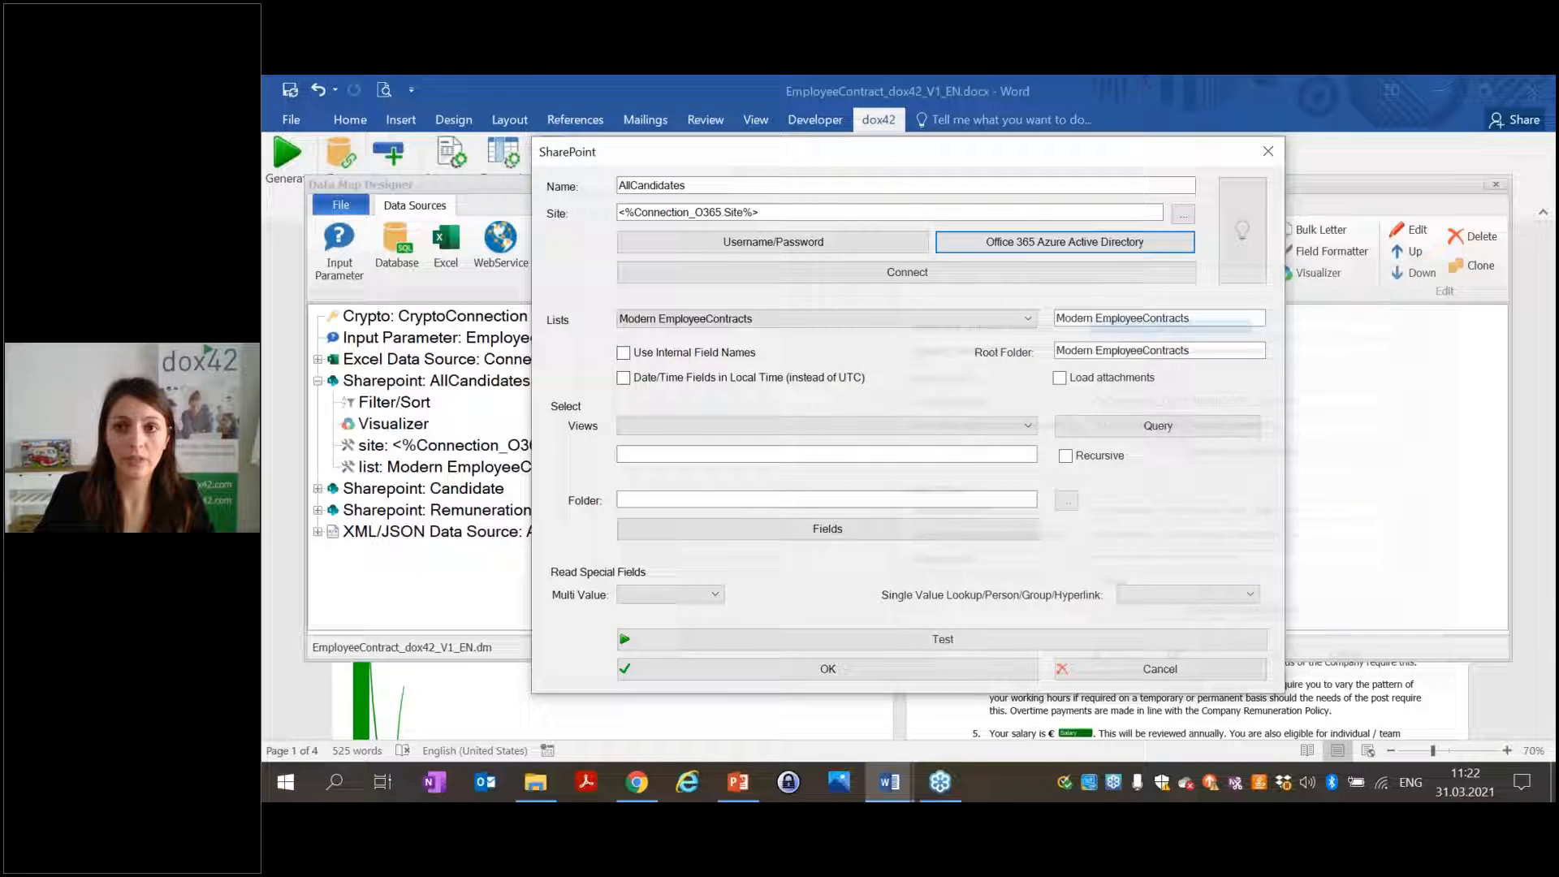
click(1279, 151)
click(1495, 185)
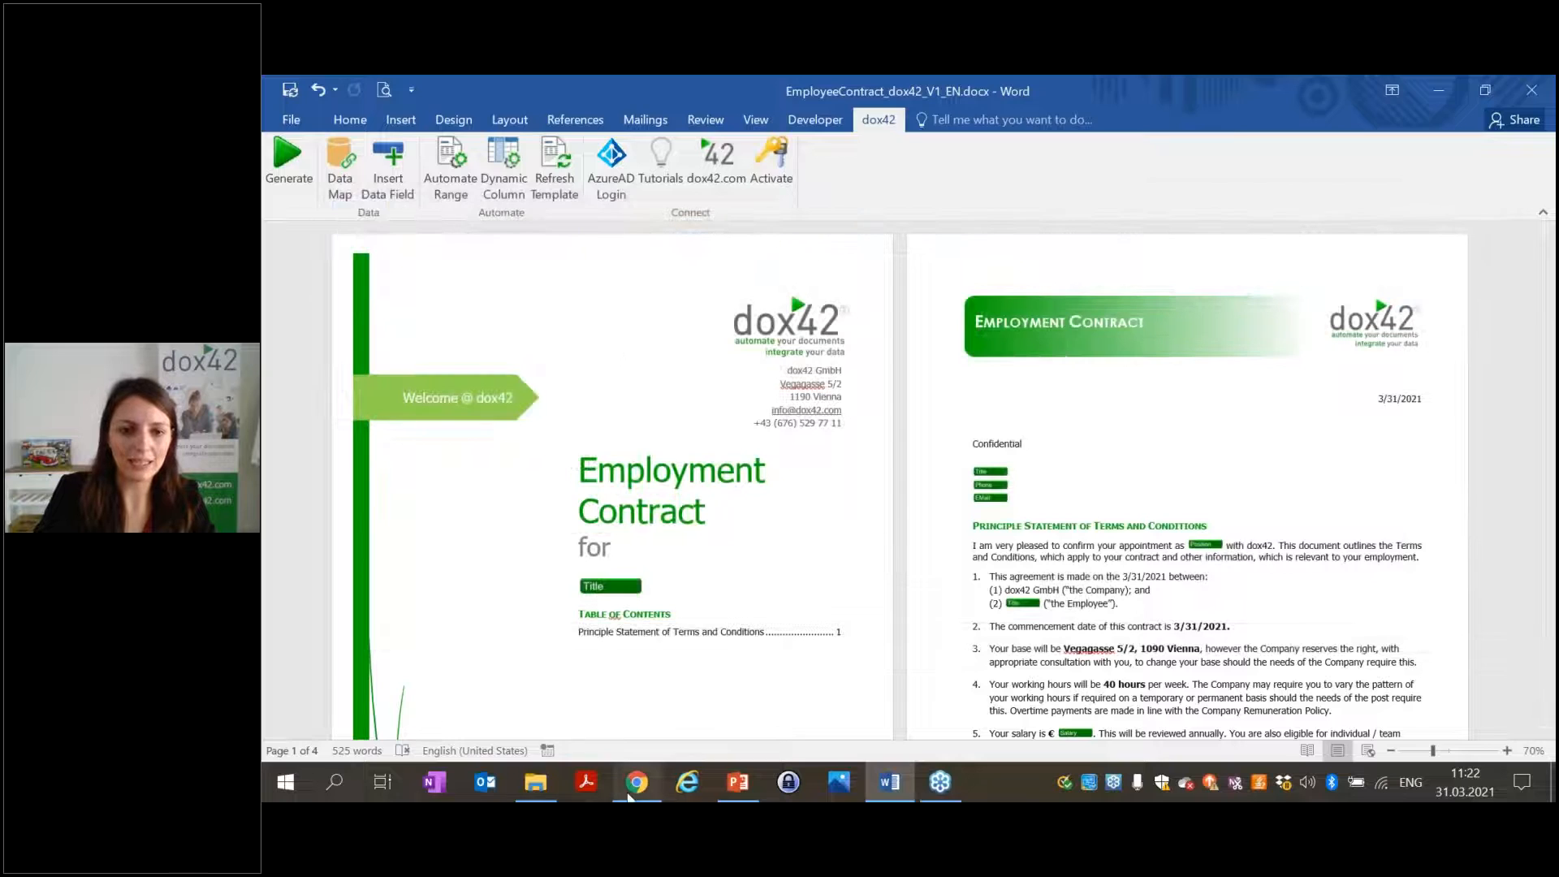
click(637, 782)
click(873, 91)
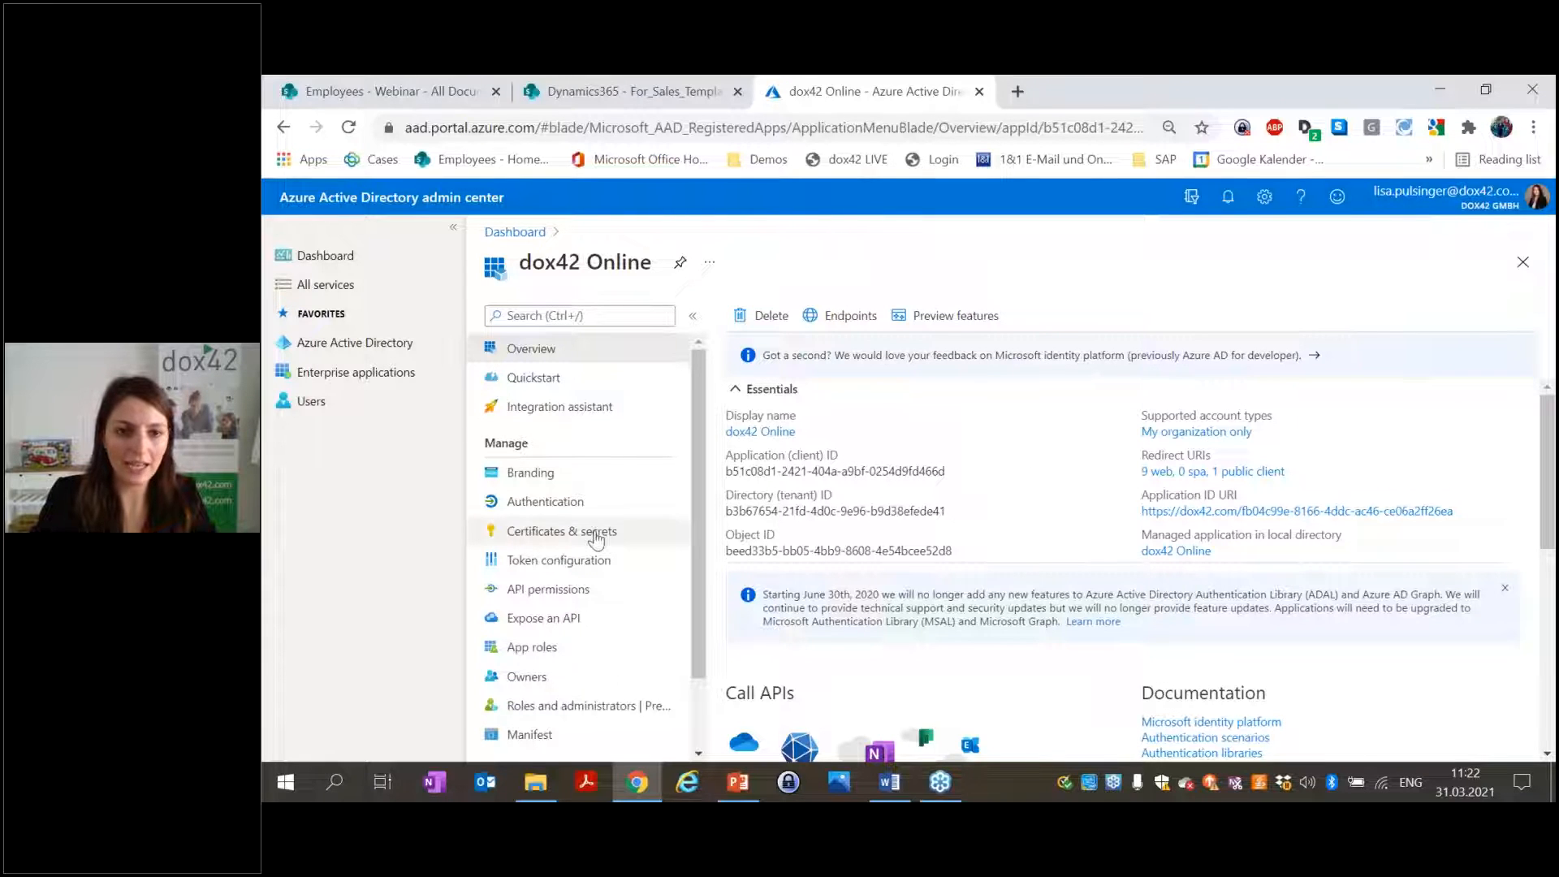
click(557, 504)
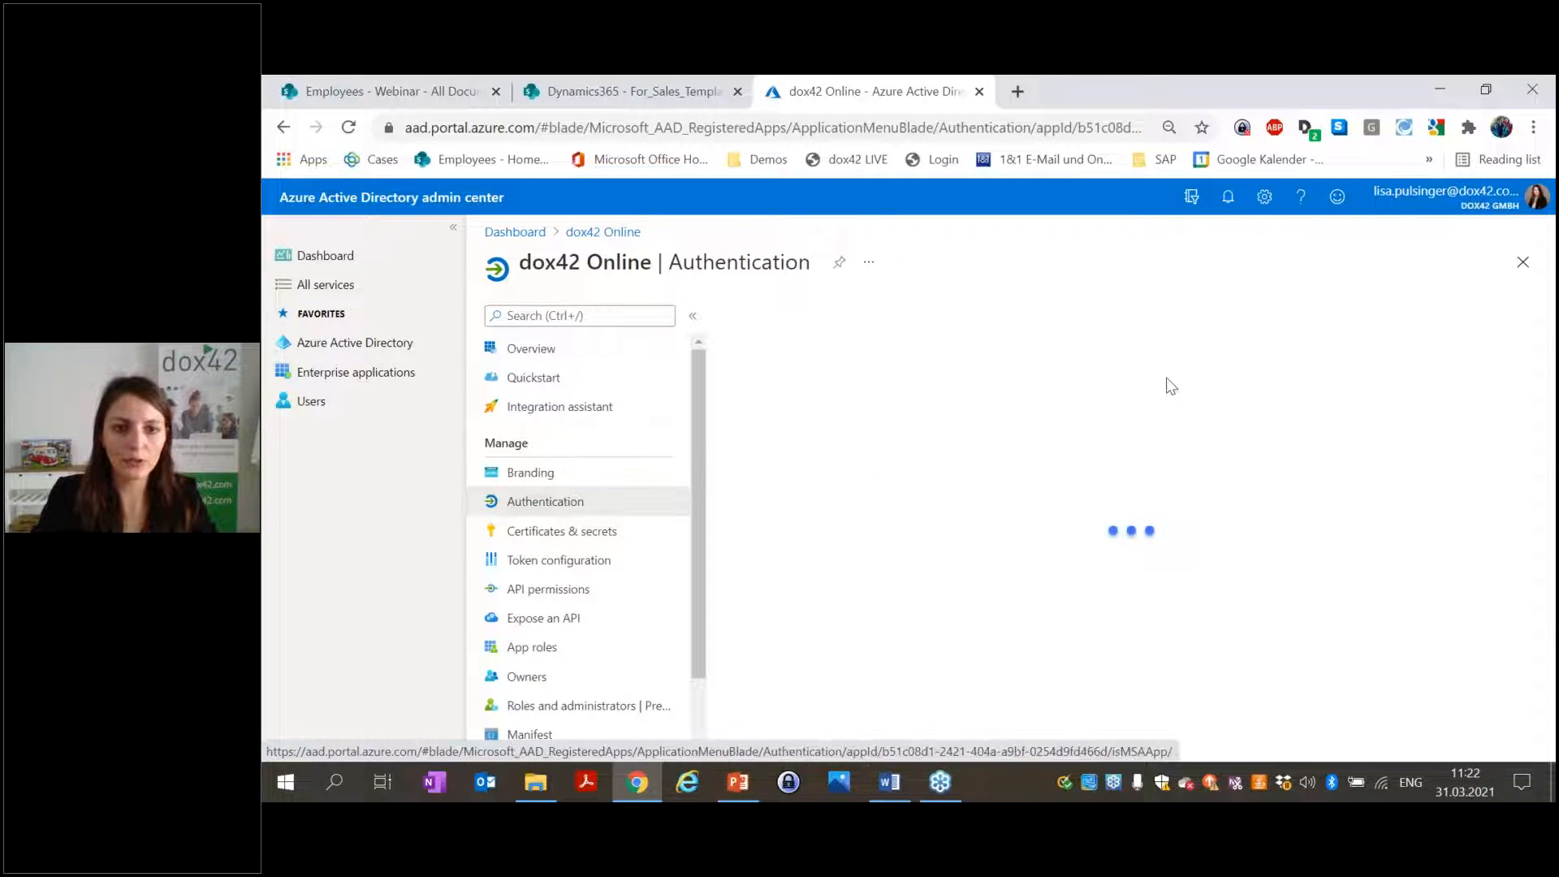
scroll(1348, 372, down, 4)
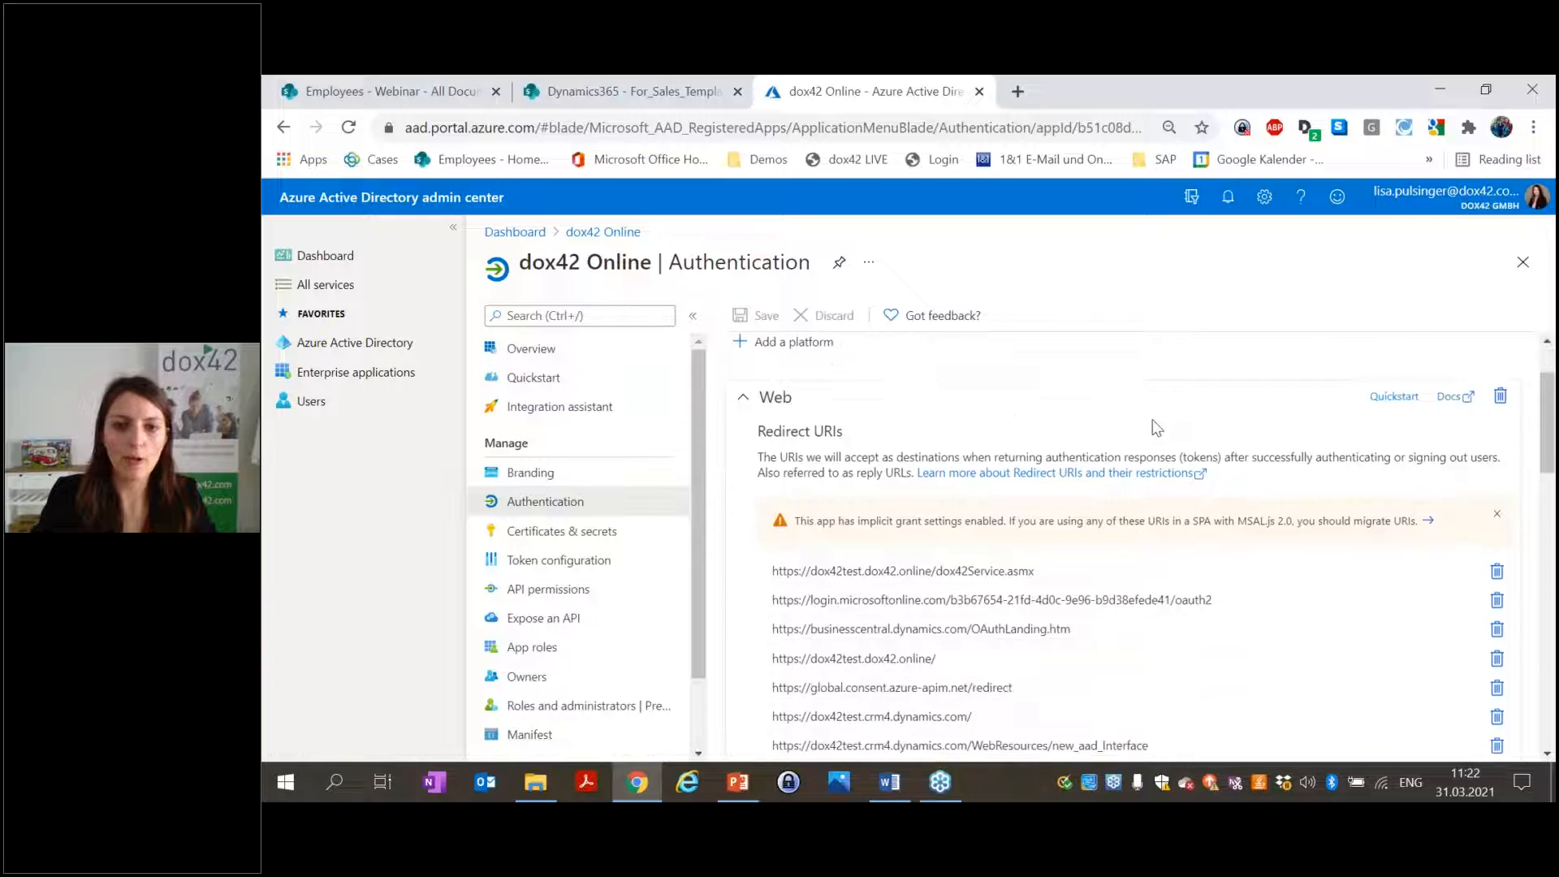
scroll(763, 511, down, 2)
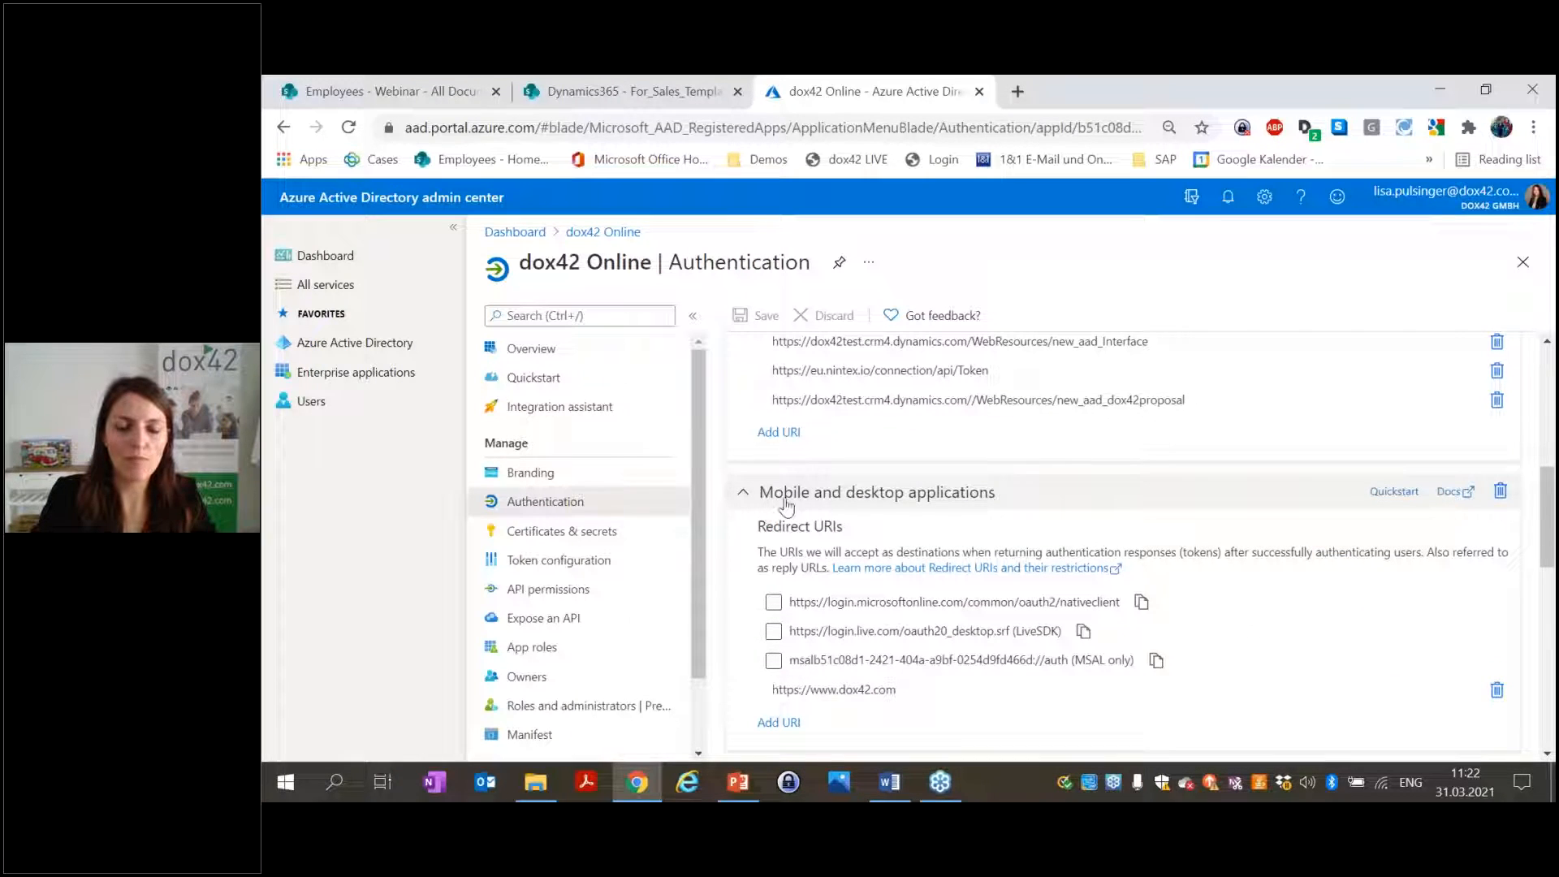
click(804, 689)
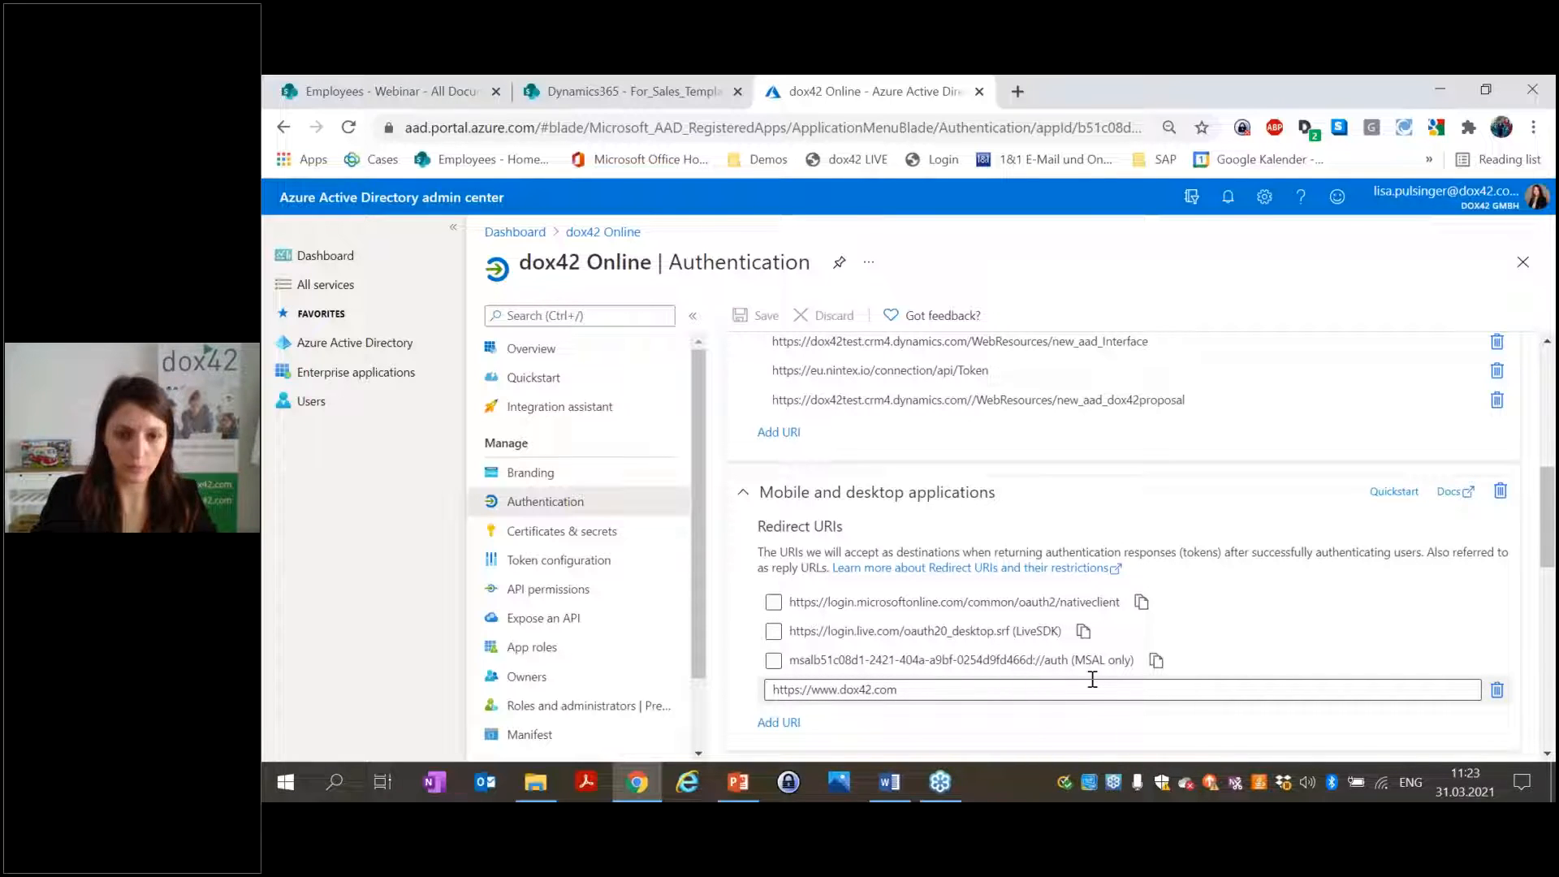
click(890, 782)
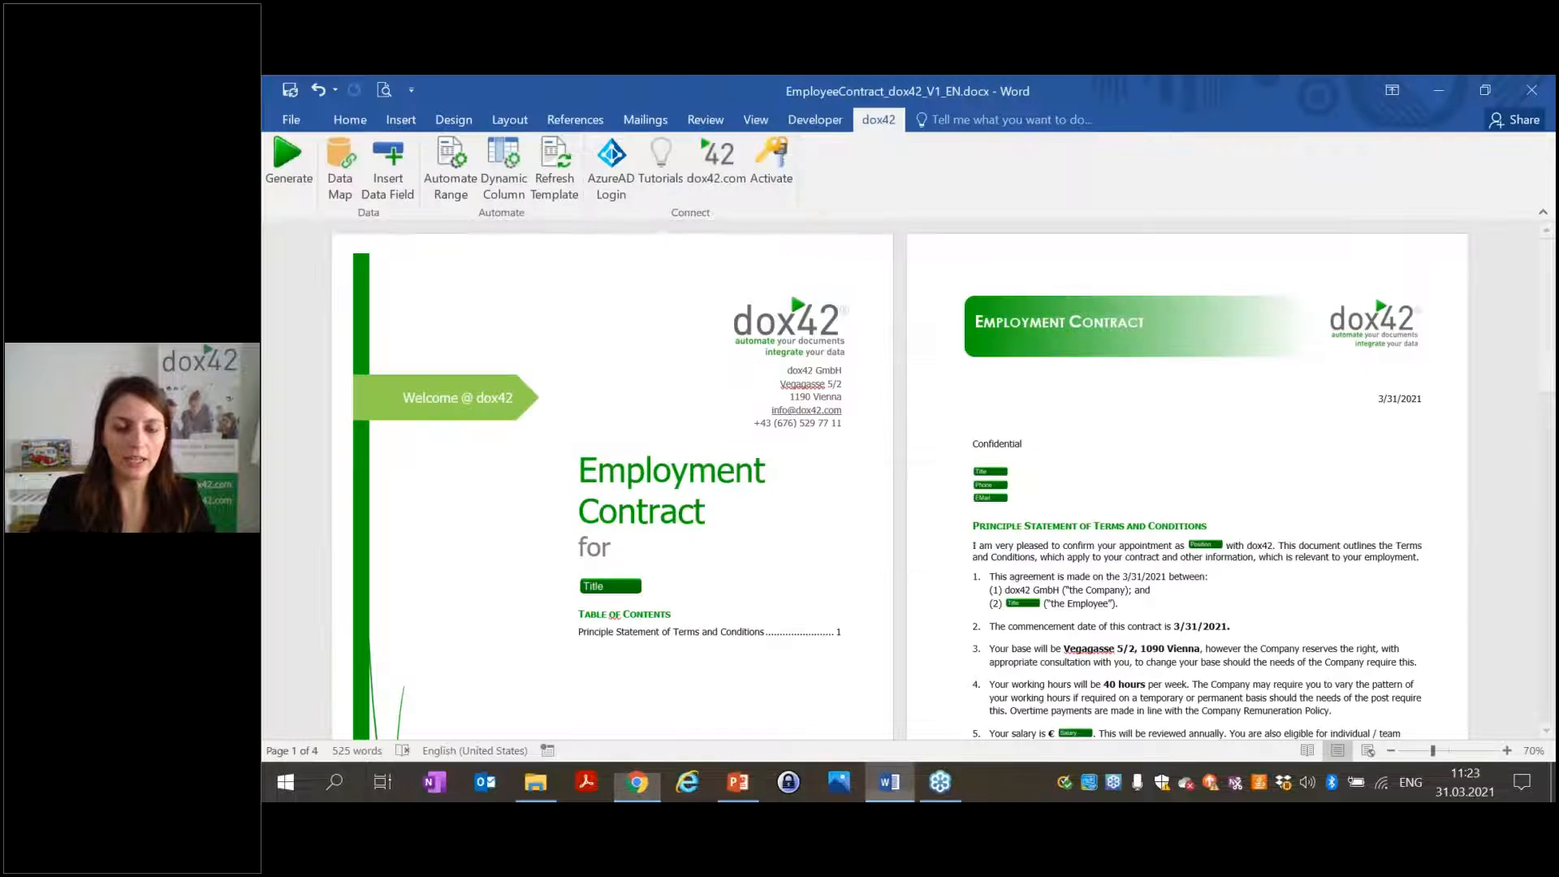
click(612, 182)
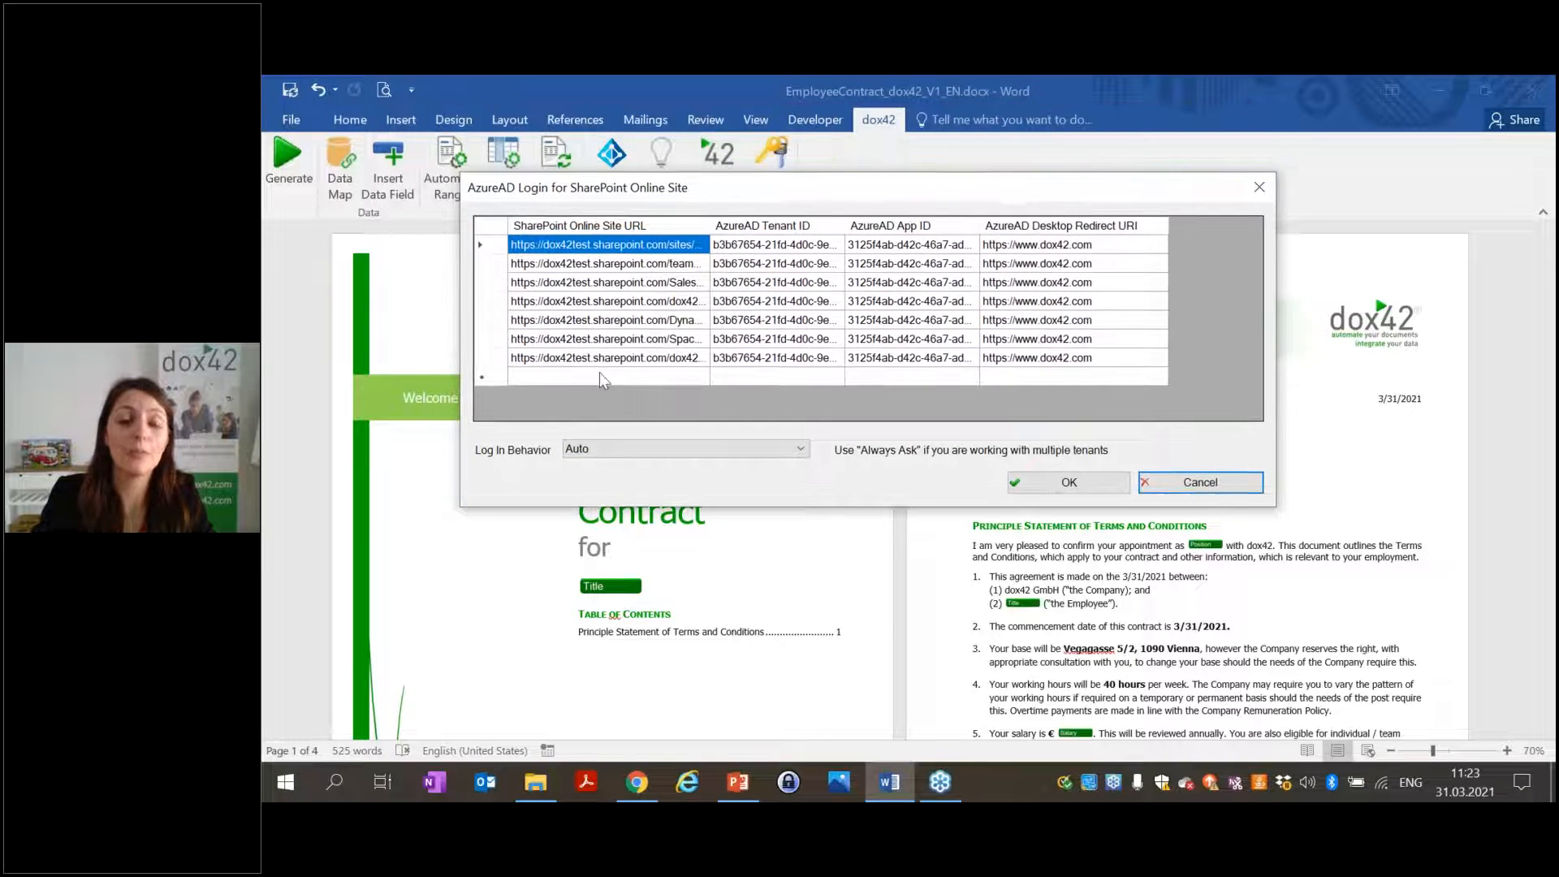
Add a new AzureAD Login row with the Employees SharePoint site URL copied from Chrome.
click(613, 372)
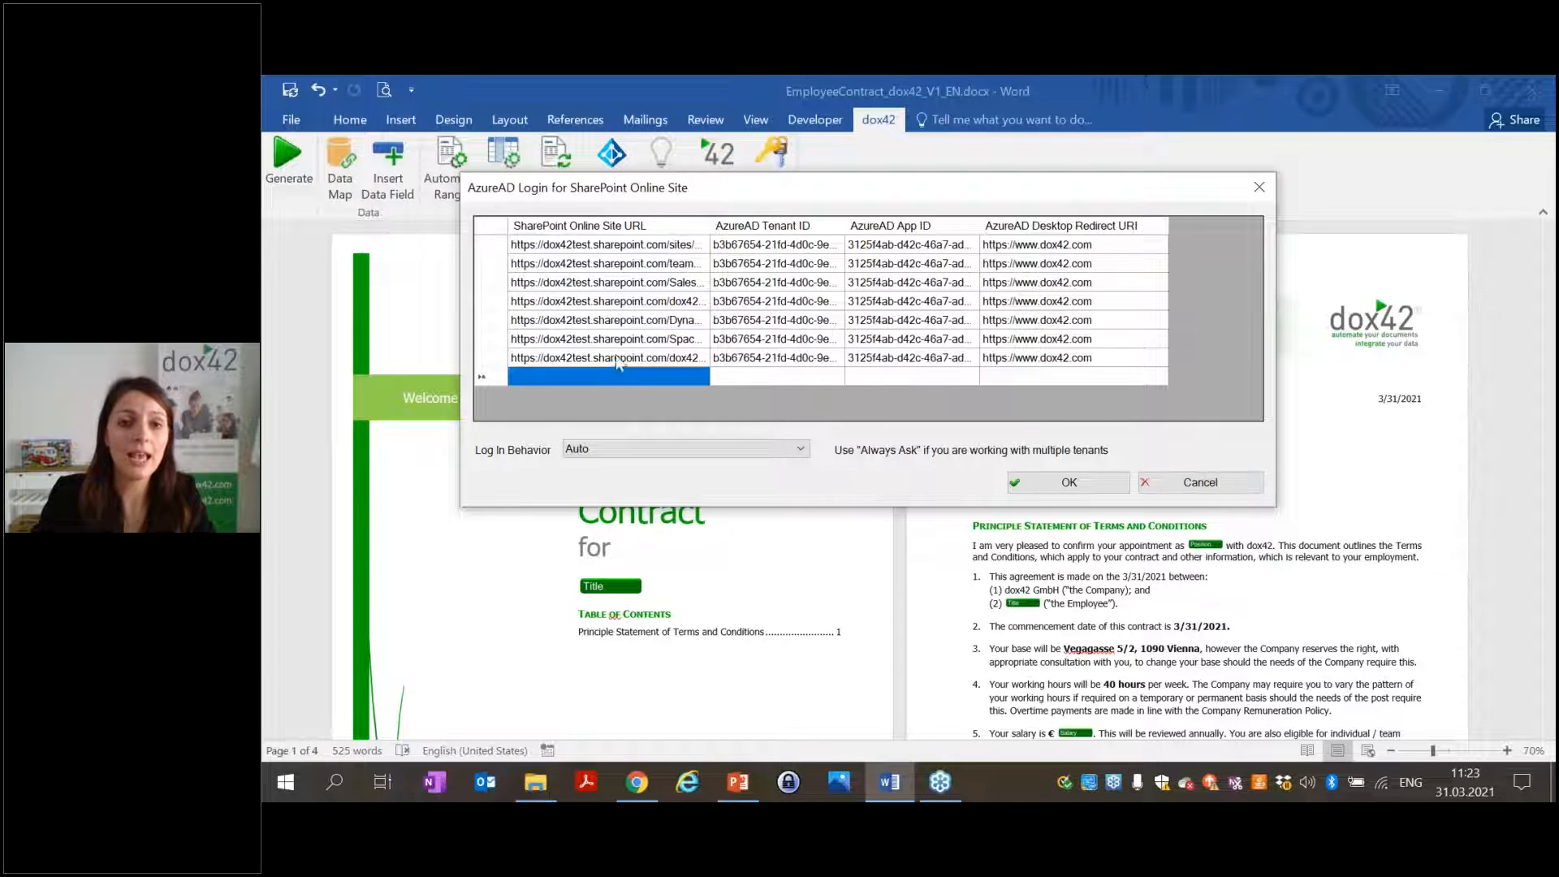
click(636, 782)
click(419, 84)
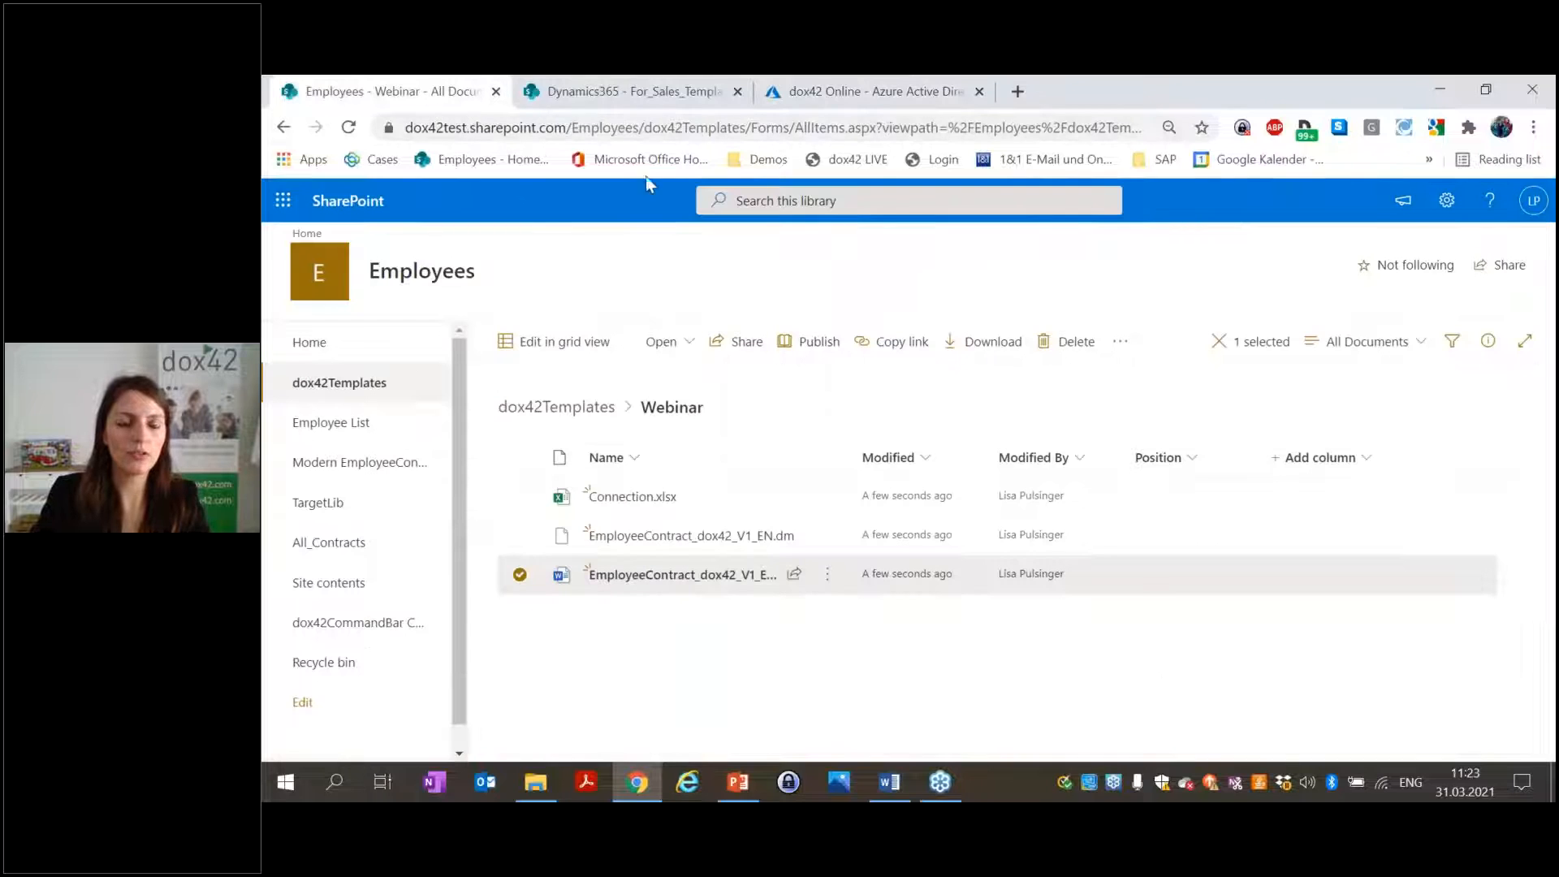
drag(648, 129, 402, 128)
key(ctrl+c)
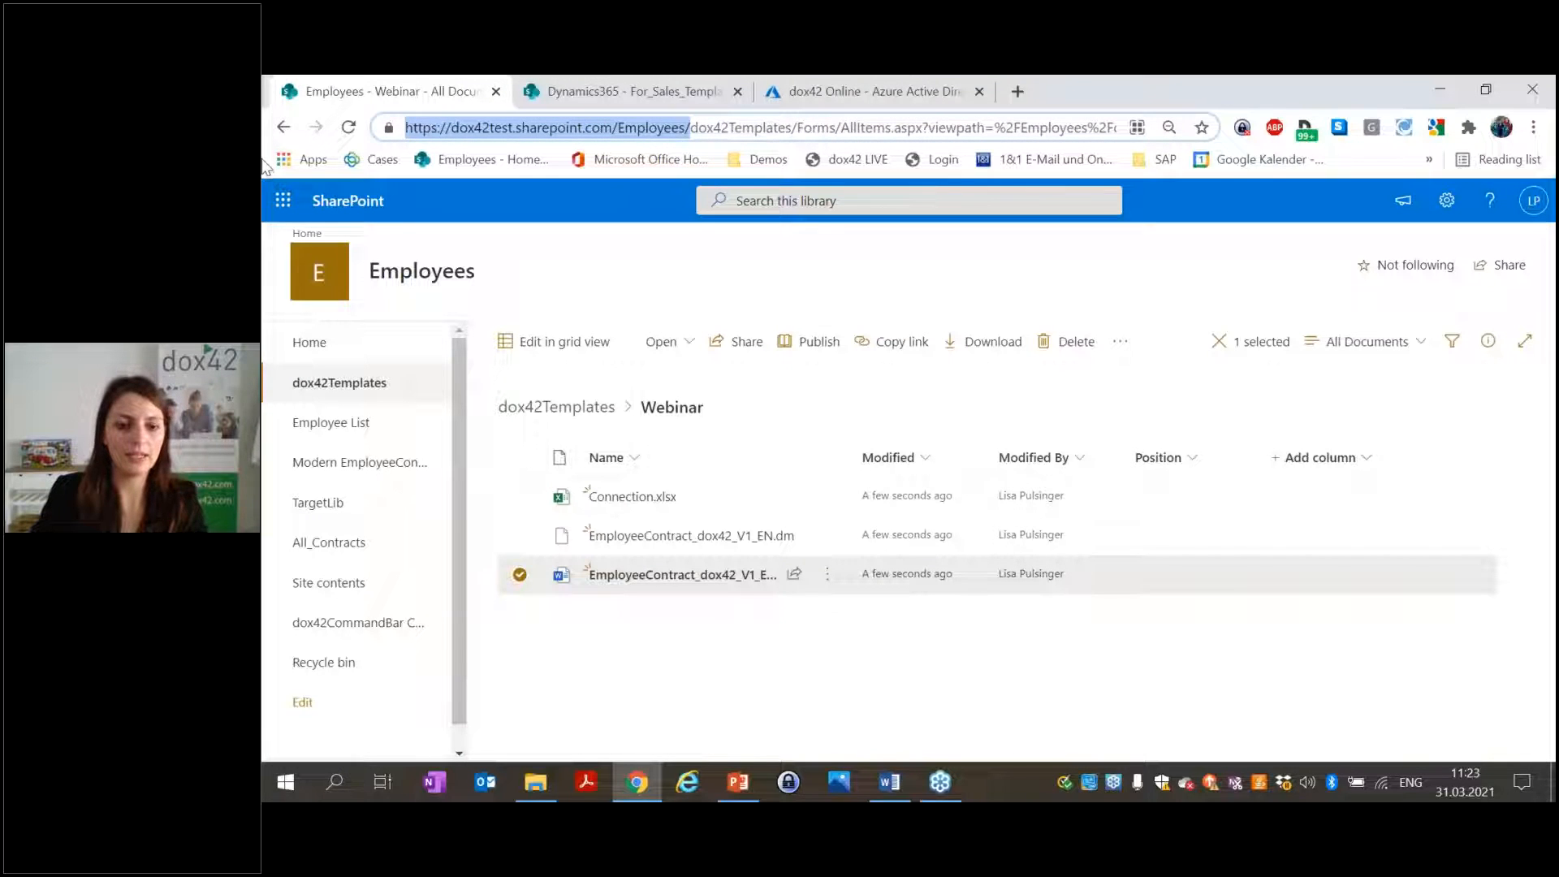
click(889, 782)
click(669, 379)
key(ctrl+v)
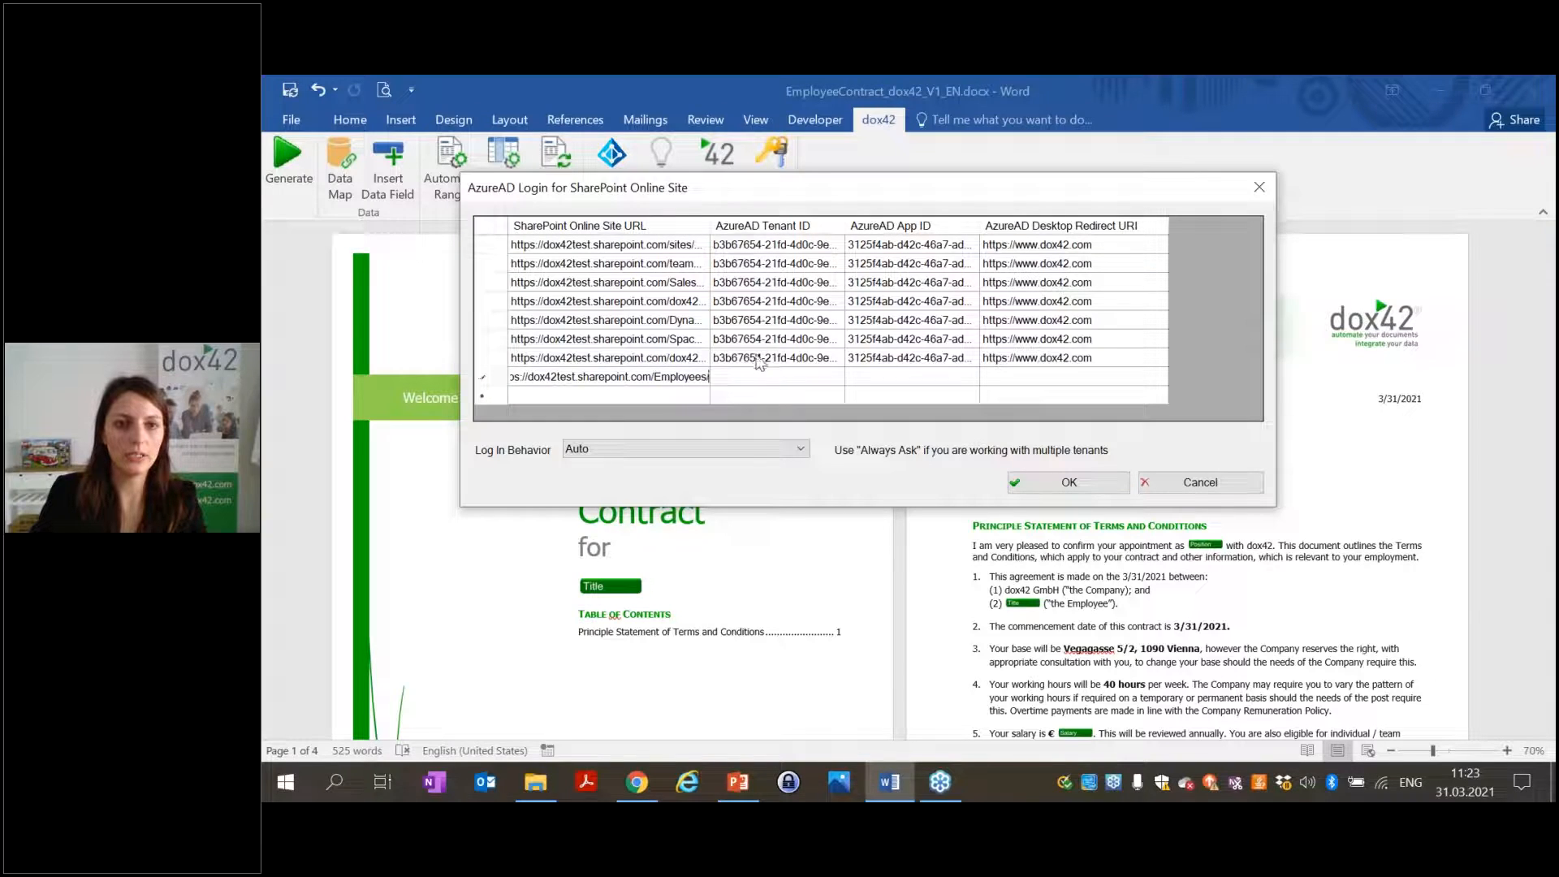
Copy the existing row's Tenant ID and App ID into the new Employees row.
click(763, 364)
click(764, 364)
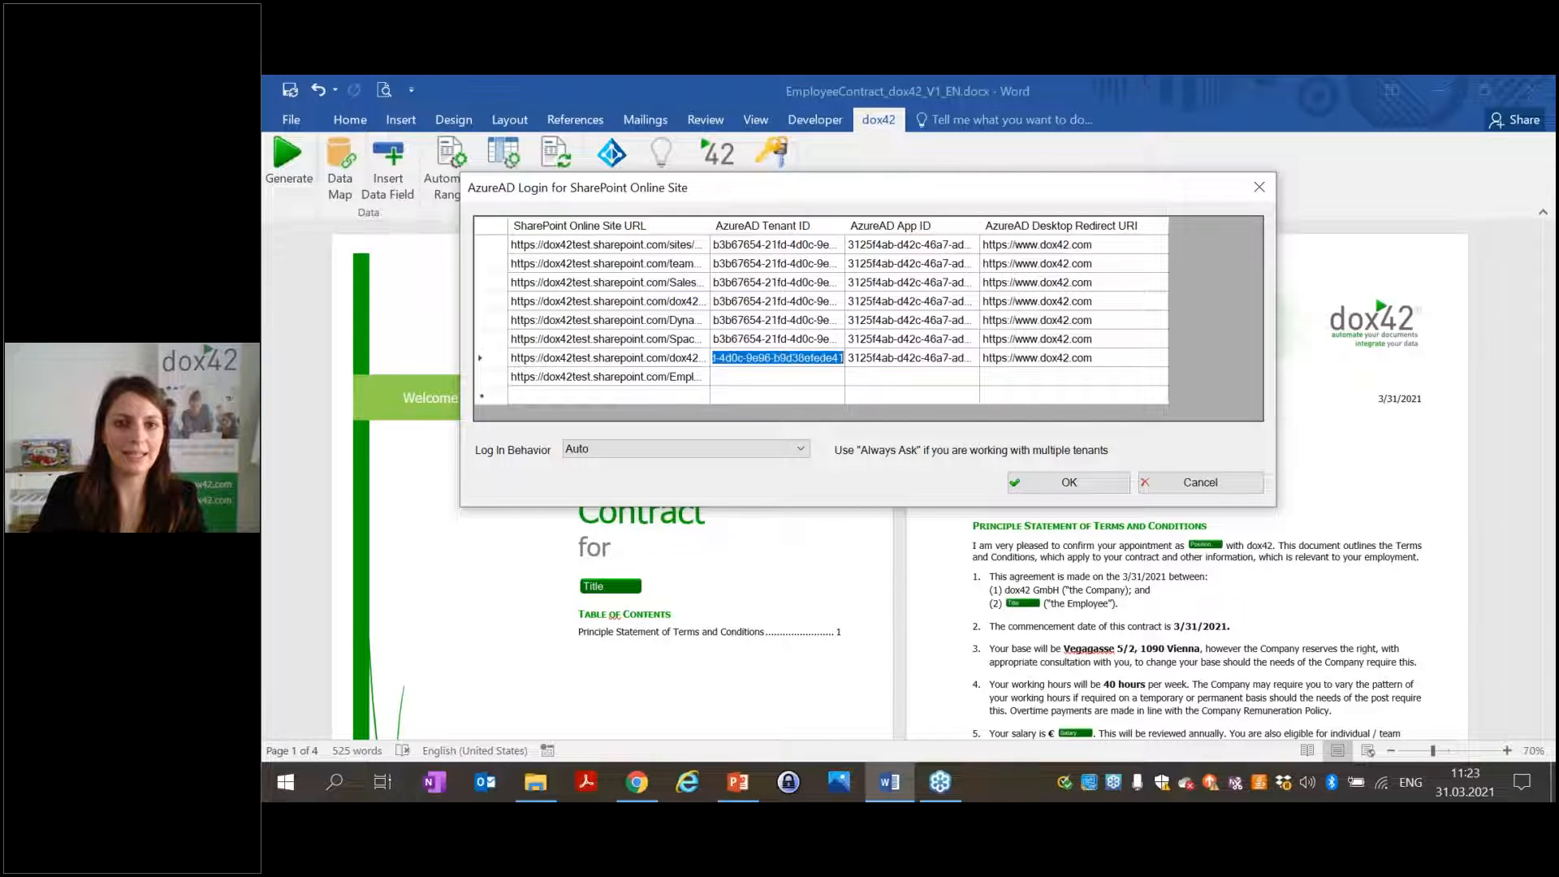
key(ctrl+c)
click(766, 376)
click(766, 376)
key(ctrl+v)
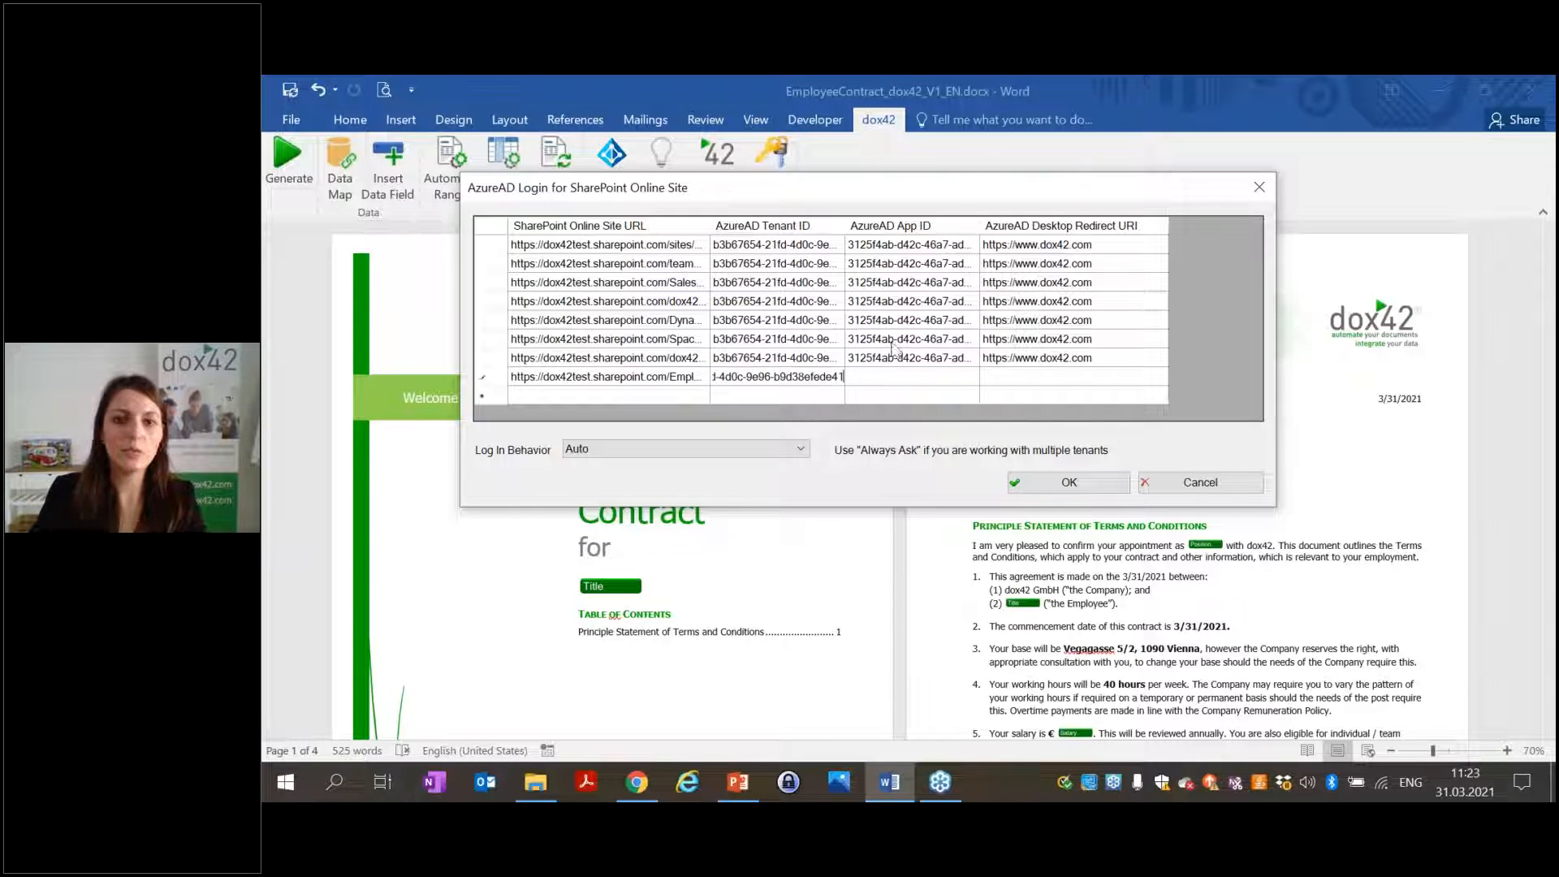
click(924, 360)
click(924, 361)
key(ctrl+c)
click(921, 378)
click(922, 379)
key(ctrl+v)
click(1084, 359)
click(1086, 358)
key(ctrl+c)
click(1106, 380)
click(1106, 380)
key(ctrl+v)
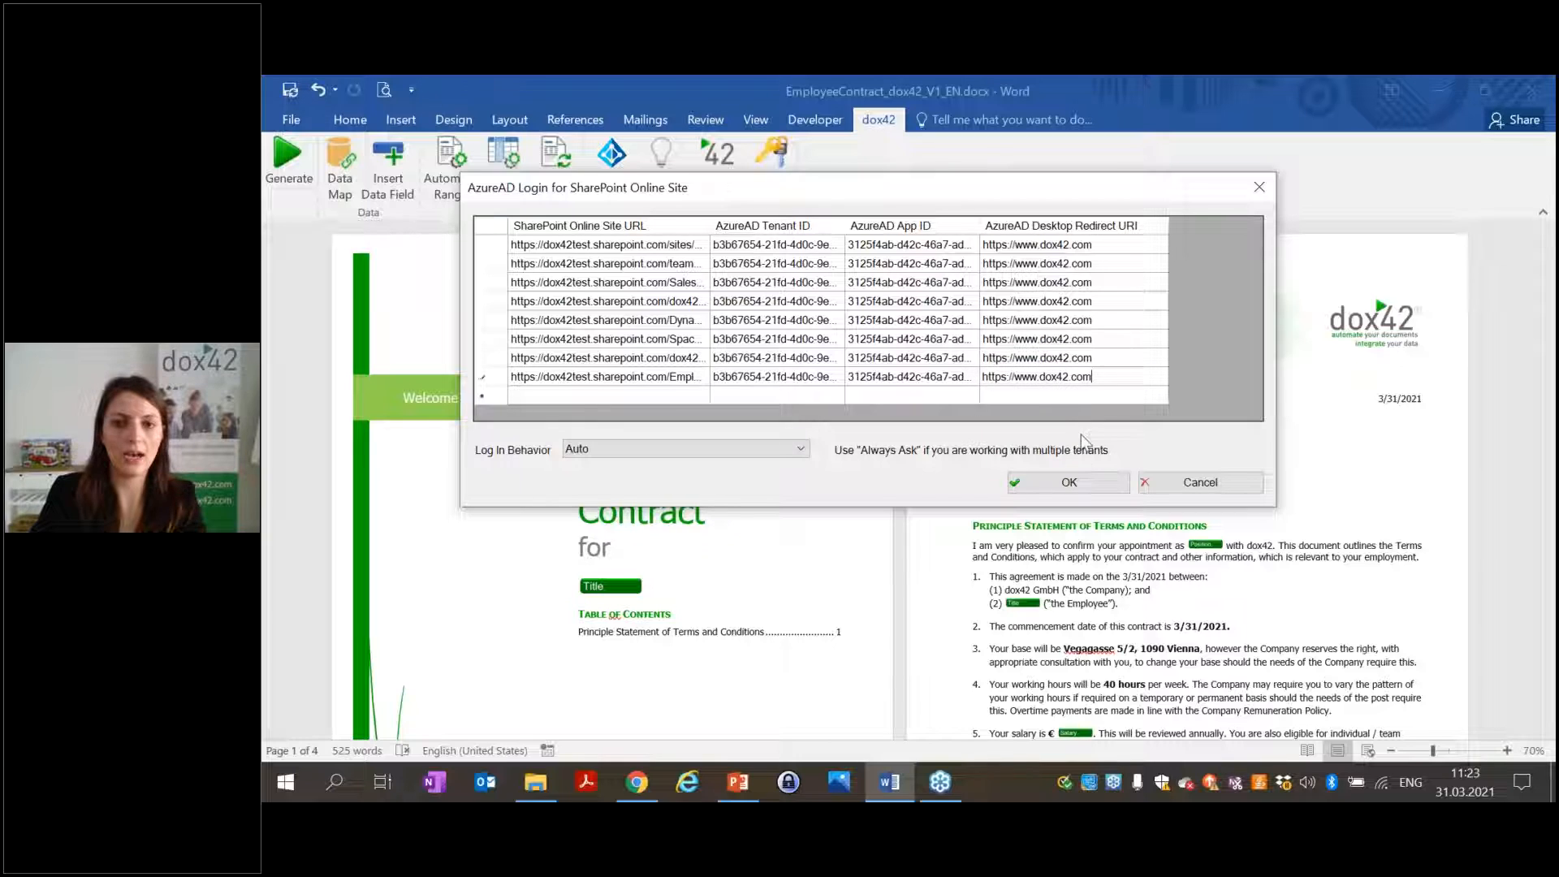
click(1069, 484)
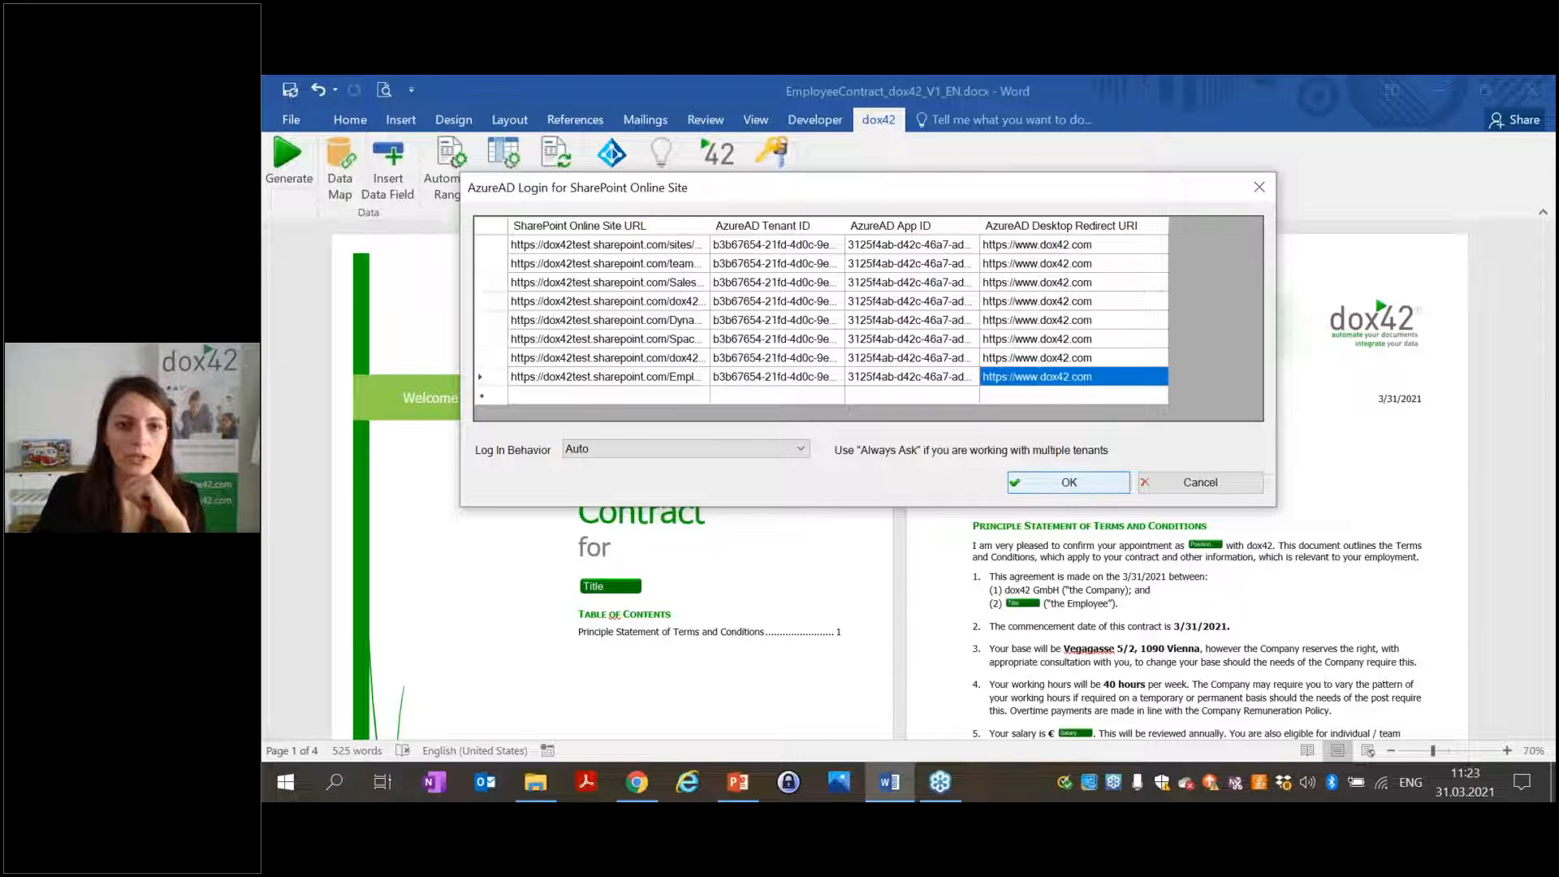
Close the Word document and reopen EmployeeContract_dox42_V1_EN.docx from SharePoint in desktop Word.
click(1512, 97)
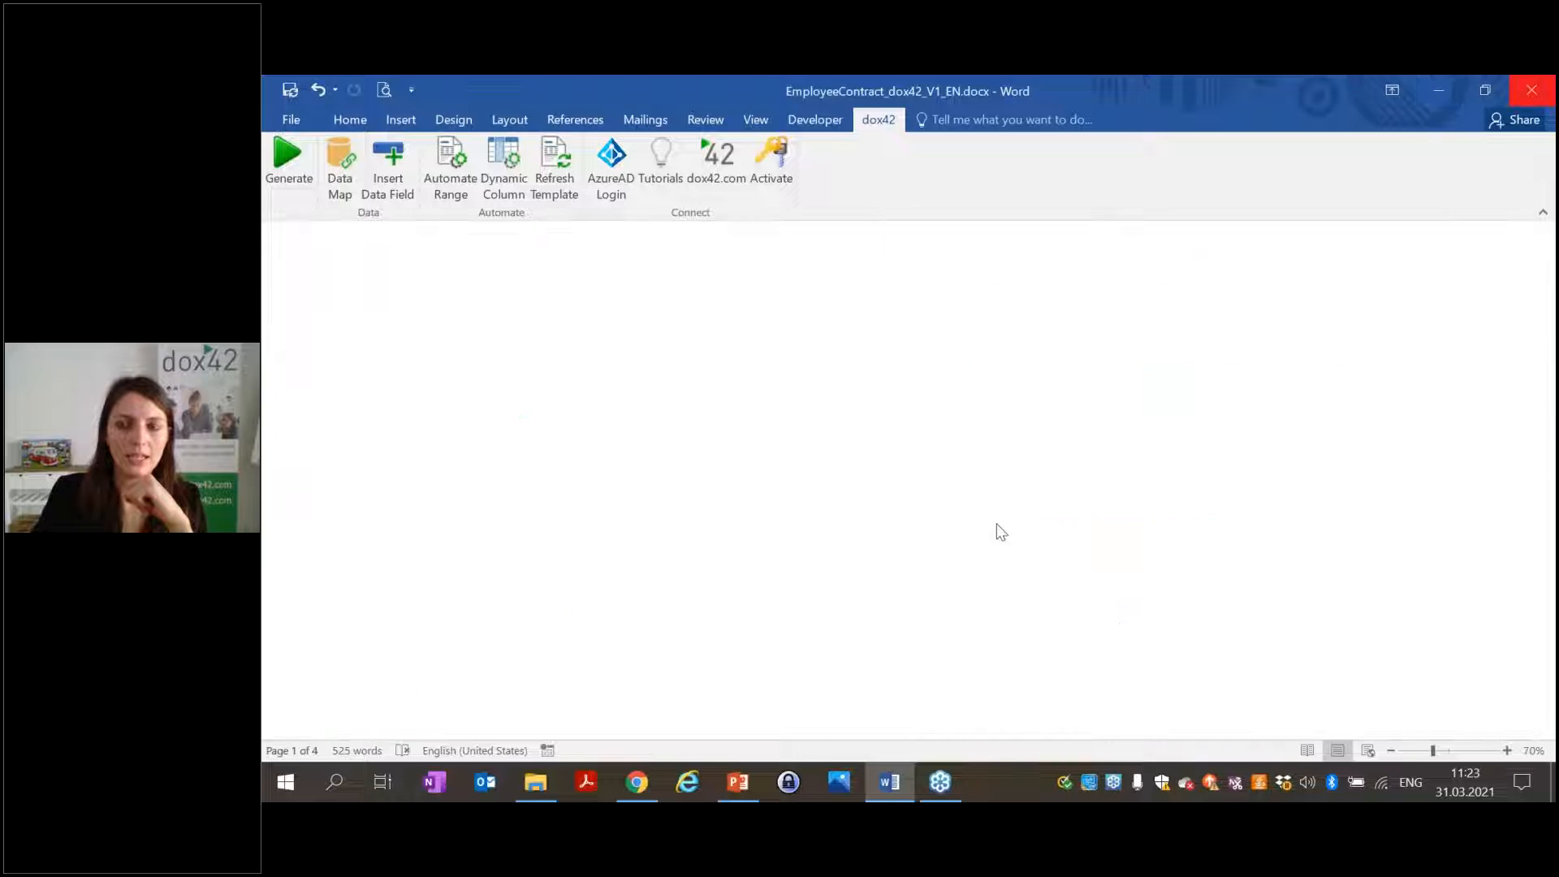
click(685, 342)
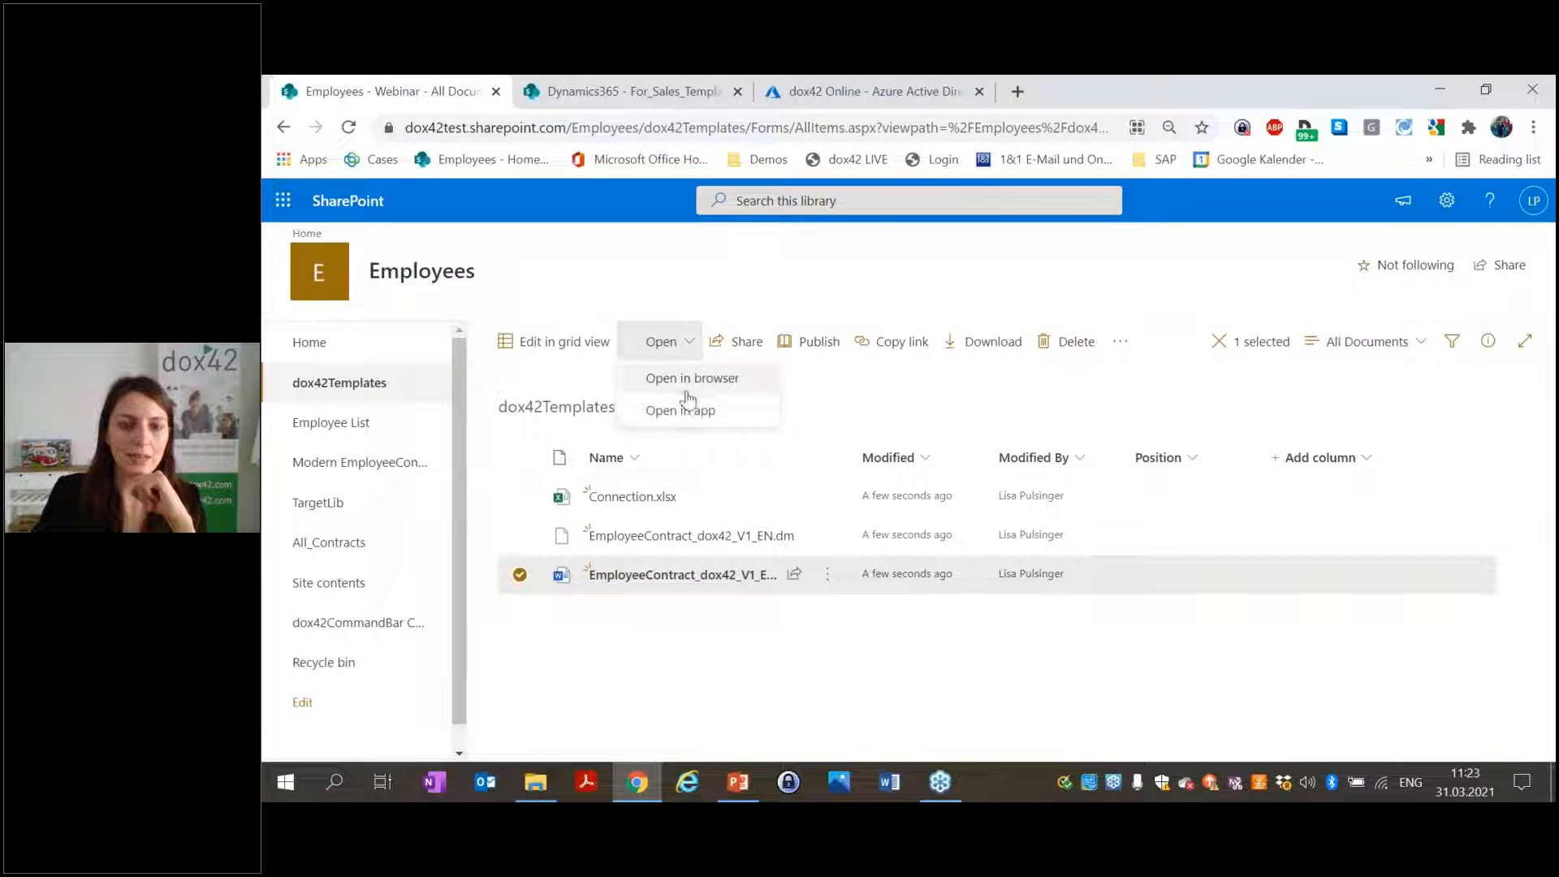
click(696, 410)
click(1023, 298)
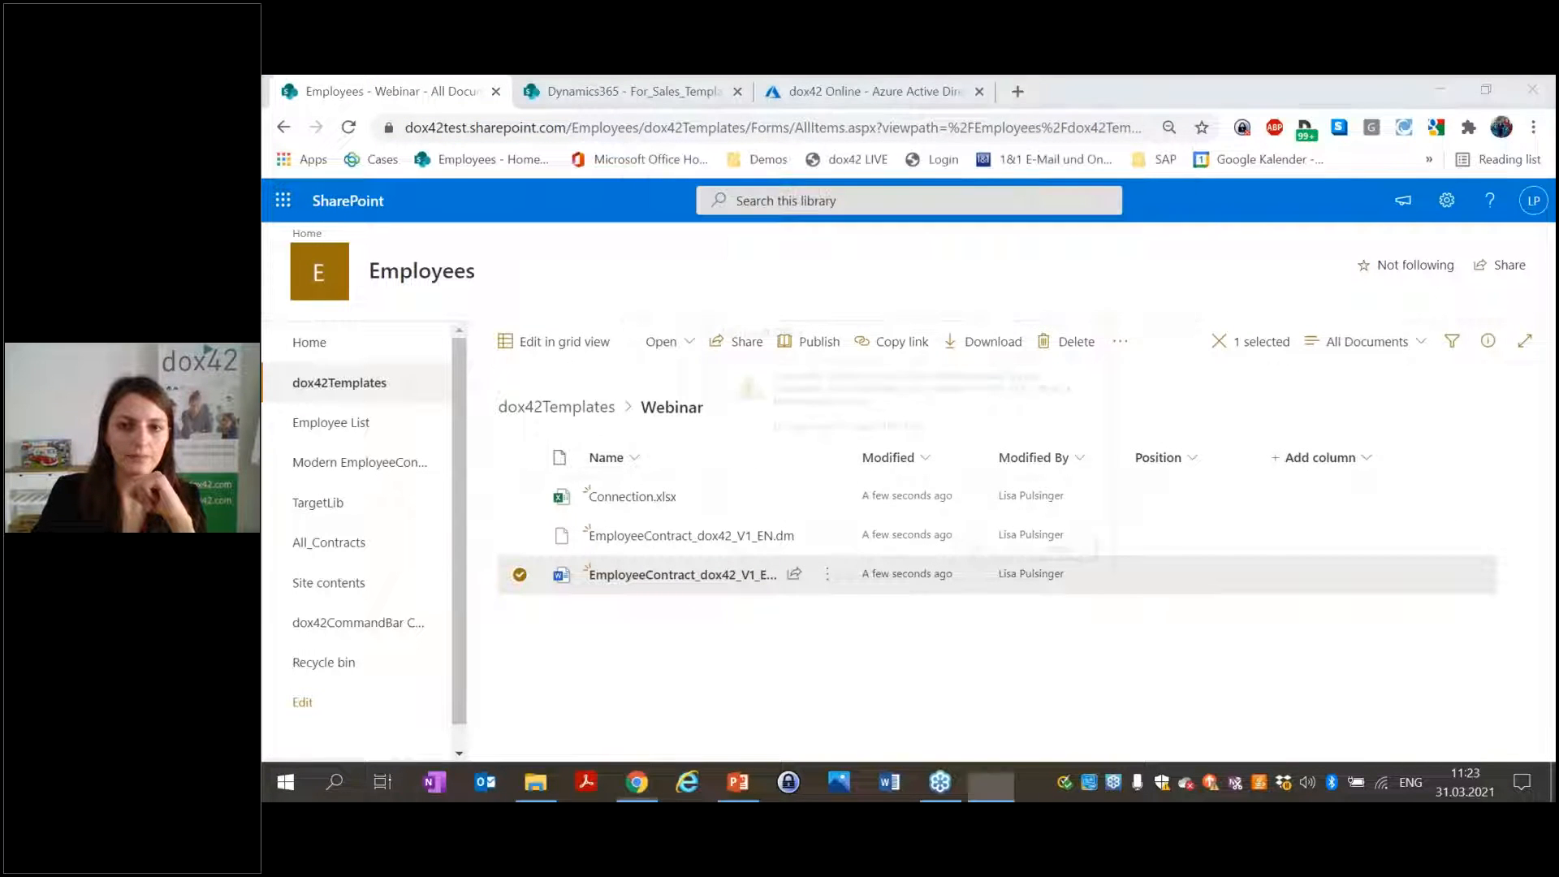
click(985, 553)
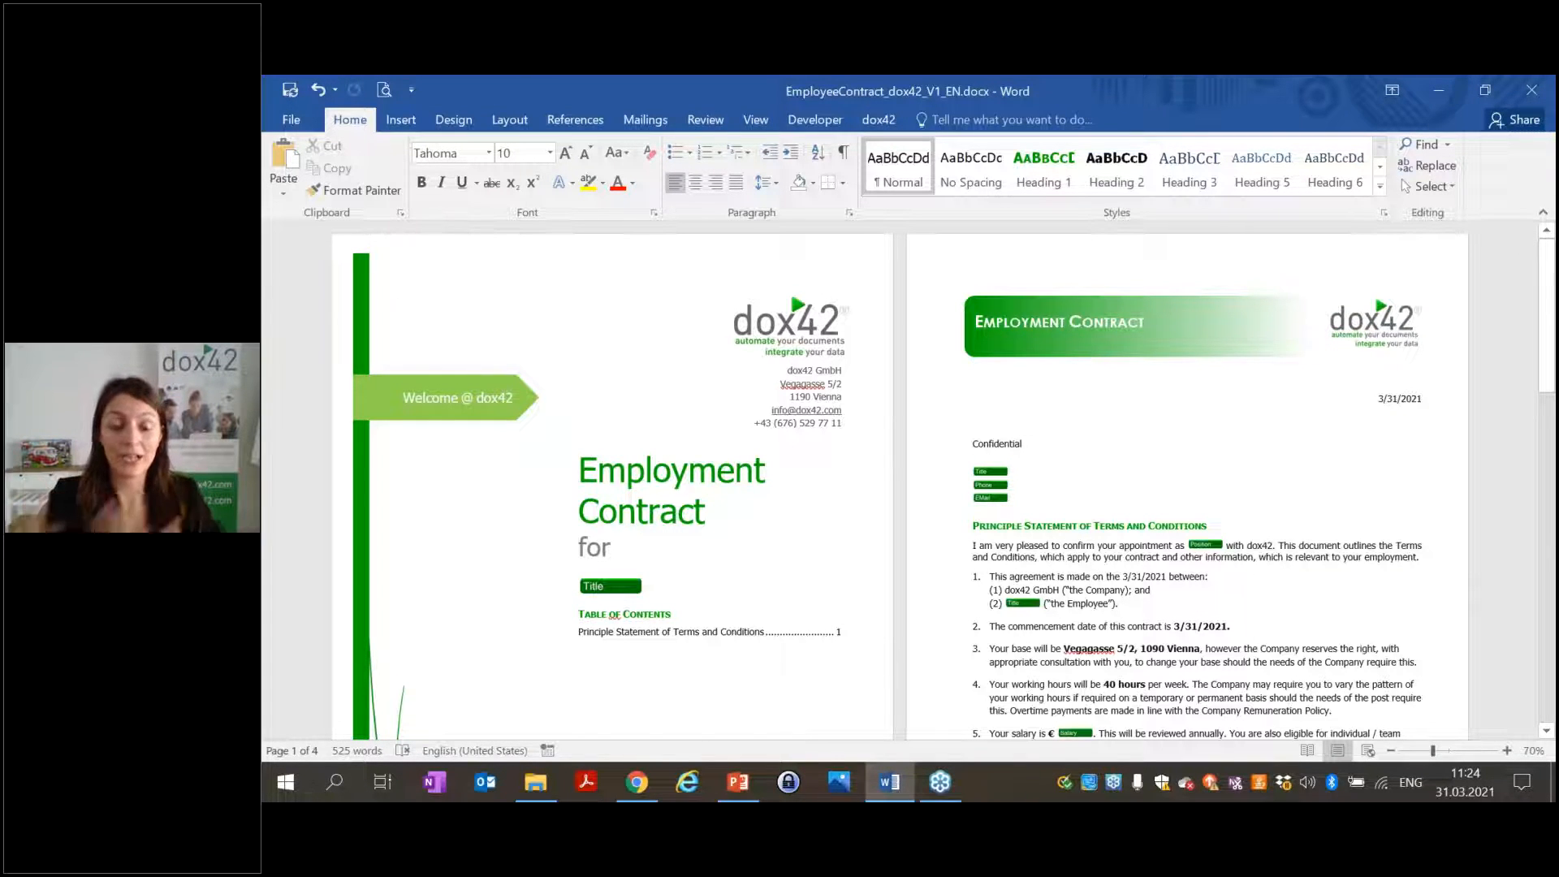
Open the dox42 AzureAD Login site list and widen its site URL column.
click(878, 119)
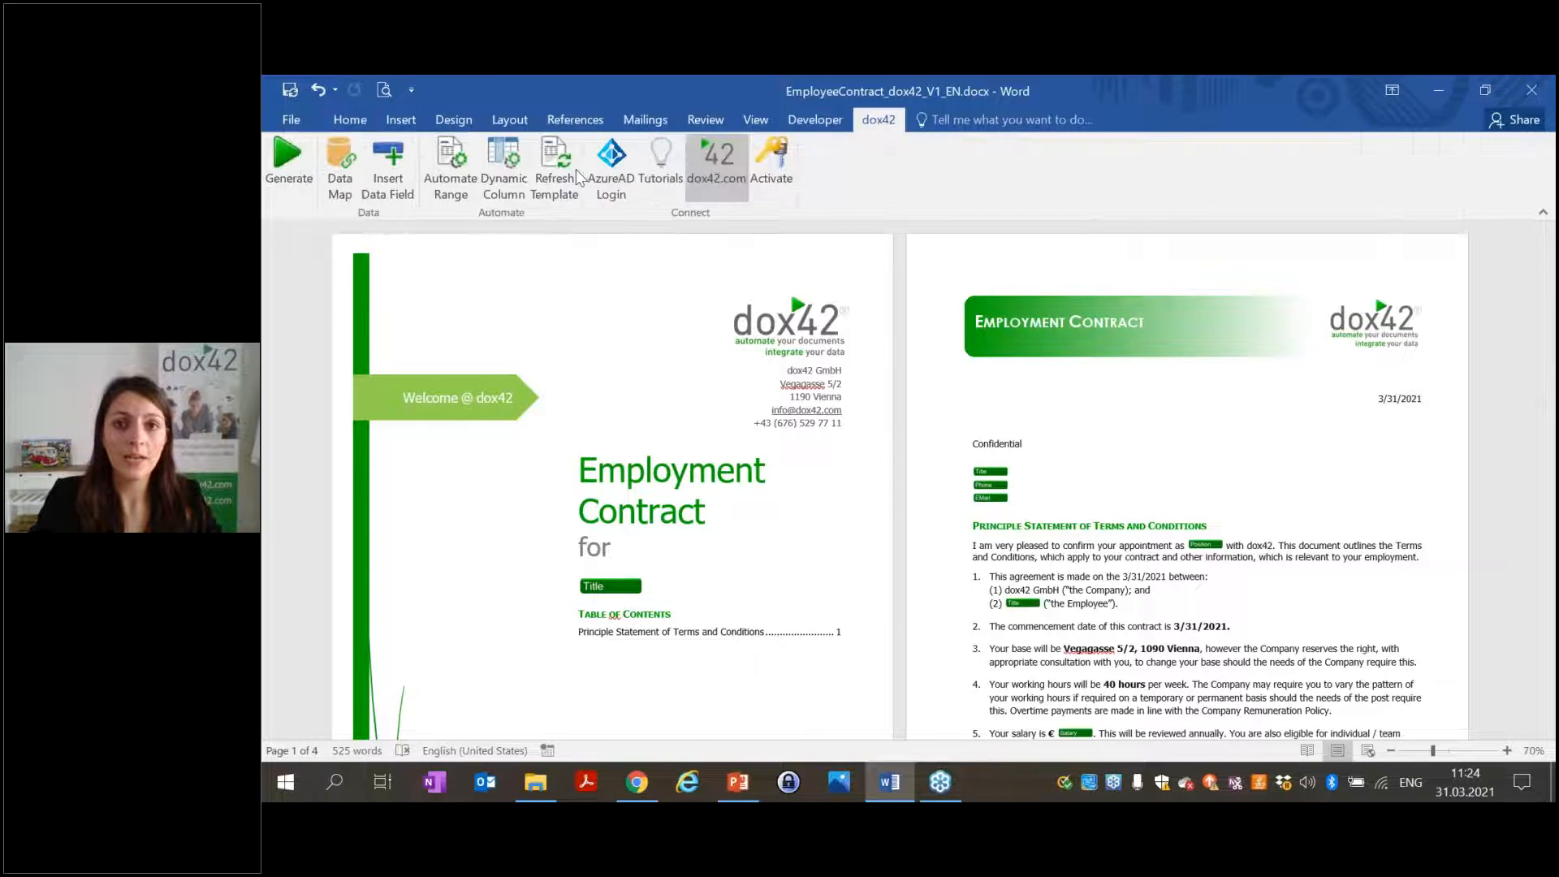
click(596, 179)
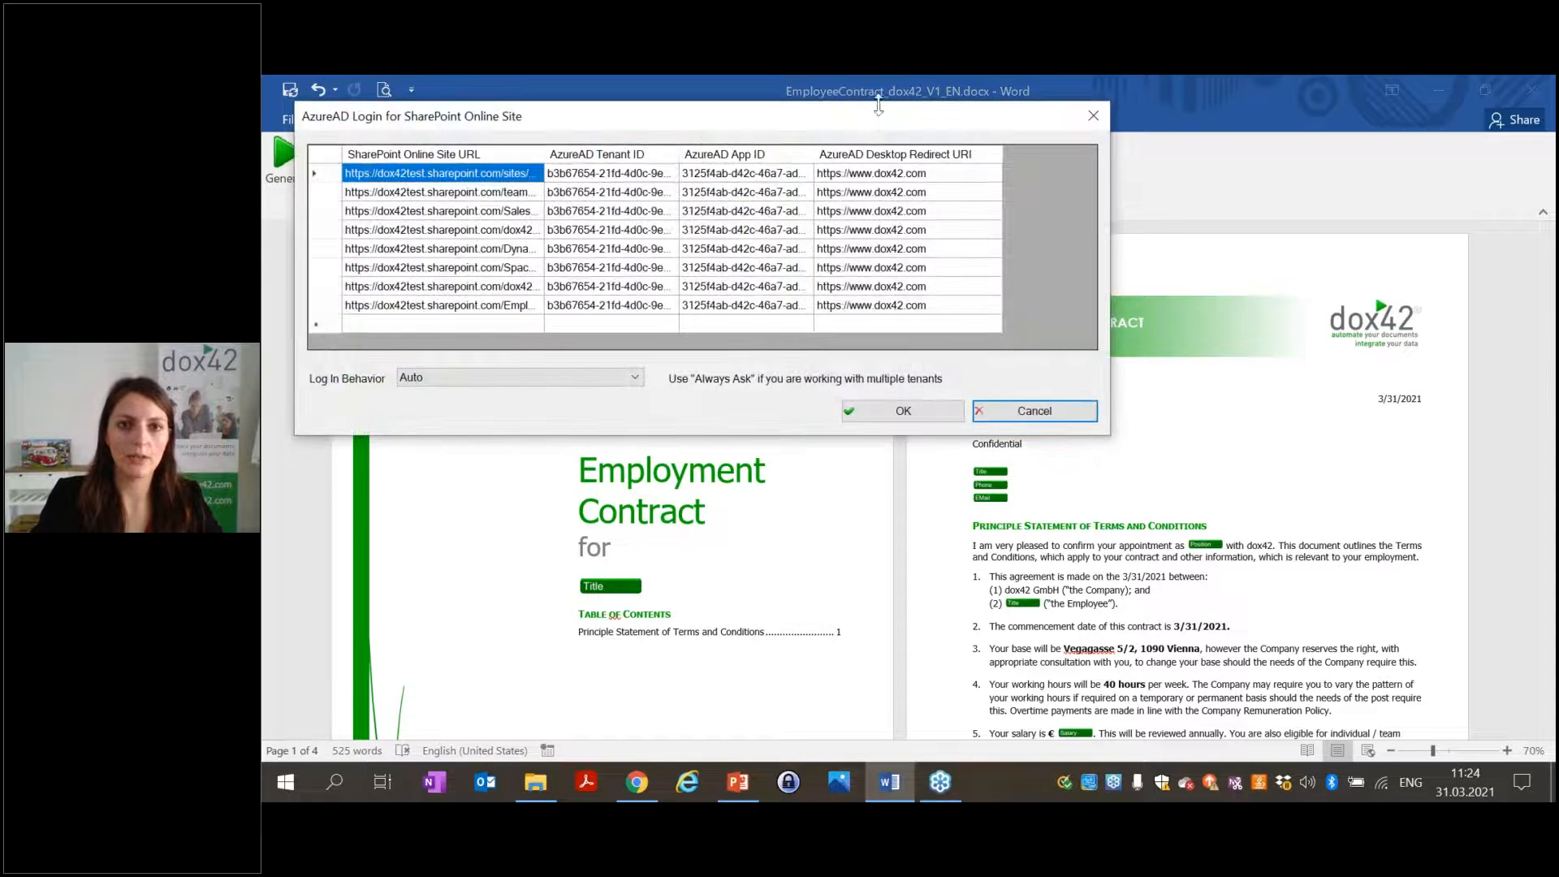
drag(875, 122, 970, 184)
drag(640, 215, 713, 215)
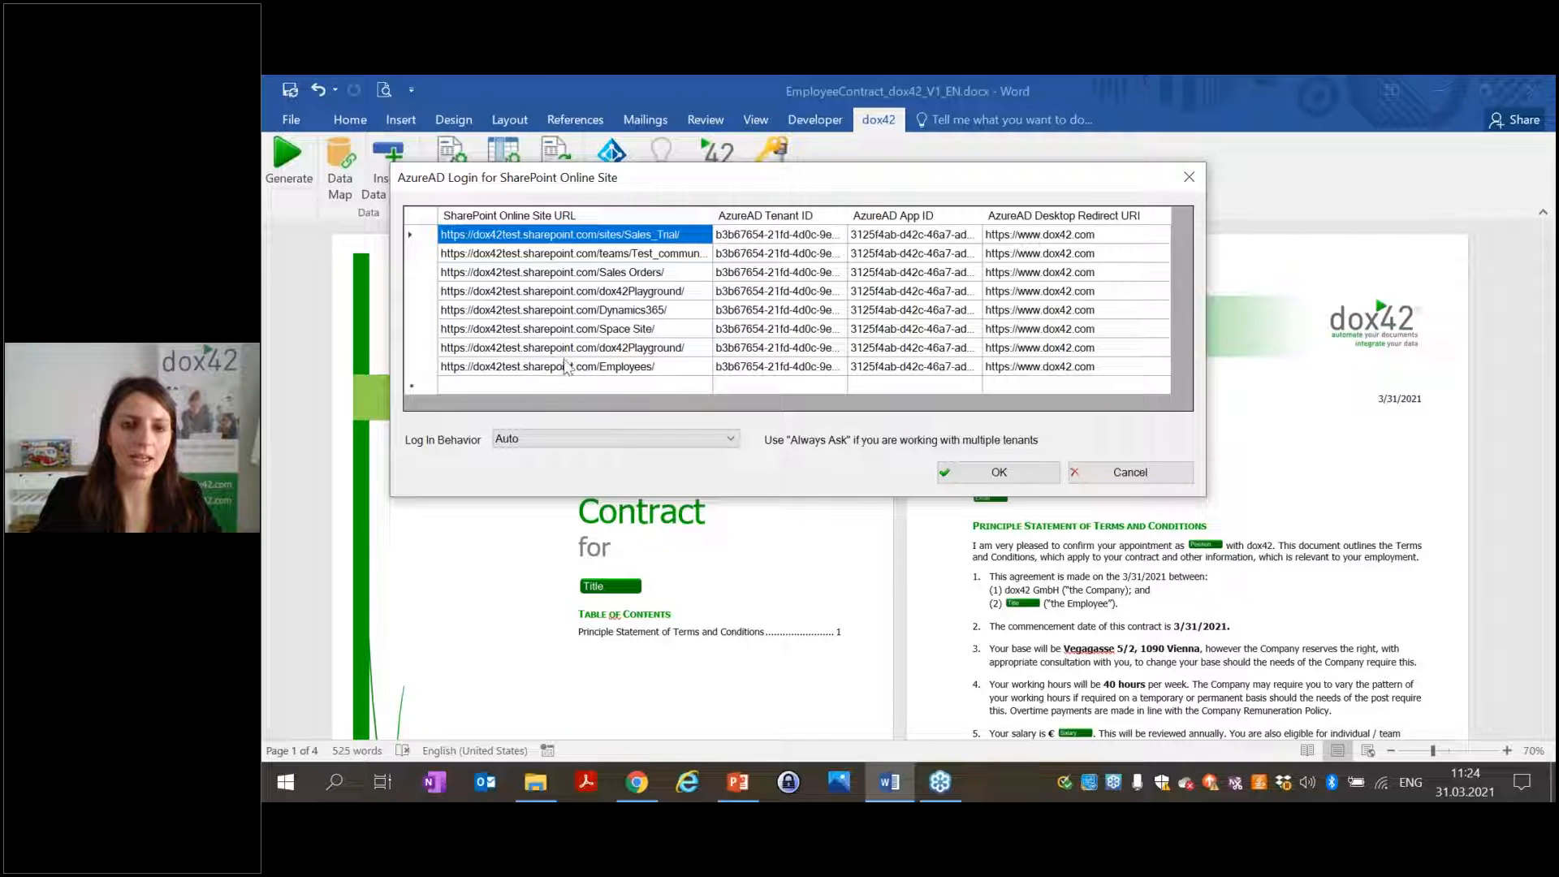
Delete 'Employees/' from the Employees row URL, then undo to restore it.
click(599, 367)
click(599, 365)
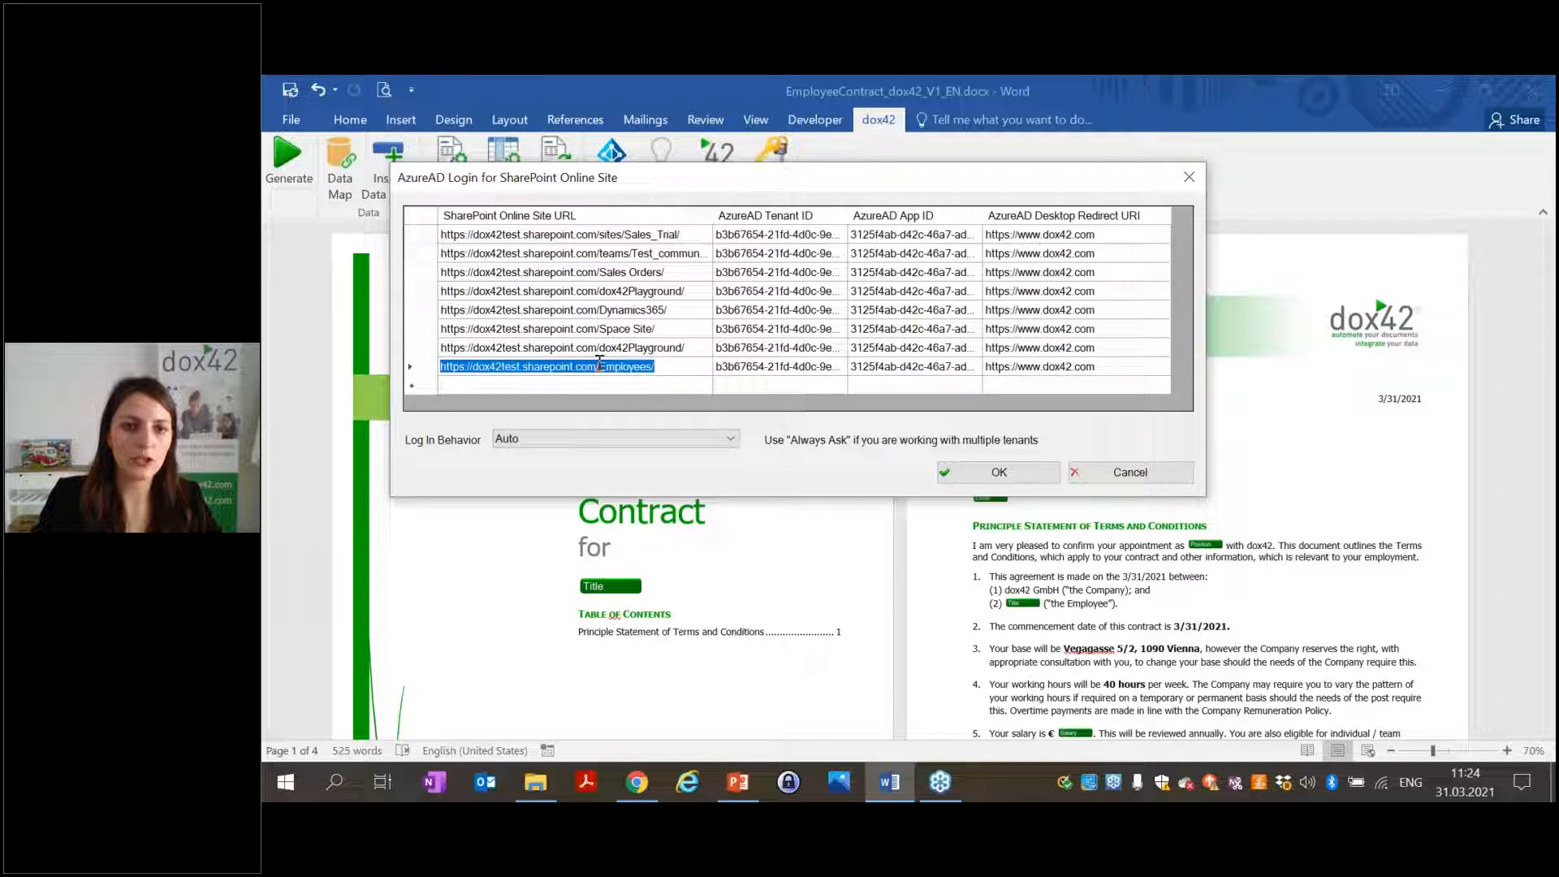
drag(599, 366, 664, 364)
key(BackSpace)
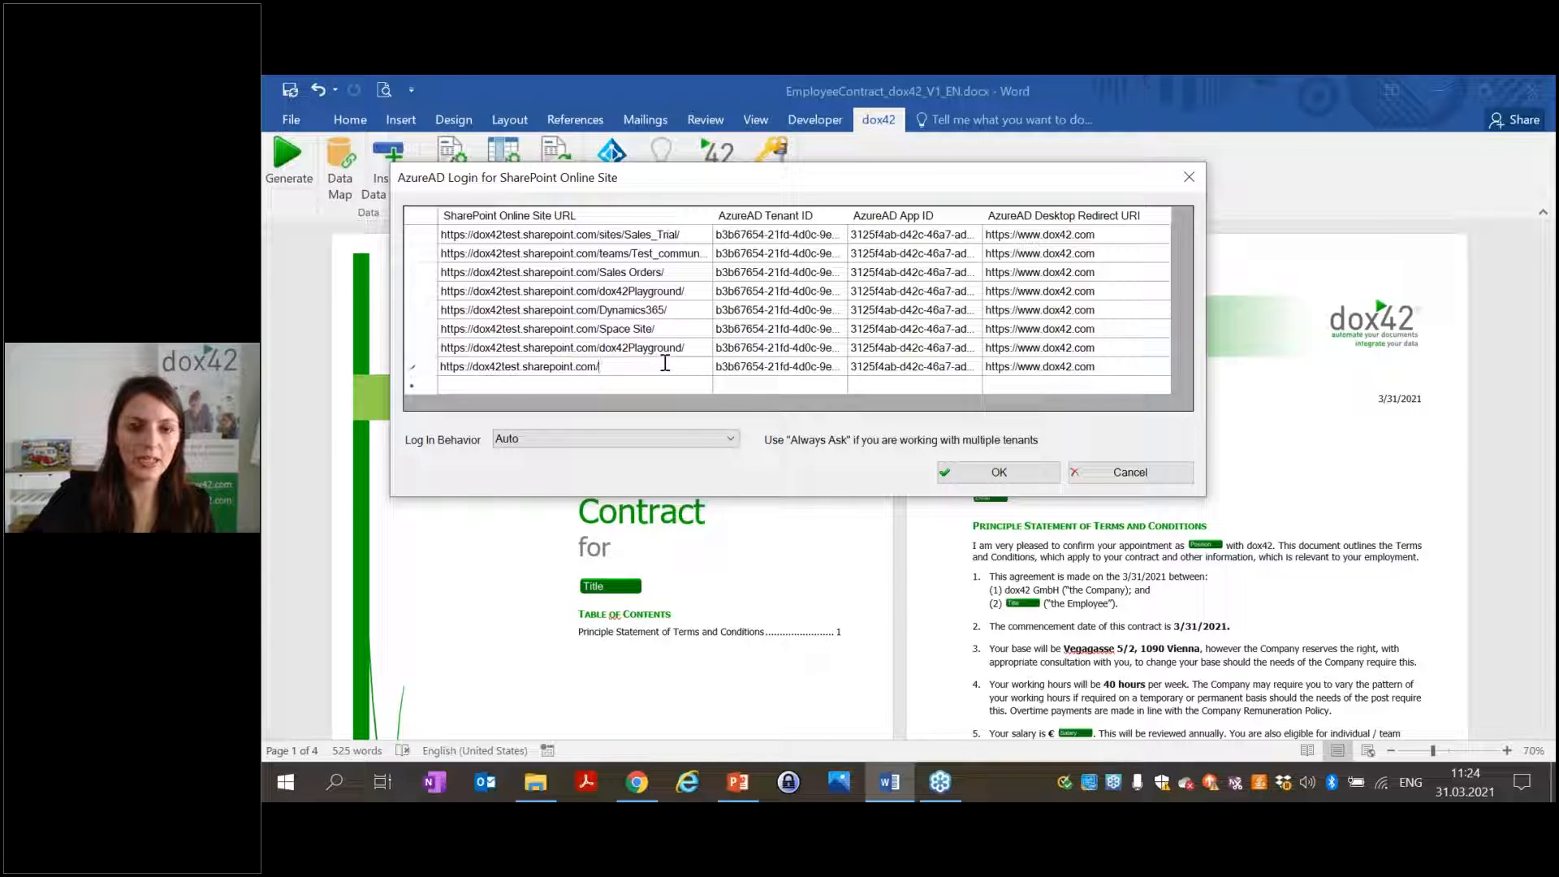
key(ctrl+z)
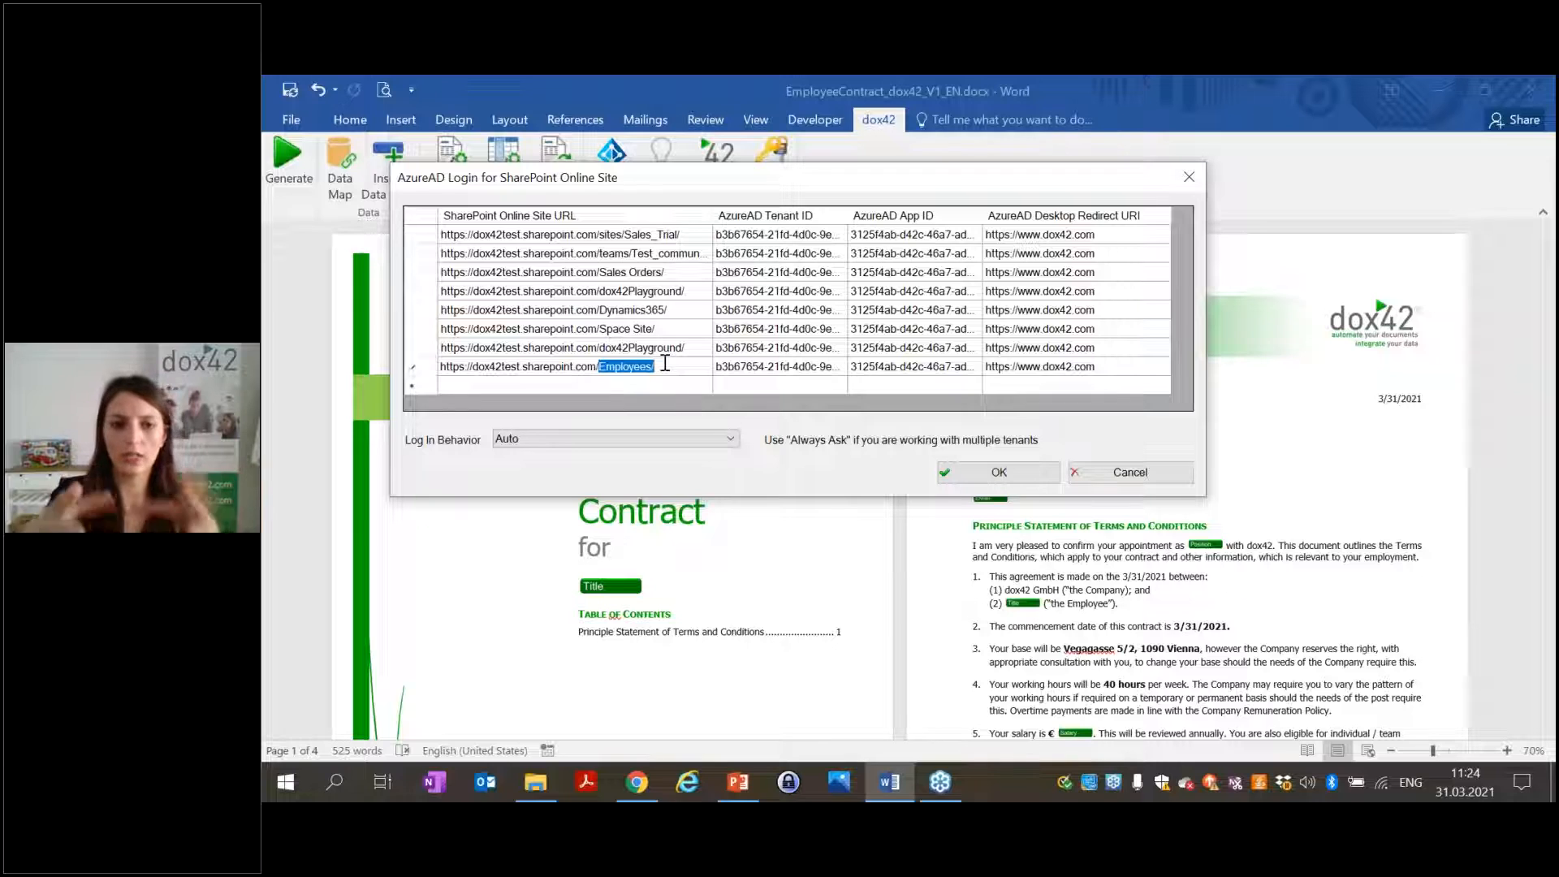
click(665, 363)
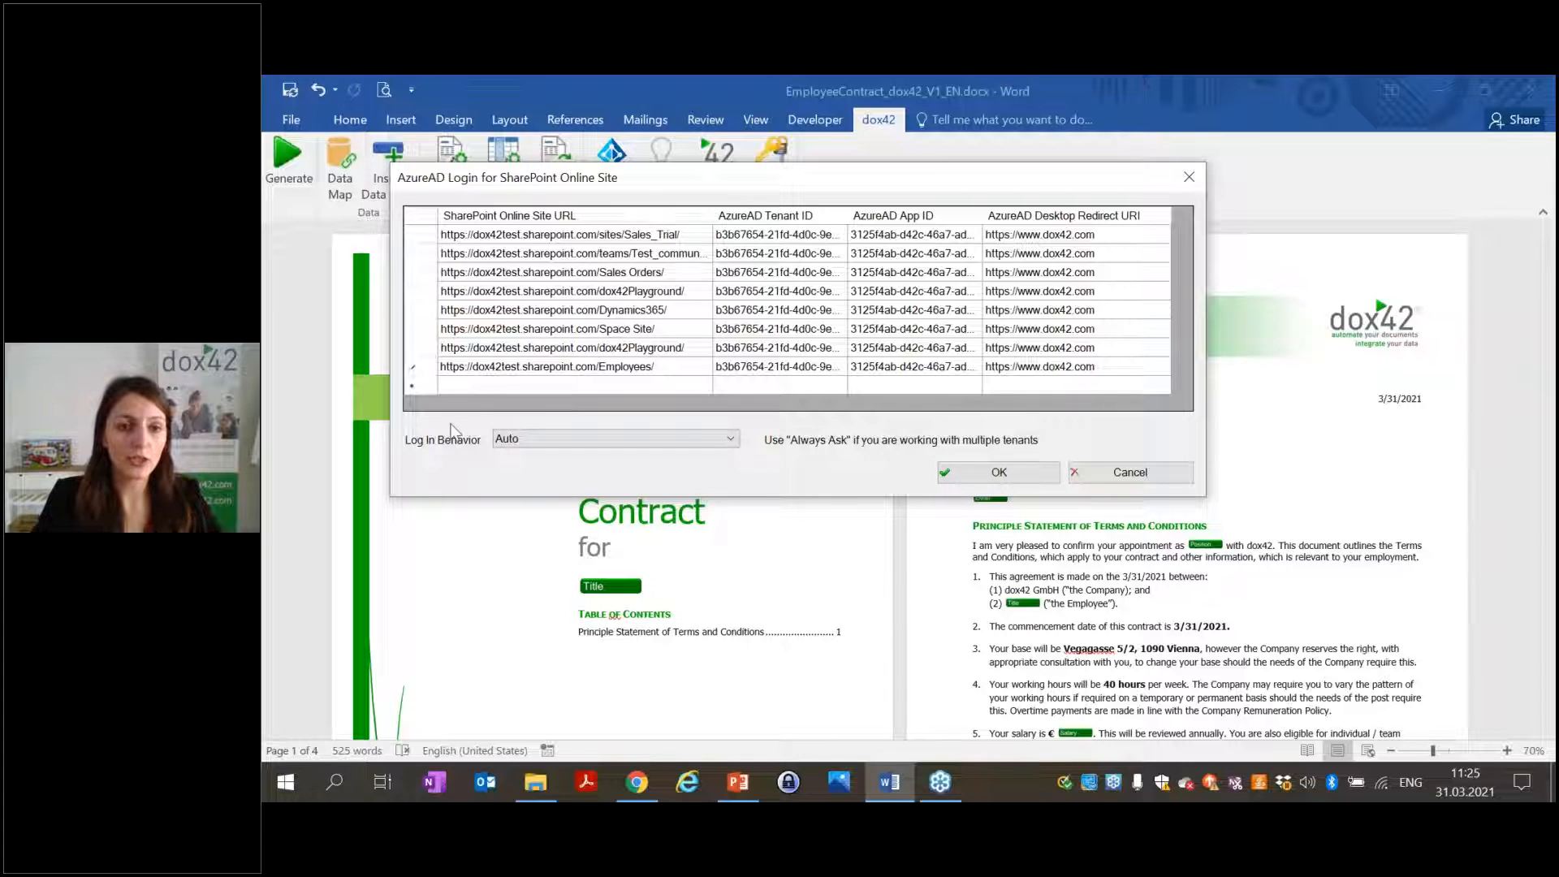
Set the AzureAD Log In Behavior to Always Ask, confirm with OK, and close the template.
click(540, 445)
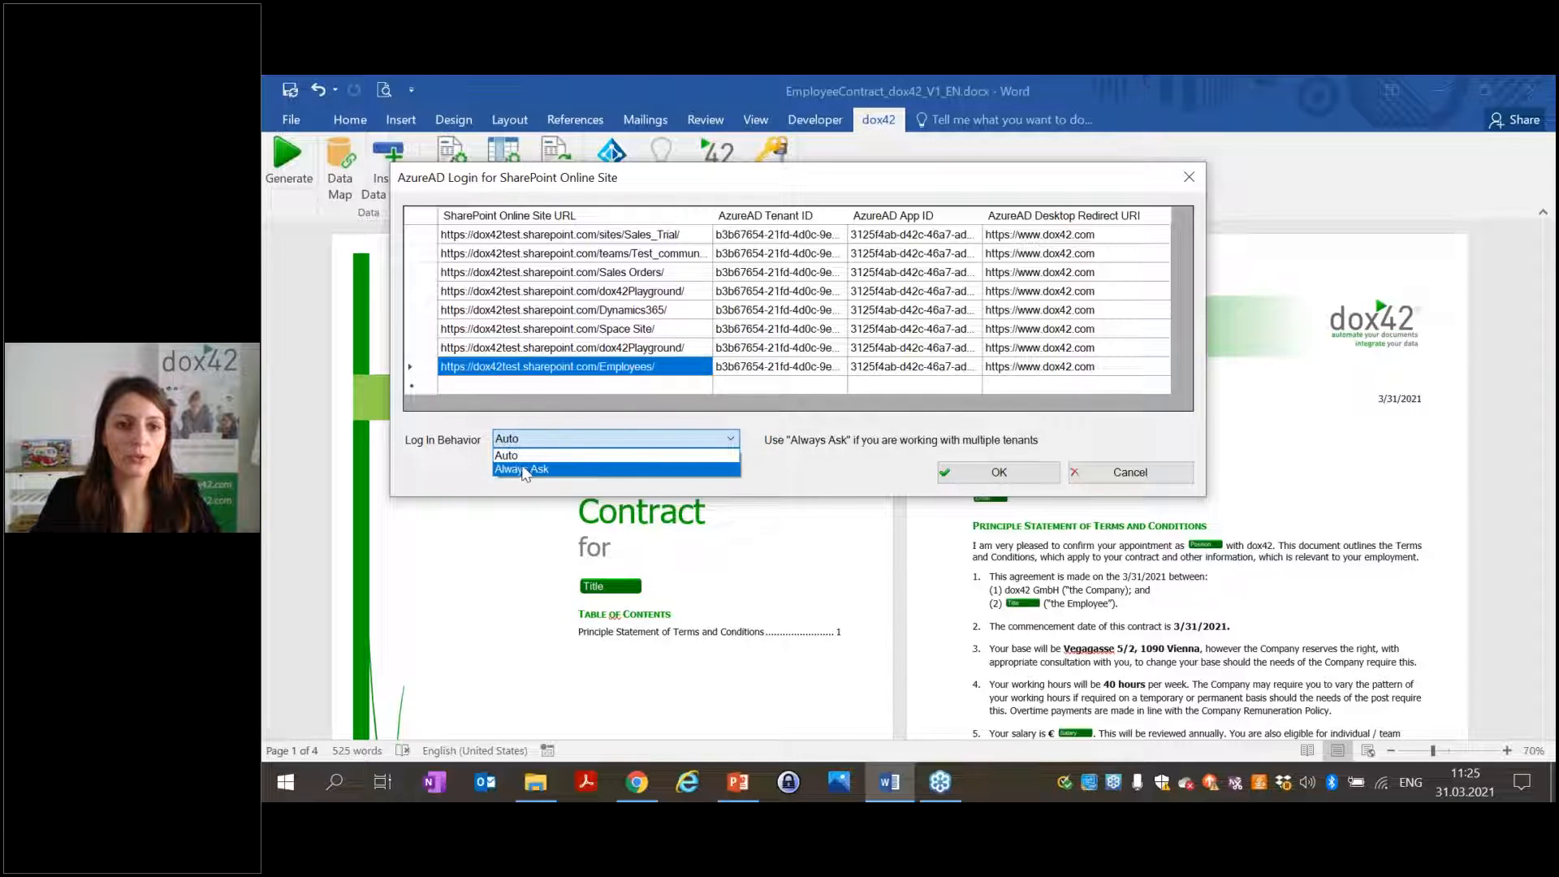
click(524, 470)
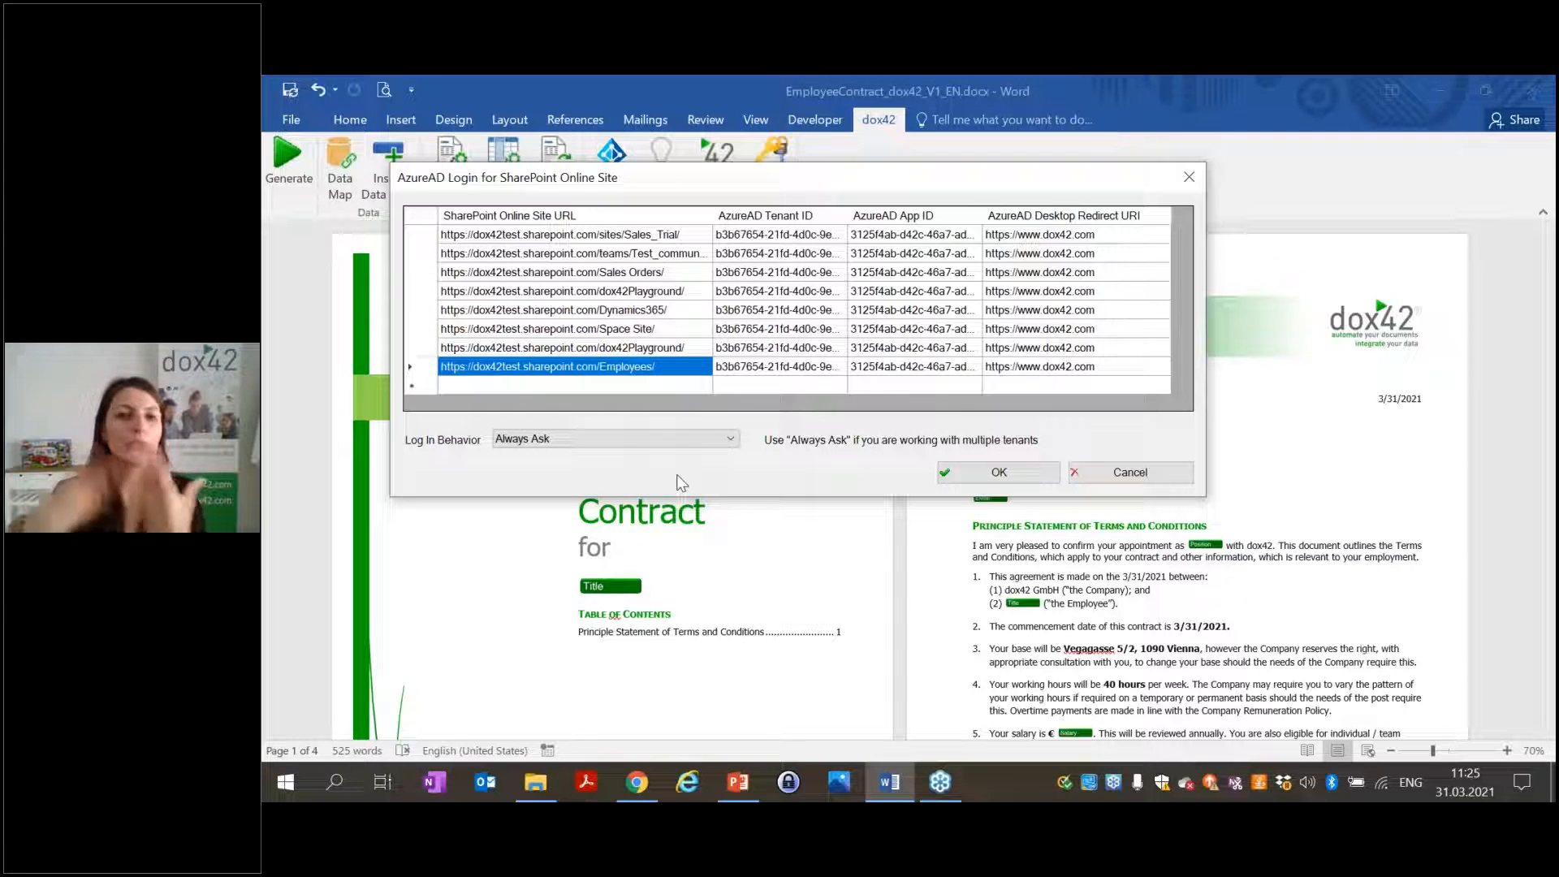
click(1005, 477)
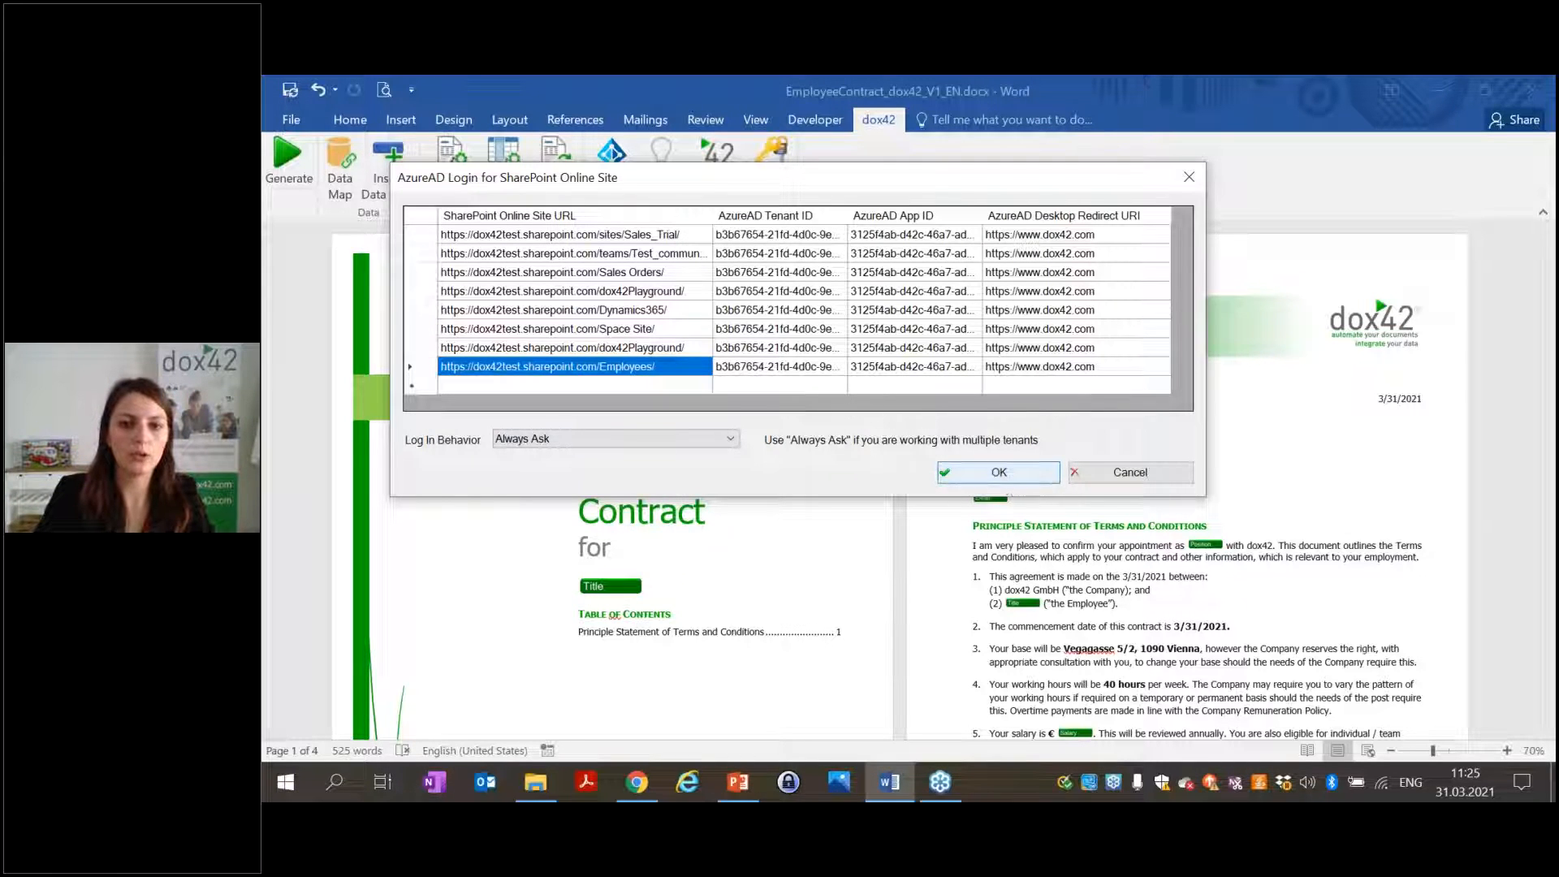
click(1530, 92)
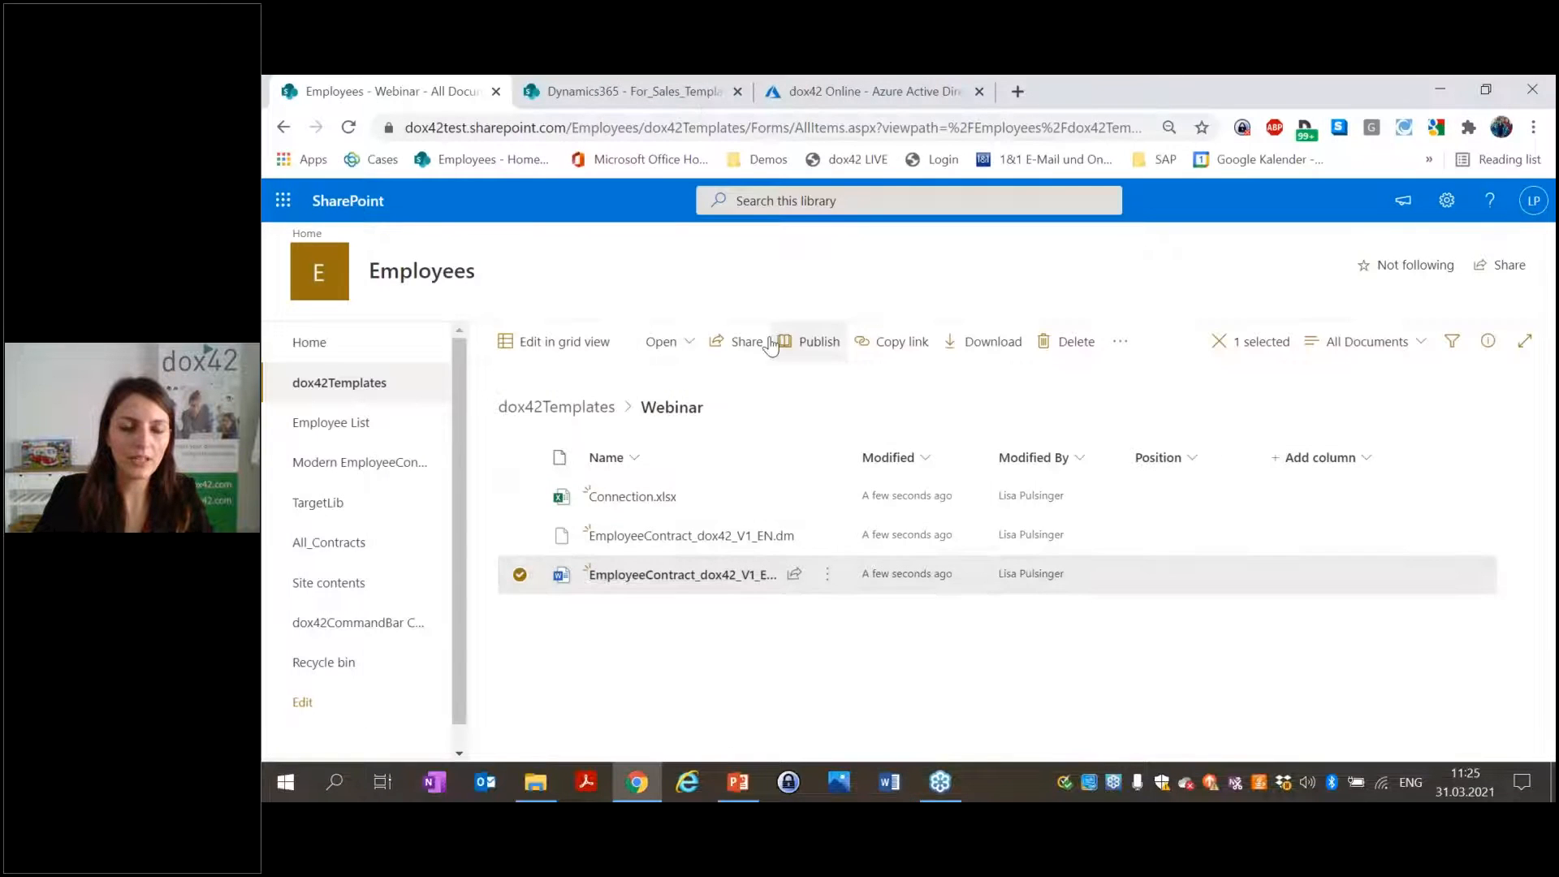
Open the employment contract template from SharePoint in the desktop Word app.
click(661, 341)
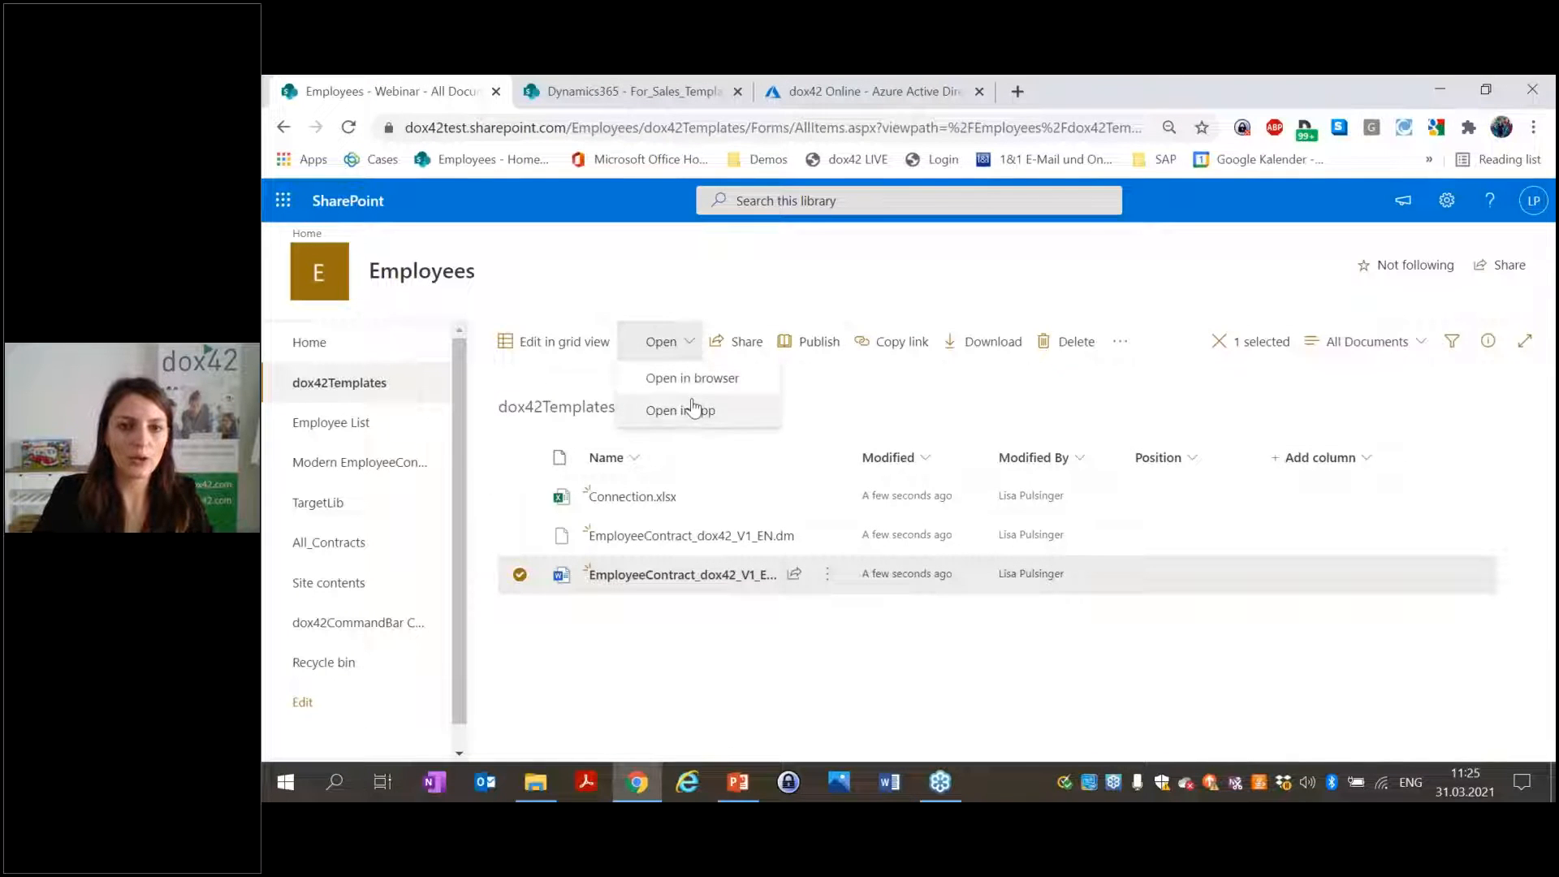
click(692, 408)
click(1055, 300)
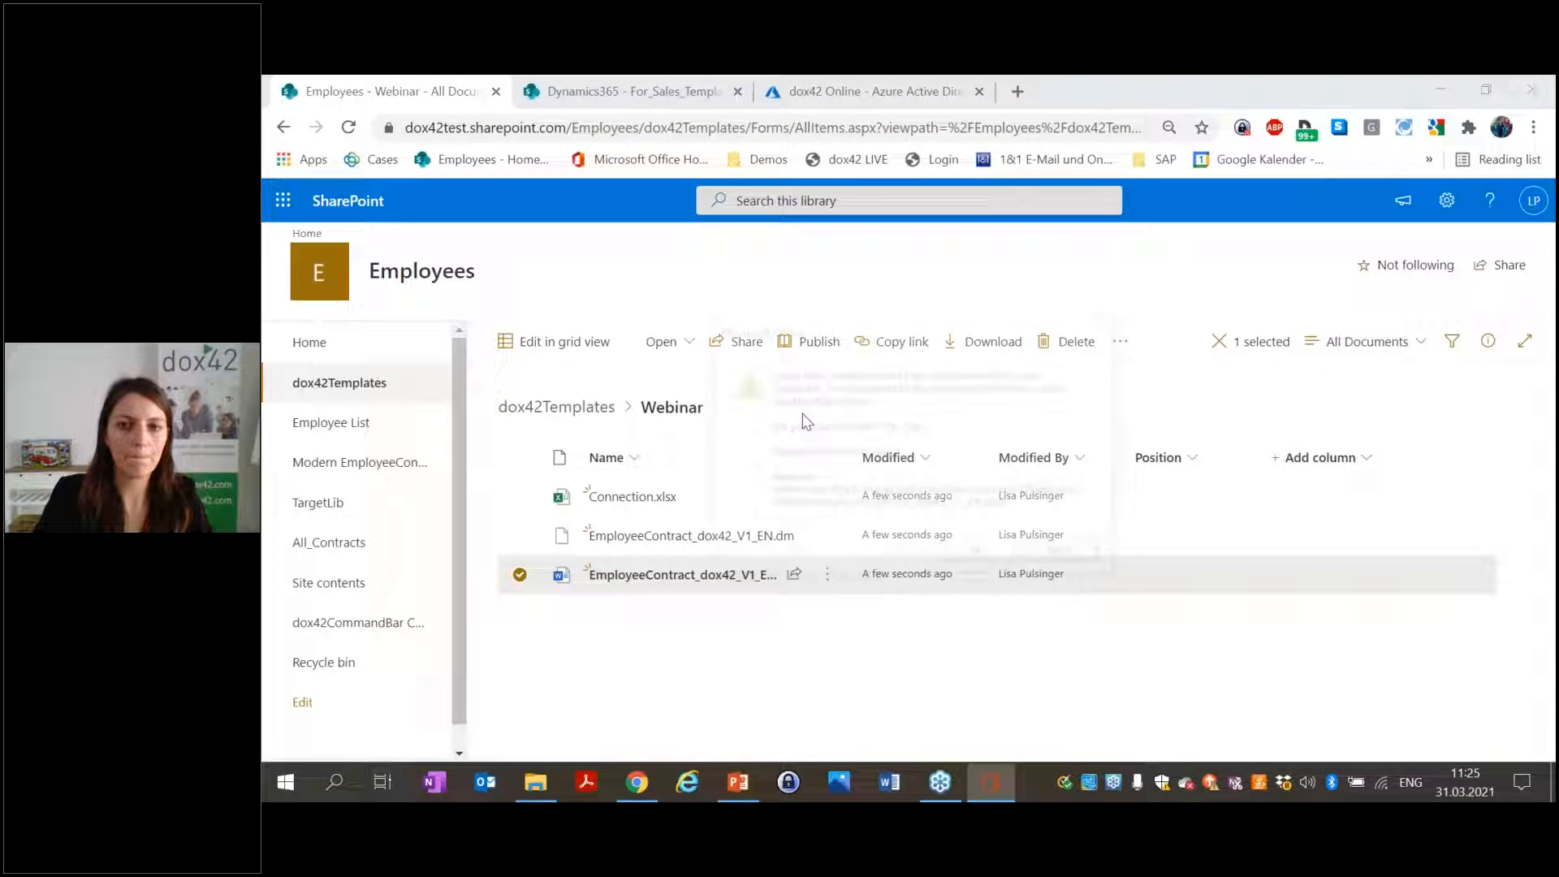
click(980, 555)
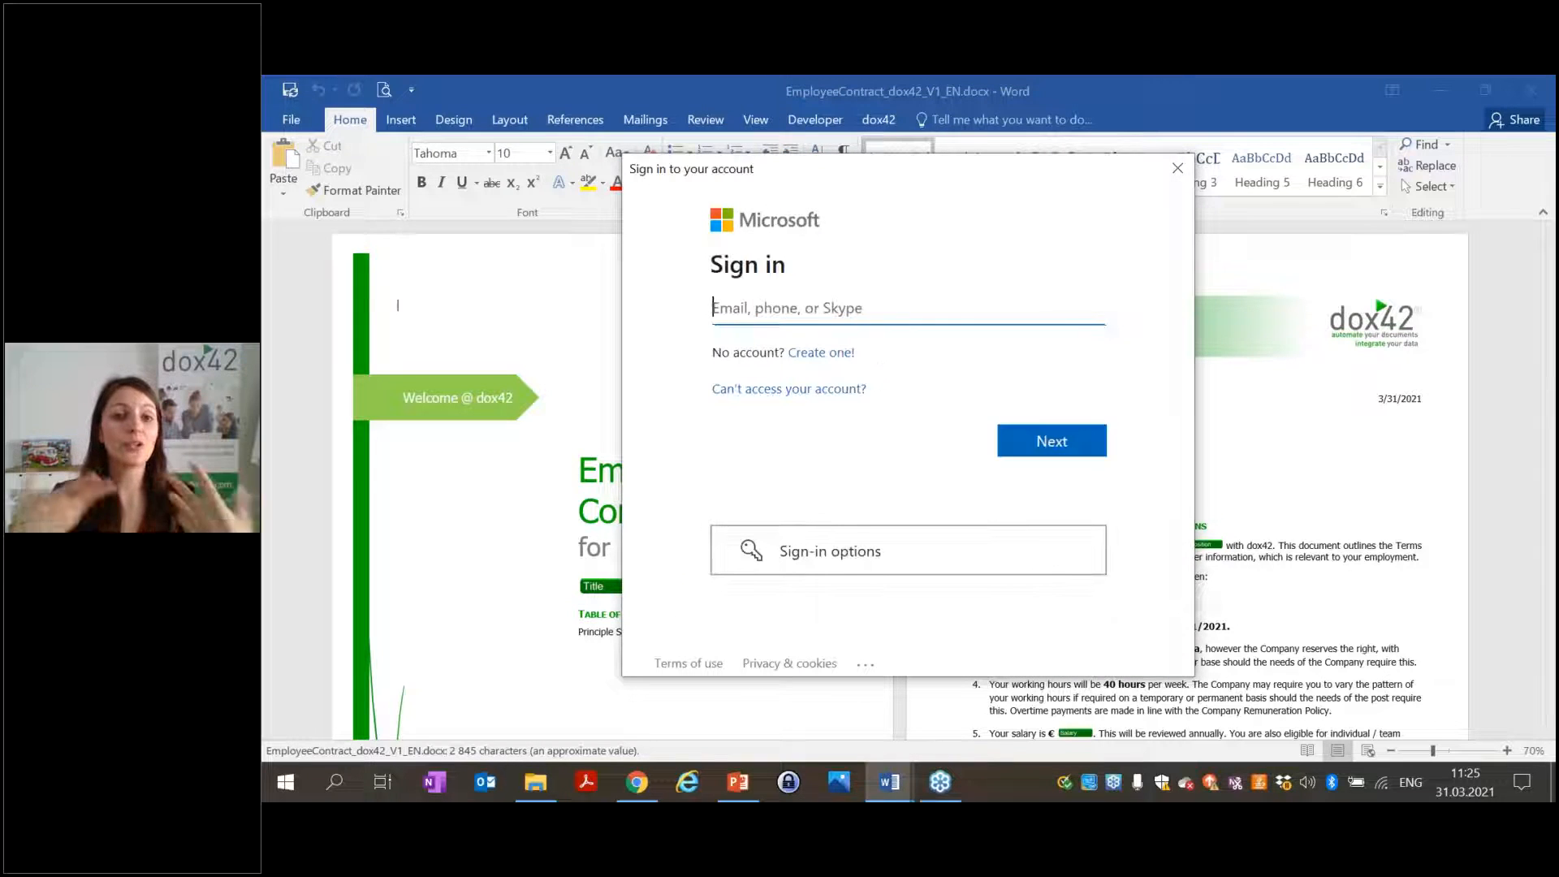
Sign in to the Microsoft account with the user's e-mail address and password.
key(Return)
text(••••••••••)
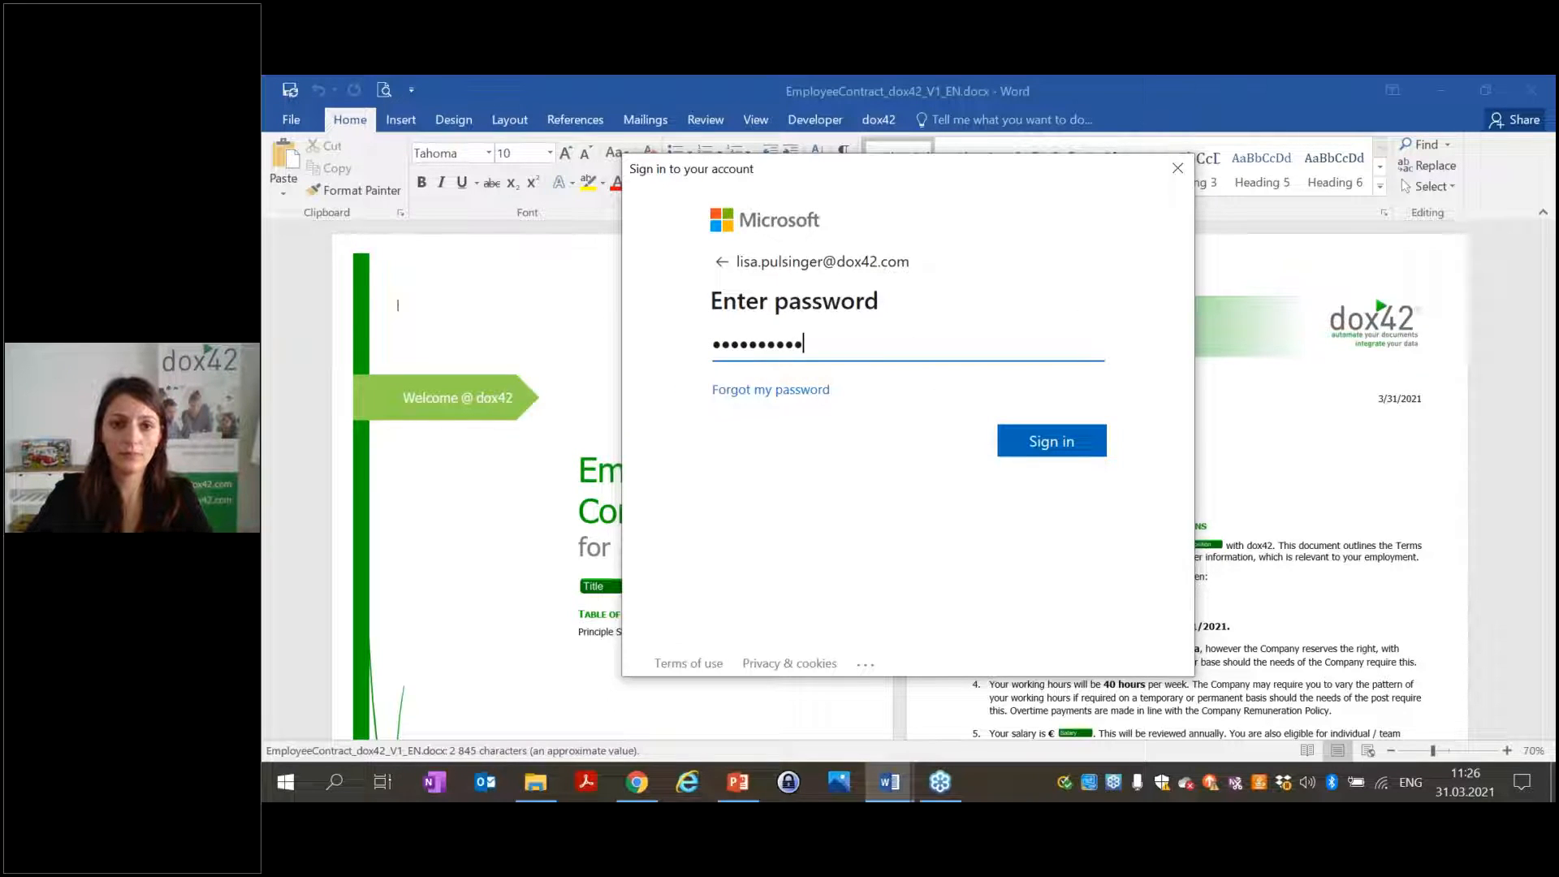
click(1050, 452)
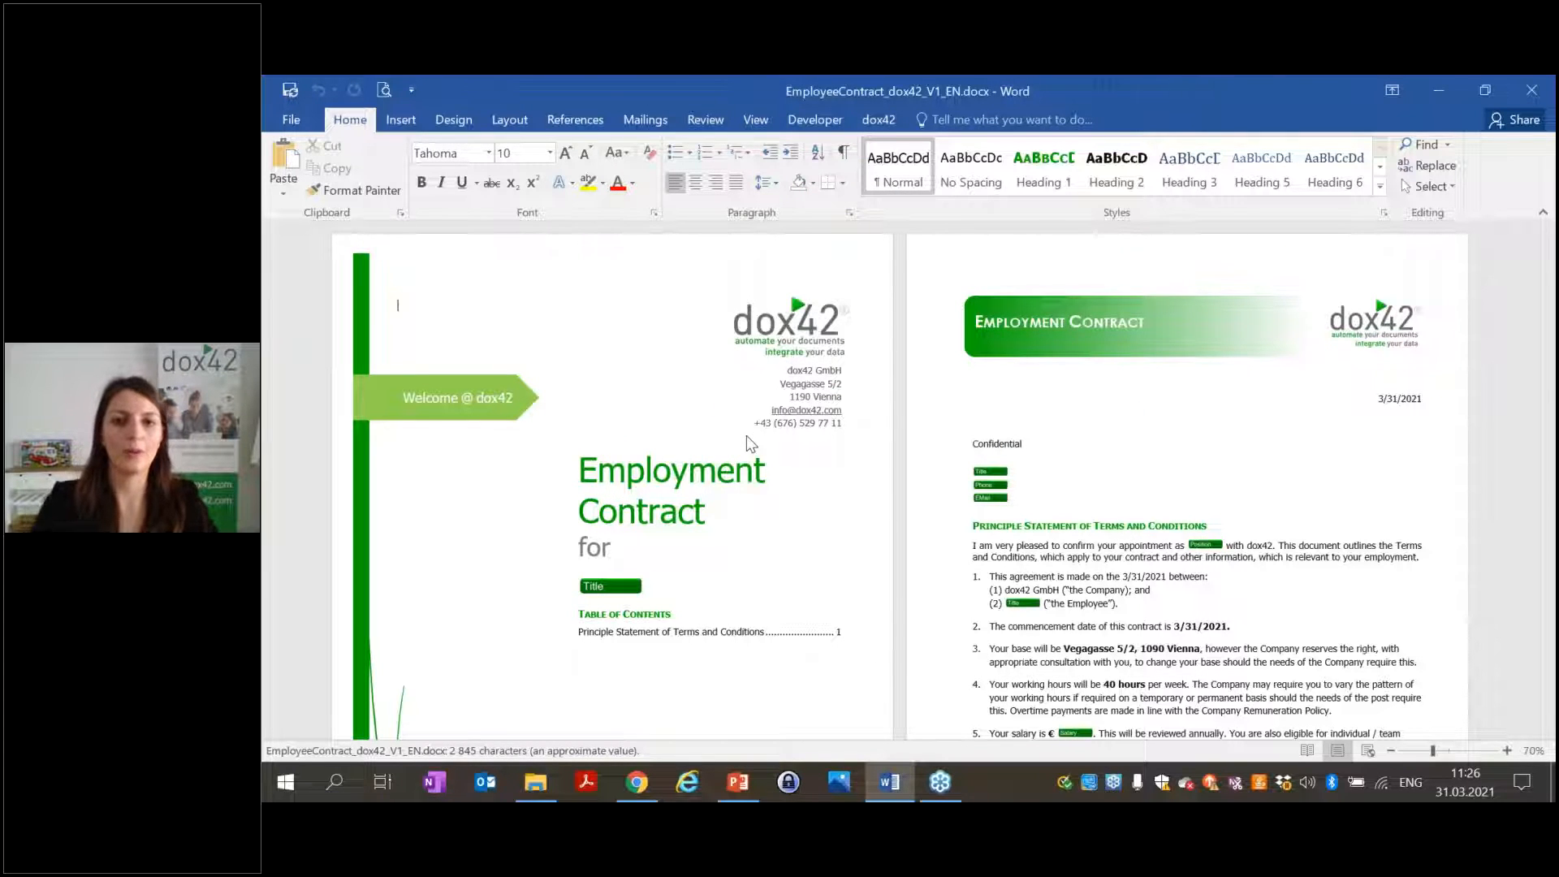
Generate a contract from the template using the dox42 Generate input parameter dialog.
click(877, 120)
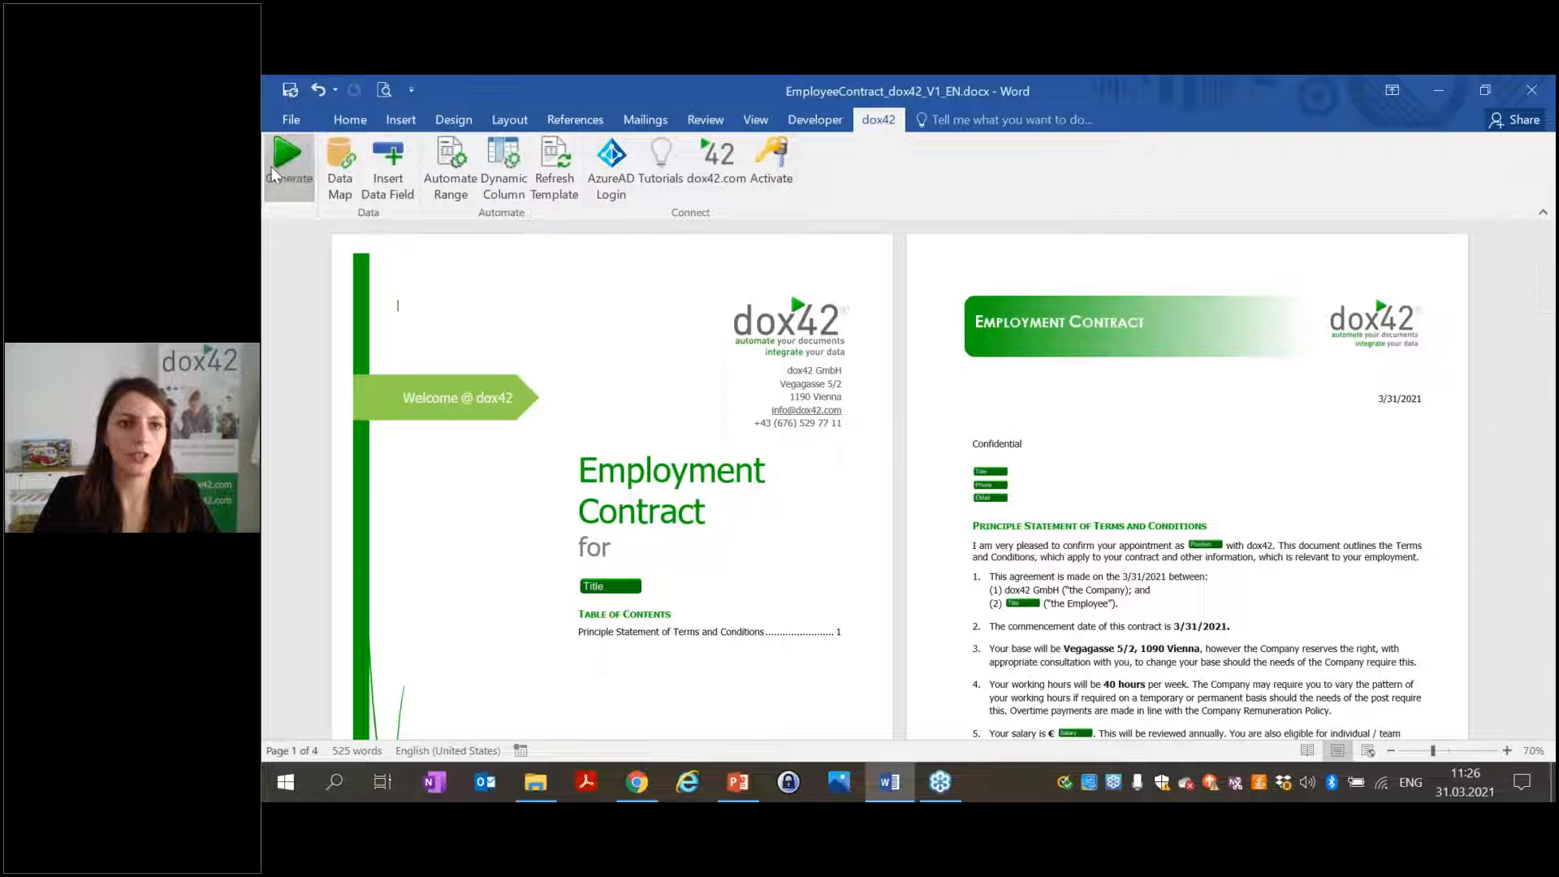
click(285, 163)
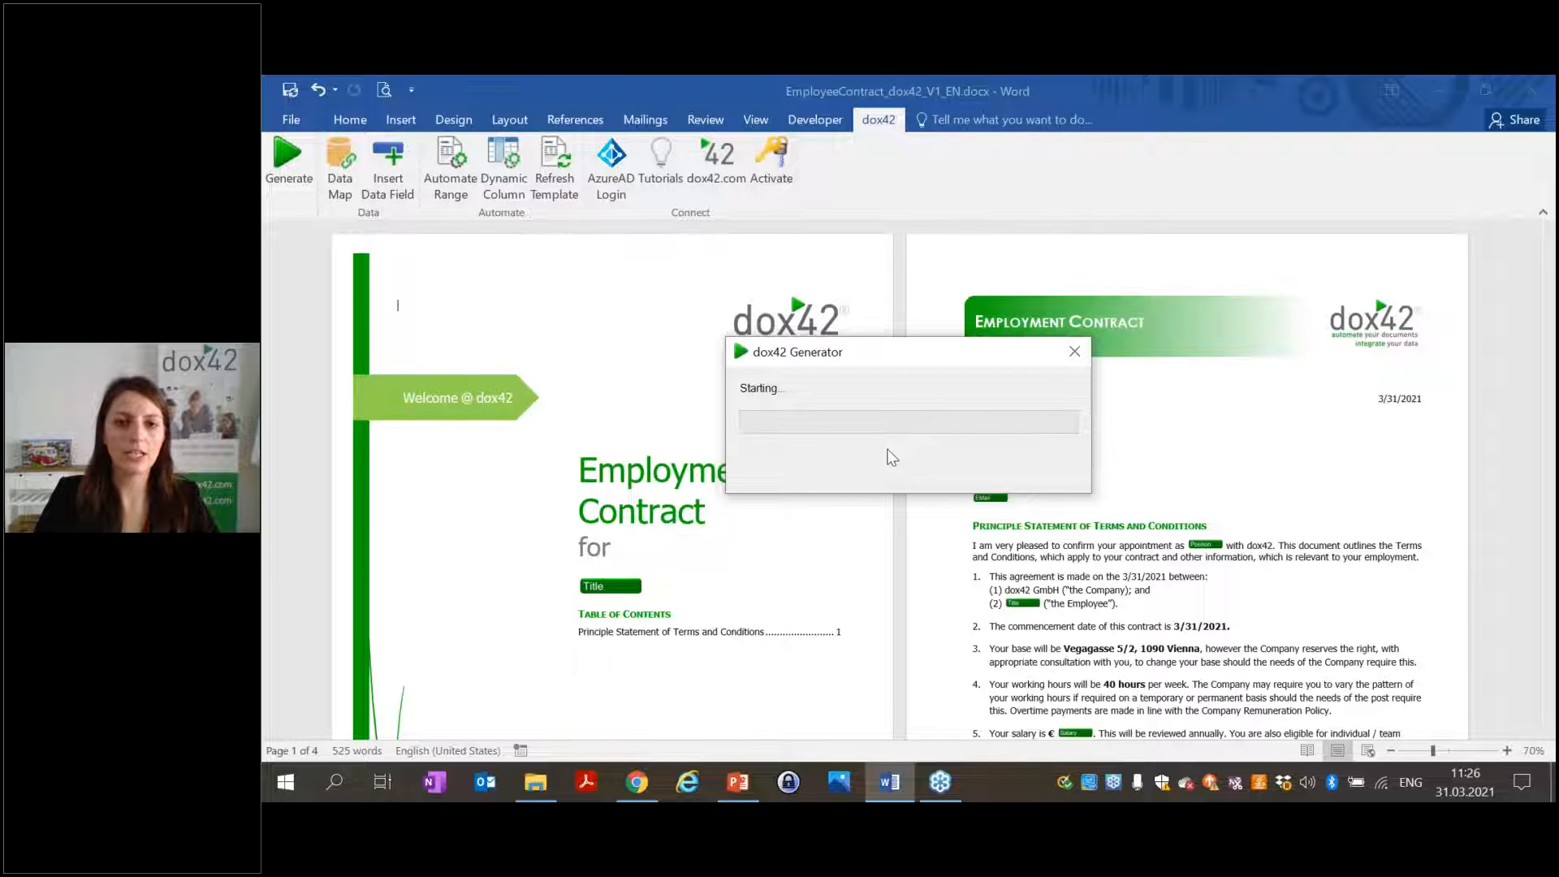
click(930, 481)
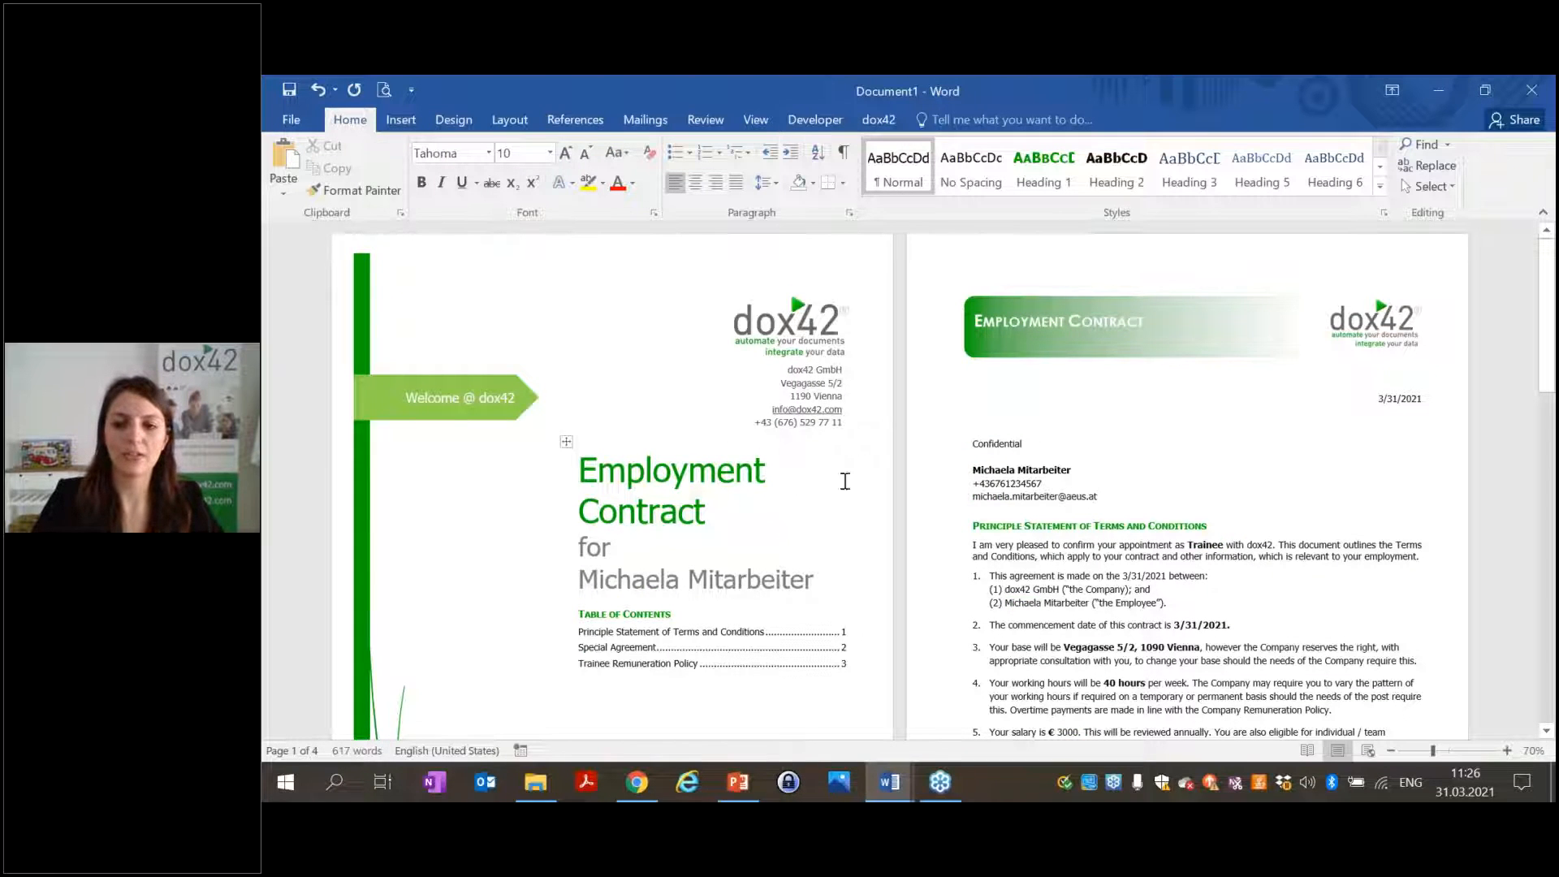
Scroll through the generated contract, then close it without saving.
scroll(933, 484, down, 10)
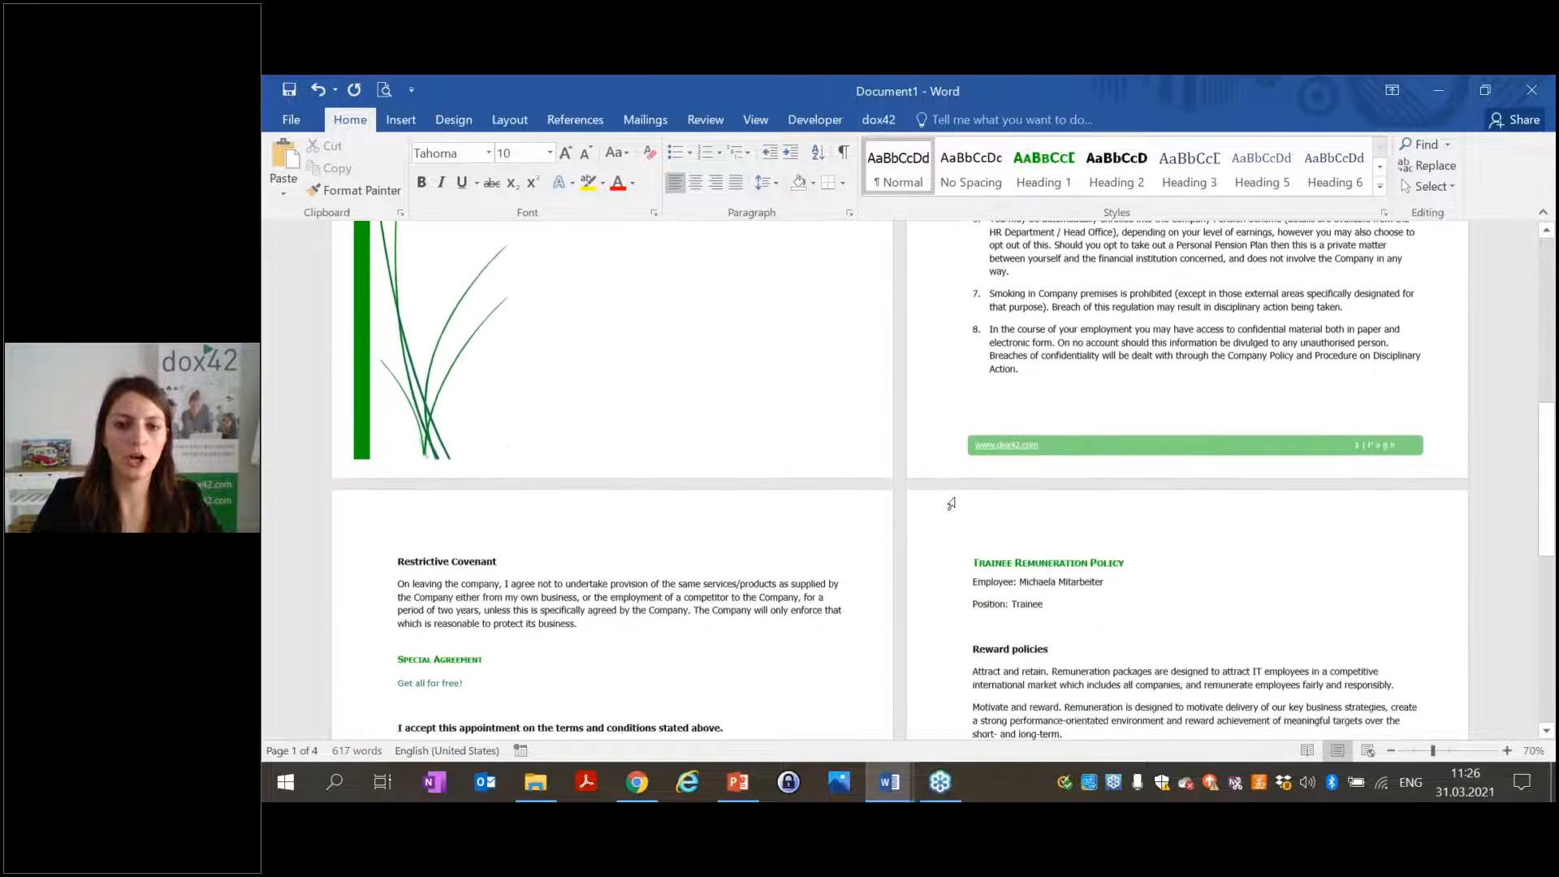
scroll(952, 503, down, 10)
drag(1541, 625, 1541, 236)
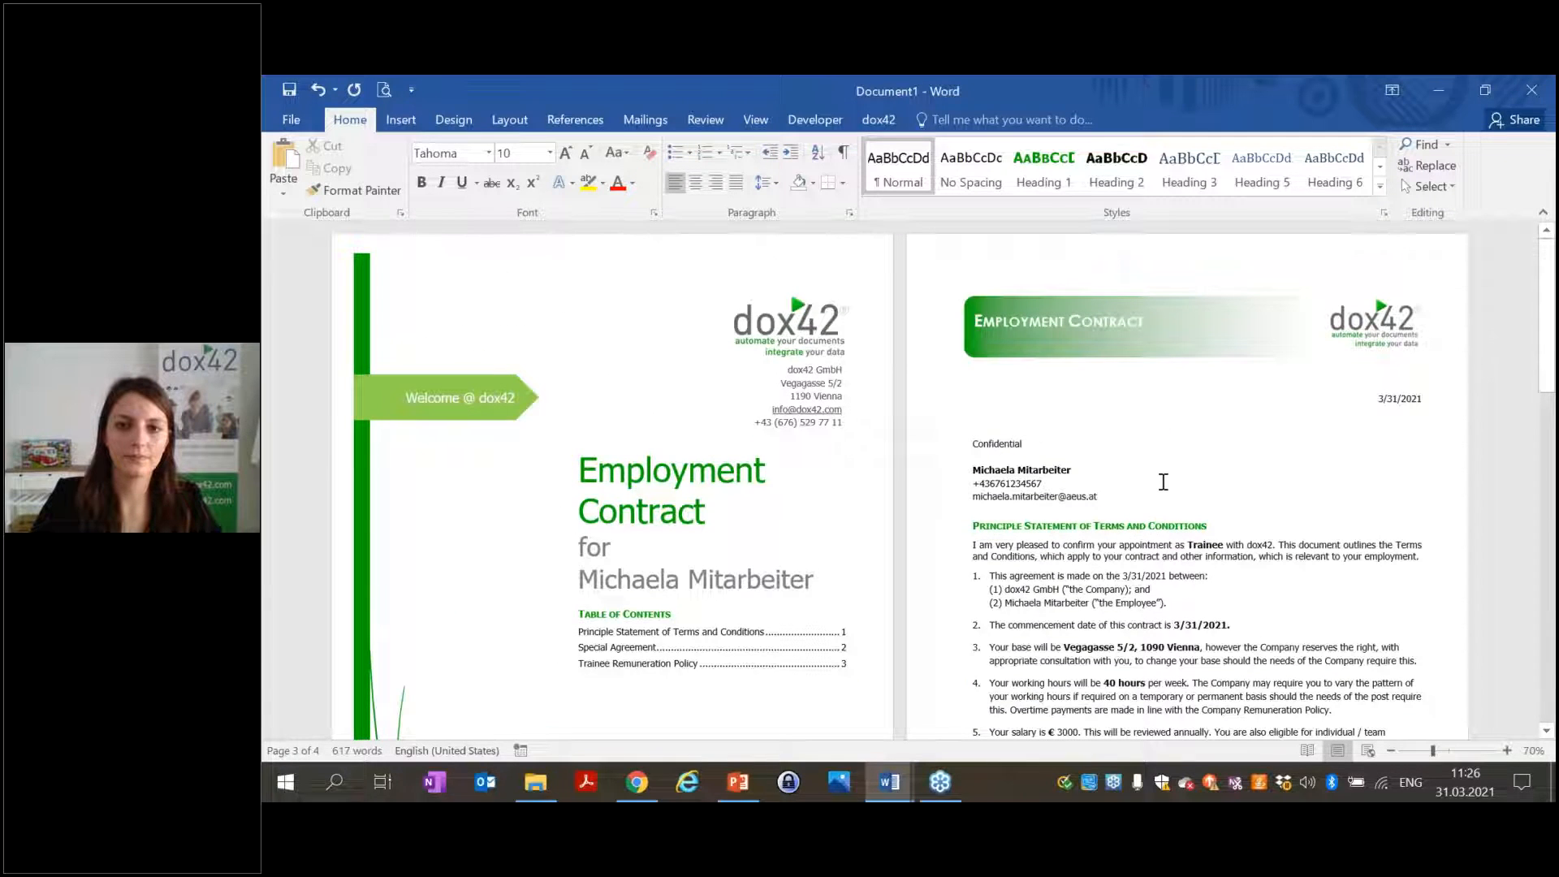
click(1533, 94)
click(893, 474)
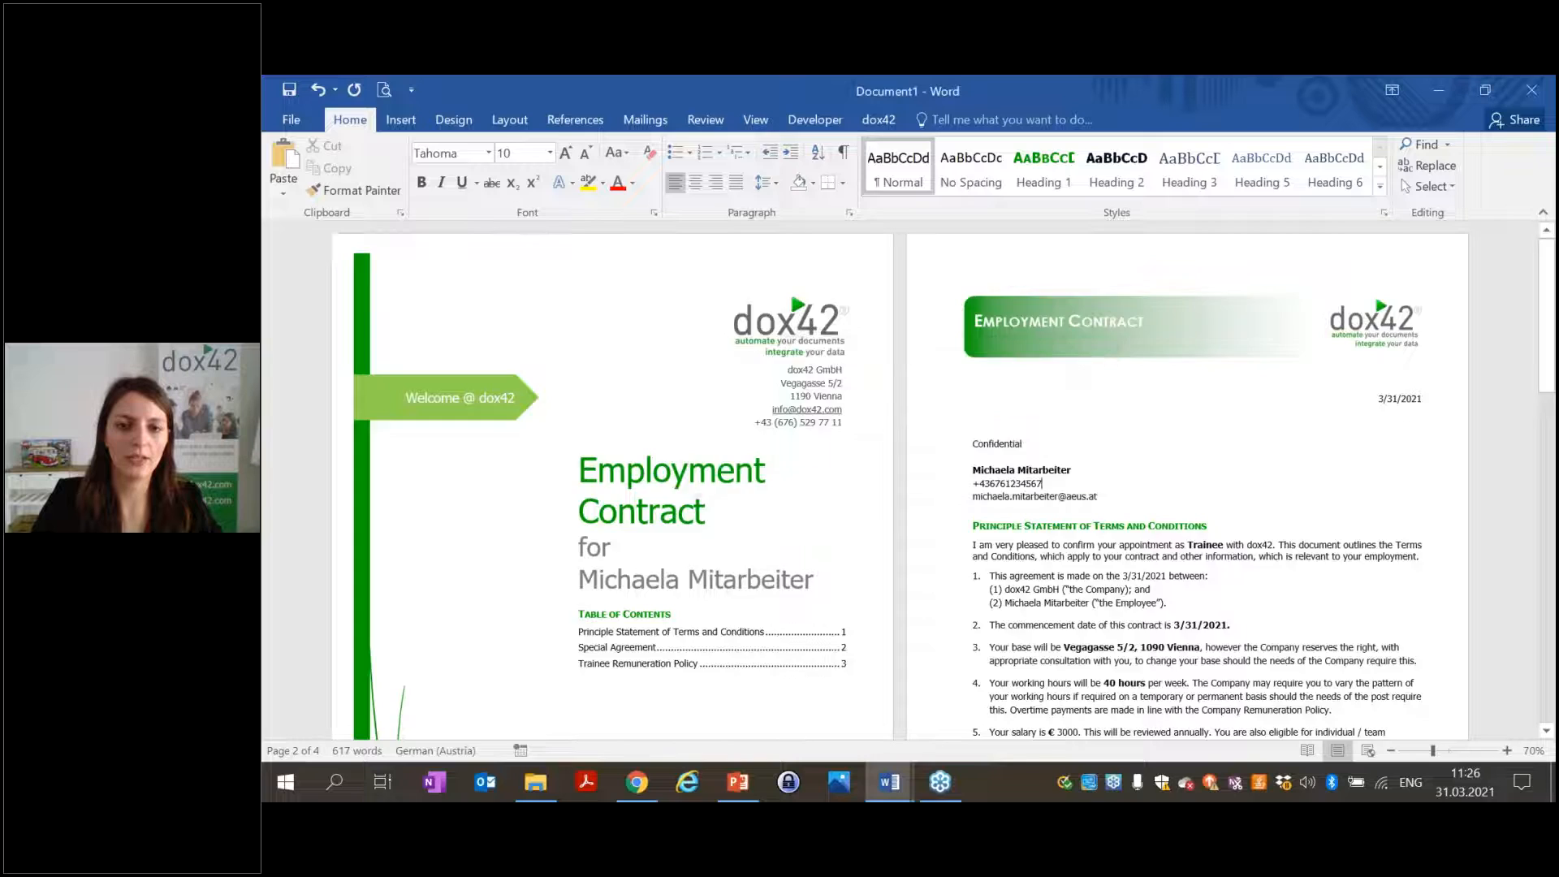
Switch the AzureAD Log In Behavior from Always Ask back to Auto and confirm with OK.
click(613, 154)
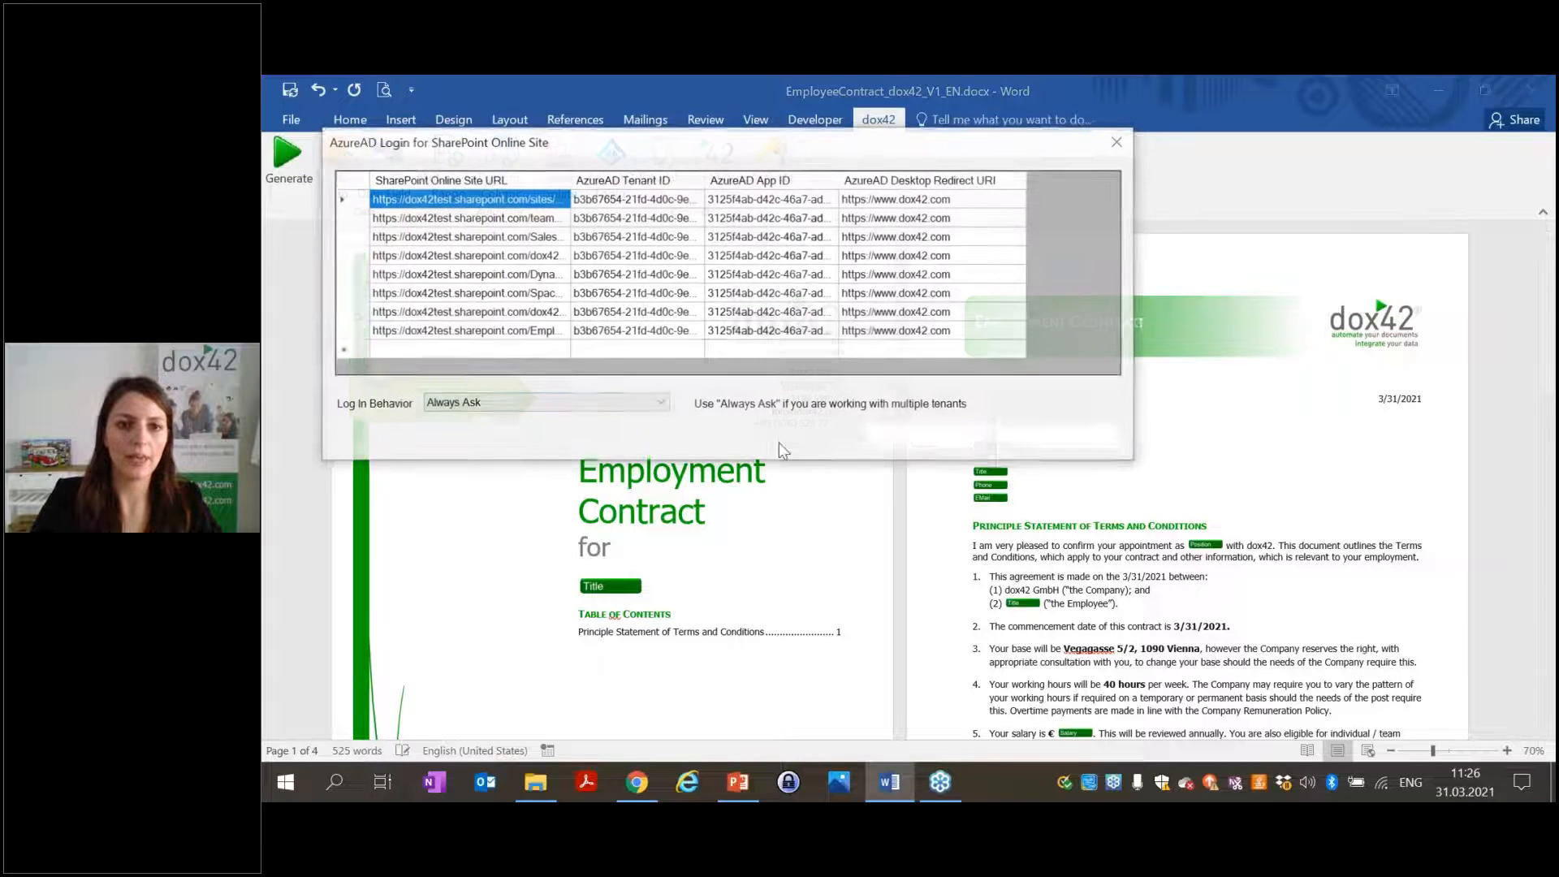
click(536, 404)
click(518, 419)
click(929, 436)
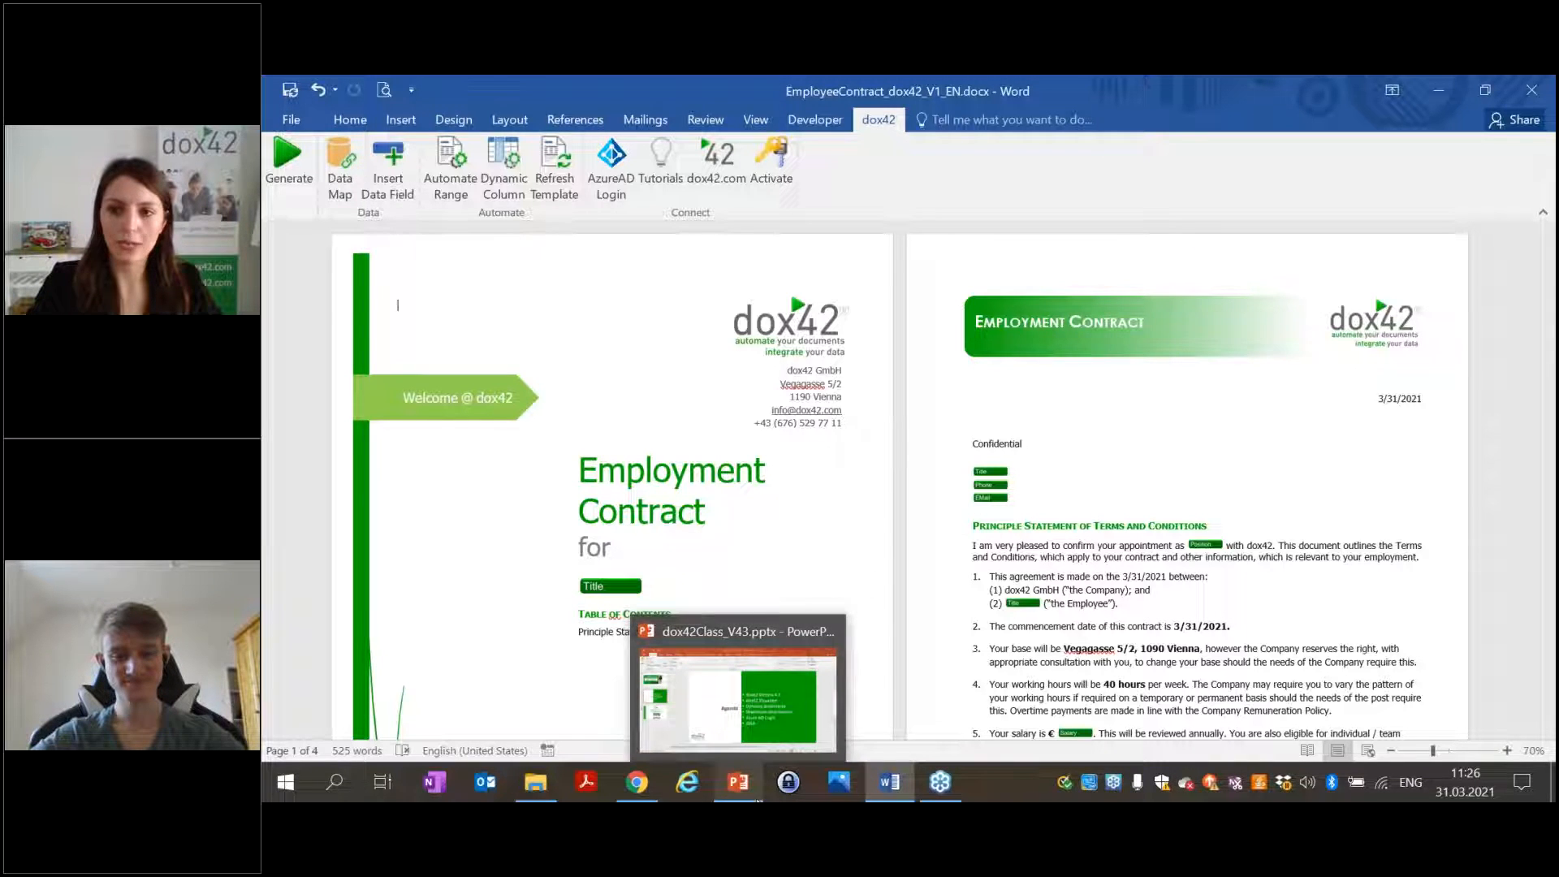
Start the dox42Class_V43 slide show from slide 3, 'Download Version 4.3 now'.
click(753, 783)
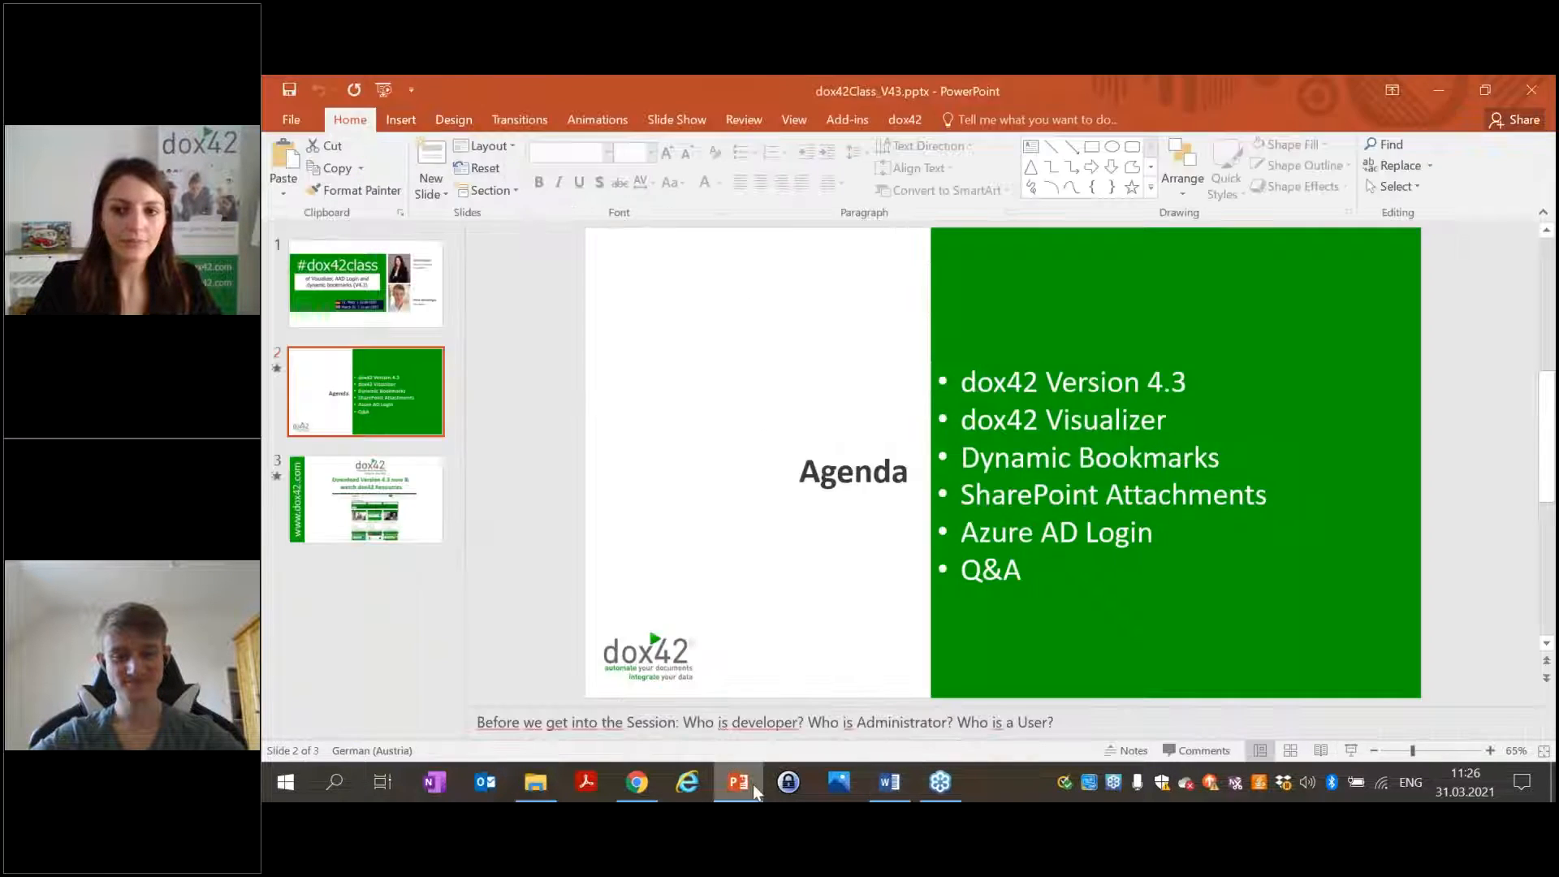
click(410, 487)
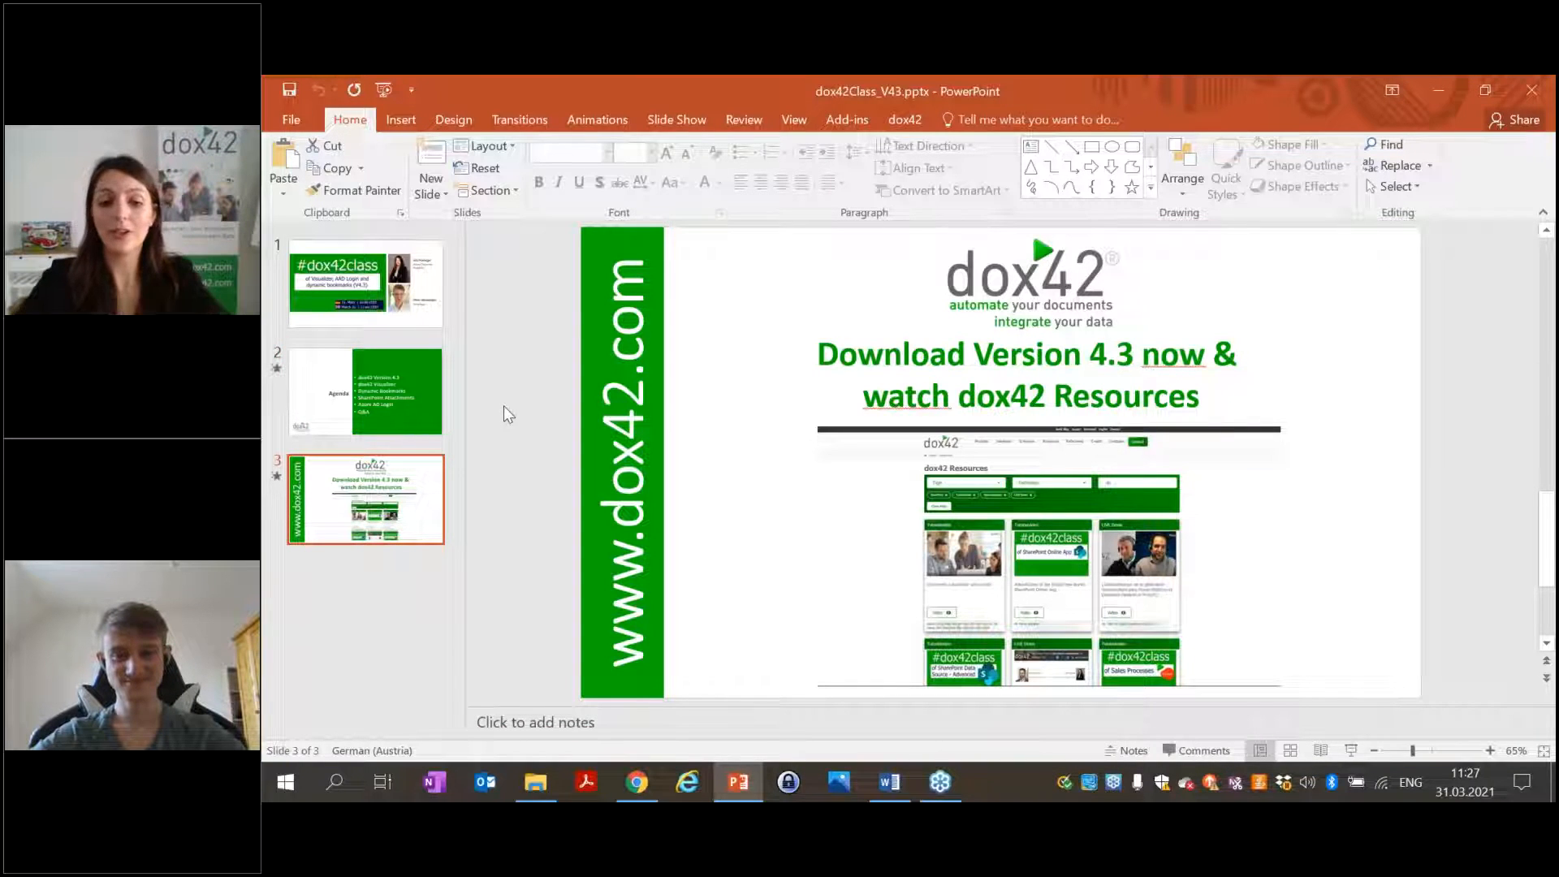
key(shift+F5)
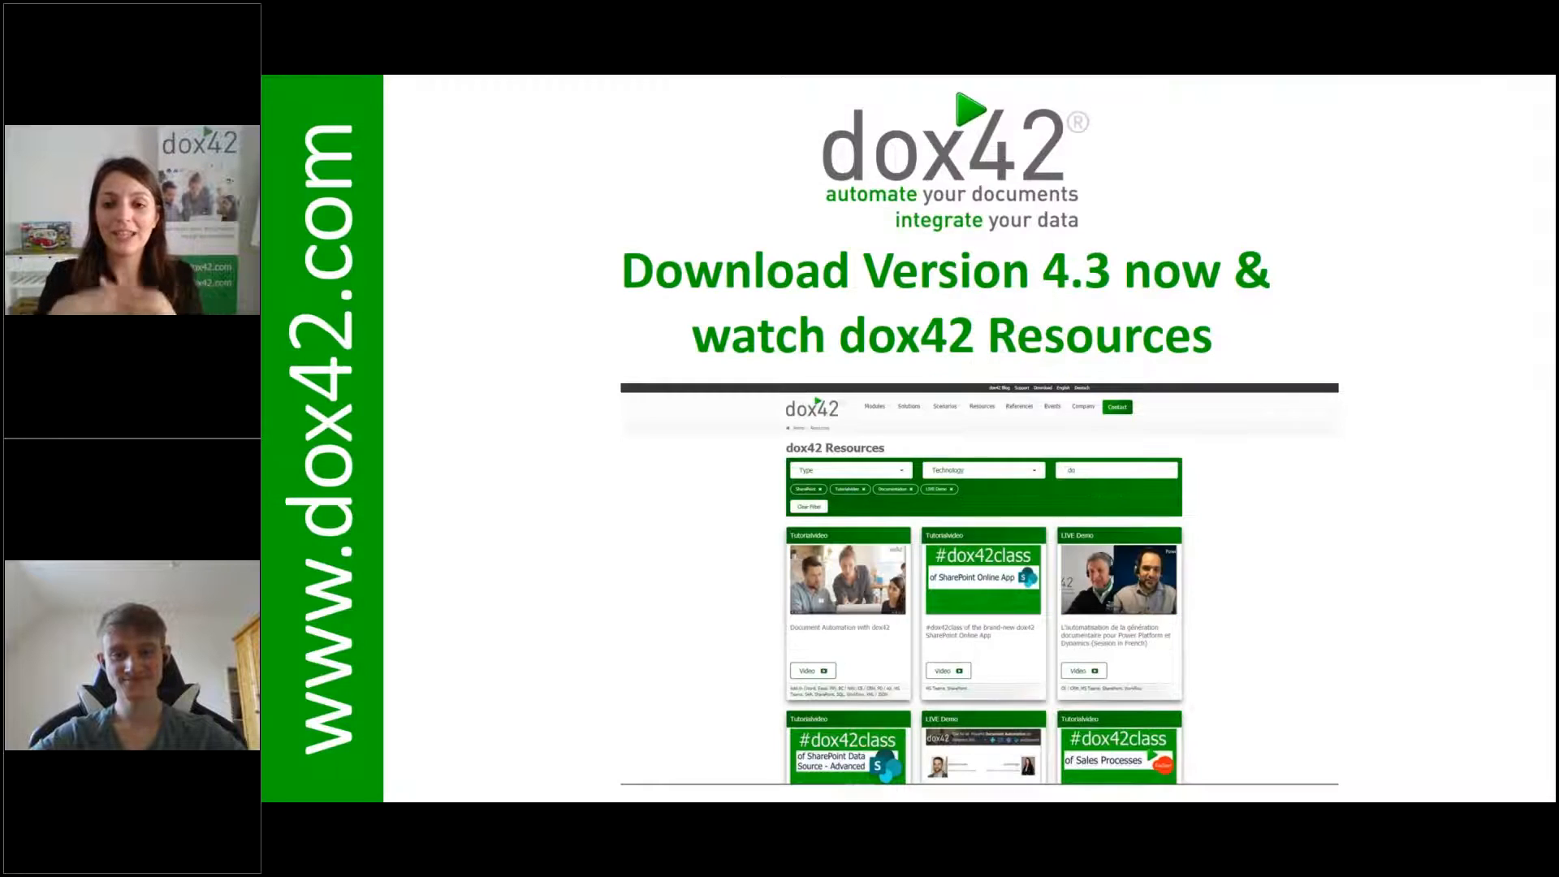